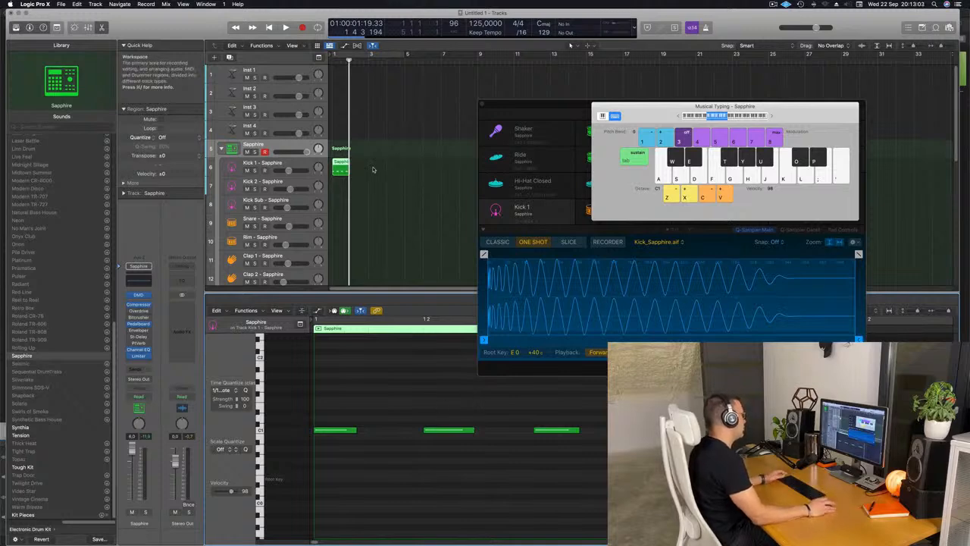
# Repeat the one-bar Kick 1 region three times to fill four bars and shift the Musical Typing window aside.
pyautogui.click(342, 171)
pyautogui.press('super+r')
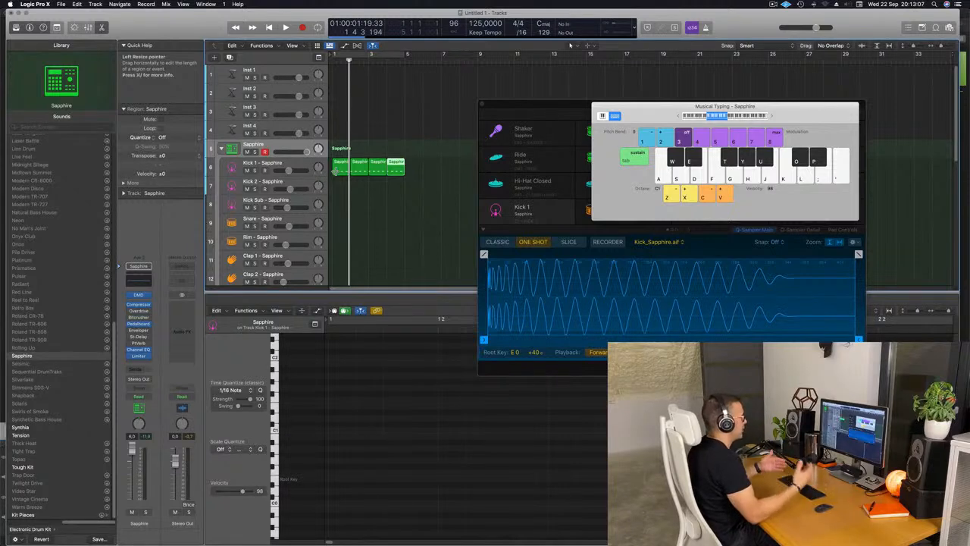
pyautogui.moveTo(672, 106); pyautogui.dragTo(633, 108)
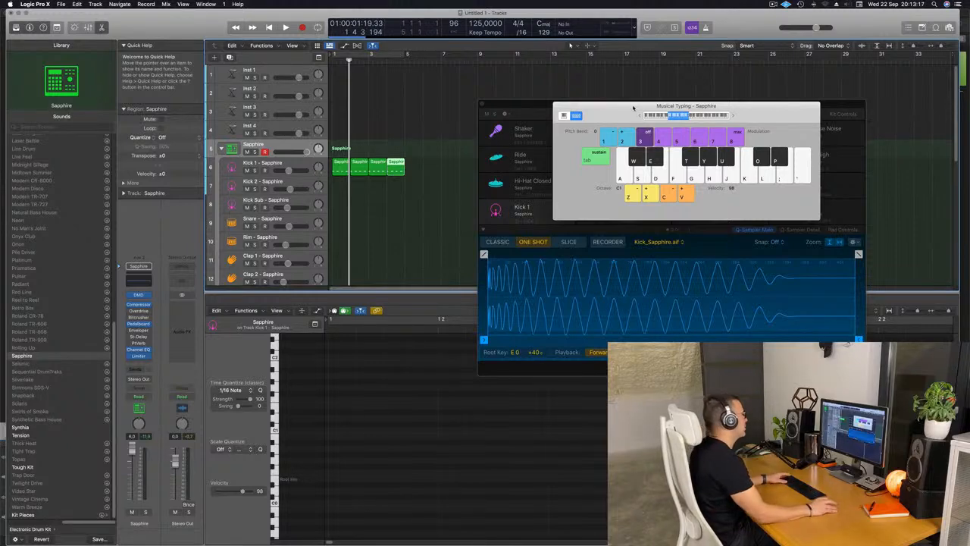
# Transpose all sixteen notes of the four Kick 1 regions down one octave and play them back.
pyautogui.click(339, 172)
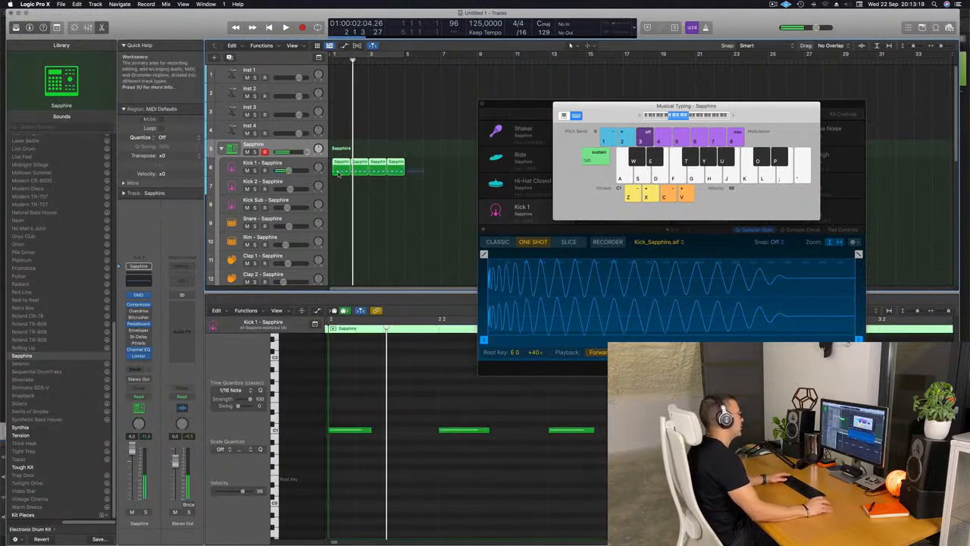
pyautogui.click(416, 428)
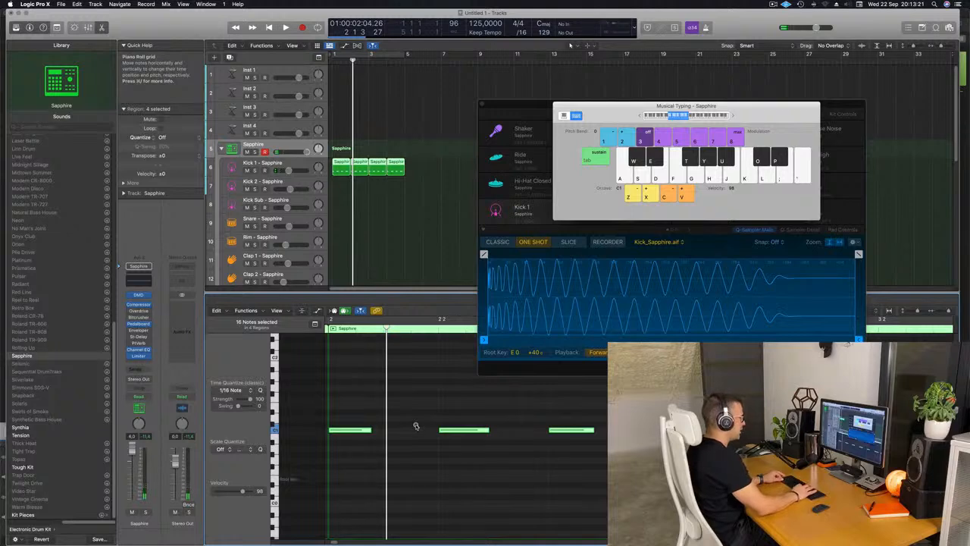
pyautogui.hotkey('alt', 'shift', 'Down')
pyautogui.click(286, 25)
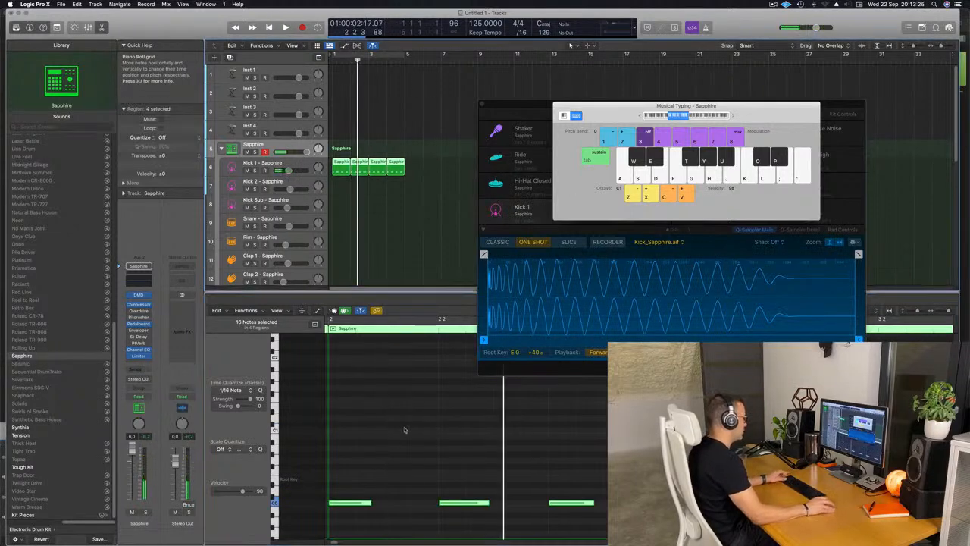
pyautogui.press('space')
pyautogui.press('space')
pyautogui.hscroll(-3, 402, 431)
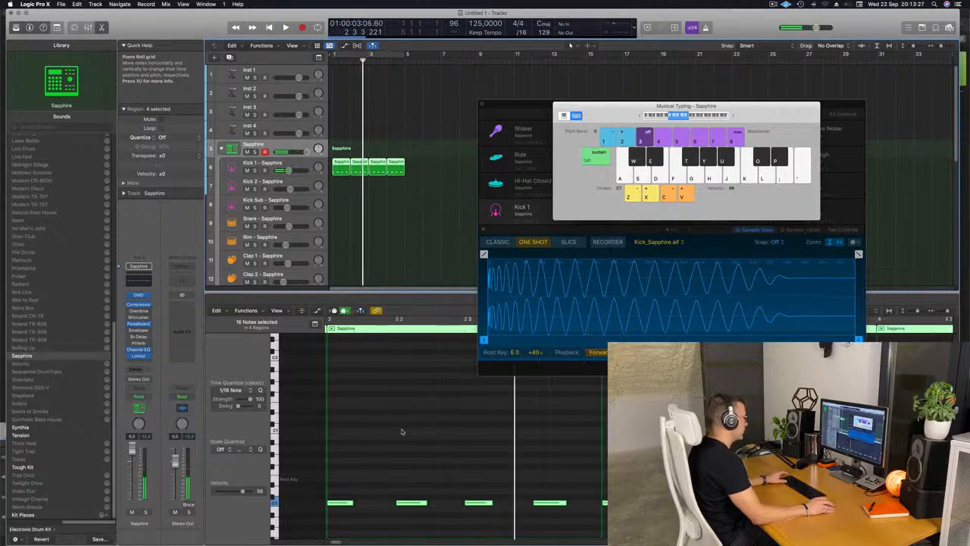
pyautogui.press('space')
pyautogui.hscroll(-3, 405, 430)
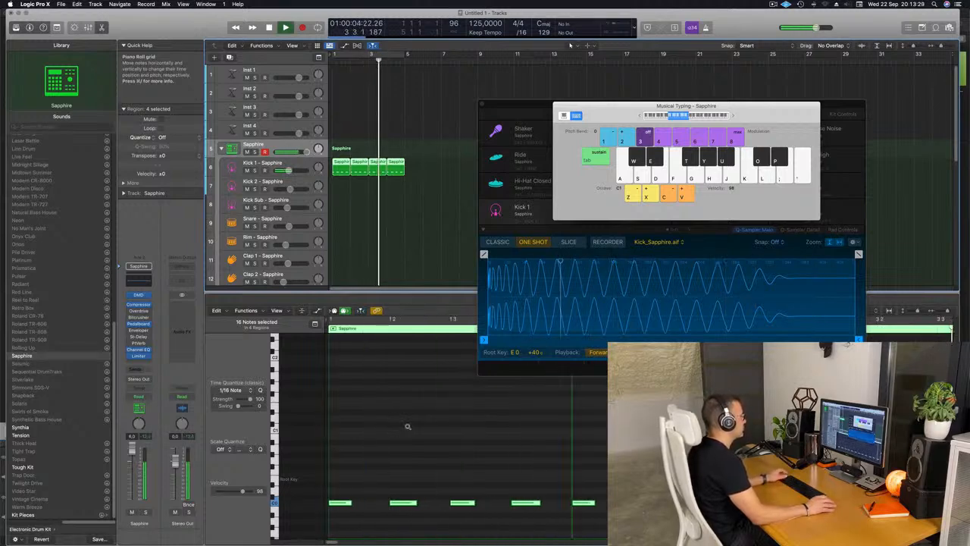
# Turn on a cycle over the first four bars and copy the first Kick 1 region to the Snare track.
pyautogui.click(362, 225)
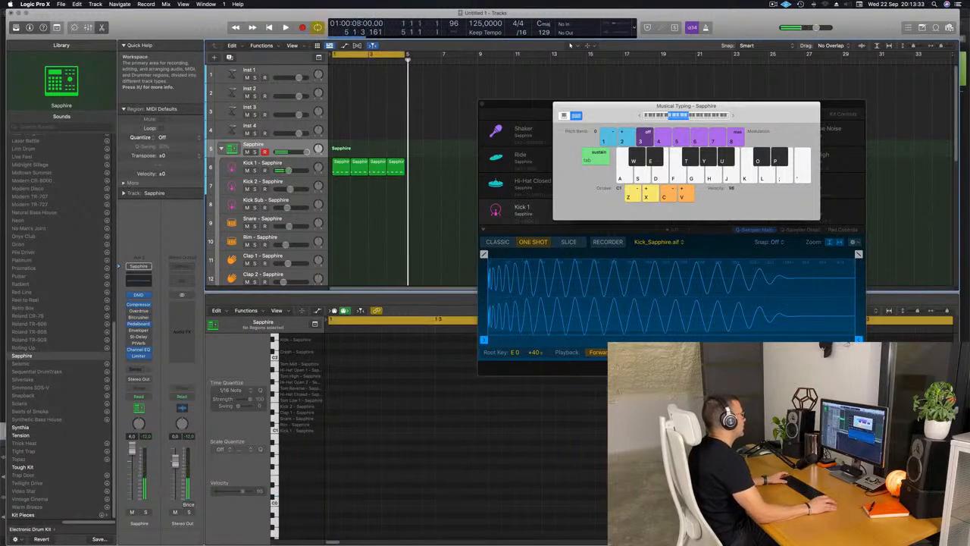
pyautogui.click(383, 58)
pyautogui.click(341, 164)
pyautogui.moveTo(341, 164); pyautogui.dragTo(341, 222)
# Remove the first and third notes from the snare region and transpose the remaining two up by octaves.
pyautogui.moveTo(346, 490); pyautogui.dragTo(334, 518)
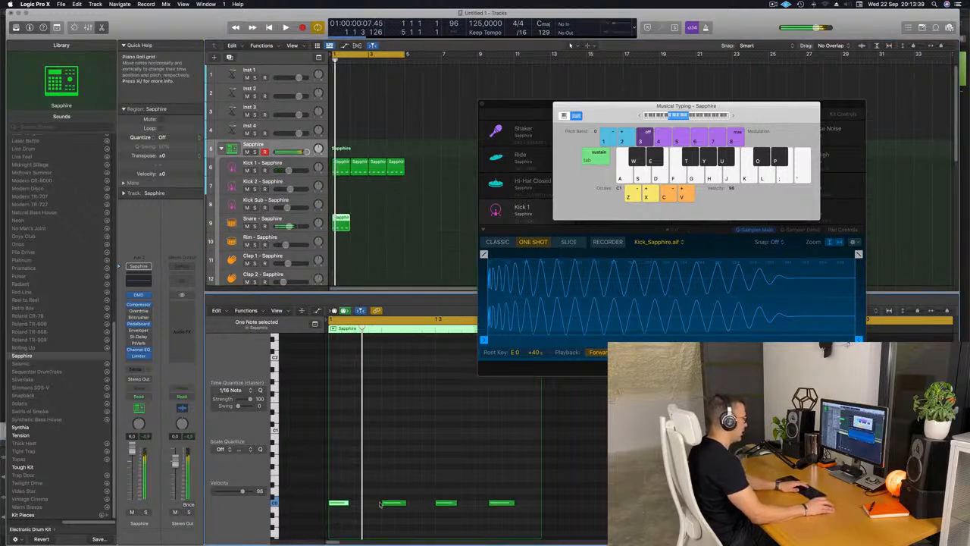
pyautogui.moveTo(385, 479); pyautogui.dragTo(514, 541)
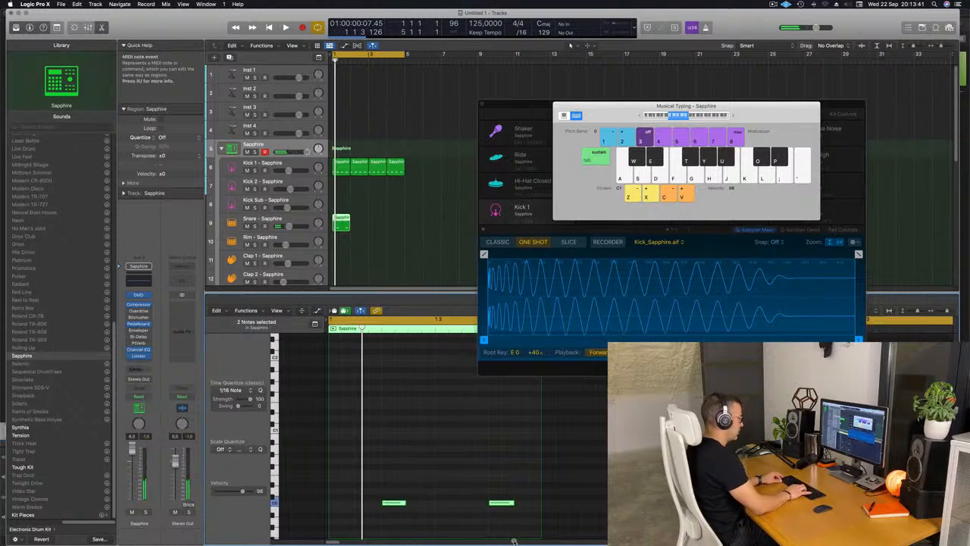
pyautogui.hotkey('shift', 'alt', 'Up')
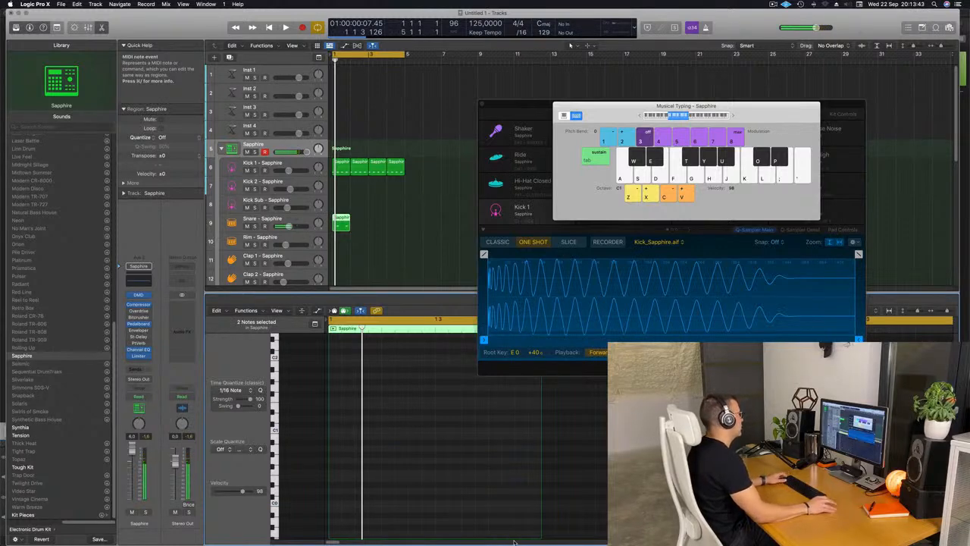
# Repeat the one-bar snare region three times to fill four bars.
pyautogui.click(333, 232)
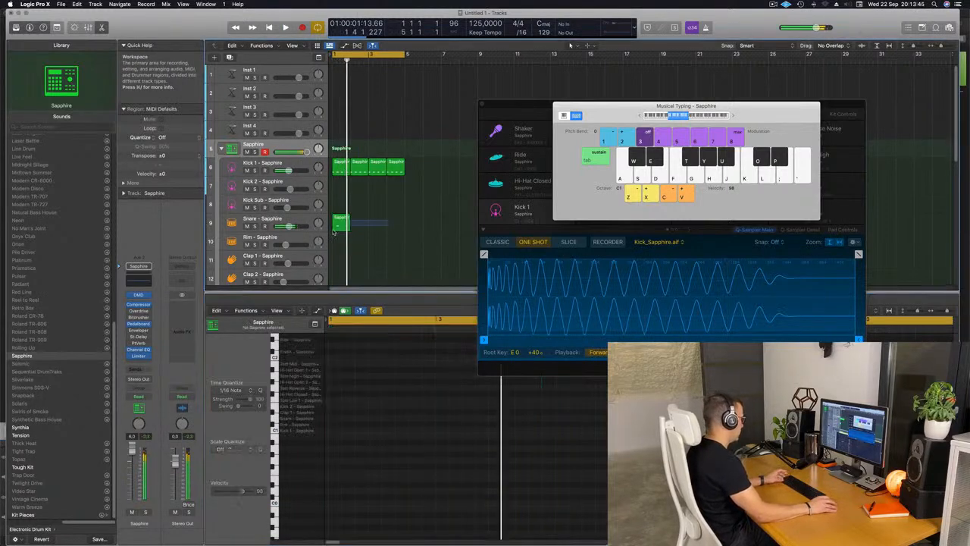
pyautogui.click(338, 224)
pyautogui.press('super+r')
pyautogui.press('super+r')
pyautogui.press('super+r')
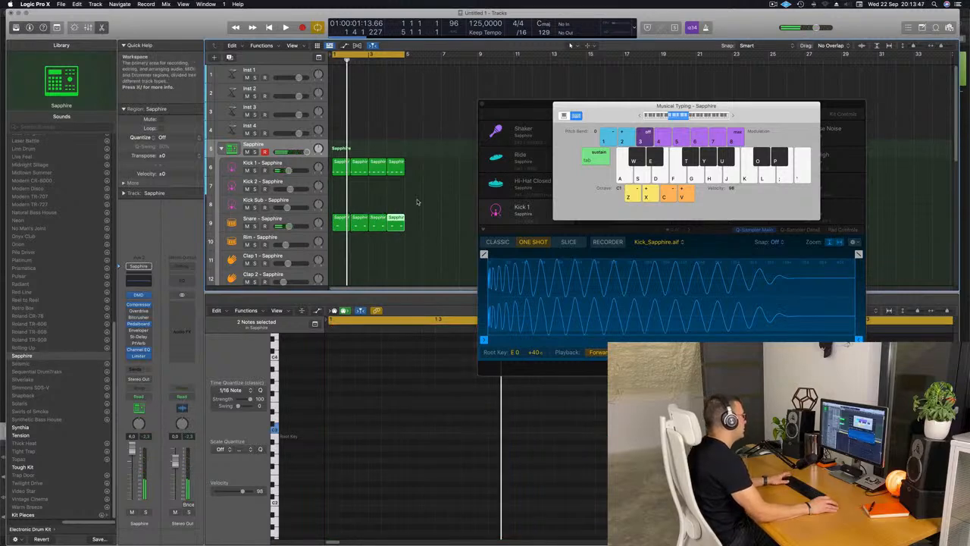
# Copy the first Kick 1 region to the Hi-Hat Closed track at bar 1.
pyautogui.click(395, 168)
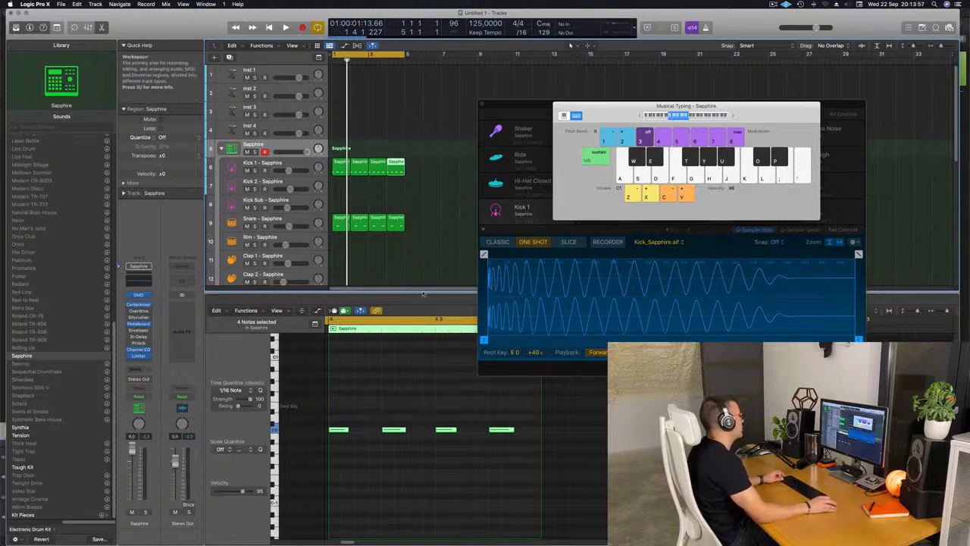
pyautogui.scroll(-1, 429, 234)
pyautogui.click(437, 219)
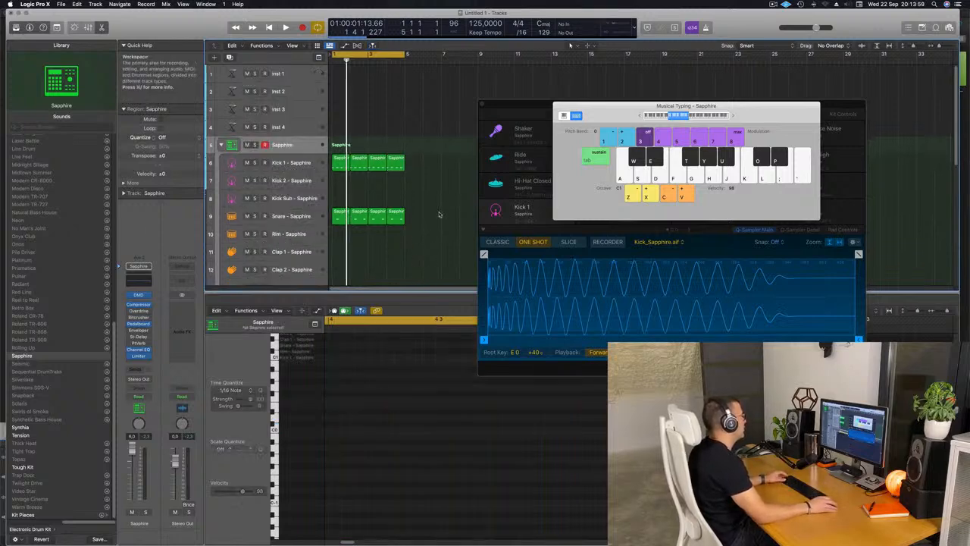
pyautogui.scroll(-3, 437, 218)
pyautogui.click(341, 123)
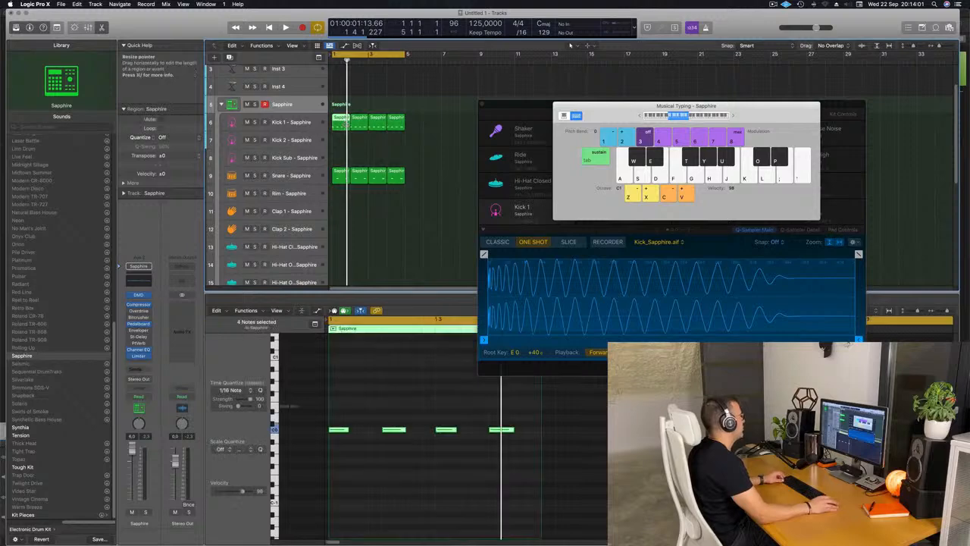
pyautogui.moveTo(341, 123); pyautogui.dragTo(343, 252)
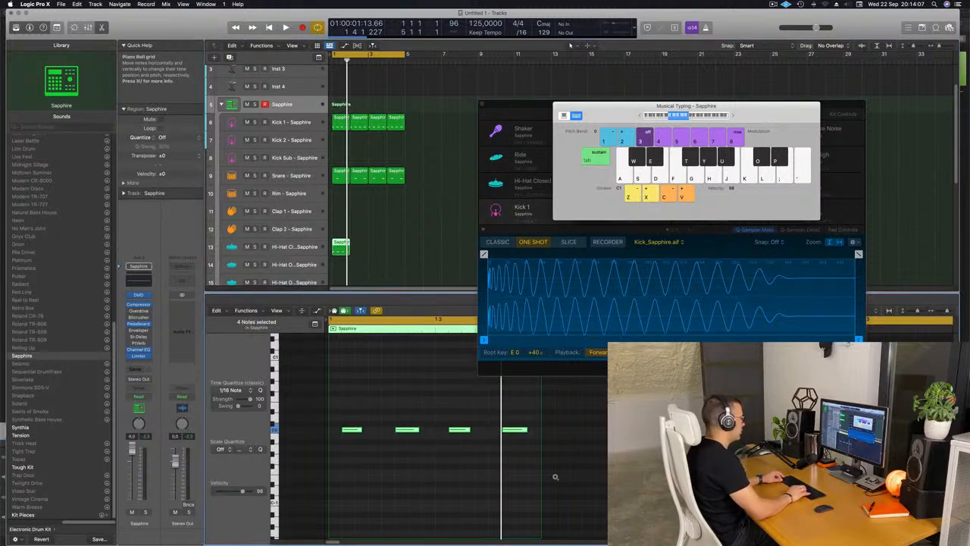
# Shift the four hi-hat notes an eighth note onto the offbeats and transpose them up by octaves.
pyautogui.press('space')
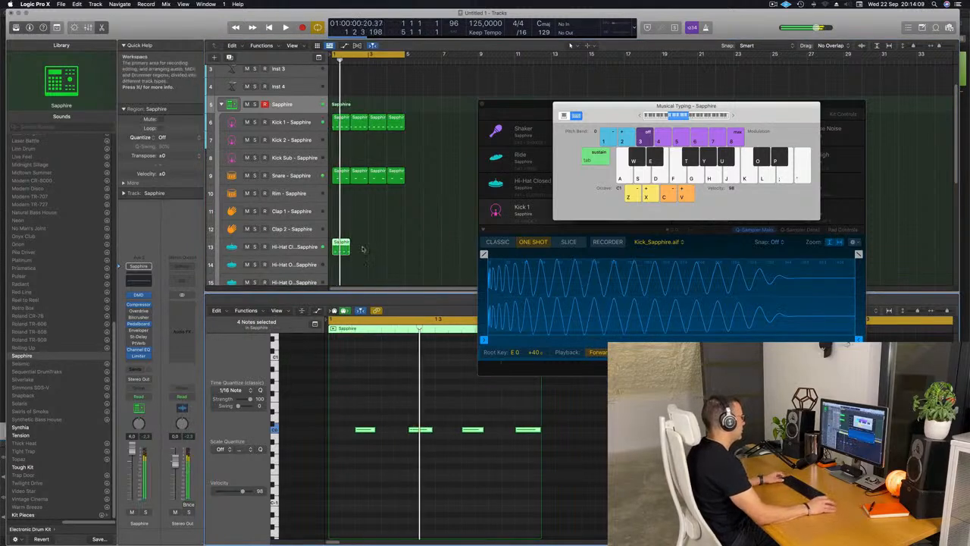
pyautogui.moveTo(353, 398); pyautogui.dragTo(543, 505)
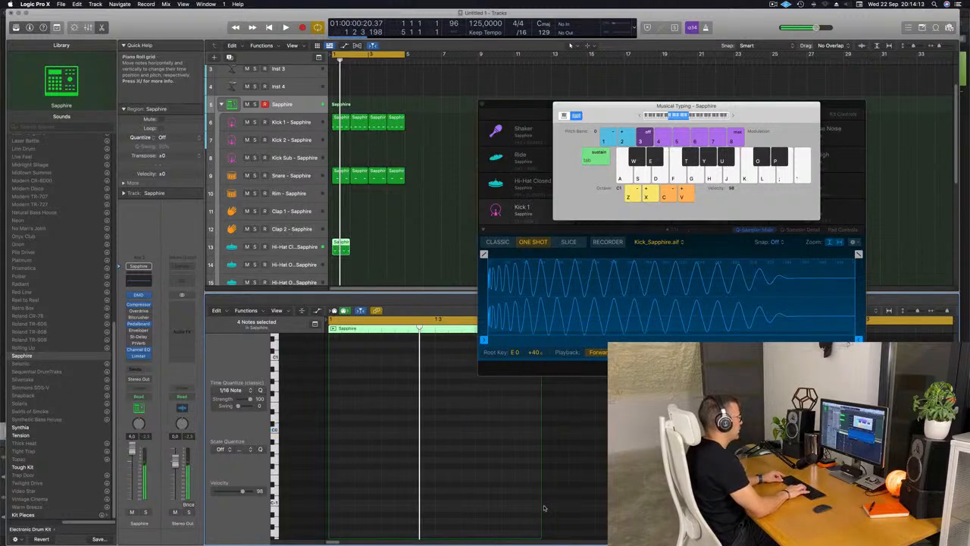
pyautogui.press('space')
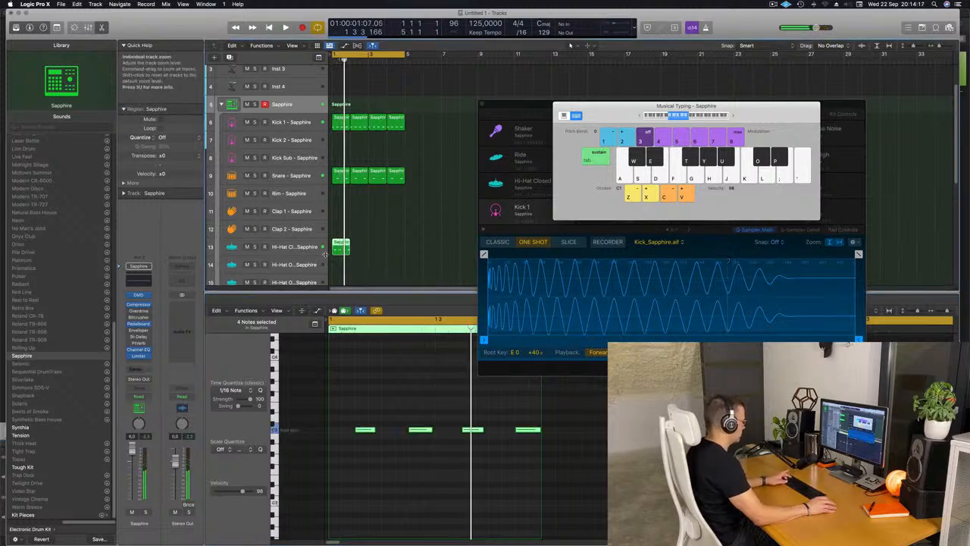
# Repeat the one-bar Hi-Hat Closed region three times to fill four bars.
pyautogui.press('super+r')
pyautogui.press('super+r')
pyautogui.press('super+r')
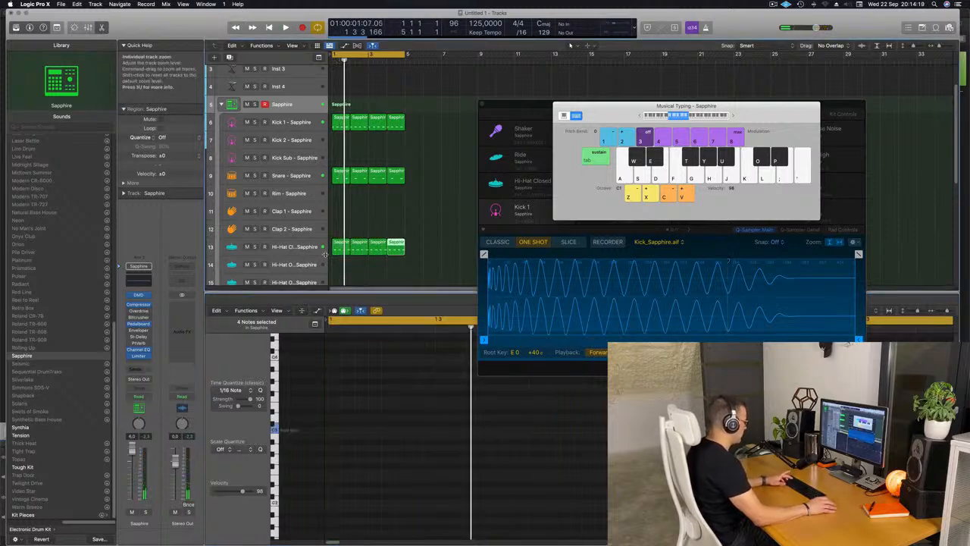
# Play the loop and move the Musical Typing and drum kit windows away from the regions.
pyautogui.click(443, 245)
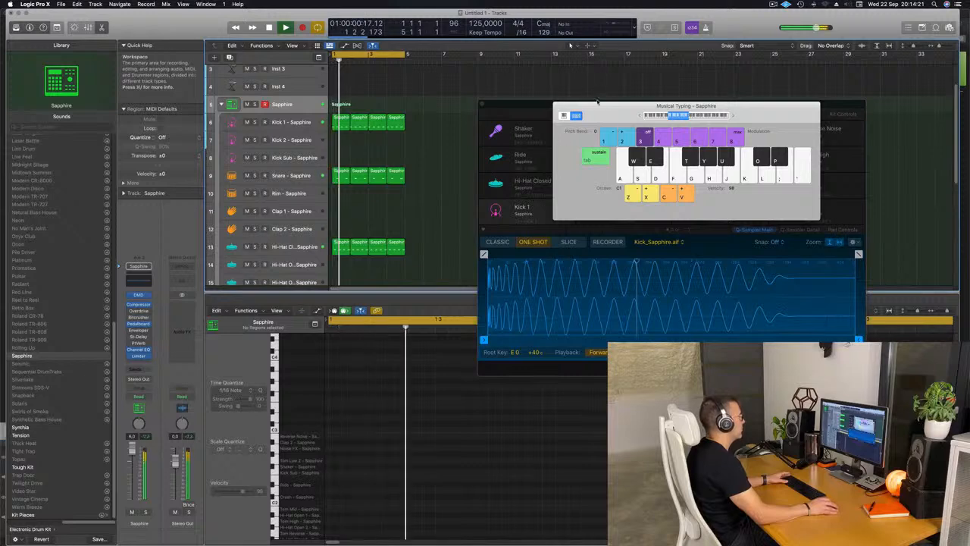
pyautogui.moveTo(613, 111); pyautogui.dragTo(728, 184)
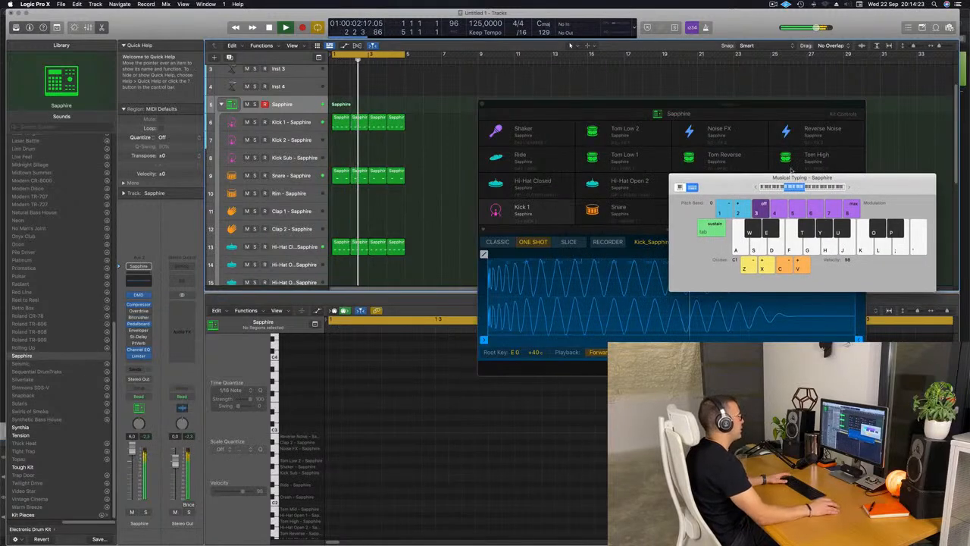
pyautogui.moveTo(602, 106); pyautogui.dragTo(672, 99)
# Copy the first Hi-Hat Closed region to the Ride track and move its four notes back onto the beats.
pyautogui.scroll(-3, 463, 182)
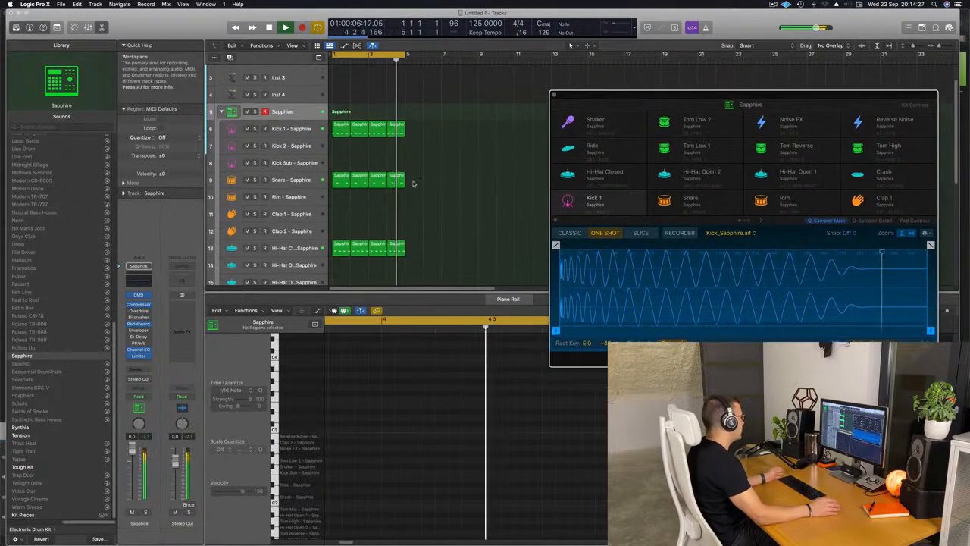
pyautogui.scroll(-3, 470, 178)
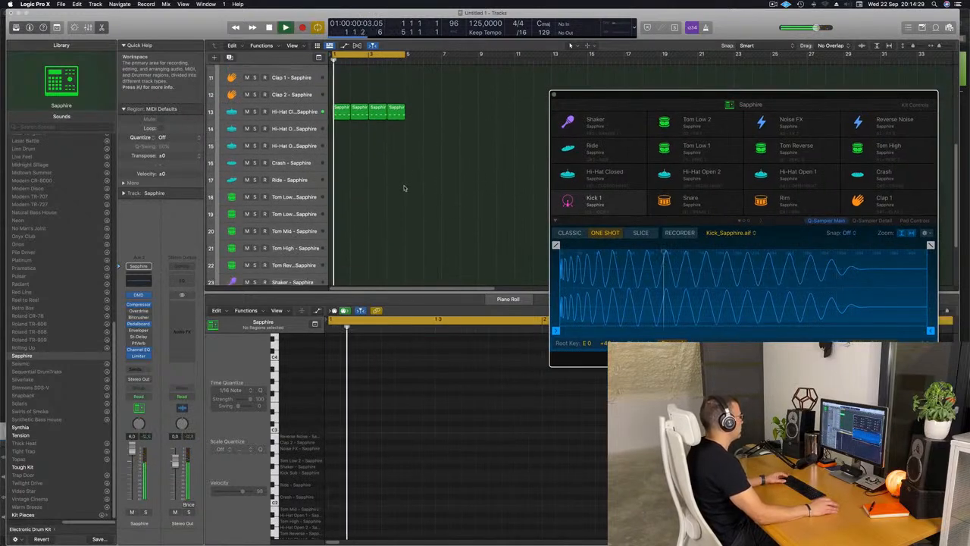
pyautogui.click(341, 98)
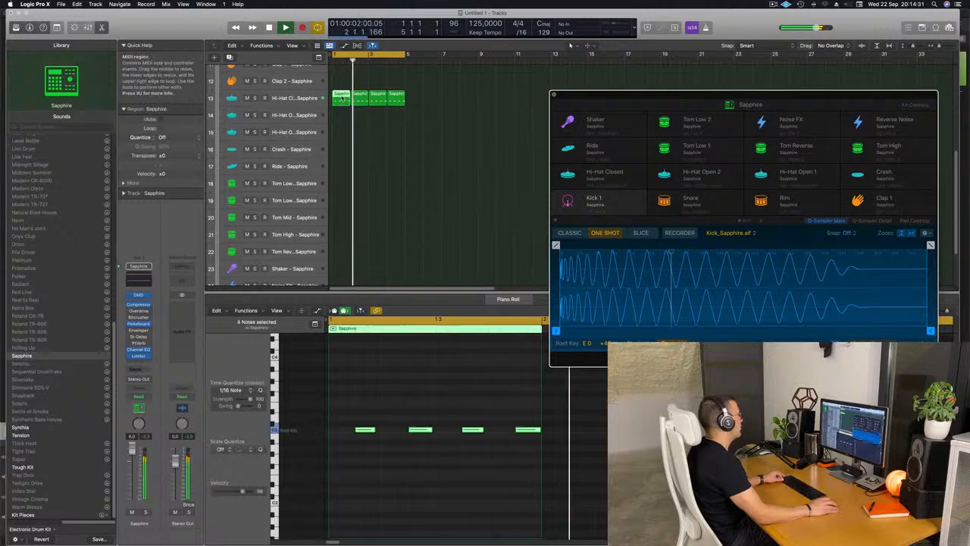
pyautogui.moveTo(342, 97); pyautogui.dragTo(343, 167)
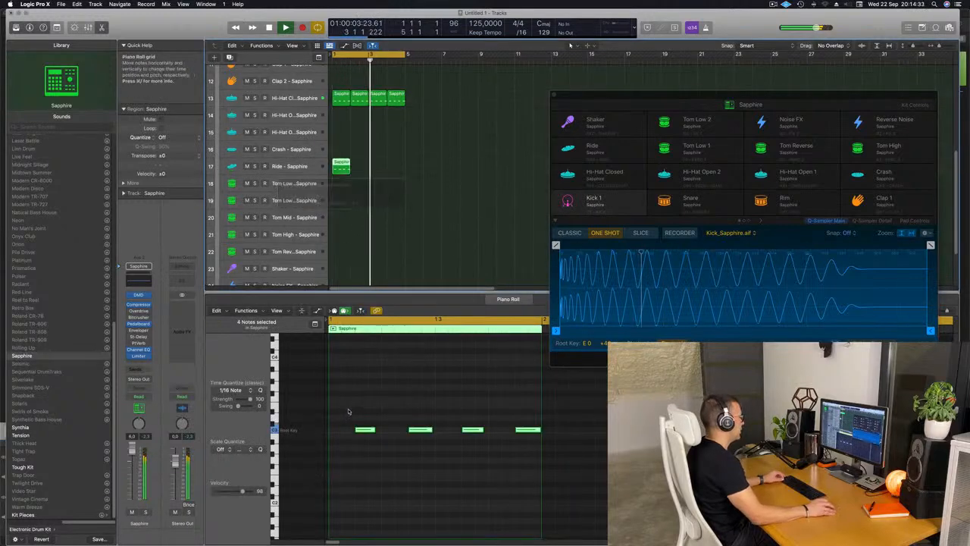
pyautogui.moveTo(347, 408); pyautogui.dragTo(555, 459)
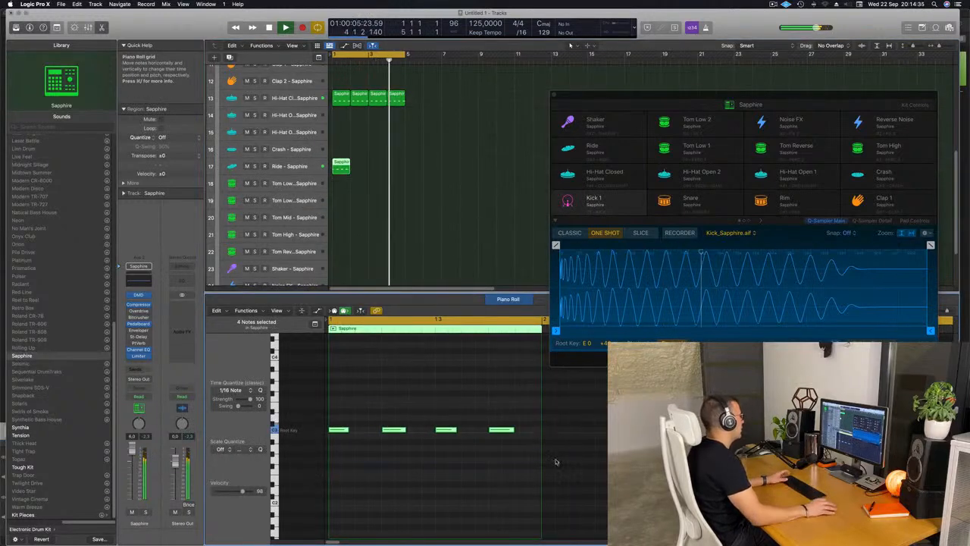
# Stop playback and repeat the one-bar Ride region three times to fill four bars.
pyautogui.press('space')
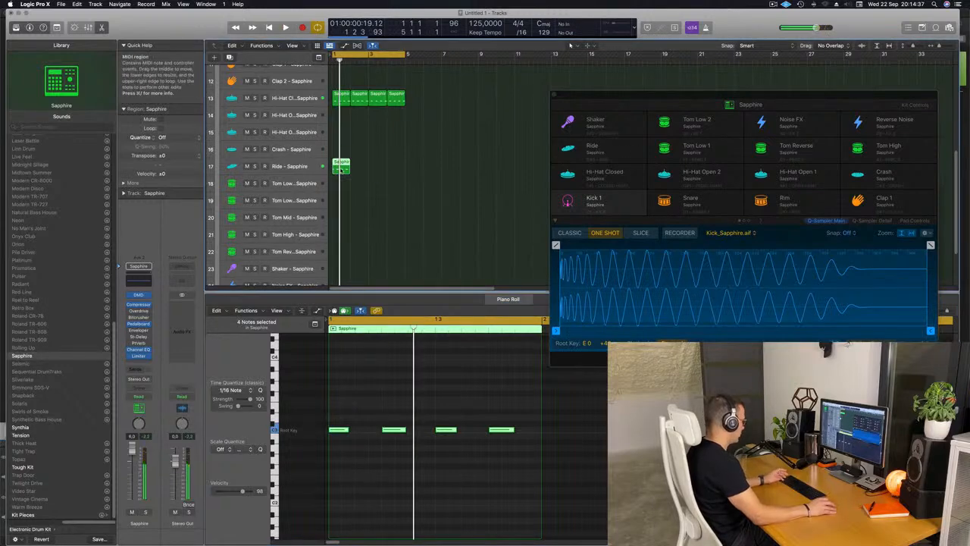
pyautogui.press('super+r')
pyautogui.press('super+r')
pyautogui.press('super+r')
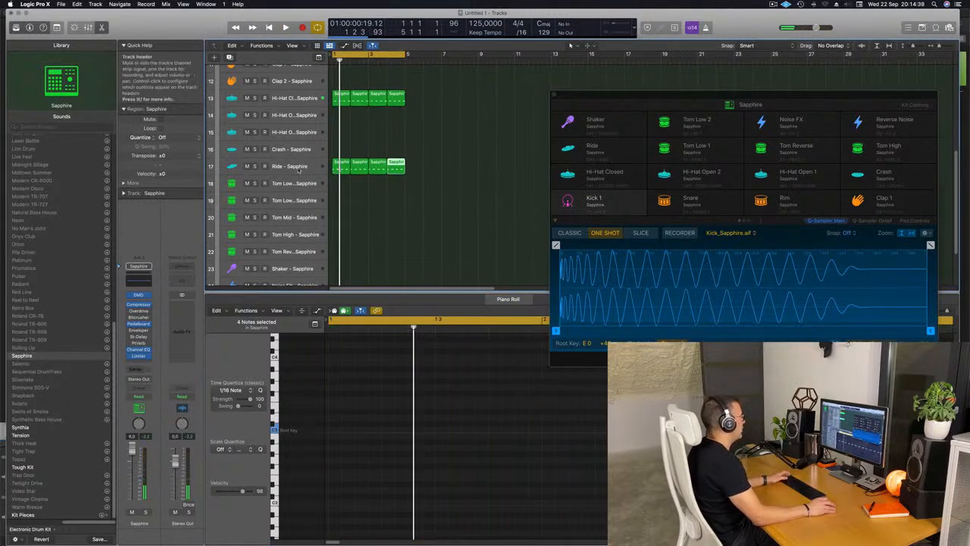
# Shorten the ride sample during playback with a long fade-out and a sample end of about 1.83 s.
pyautogui.click(298, 169)
pyautogui.press('space')
pyautogui.moveTo(648, 97); pyautogui.dragTo(540, 102)
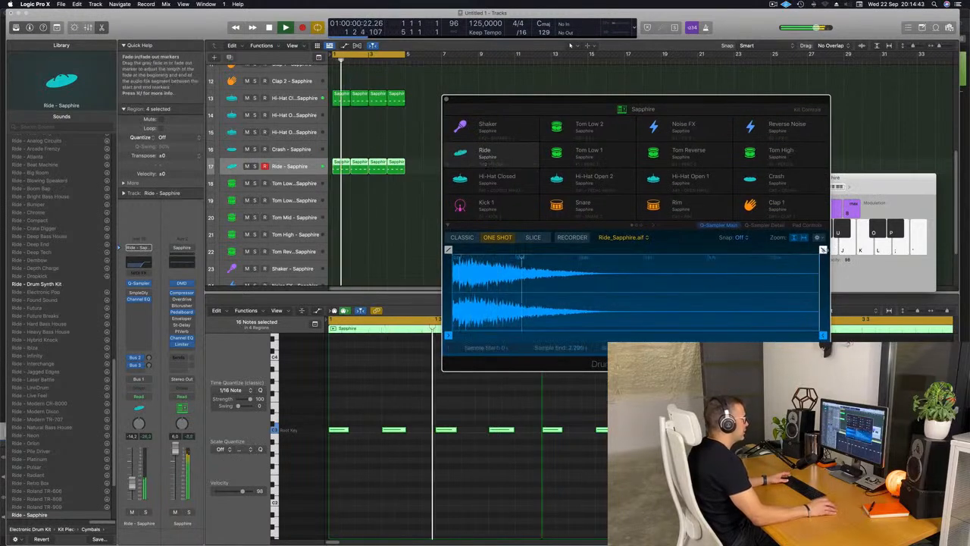
pyautogui.moveTo(824, 249); pyautogui.dragTo(516, 254)
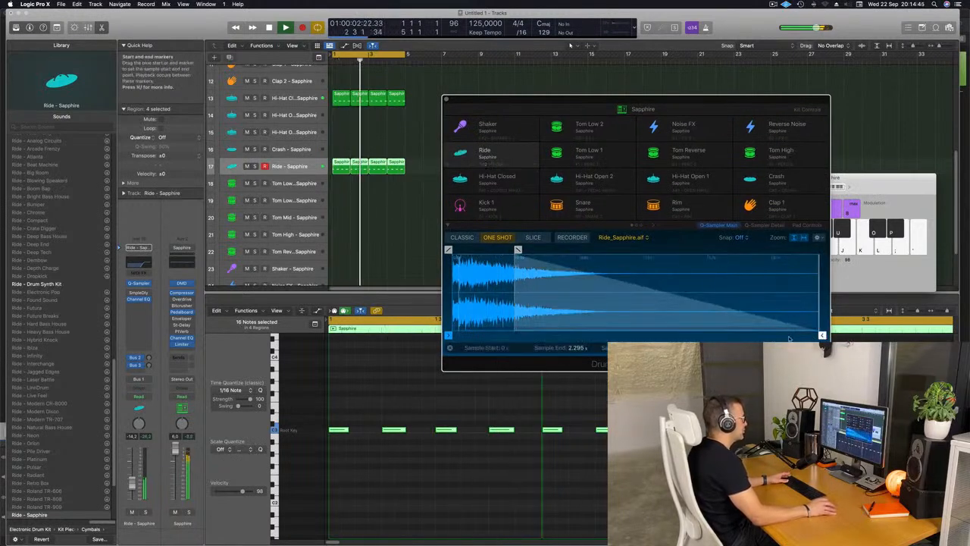
pyautogui.moveTo(823, 335)
pyautogui.mouseDown()
pyautogui.moveTo(780, 339)
pyautogui.moveTo(801, 338)
pyautogui.moveTo(792, 337)
pyautogui.mouseUp()
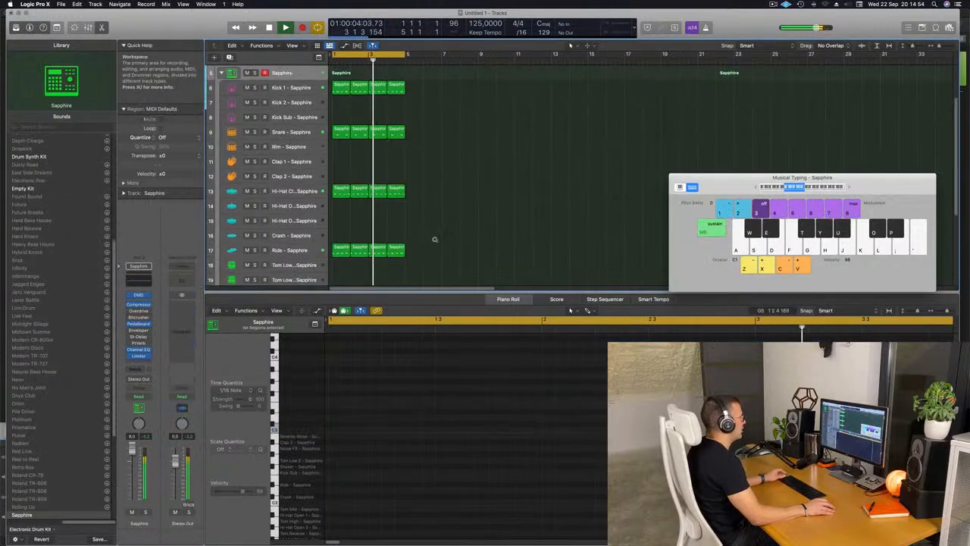
pyautogui.scroll(-1, 435, 240)
pyautogui.scroll(-4, 436, 240)
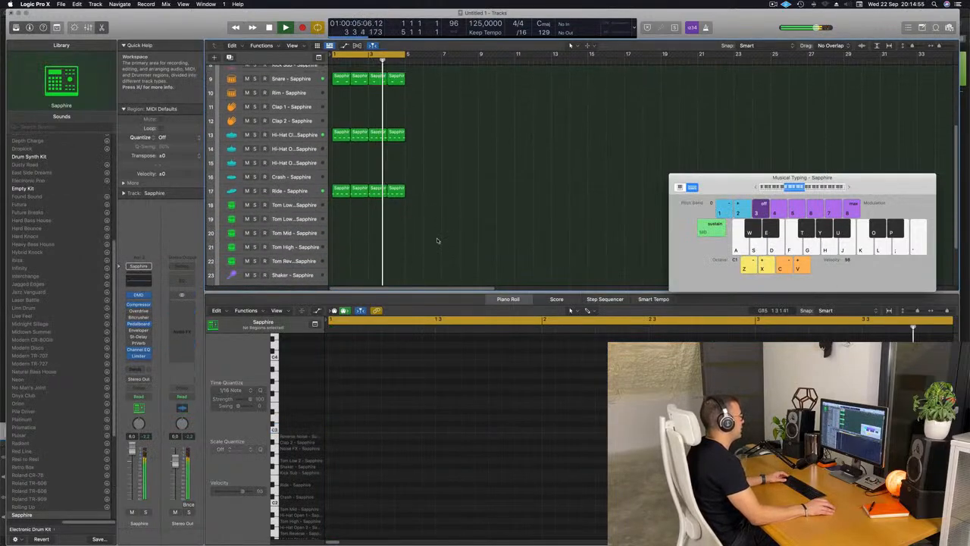
pyautogui.scroll(3, 438, 241)
pyautogui.scroll(-4, 469, 233)
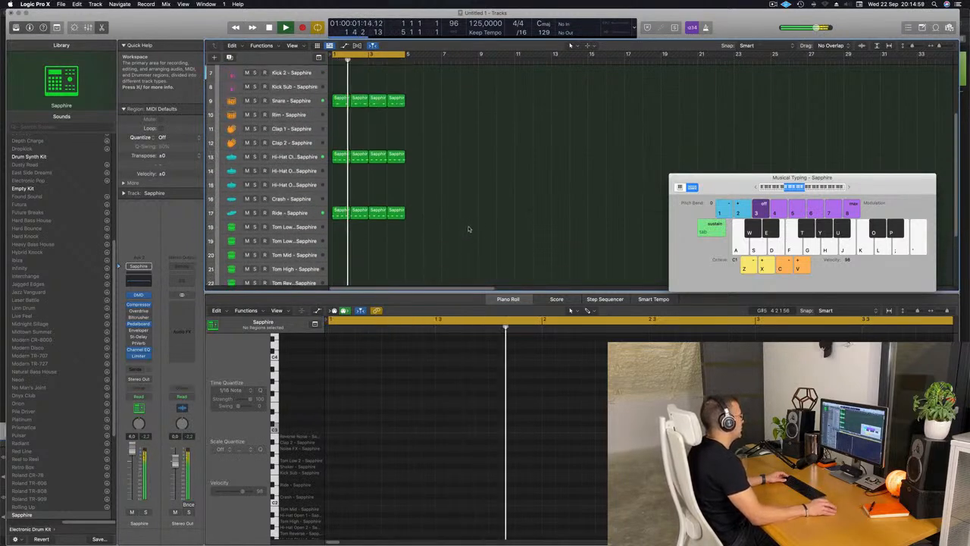
# Stop playback, copy the first Snare region to the Clap 1 track, and move its two notes back onto beats 1 and 3.
pyautogui.scroll(5, 467, 227)
pyautogui.press('space')
pyautogui.click(339, 218)
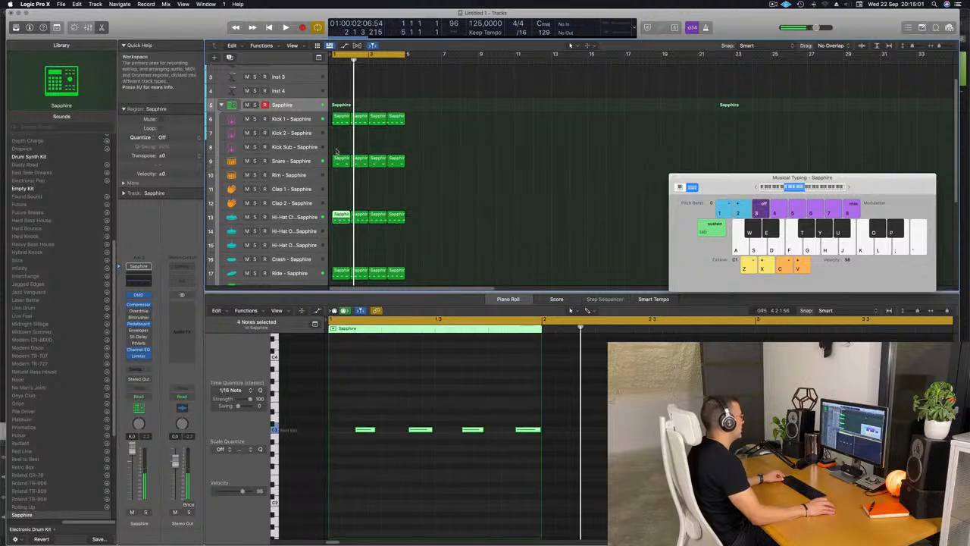
pyautogui.click(339, 160)
pyautogui.moveTo(339, 163); pyautogui.dragTo(341, 190)
pyautogui.click(393, 429)
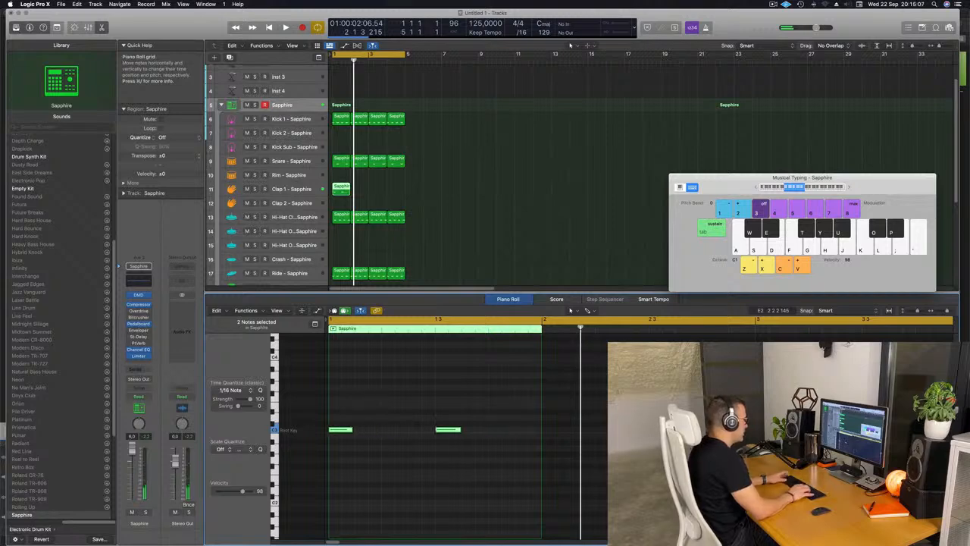
# Audition the clap during playback and delete the note on beat 3 of its region.
pyautogui.press('space')
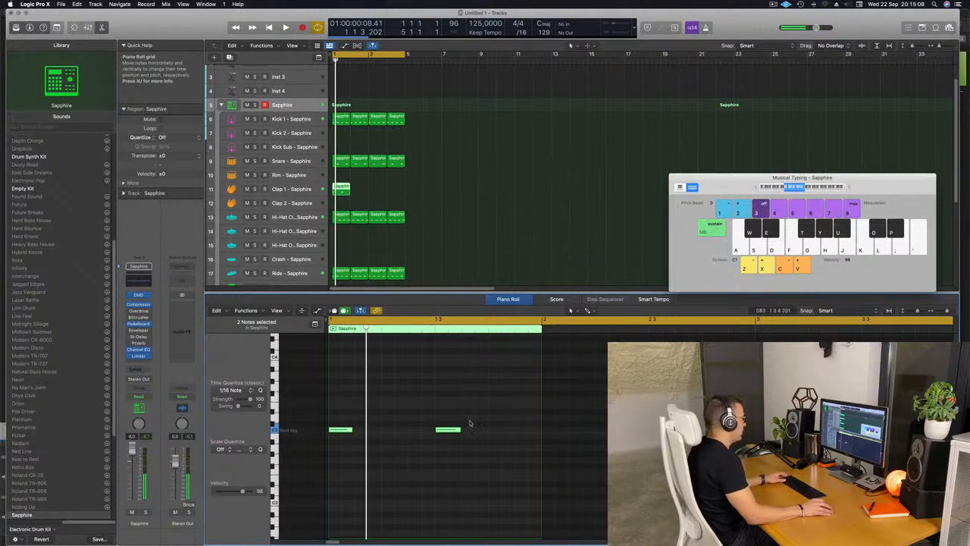
pyautogui.moveTo(470, 423); pyautogui.dragTo(337, 452)
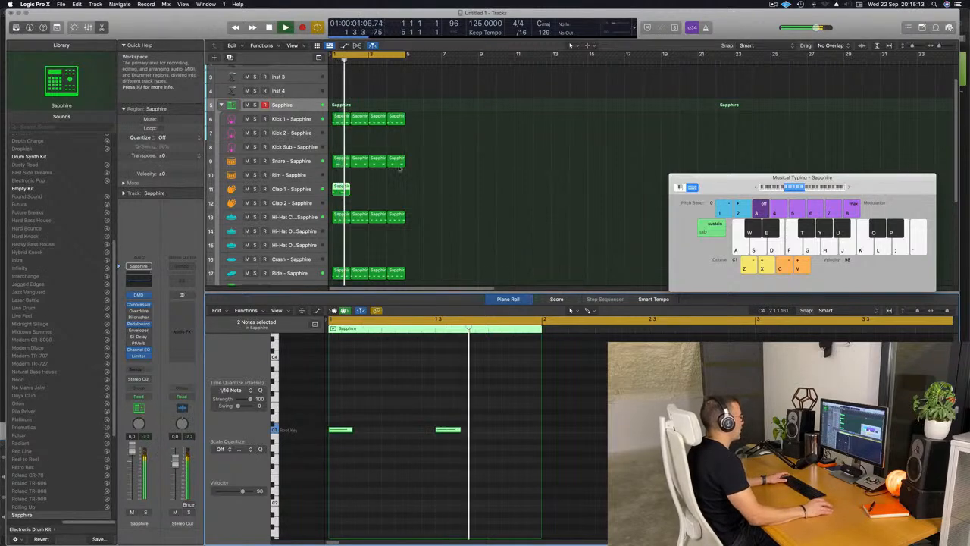
pyautogui.press('space')
pyautogui.click(459, 429)
pyautogui.press('Delete')
pyautogui.press('space')
pyautogui.press('space')
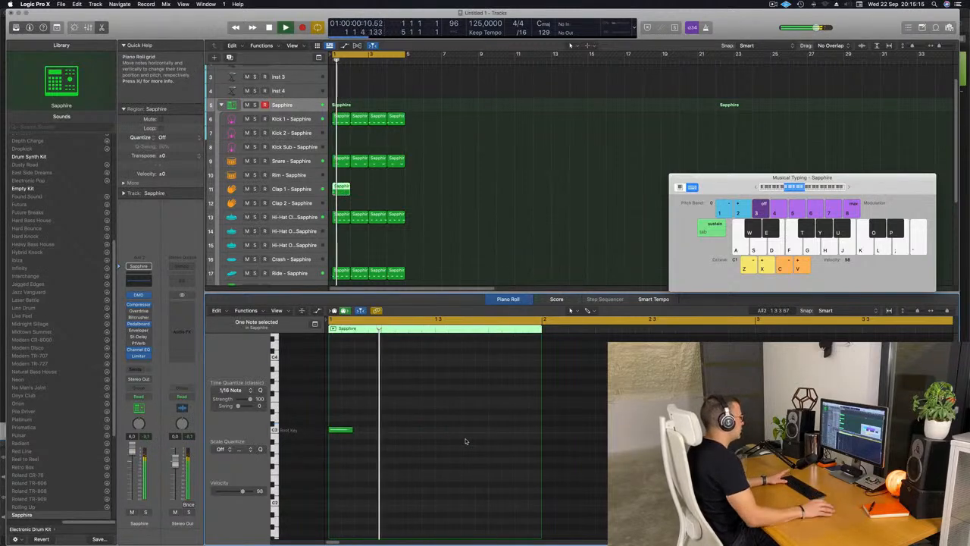
# Move the one-note clap region to the Clap 2 track and repeat it three times to fill four bars.
pyautogui.press('space')
pyautogui.press('space')
pyautogui.press('space')
pyautogui.moveTo(343, 189); pyautogui.dragTo(374, 197)
pyautogui.press('space')
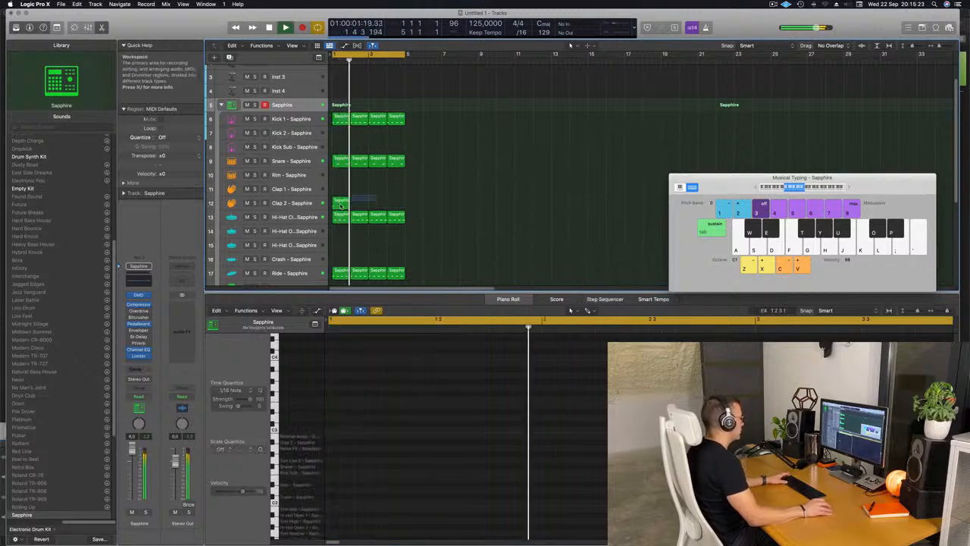
pyautogui.press('super+r')
pyautogui.press('super+r')
pyautogui.press('super+r')
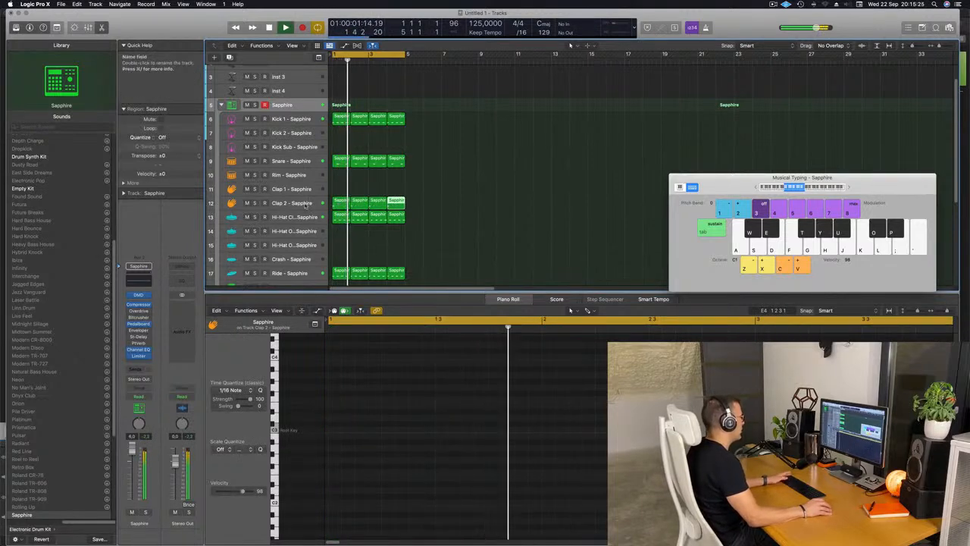
# Raise the Bus 2 reverb send of the Clap 2 track while auditioning the loop.
pyautogui.click(294, 203)
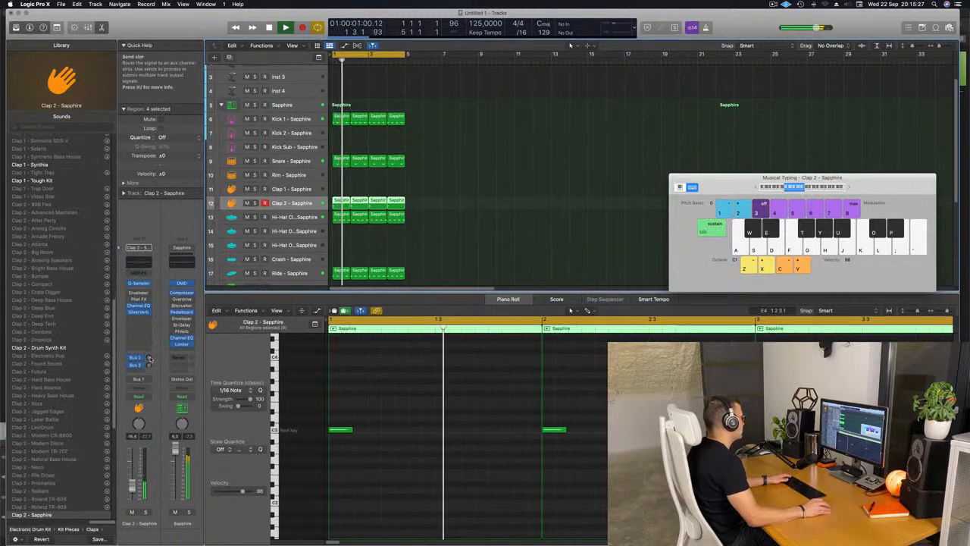
pyautogui.click(149, 358)
pyautogui.press('space')
pyautogui.press('space')
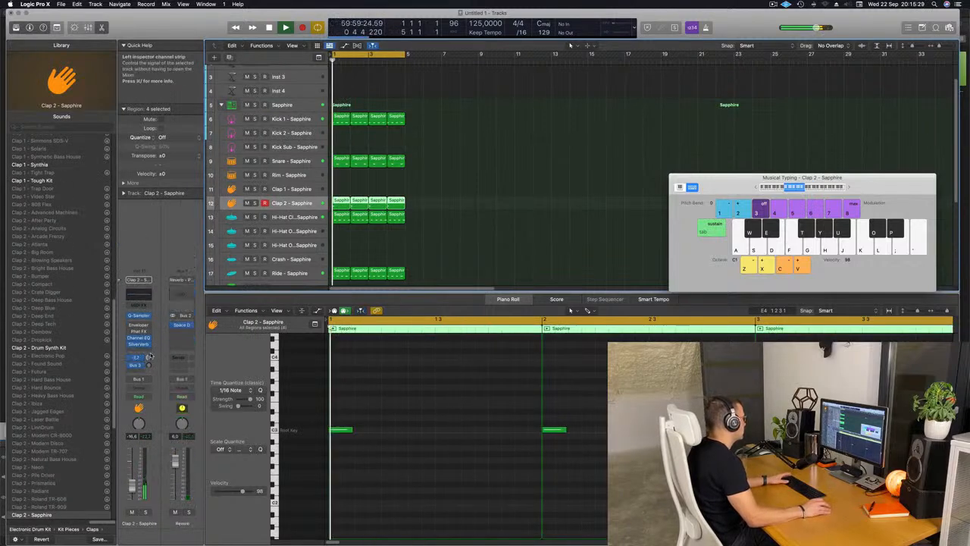
pyautogui.press('space')
# Raise the Bus 3 delay send of the Clap 2 track and bypass its SilverVerb.
pyautogui.moveTo(148, 365); pyautogui.dragTo(127, 349)
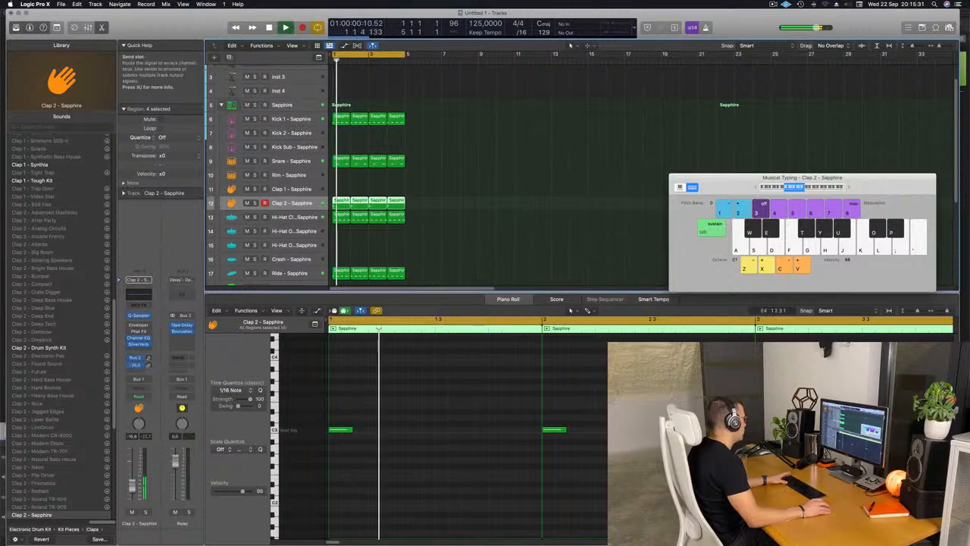
pyautogui.press('space')
pyautogui.press('space')
pyautogui.press('space')
pyautogui.press('space')
pyautogui.press('space')
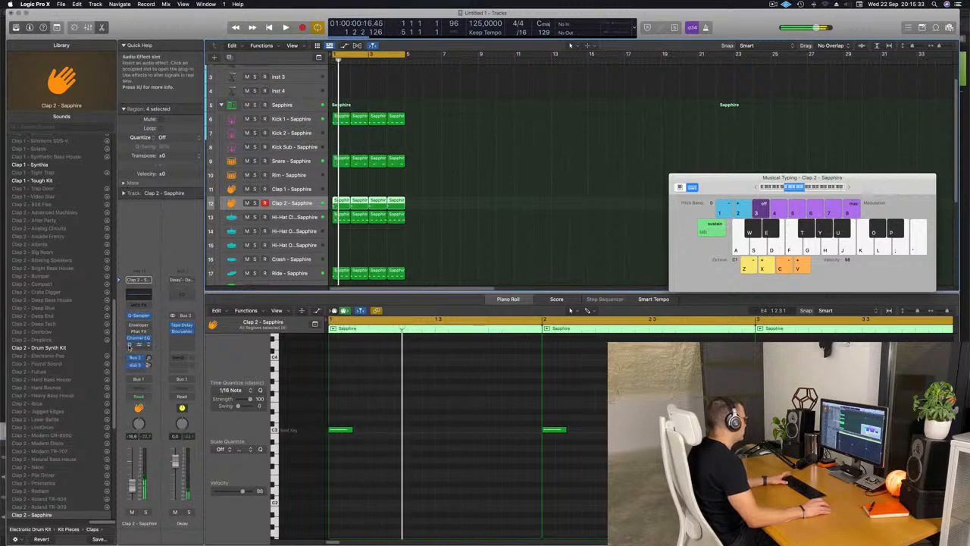
pyautogui.press('space')
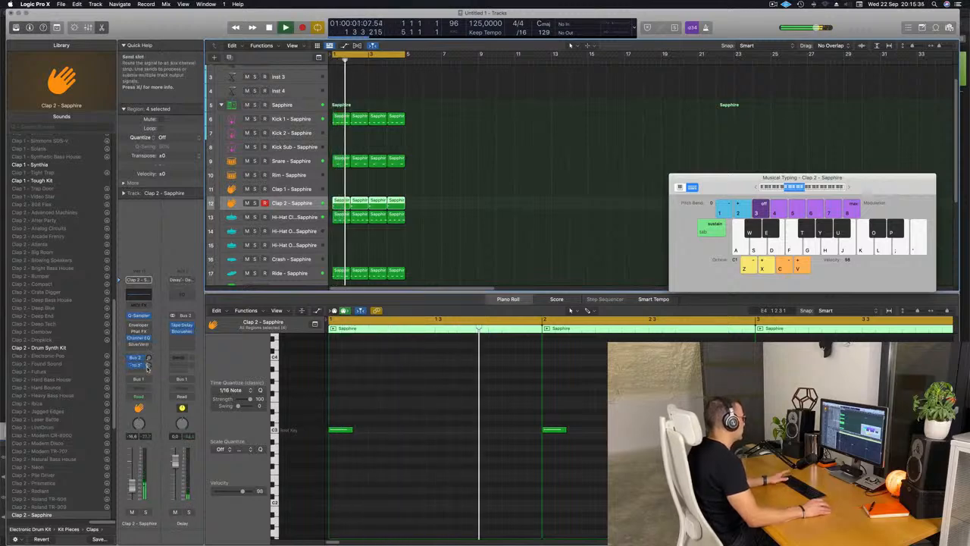
pyautogui.click(539, 206)
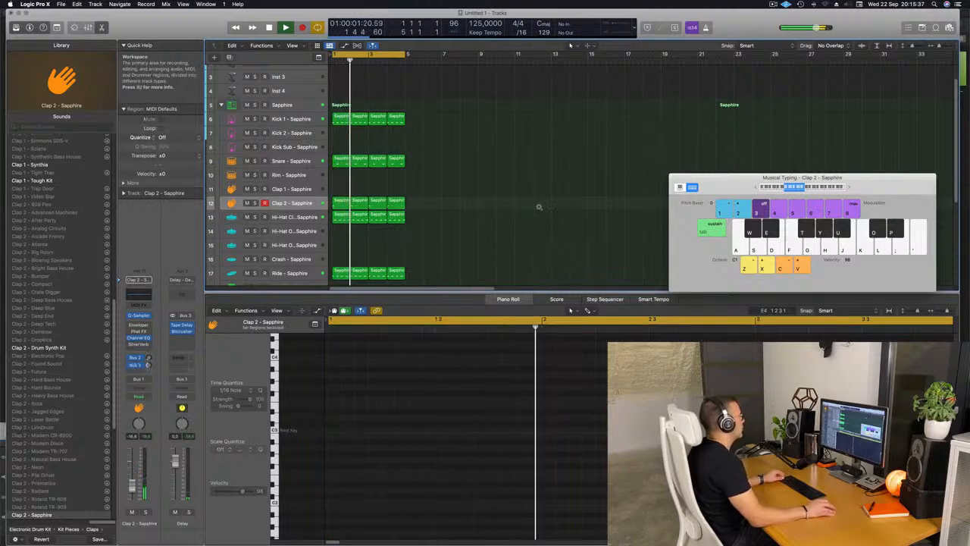
# Delete the second and fourth regions on the Clap 2 track.
pyautogui.scroll(-2, 349, 161)
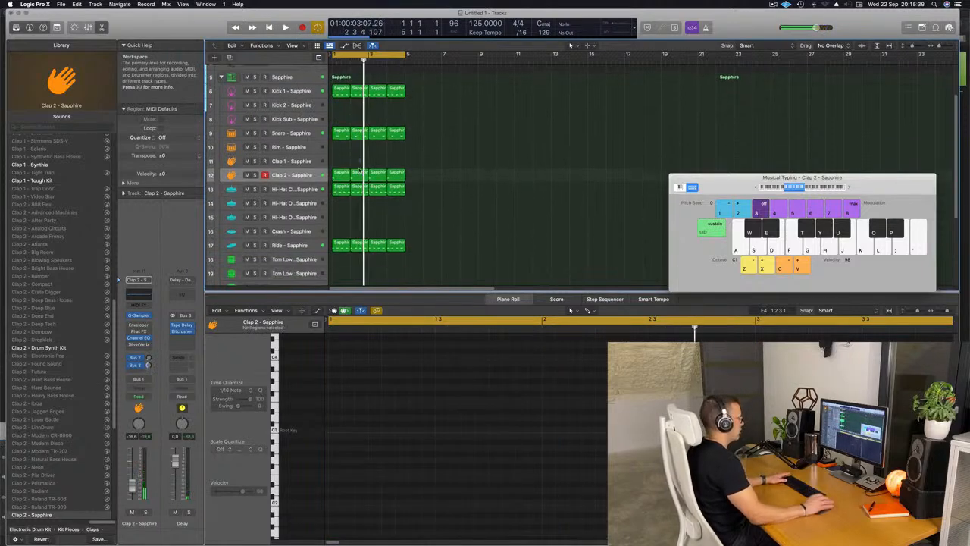
pyautogui.click(361, 172)
pyautogui.press('Delete')
pyautogui.press('space')
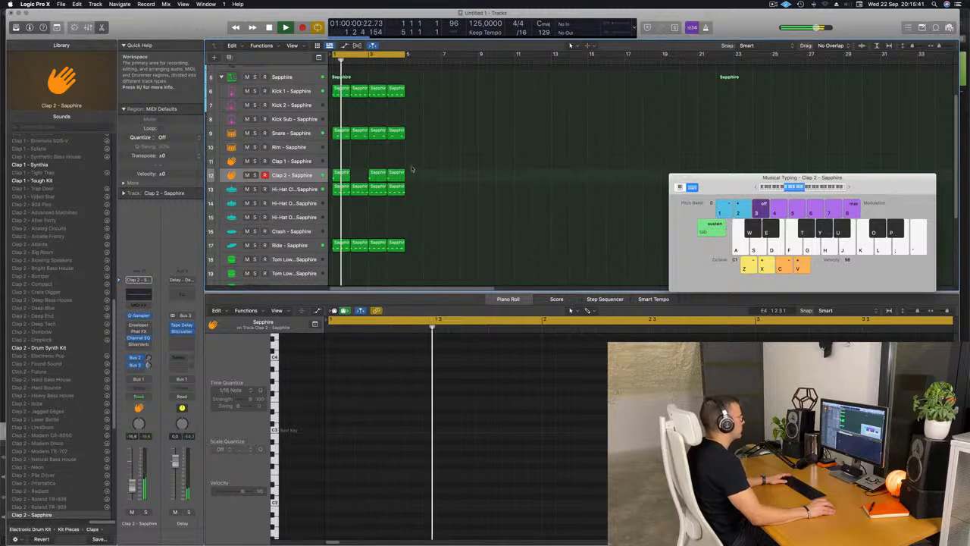
pyautogui.click(398, 173)
pyautogui.press('Delete')
# Listen to the loop and copy the first Clap 2 region to the Crash track.
pyautogui.scroll(-3, 455, 182)
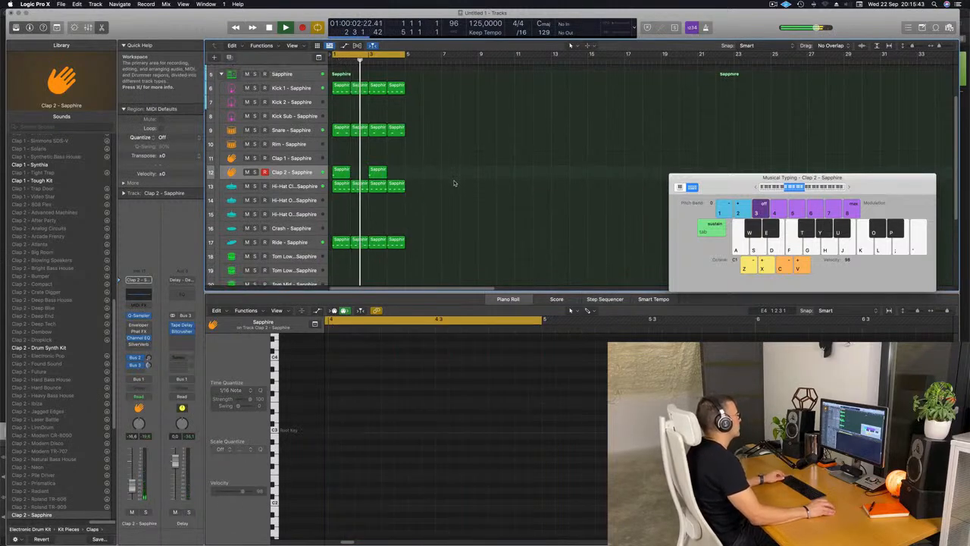
pyautogui.scroll(3, 451, 183)
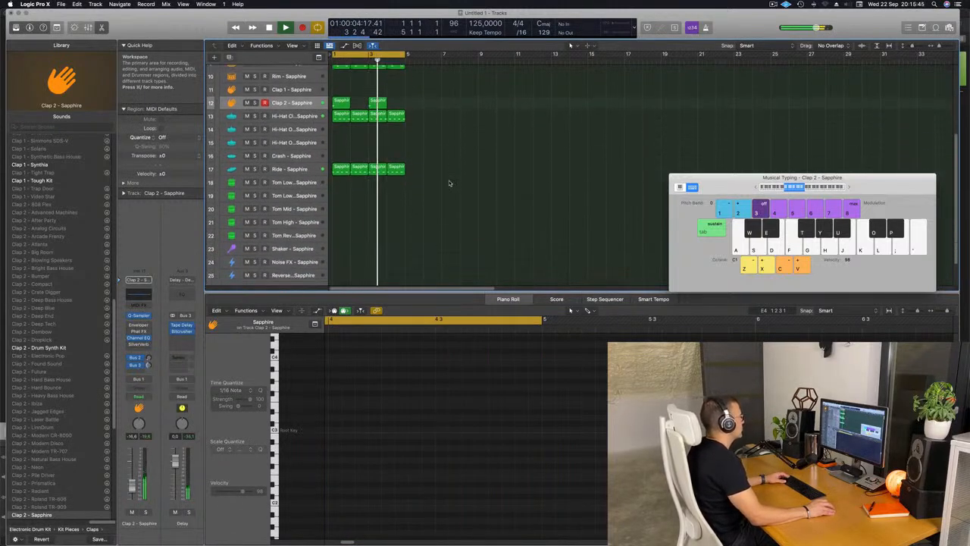
pyautogui.scroll(-1, 452, 183)
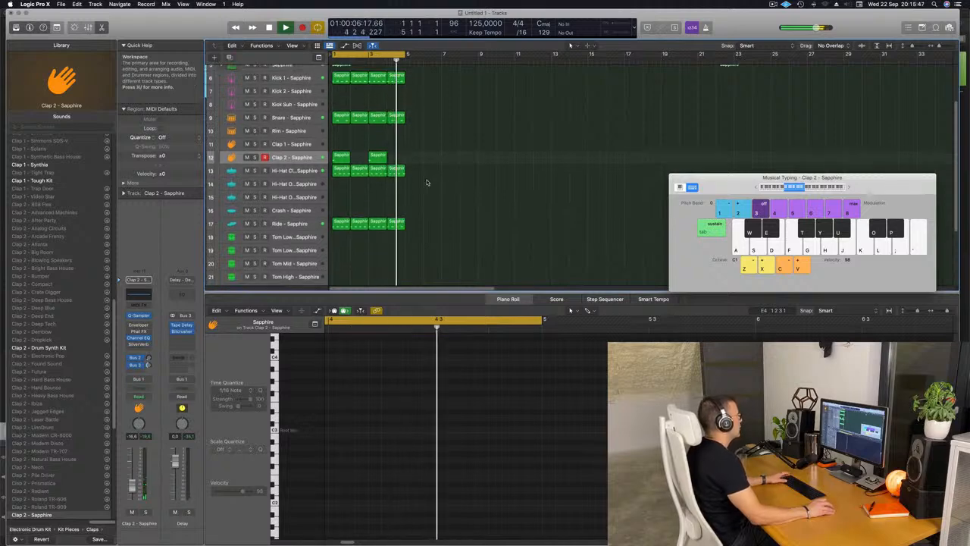
pyautogui.click(341, 157)
pyautogui.press('space')
pyautogui.moveTo(340, 157); pyautogui.dragTo(332, 211)
pyautogui.press('space')
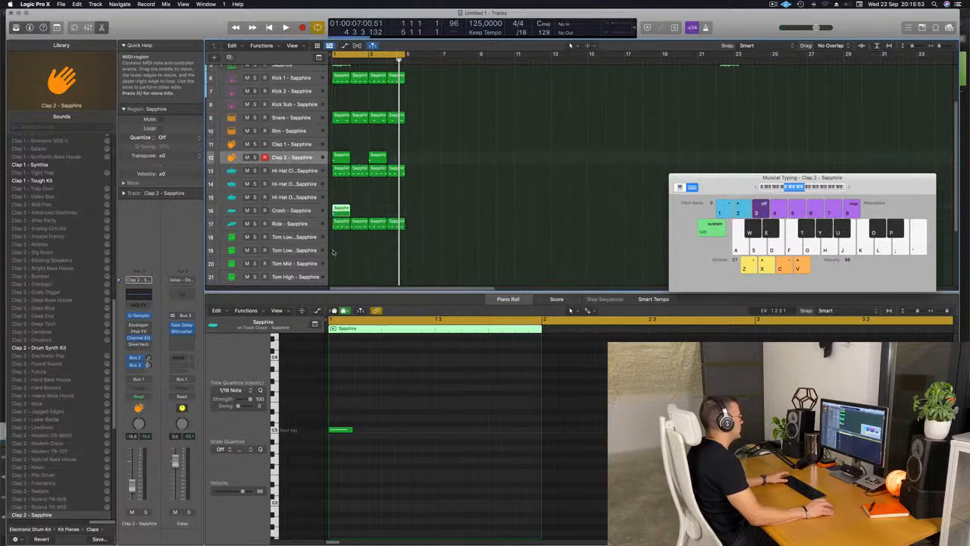
# Try the crash note one octave higher during playback and move it back down an octave.
pyautogui.moveTo(342, 411); pyautogui.dragTo(363, 453)
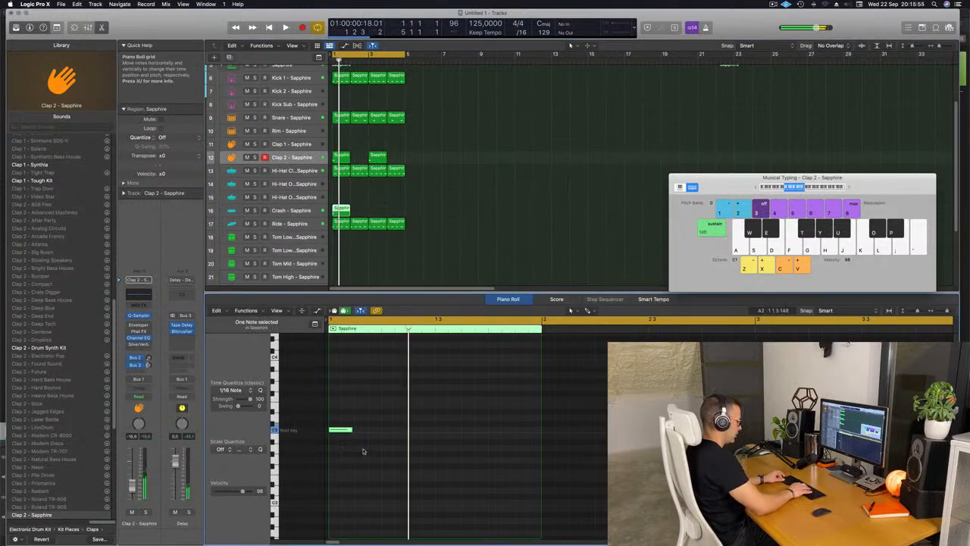
pyautogui.hotkey('alt', 'shift', 'Up')
pyautogui.press('space')
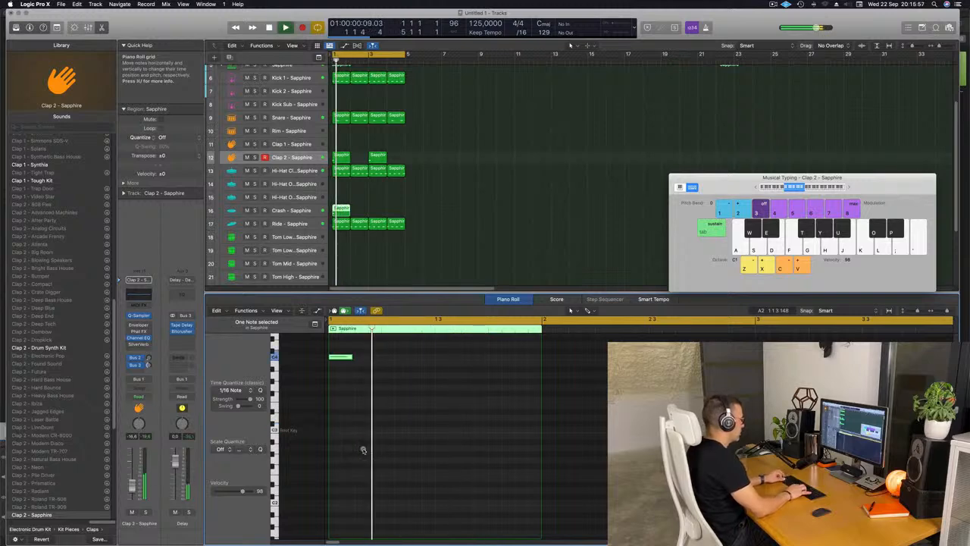
pyautogui.hotkey('alt', 'shift', 'Down')
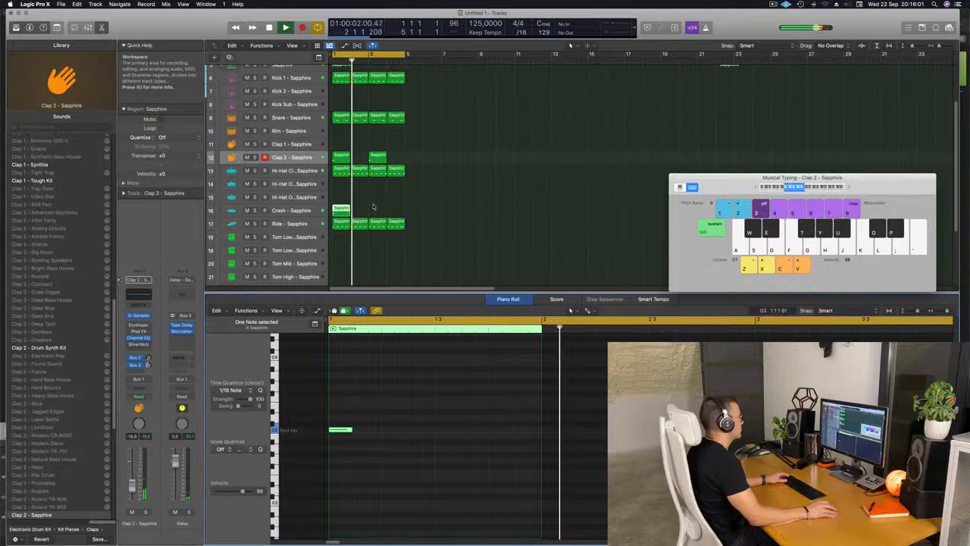
# Copy the first Ride region to the first Tom Low track.
pyautogui.scroll(-2, 436, 217)
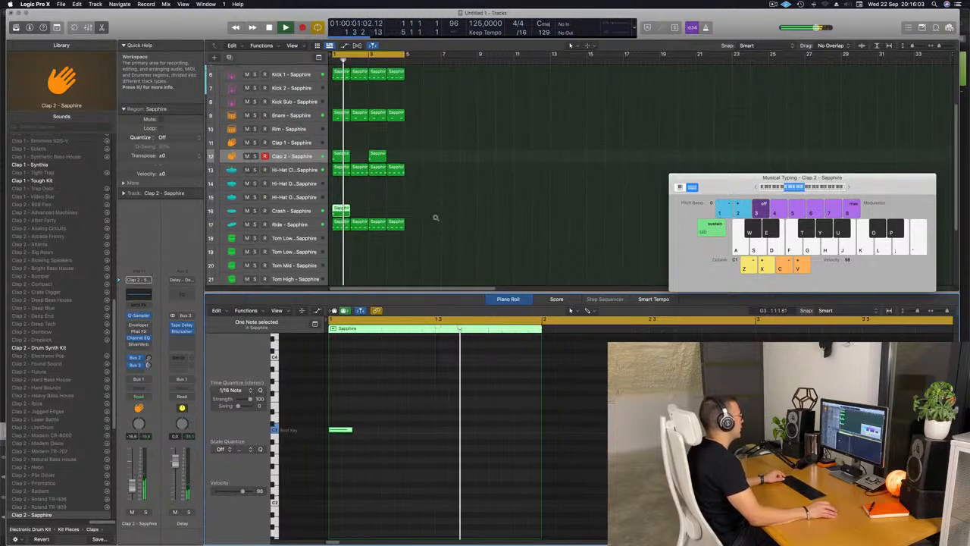
pyautogui.scroll(2, 435, 217)
pyautogui.scroll(-2, 370, 215)
pyautogui.scroll(-2, 370, 216)
pyautogui.click(341, 185)
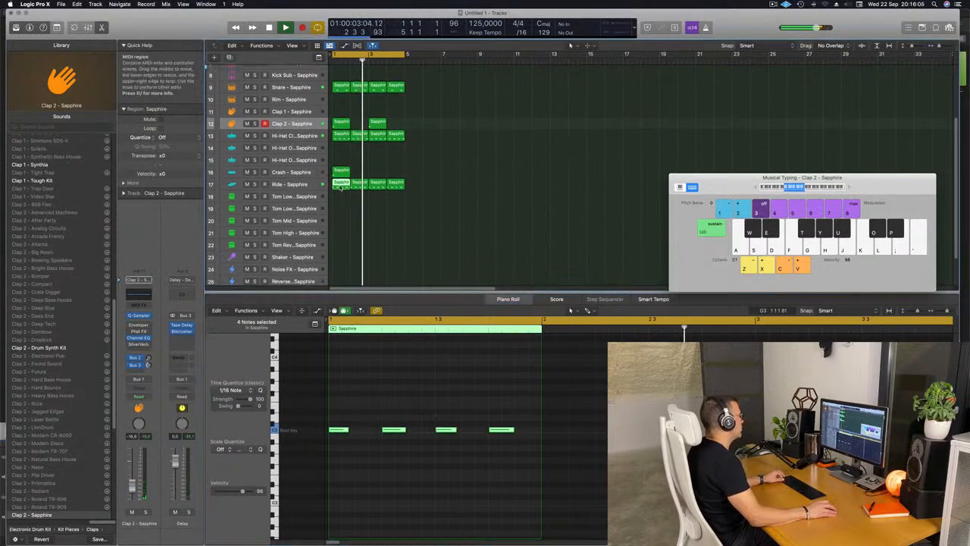
pyautogui.moveTo(342, 187); pyautogui.dragTo(342, 197)
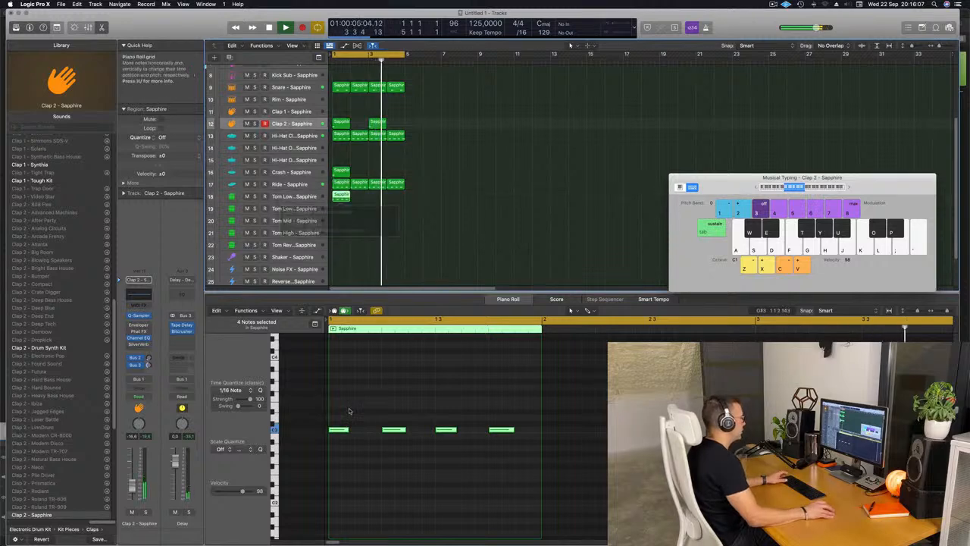
# Delete the first three notes of the Tom Low region and move the remaining note half a beat later, to the bar's end.
pyautogui.press('space')
pyautogui.moveTo(325, 415); pyautogui.dragTo(469, 457)
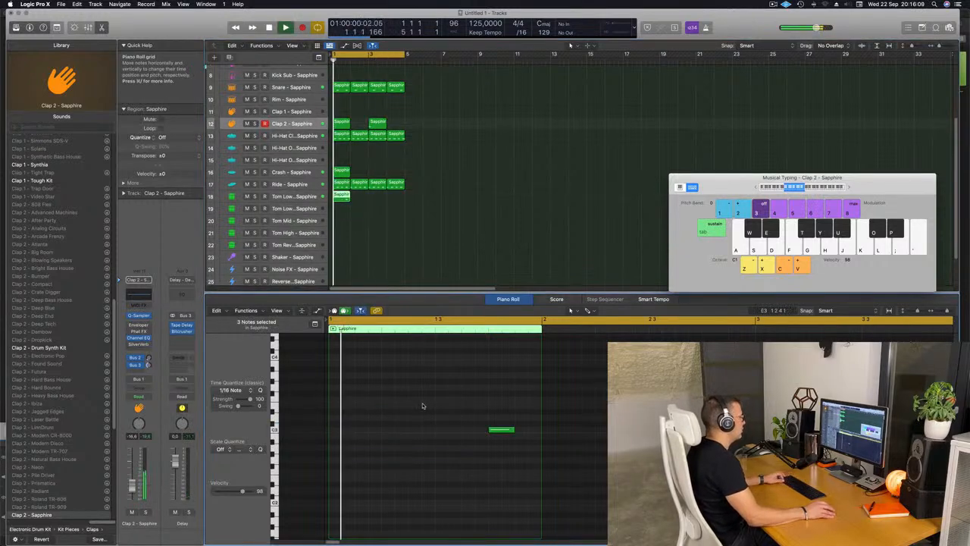
pyautogui.scroll(1, 443, 428)
pyautogui.scroll(-3, 443, 428)
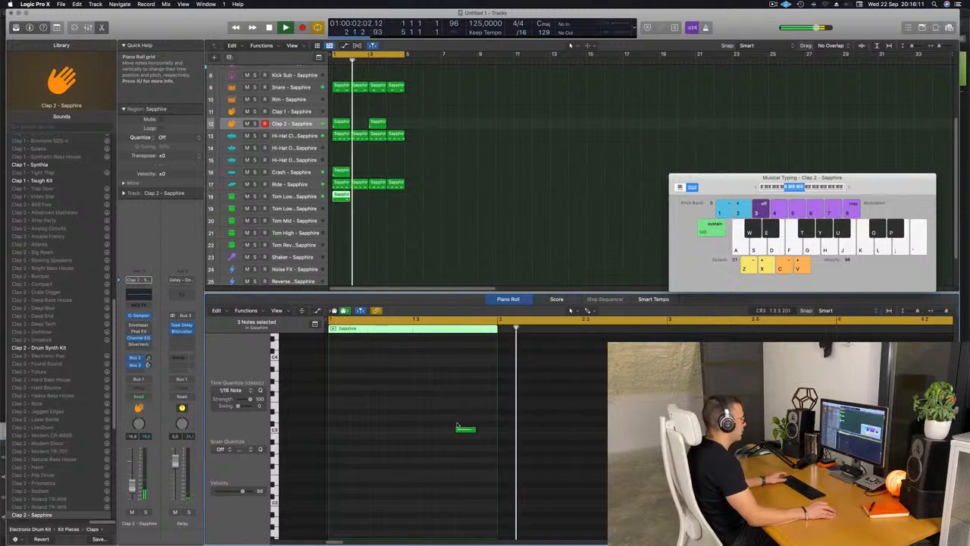
pyautogui.press('Return')
pyautogui.moveTo(456, 412); pyautogui.dragTo(486, 435)
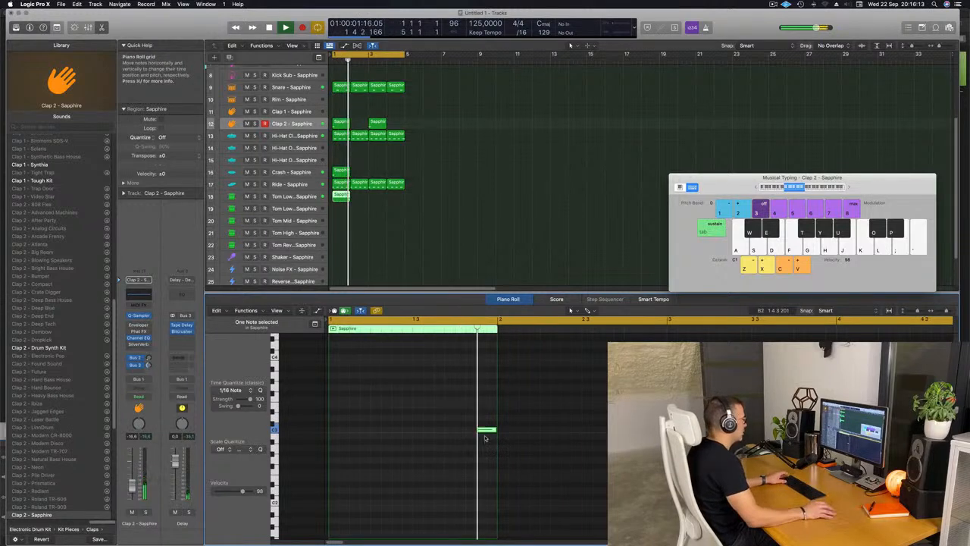
pyautogui.press('space')
pyautogui.scroll(-5, 419, 429)
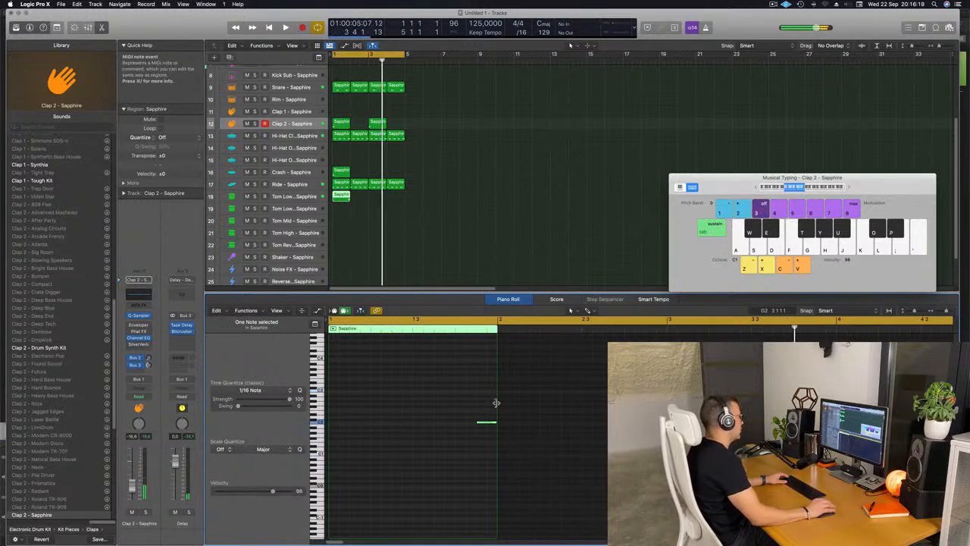
pyautogui.scroll(2, 442, 235)
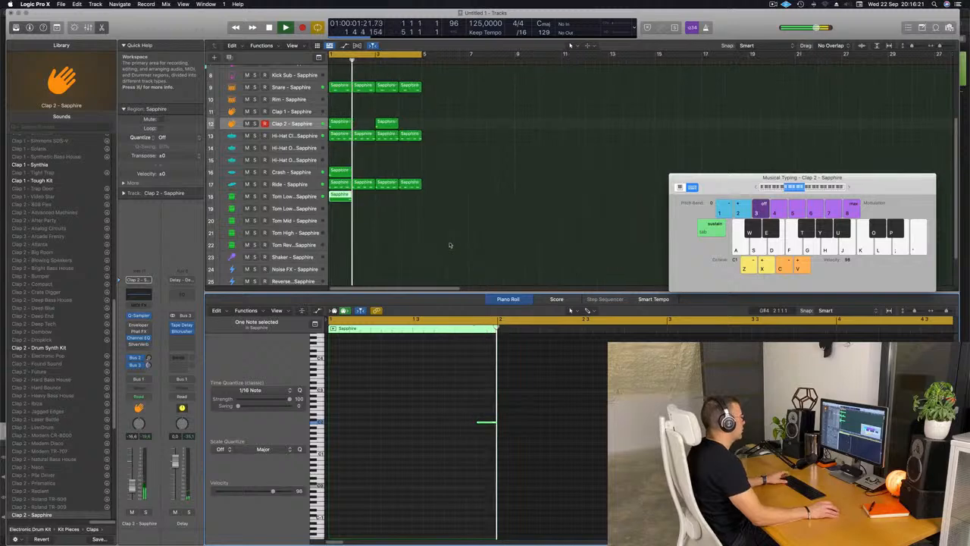
# Repeat the one-bar Tom Low region three times to fill four bars and deselect the regions.
pyautogui.moveTo(388, 210); pyautogui.dragTo(327, 202)
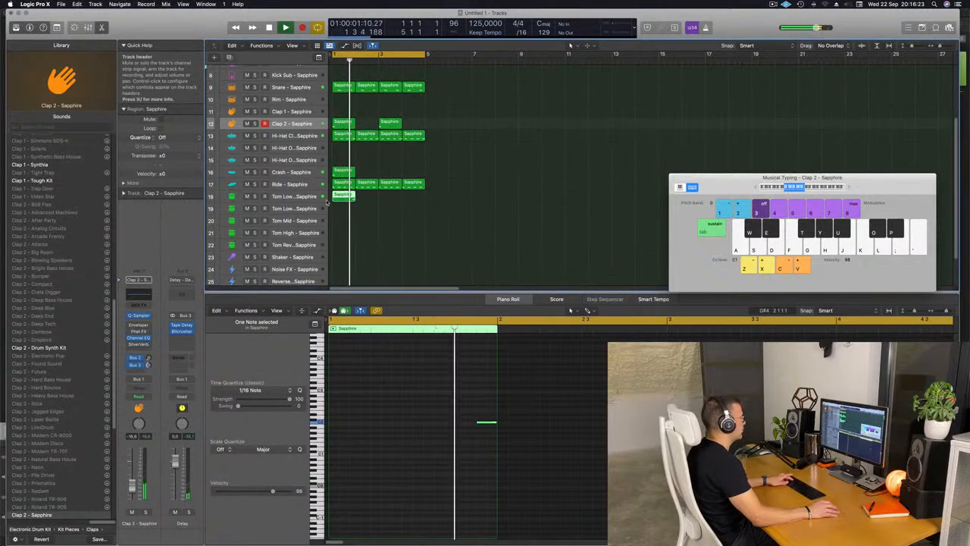
pyautogui.press('super+r')
pyautogui.press('super+r')
pyautogui.press('super+r')
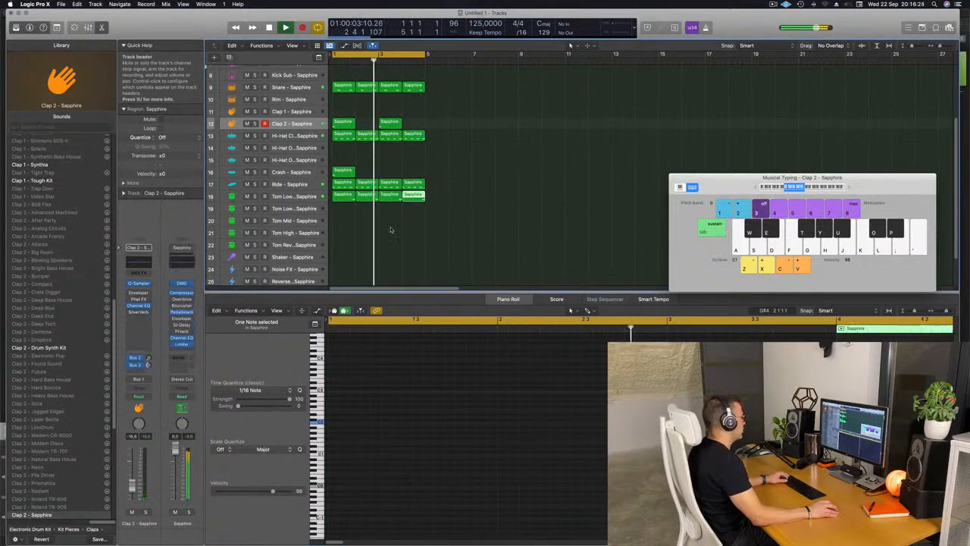
pyautogui.click(363, 252)
pyautogui.scroll(-3, 364, 250)
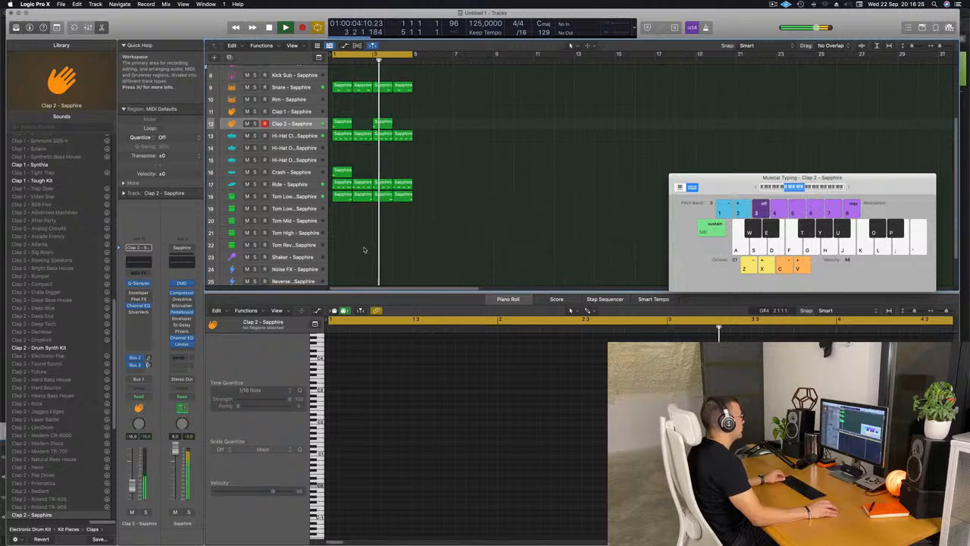
# Select the Tom Low 1 track and hide the Library to widen the workspace.
pyautogui.click(300, 199)
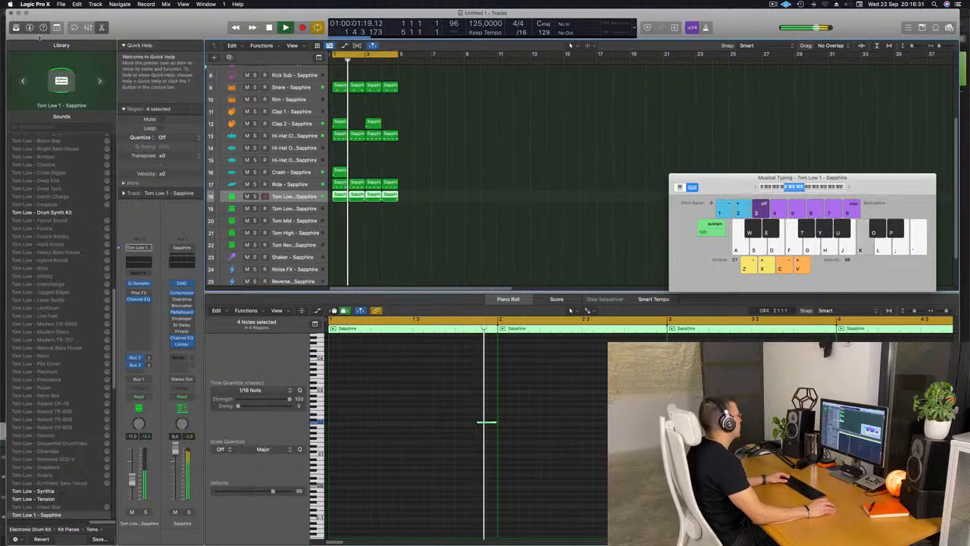
pyautogui.press('y')
pyautogui.scroll(4, 341, 137)
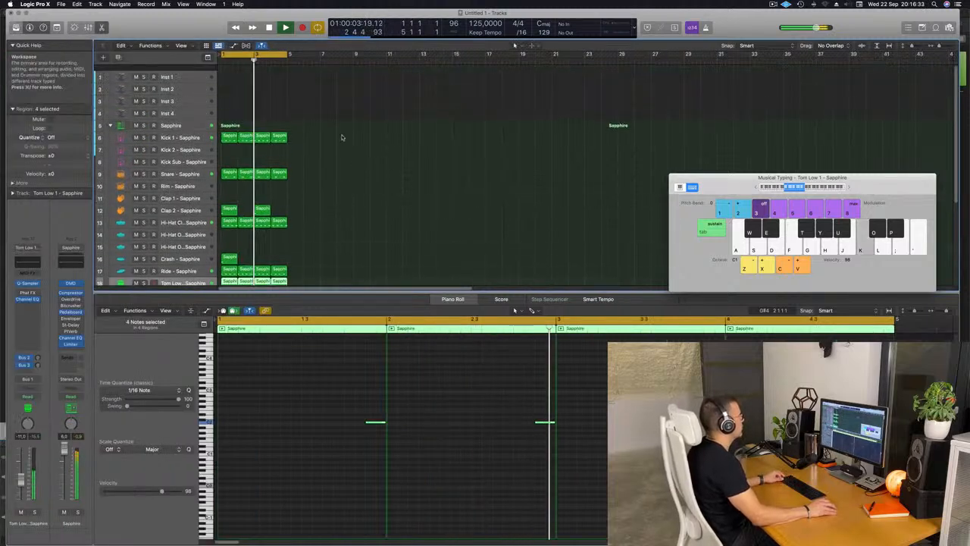
# Enlarge the Inst 1 track and open its Alchemy synth, placing the plug-in window clear of the track list.
pyautogui.scroll(5, 346, 135)
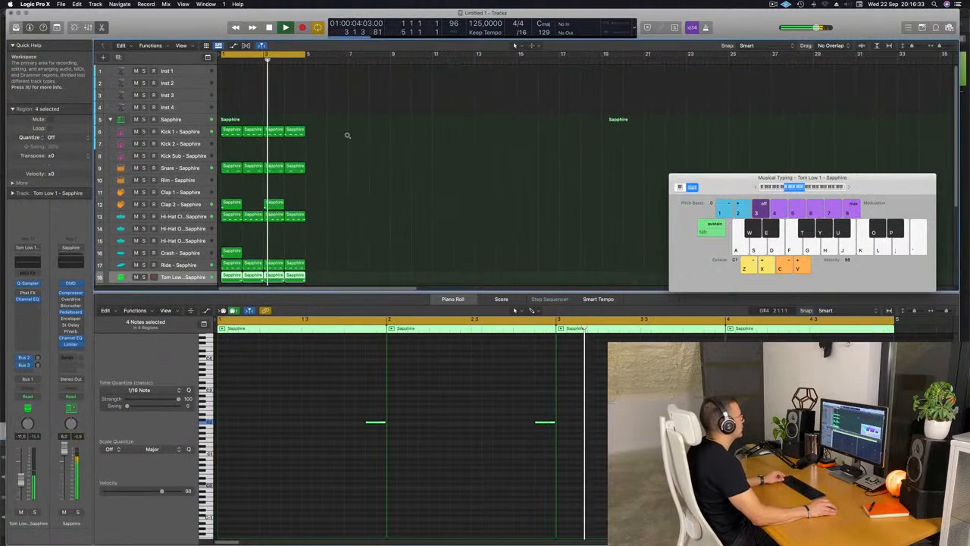
pyautogui.click(196, 74)
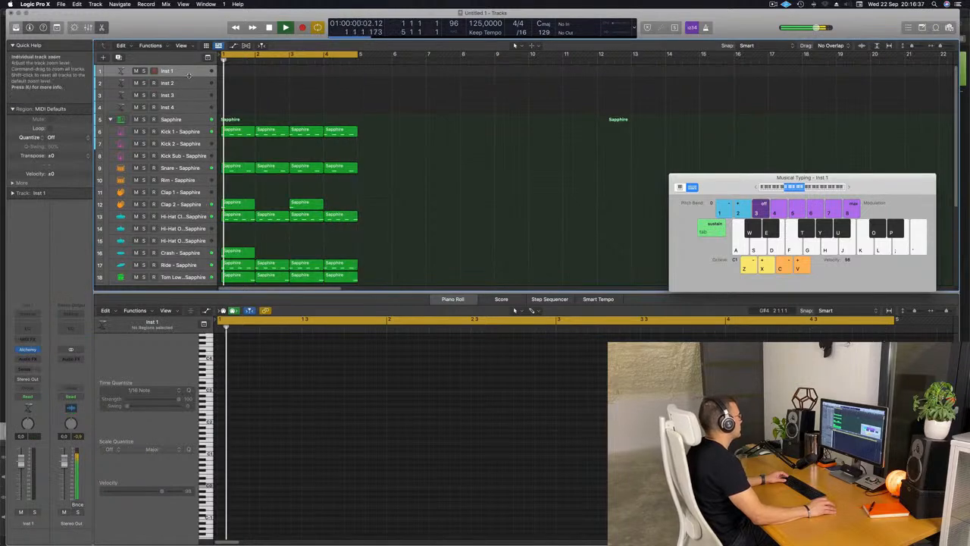
pyautogui.moveTo(189, 75); pyautogui.dragTo(196, 95)
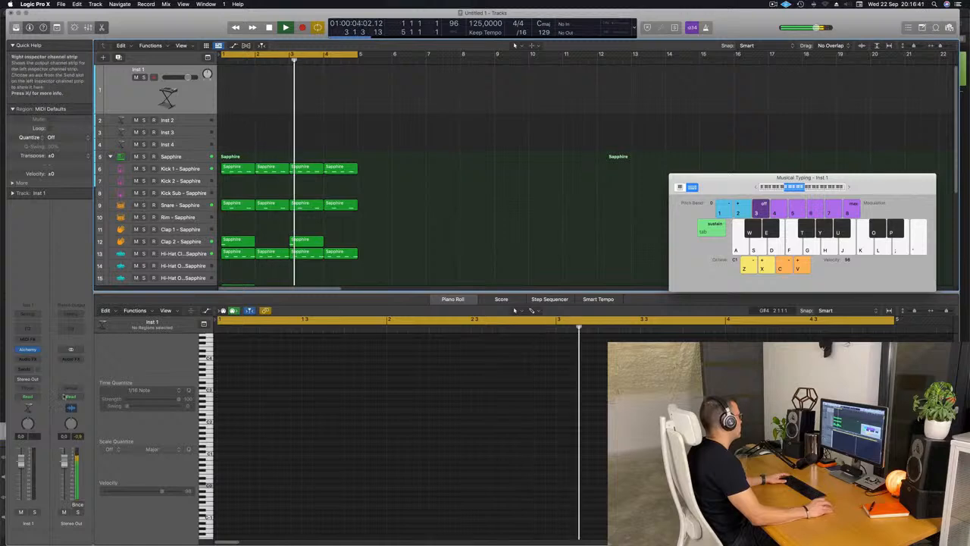
pyautogui.click(28, 349)
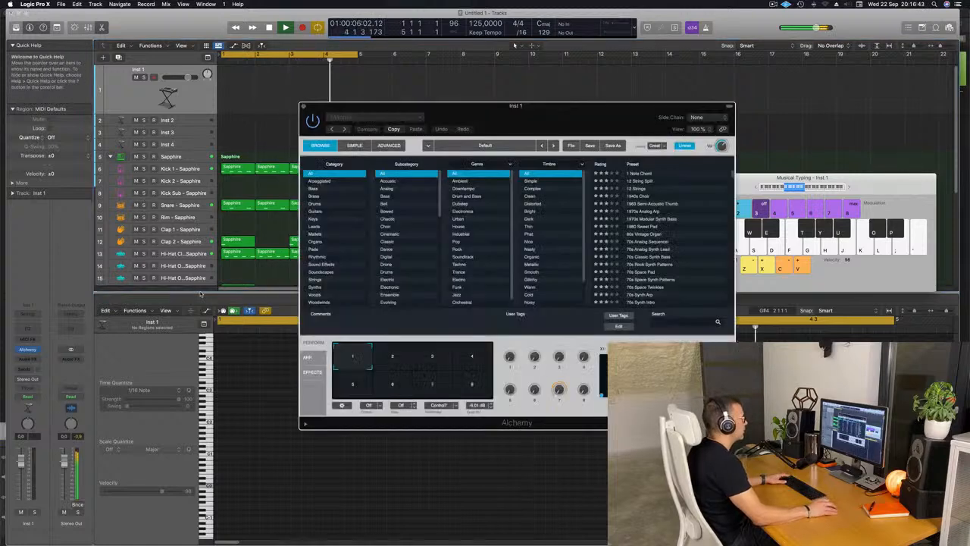
pyautogui.moveTo(556, 126); pyautogui.dragTo(492, 97)
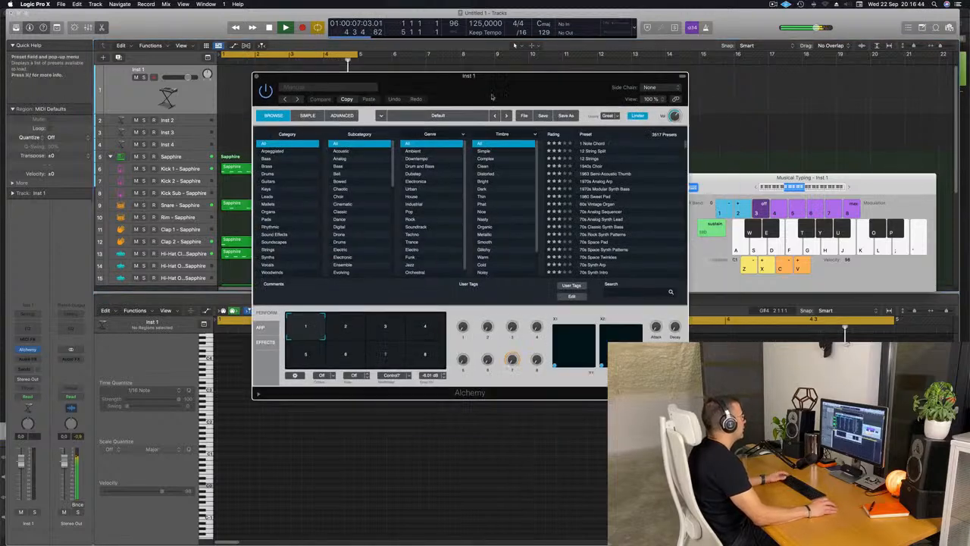
# Filter the Alchemy presets to the Bass category, search for "acid", try Classic Acid Patterns and rescan the presets.
pyautogui.click(268, 159)
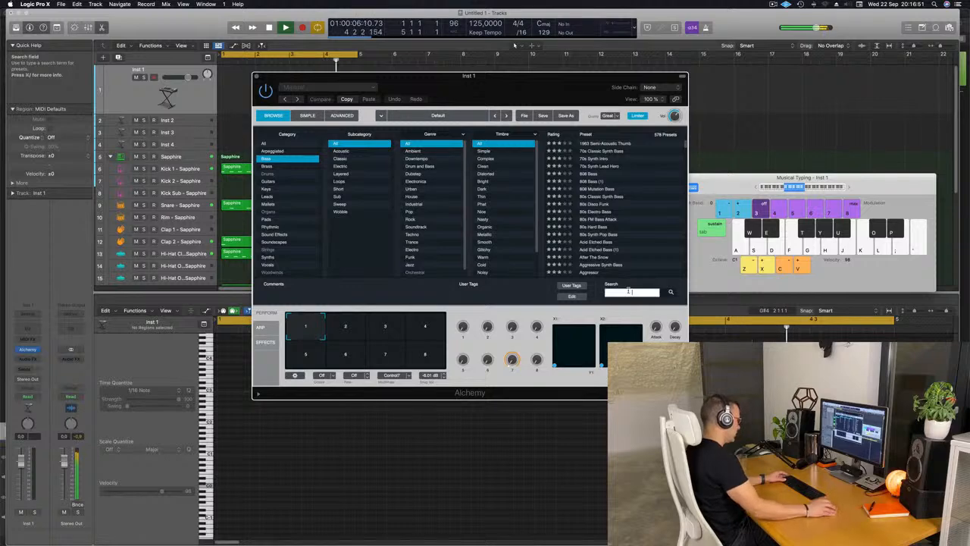
pyautogui.click(632, 293)
pyautogui.write('acid')
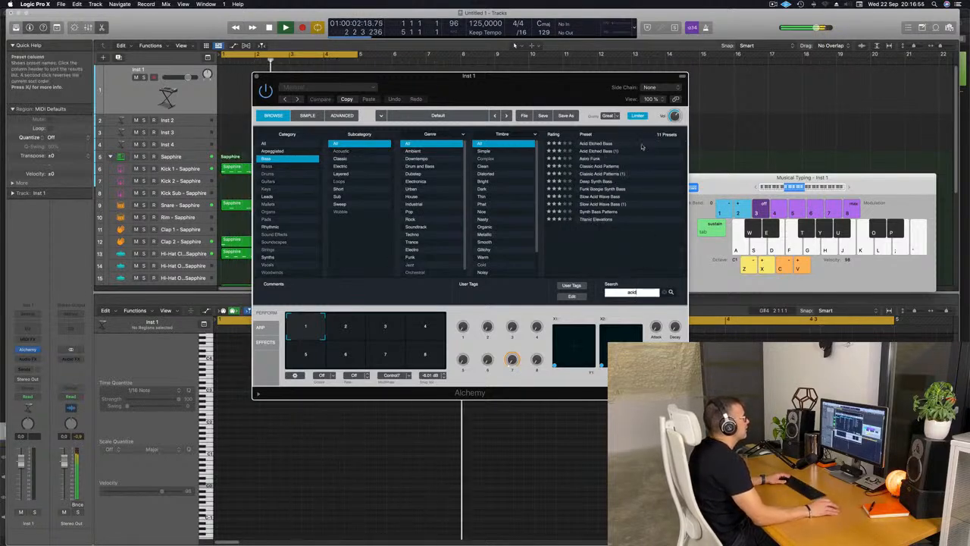
pyautogui.click(607, 168)
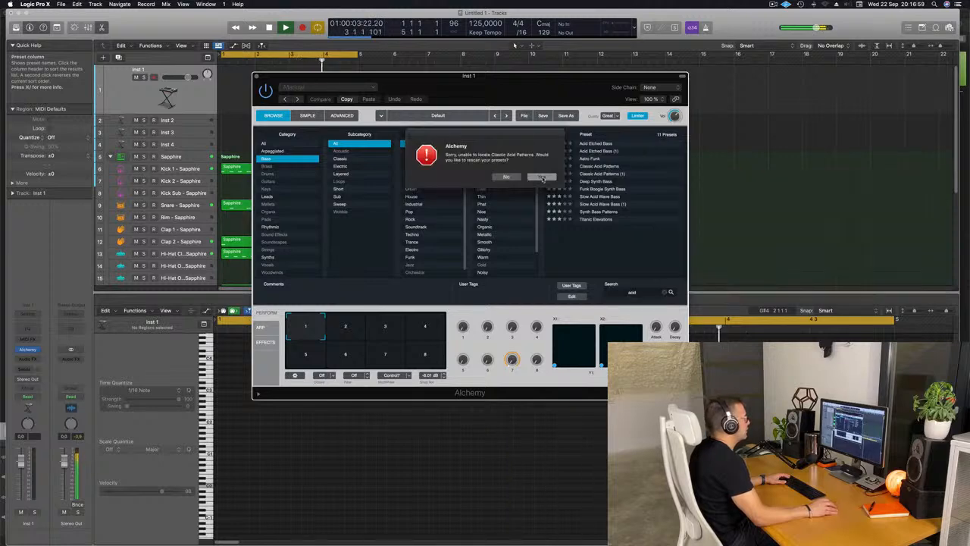
pyautogui.click(545, 177)
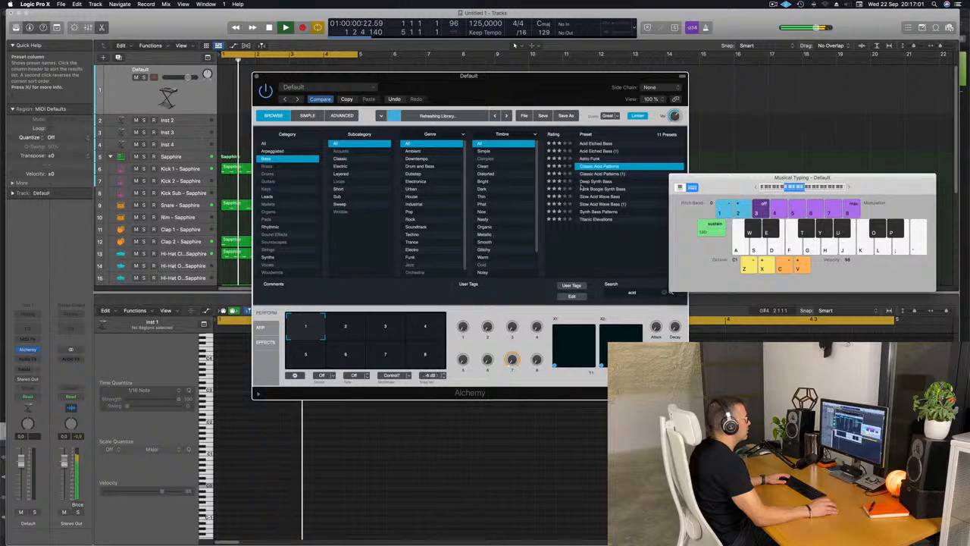
# Load the Classic Acid Patterns preset in Alchemy and choose its Driven performance snapshot.
pyautogui.moveTo(552, 83); pyautogui.dragTo(588, 72)
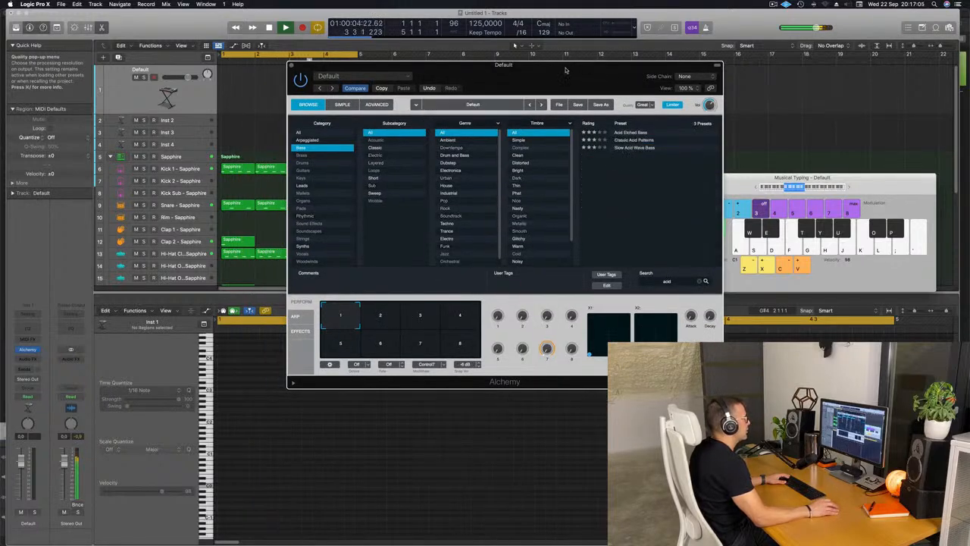
pyautogui.click(637, 140)
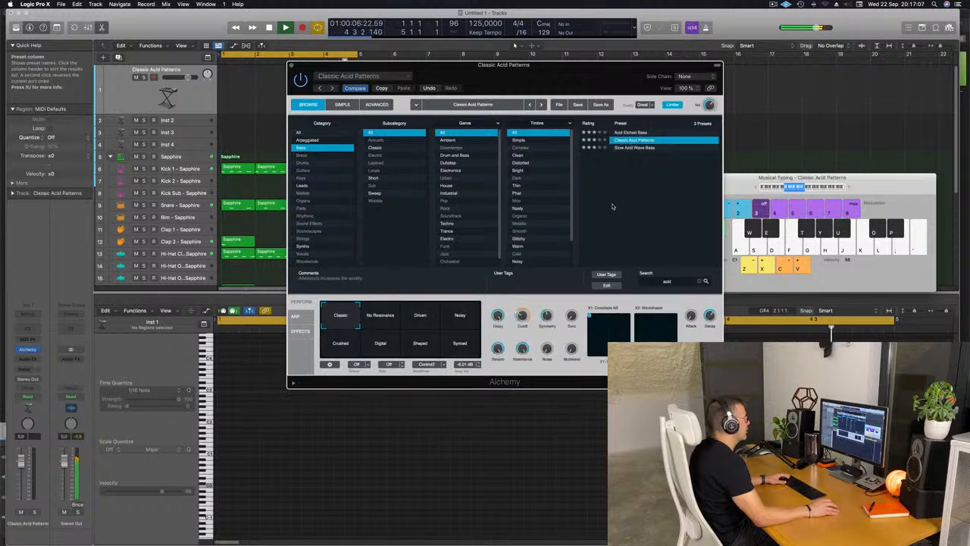
pyautogui.moveTo(535, 90); pyautogui.dragTo(582, 151)
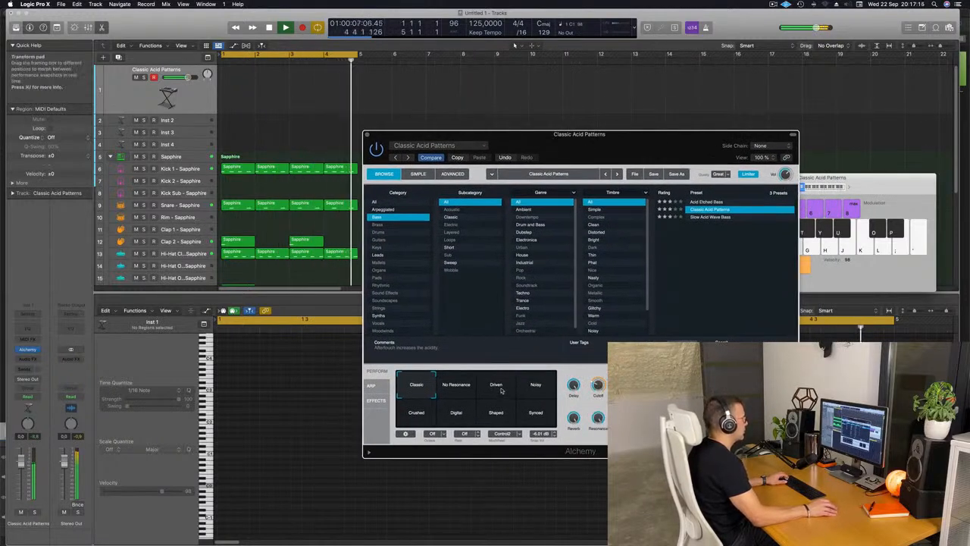
pyautogui.click(498, 389)
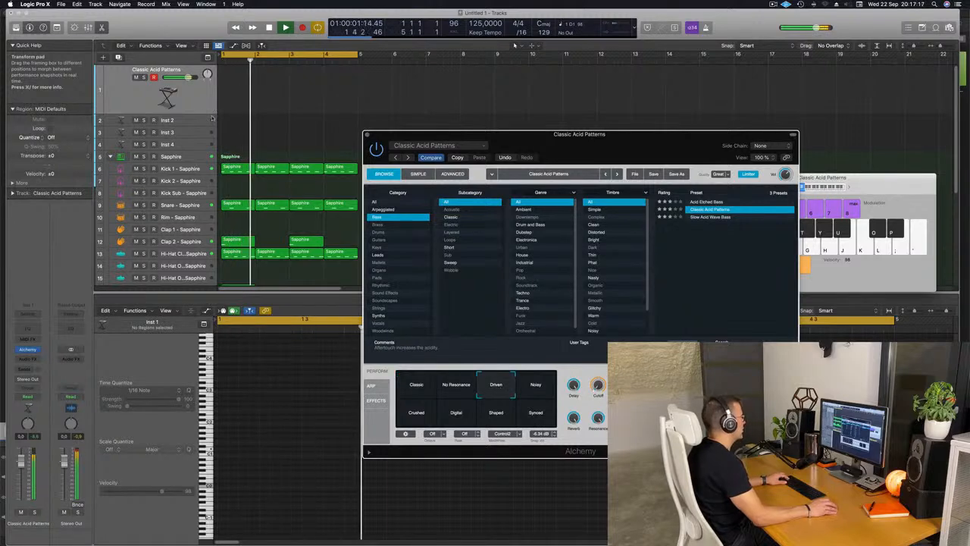
# Record a one-bar bass take on the Classic Acid Patterns track and move its region to bar 1.
pyautogui.click(189, 100)
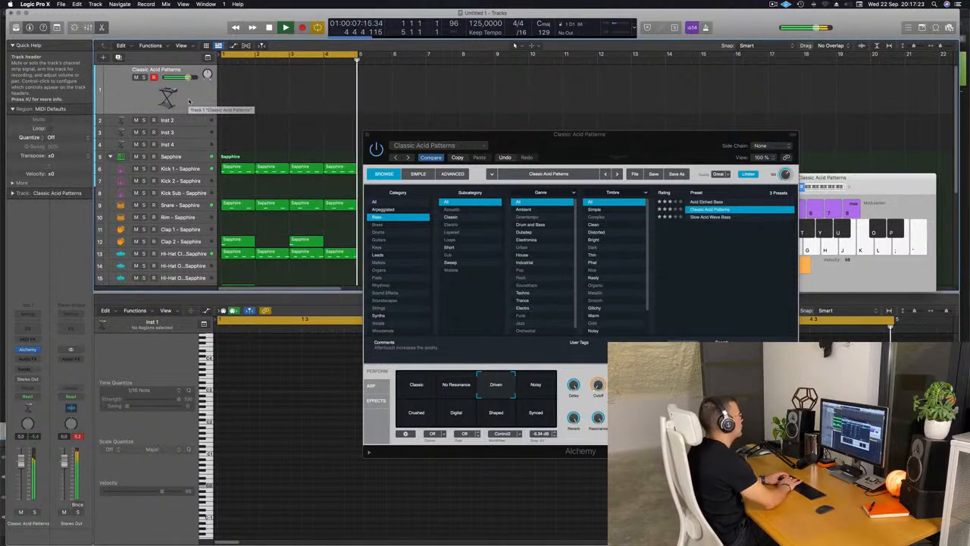
pyautogui.press('r')
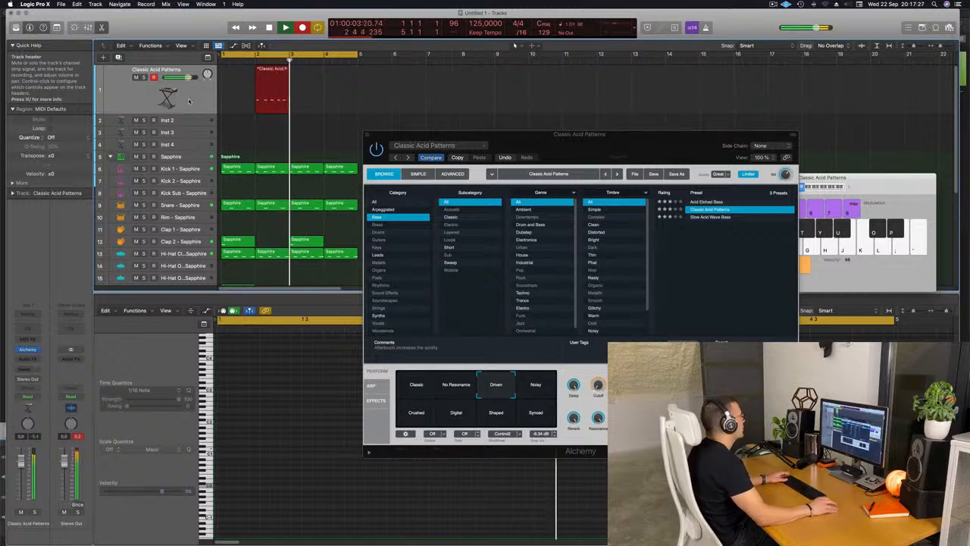
pyautogui.press('space')
pyautogui.moveTo(261, 72); pyautogui.dragTo(238, 71)
# Quantize all five notes of the bass region to 1/16 notes in the Piano Roll and play the result.
pyautogui.press('e')
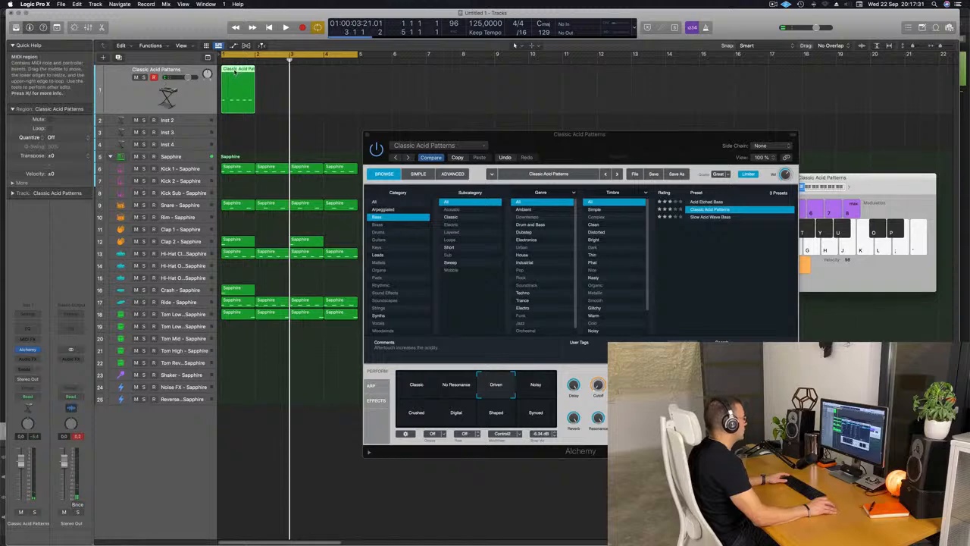
pyautogui.press('e')
pyautogui.press('space')
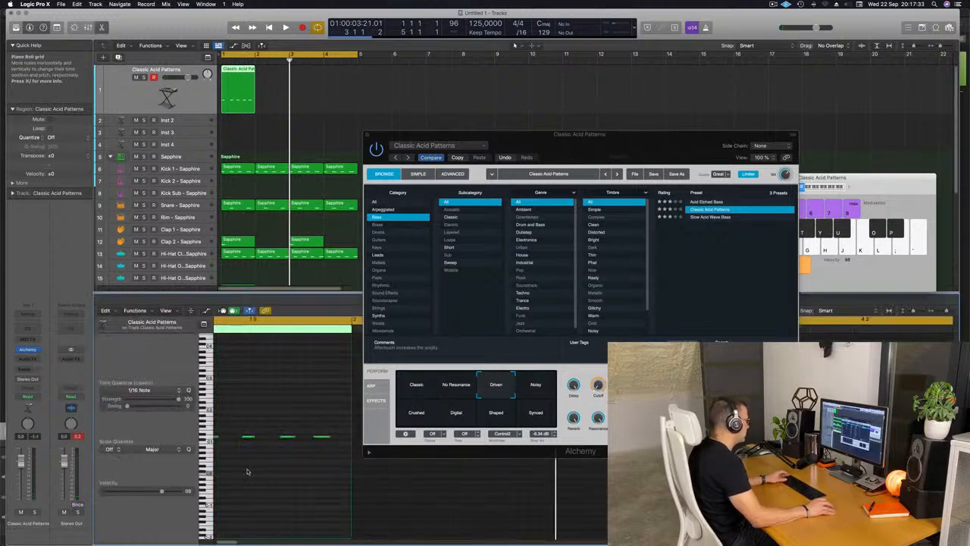
pyautogui.press('space')
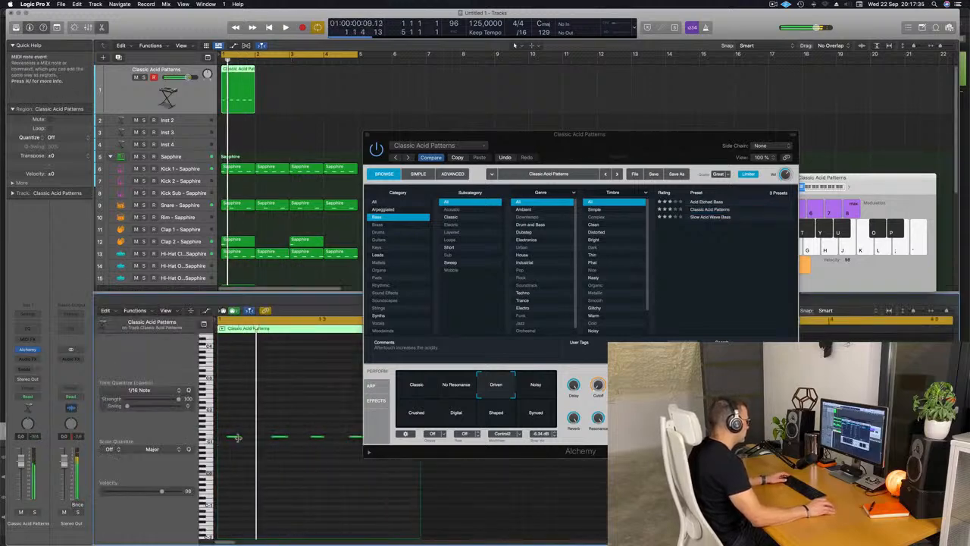
pyautogui.click(235, 436)
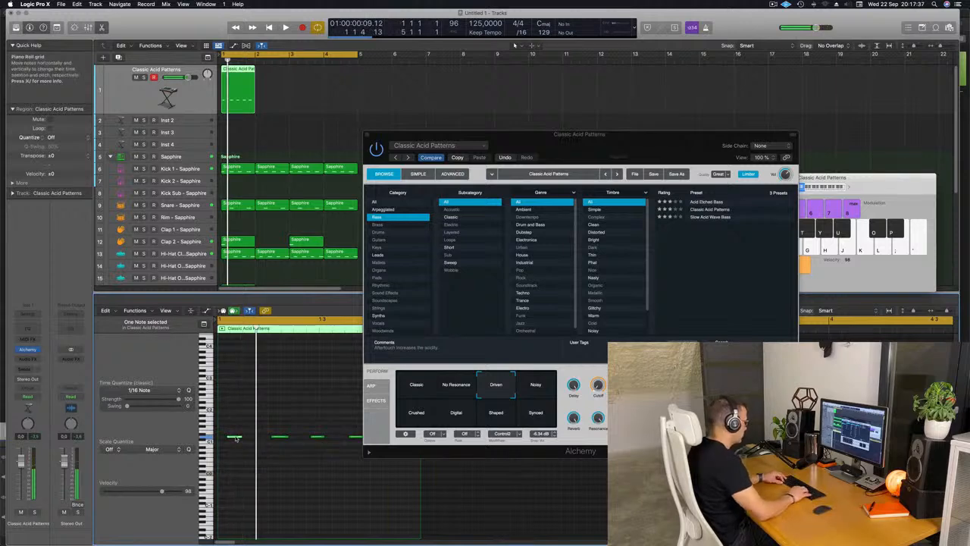
pyautogui.press('space')
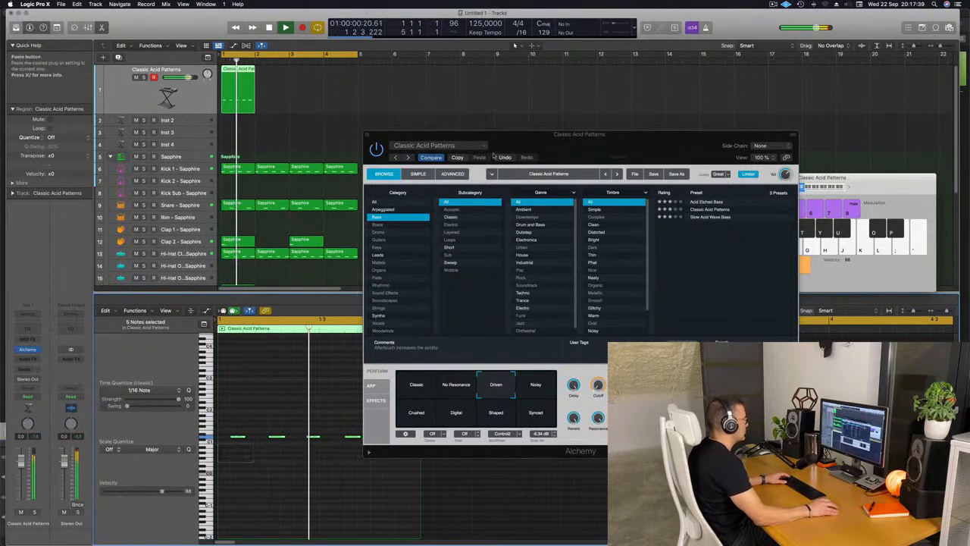
# Repeat the one-bar Classic Acid Patterns region three times to fill four bars.
pyautogui.moveTo(563, 135); pyautogui.dragTo(739, 95)
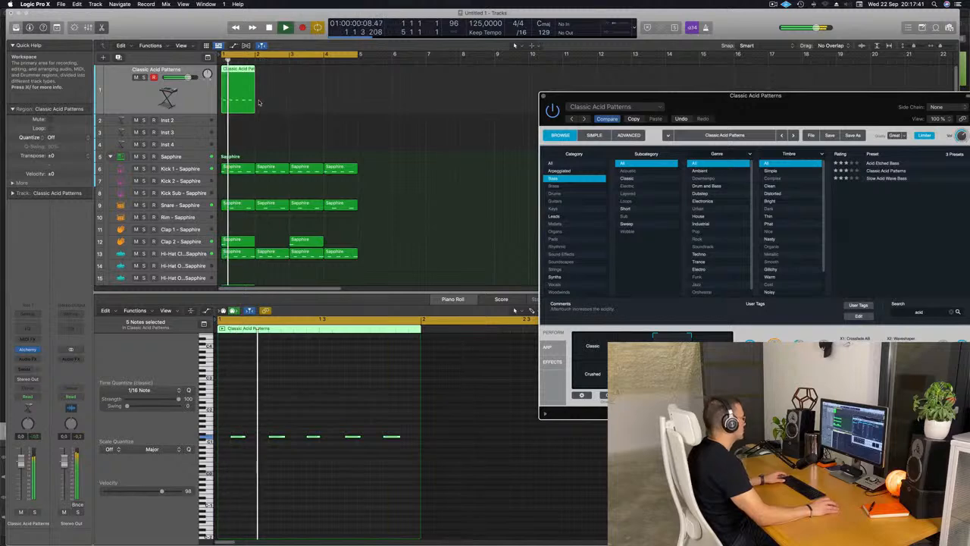
pyautogui.moveTo(259, 101); pyautogui.dragTo(237, 103)
pyautogui.moveTo(327, 93); pyautogui.dragTo(227, 105)
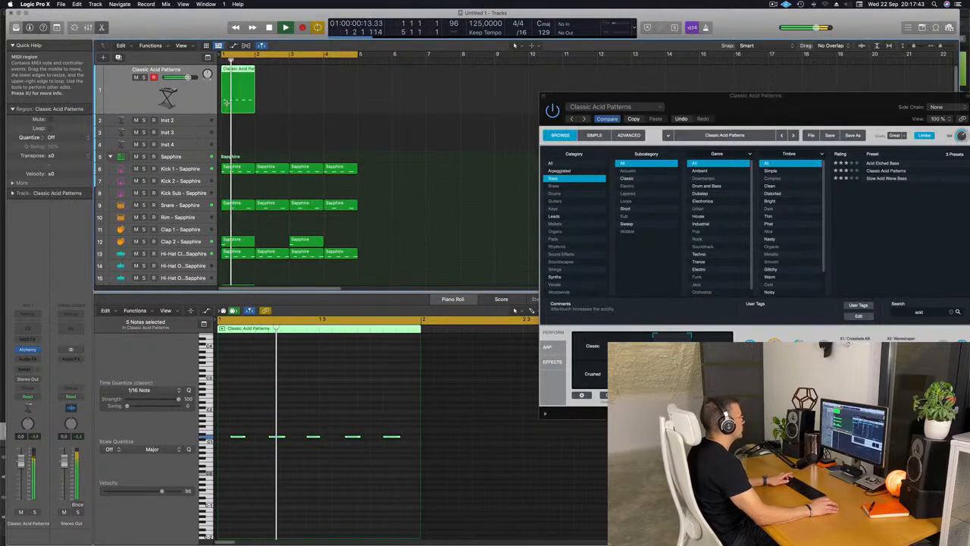
pyautogui.press('super+r')
pyautogui.press('super+r')
pyautogui.press('super+r')
# Lengthen the last note of the first bass region so that it ends at the end of bar 1.
pyautogui.moveTo(700, 102); pyautogui.dragTo(540, 110)
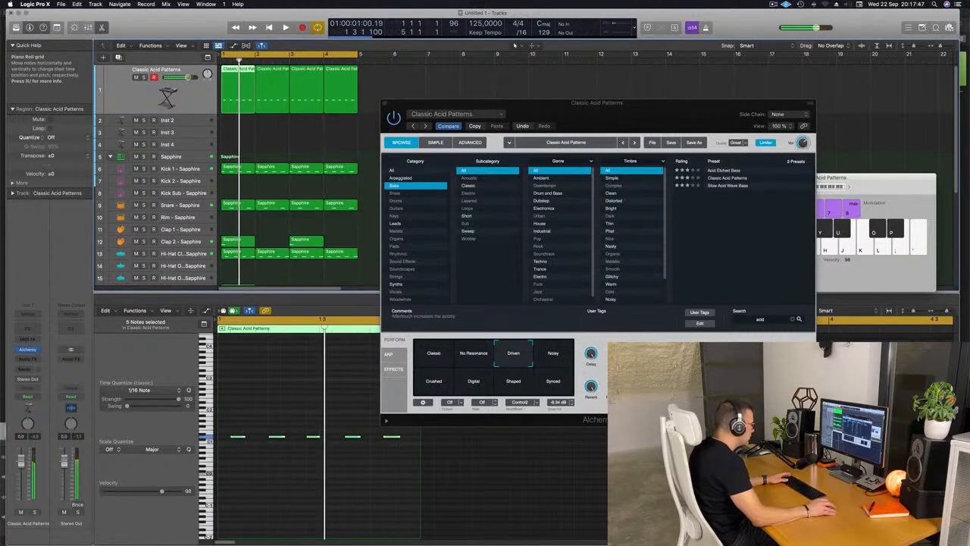
pyautogui.click(404, 438)
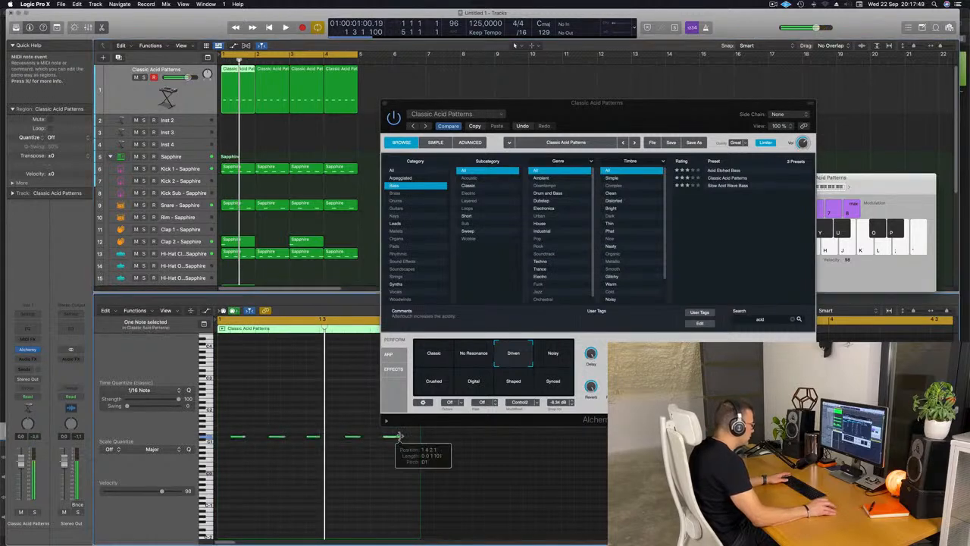
pyautogui.moveTo(408, 438); pyautogui.dragTo(409, 438)
pyautogui.press('space')
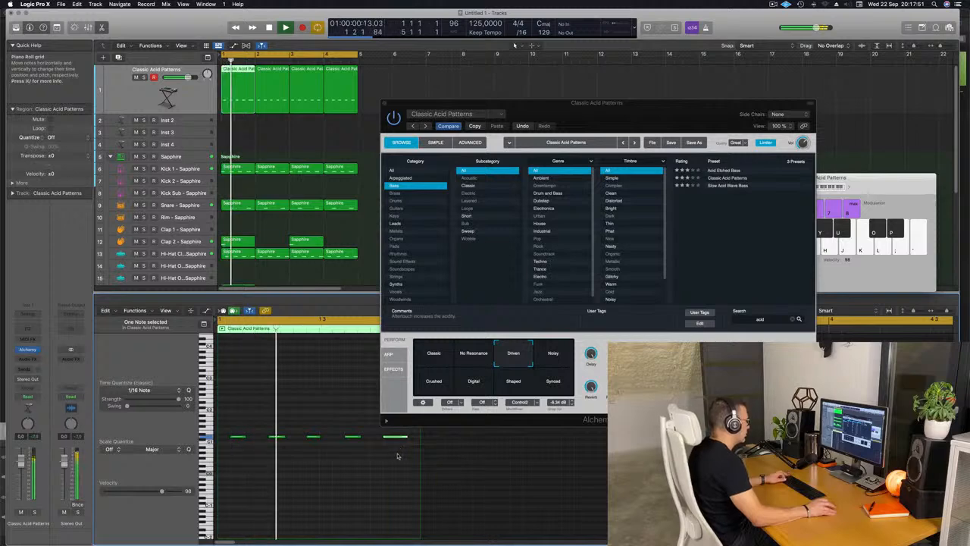
pyautogui.press('super+Left')
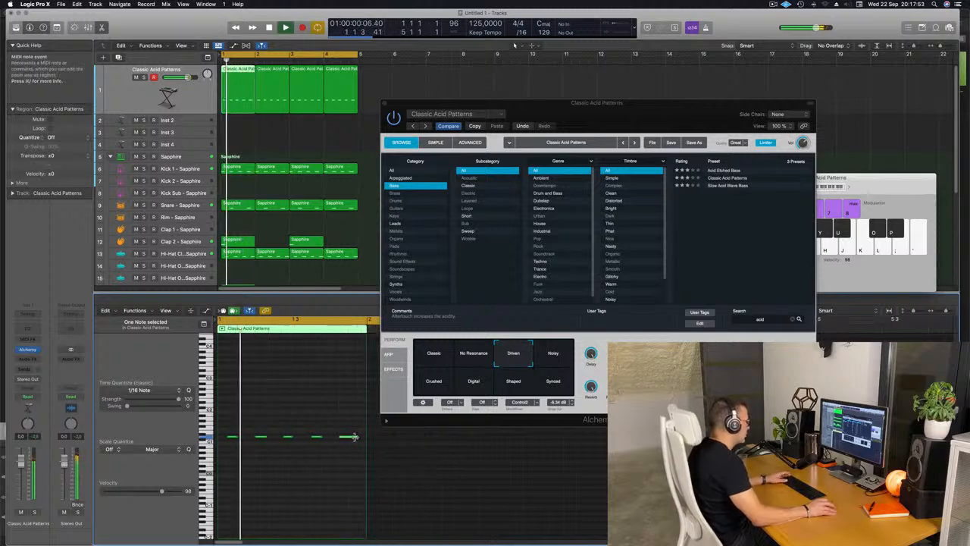
pyautogui.moveTo(356, 438); pyautogui.dragTo(366, 438)
pyautogui.press('super+Left')
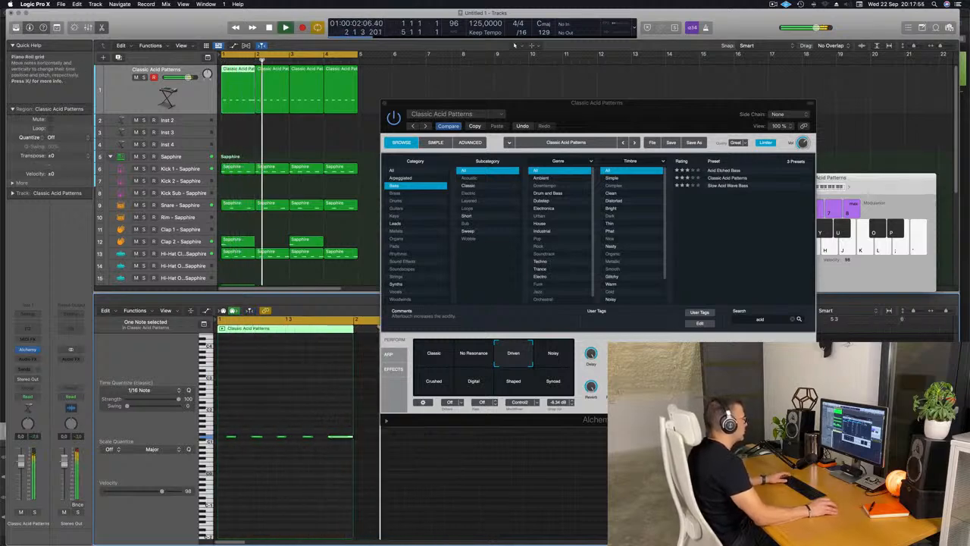
# Restart playback to hear the longer bass note and close the Alchemy window.
pyautogui.press('space')
pyautogui.press('space')
pyautogui.moveTo(572, 116); pyautogui.dragTo(593, 111)
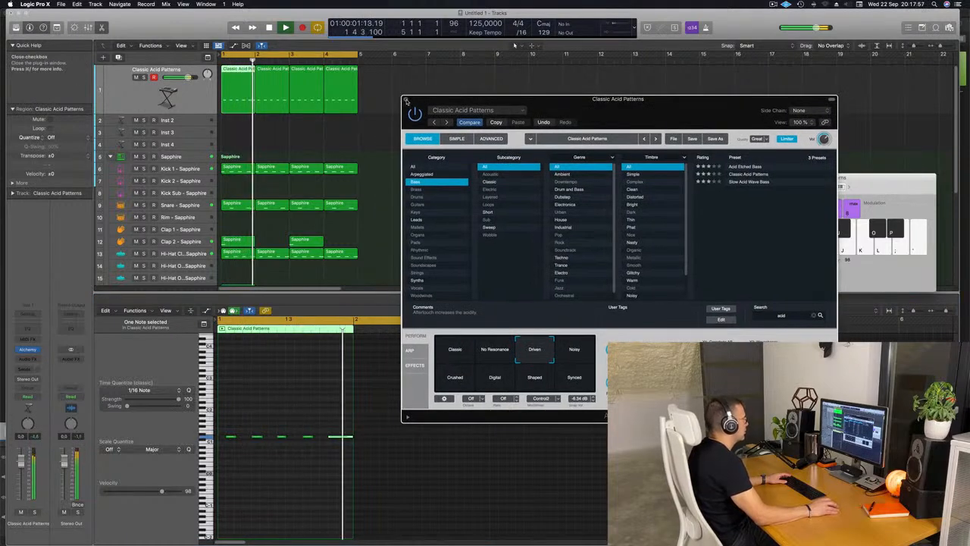
pyautogui.click(406, 99)
# Delete the three copied bass regions in bars 2 to 4, keeping only the edited first region.
pyautogui.moveTo(399, 86); pyautogui.dragTo(277, 118)
pyautogui.press('space')
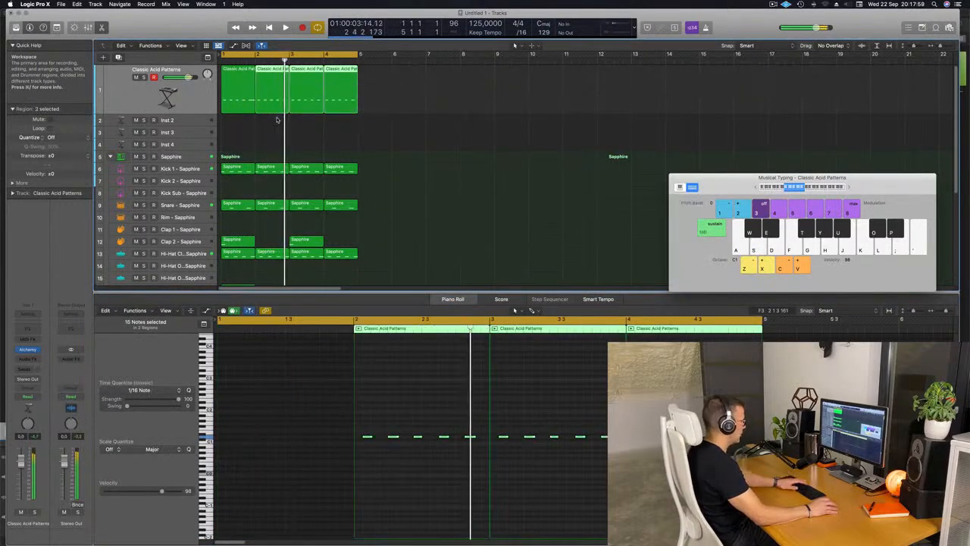
pyautogui.press('space')
pyautogui.press('Delete')
pyautogui.press('space')
pyautogui.press('space')
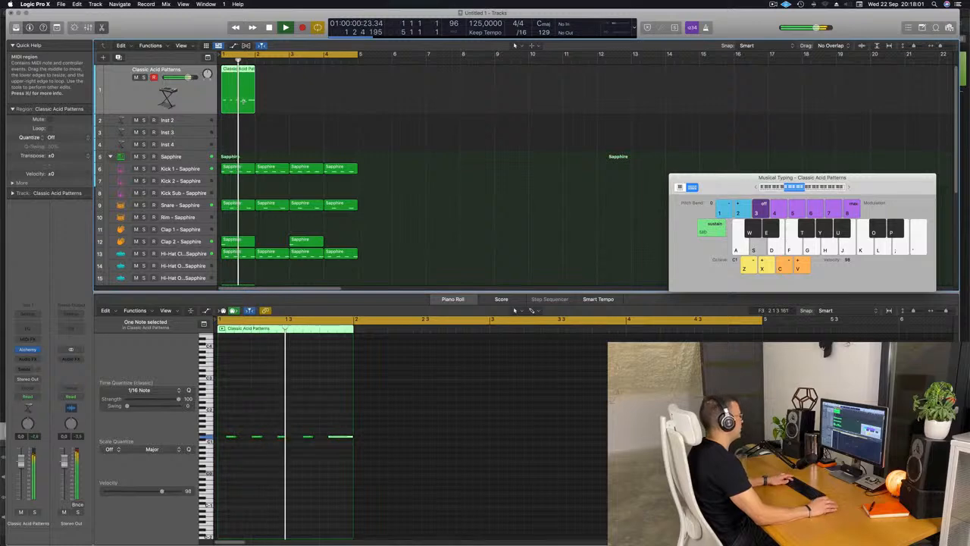
# Repeat the edited bass region three times to fill four bars and lower the Classic Acid Patterns track's volume.
pyautogui.press('super+r')
pyautogui.press('super+r')
pyautogui.press('super+r')
pyautogui.click(168, 97)
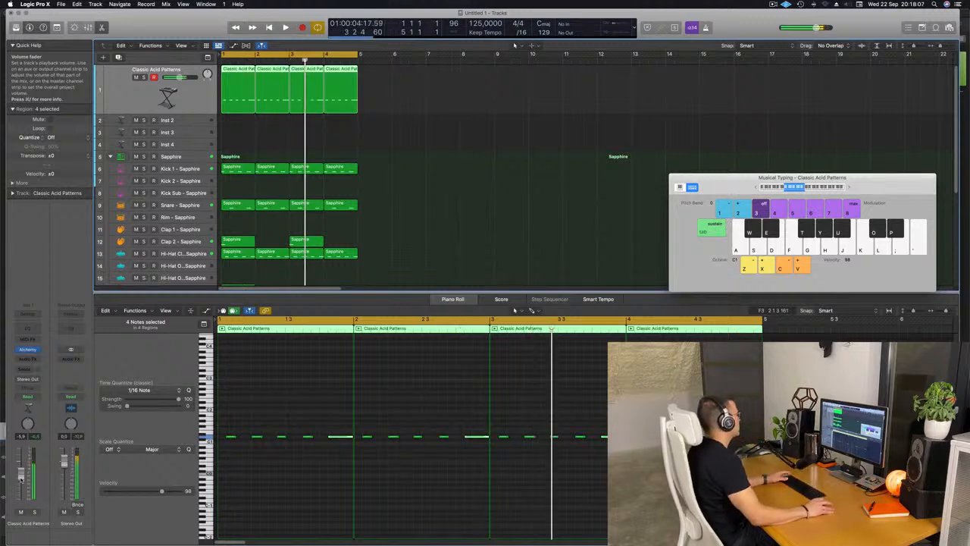
pyautogui.press('Return')
# Check the Snare, Clap 2 and Hi-Hat Closed channels of the Sapphire kit one by one while the loop plays.
pyautogui.scroll(-3, 198, 165)
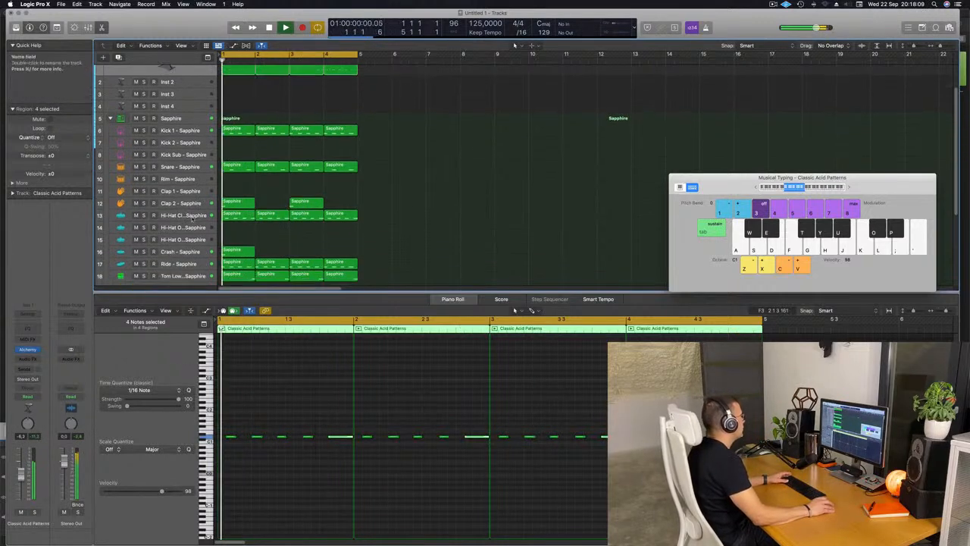
pyautogui.click(198, 165)
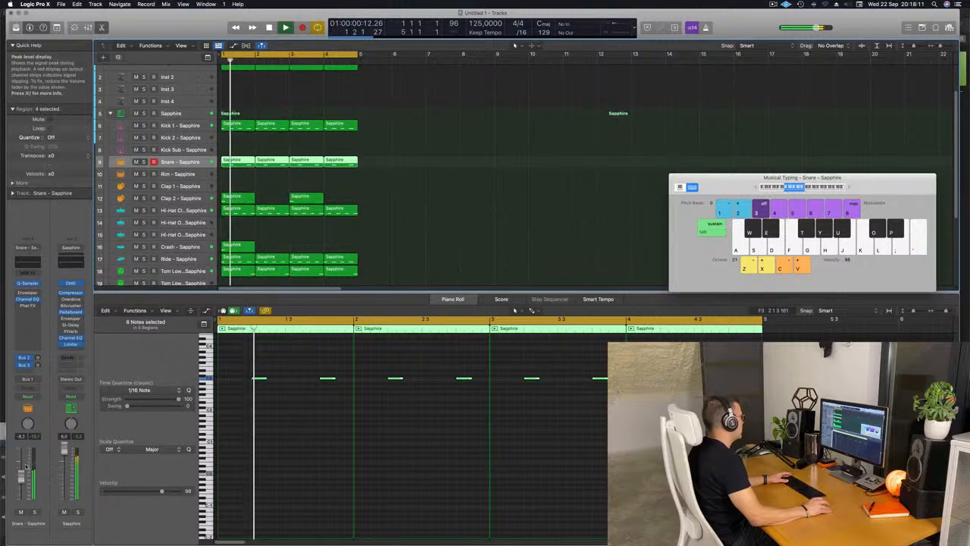
pyautogui.click(186, 199)
pyautogui.click(191, 212)
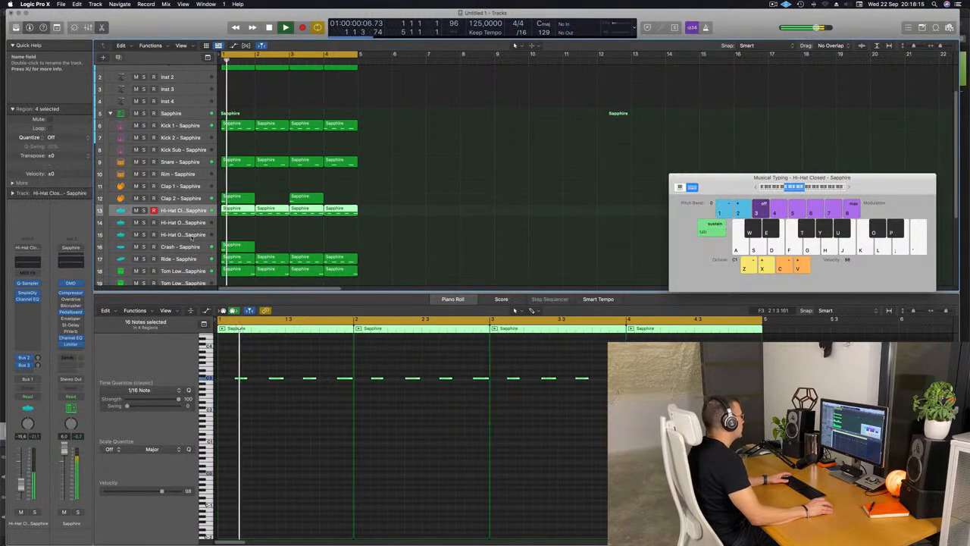
# Lower the Ride track's volume and raise its Bus 2 reverb send while the loop plays.
pyautogui.click(199, 259)
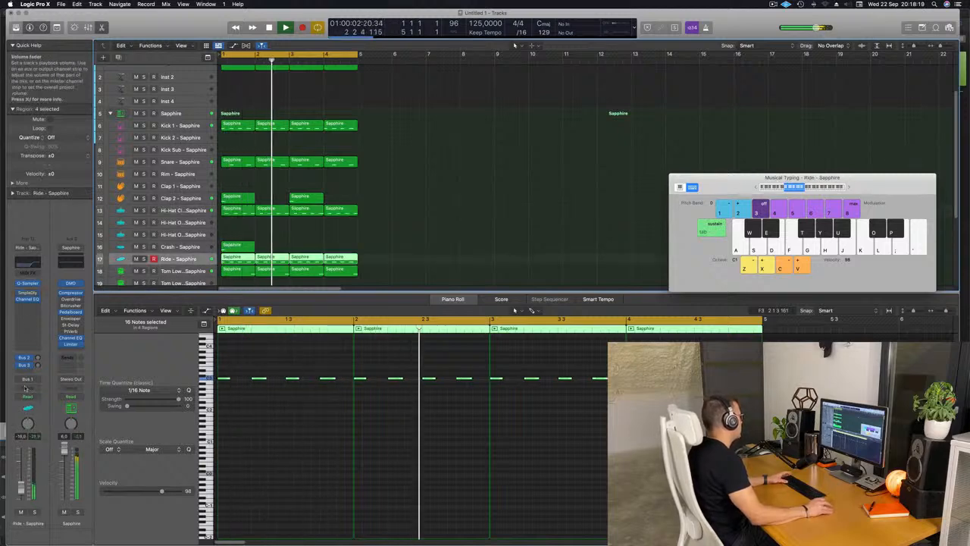
pyautogui.press('space')
pyautogui.moveTo(37, 357); pyautogui.dragTo(42, 348)
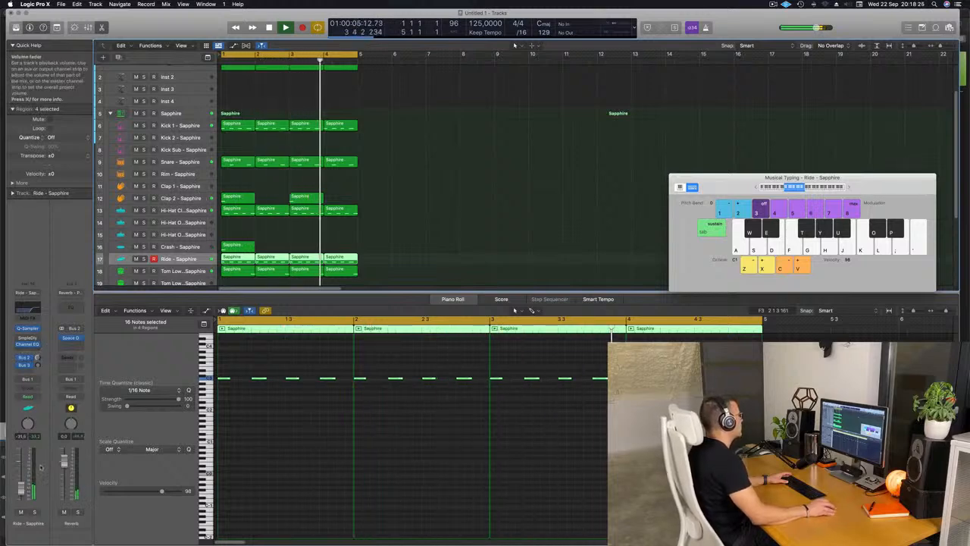
# Open the Alchemy instrument of the Classic Acid Patterns track and place its window so the performance controls are accessible.
pyautogui.scroll(1, 394, 139)
pyautogui.scroll(5, 394, 139)
pyautogui.click(169, 97)
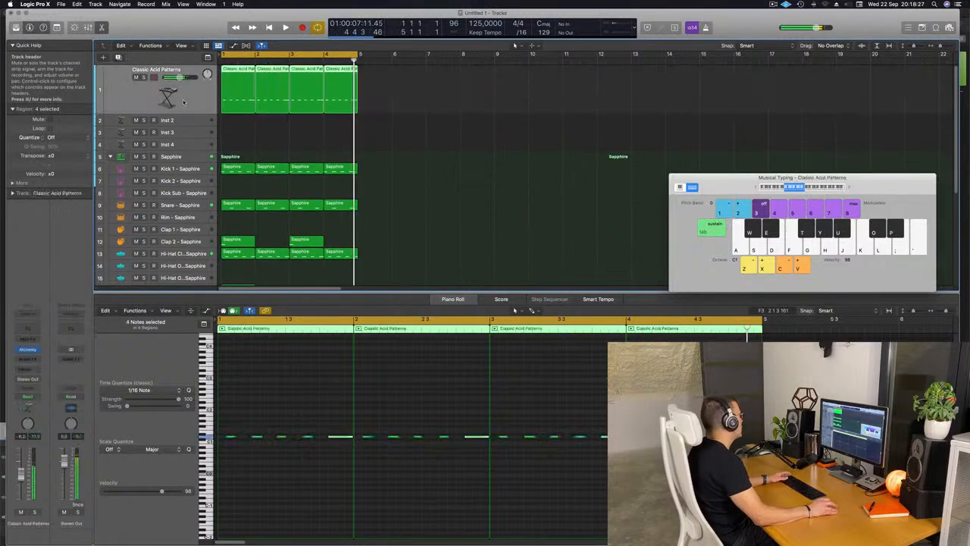
pyautogui.click(28, 350)
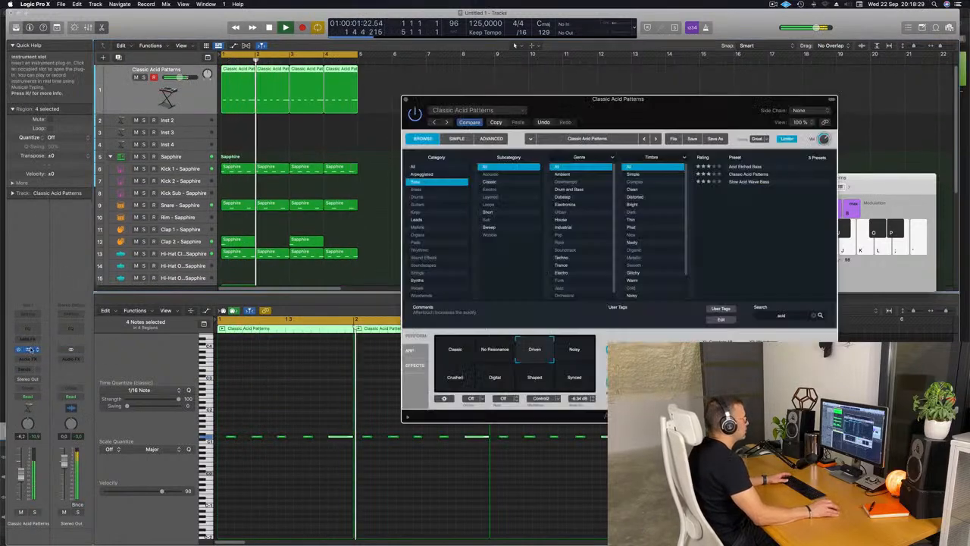
pyautogui.moveTo(637, 131); pyautogui.dragTo(508, 134)
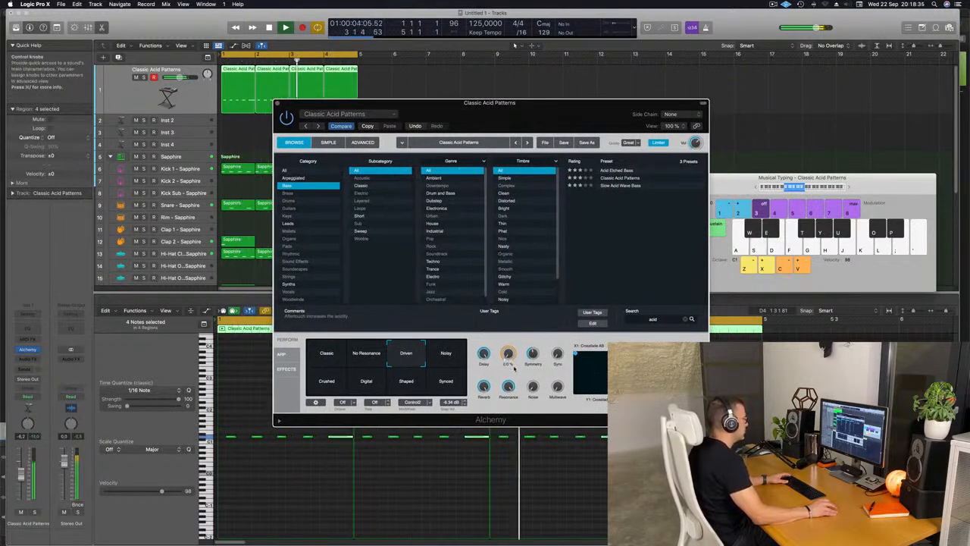
# Audition different Transform pad positions on the bass and settle between Driven, Noisy, Shaped and Synced.
pyautogui.click(436, 359)
pyautogui.click(445, 377)
pyautogui.click(452, 355)
pyautogui.click(452, 377)
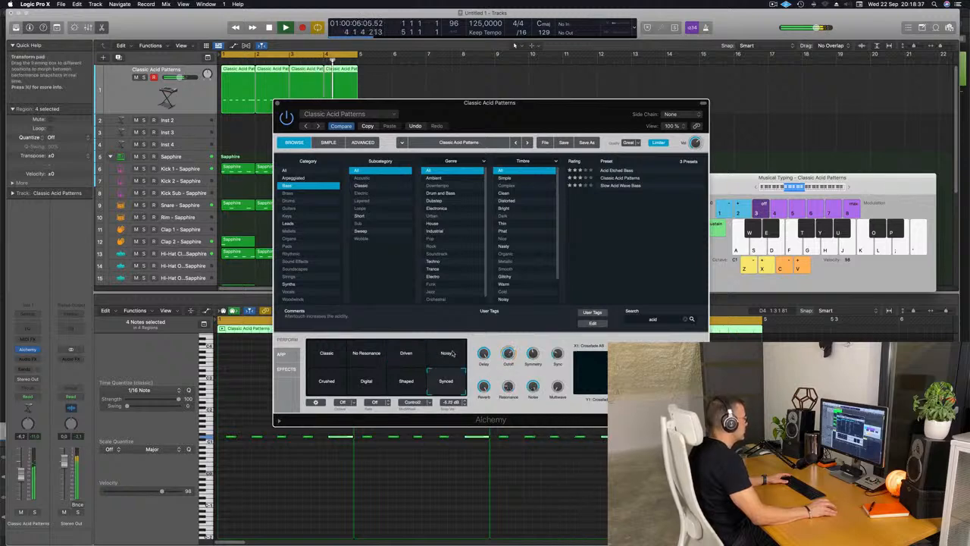
pyautogui.click(455, 354)
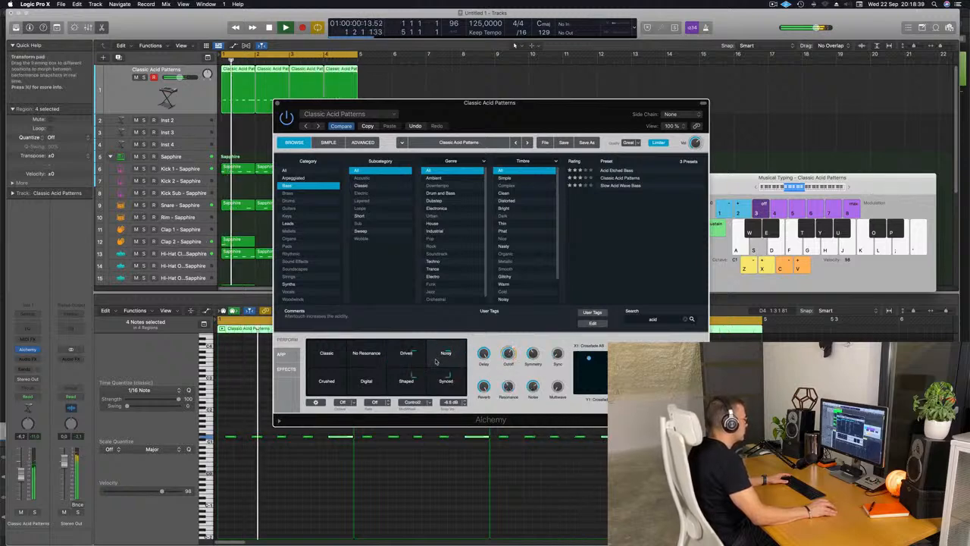
pyautogui.click(328, 367)
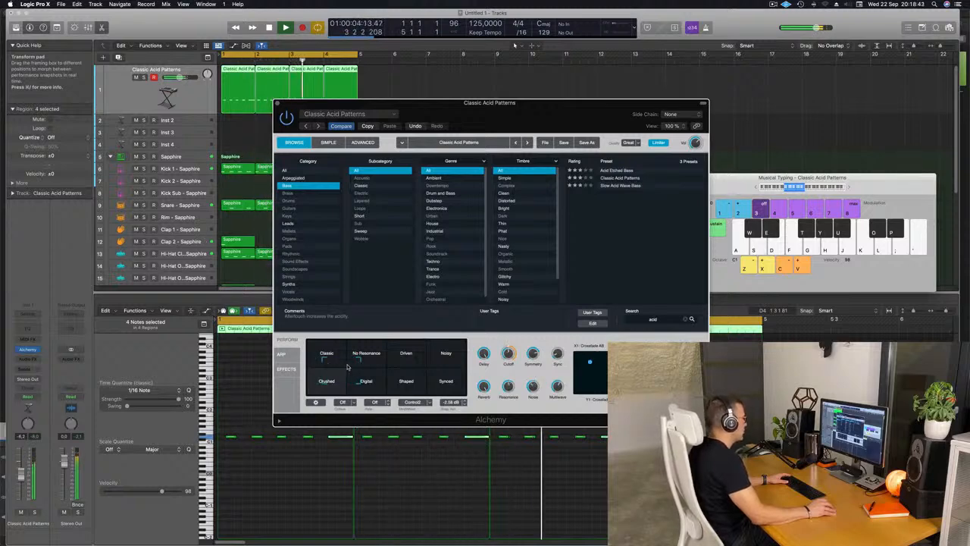
pyautogui.click(390, 367)
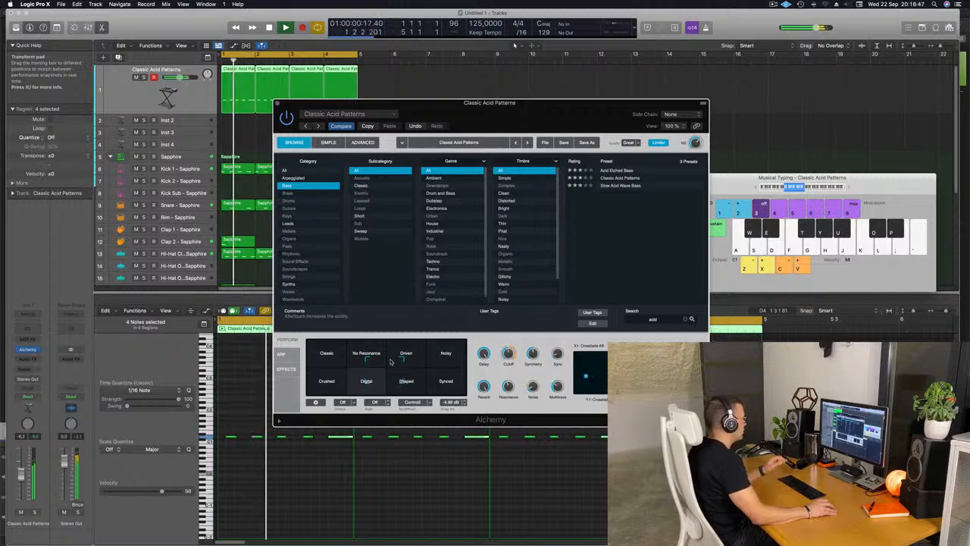
pyautogui.click(331, 346)
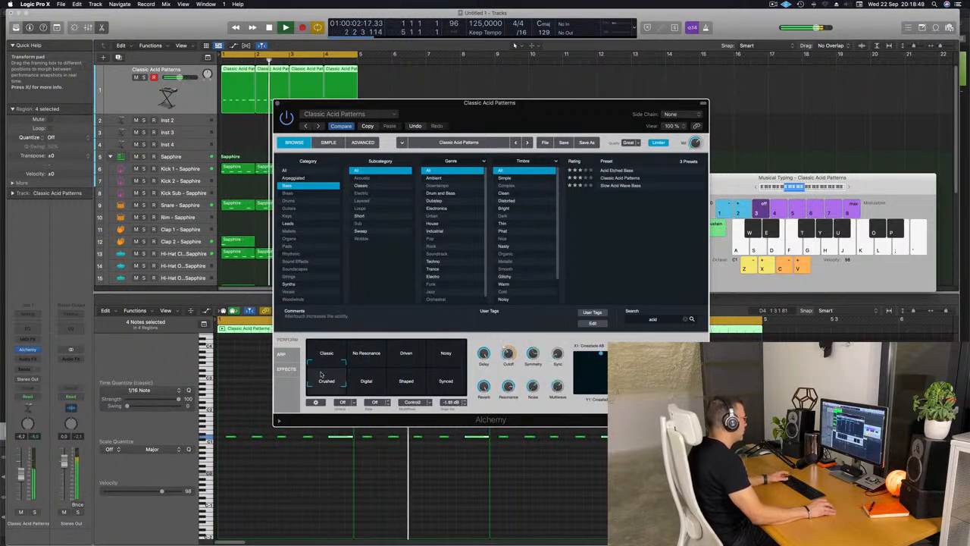
pyautogui.click(346, 365)
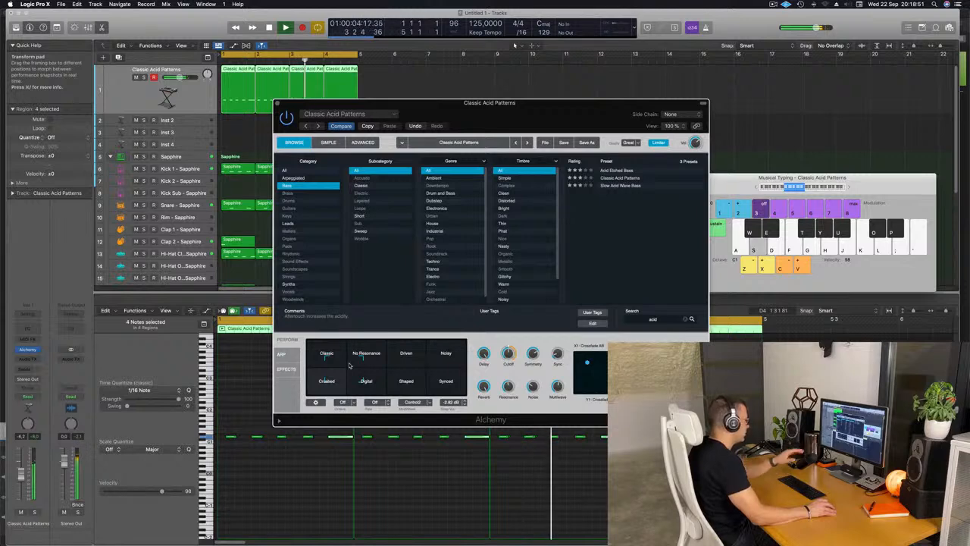
pyautogui.click(388, 372)
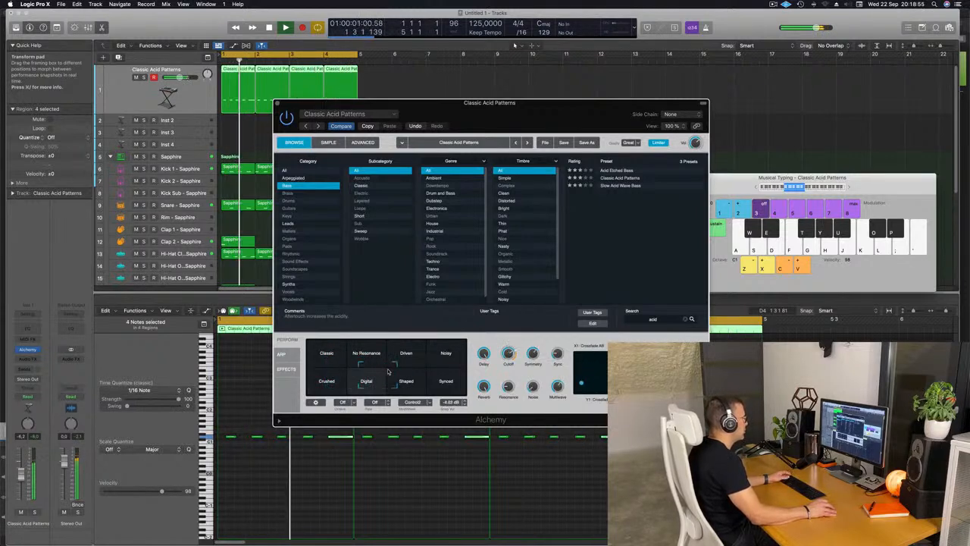
pyautogui.click(429, 369)
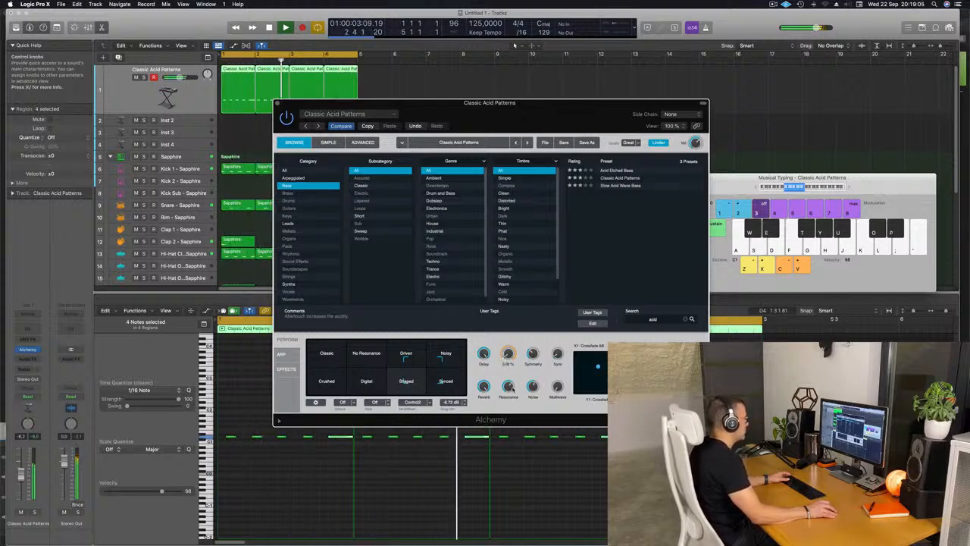
# Insert a stereo Compressor on the Classic Acid Patterns track and set its side chain to Kick 1 - Sapphire (Inst 5).
pyautogui.moveTo(572, 119); pyautogui.dragTo(680, 174)
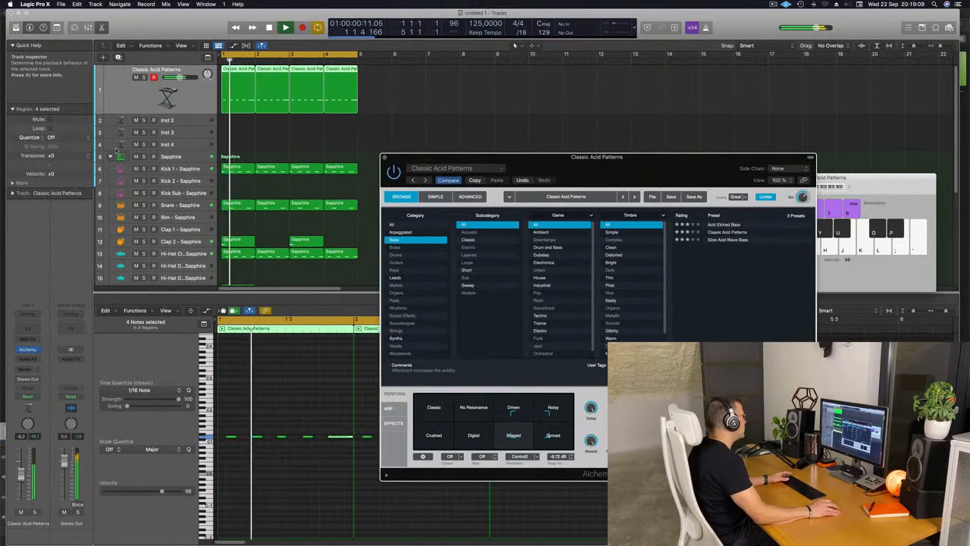
pyautogui.click(27, 358)
pyautogui.moveTo(38, 397)
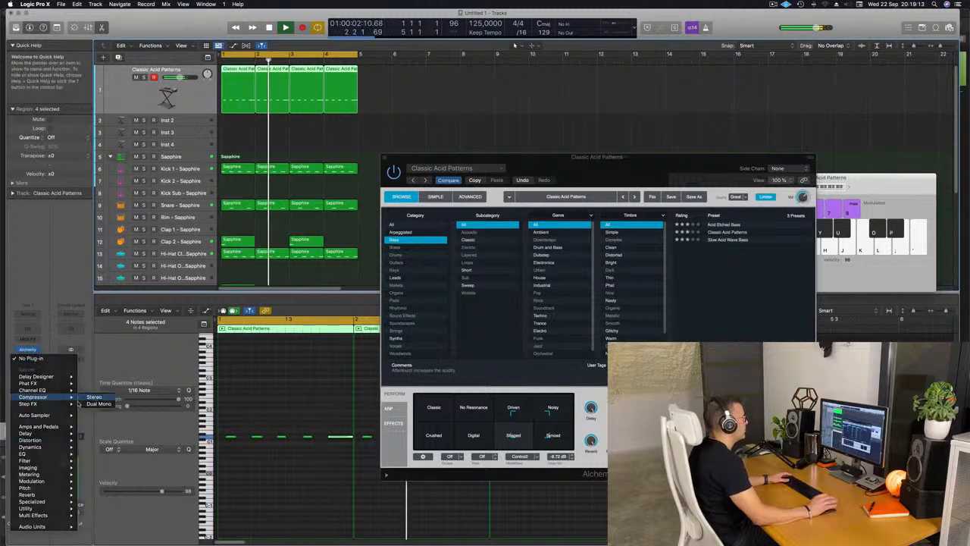
pyautogui.click(91, 398)
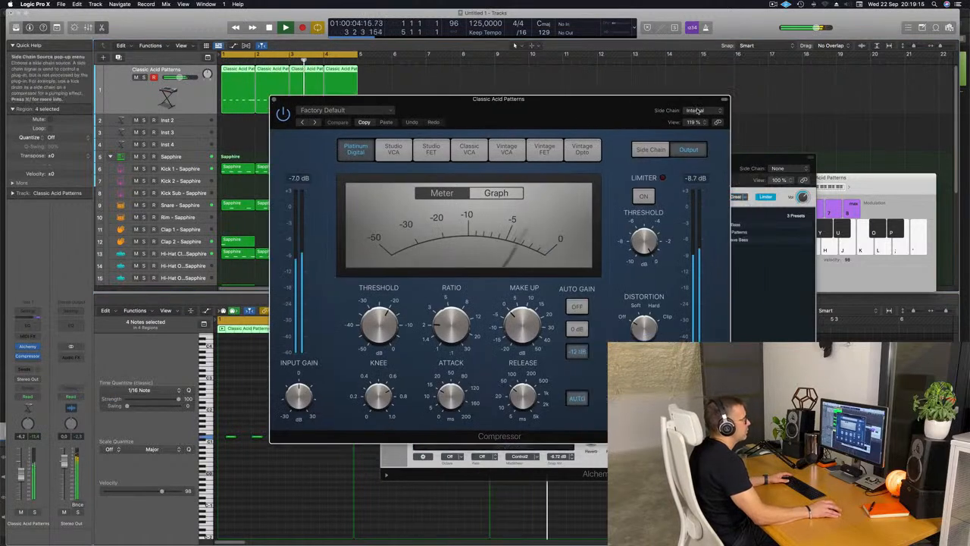
pyautogui.moveTo(708, 129)
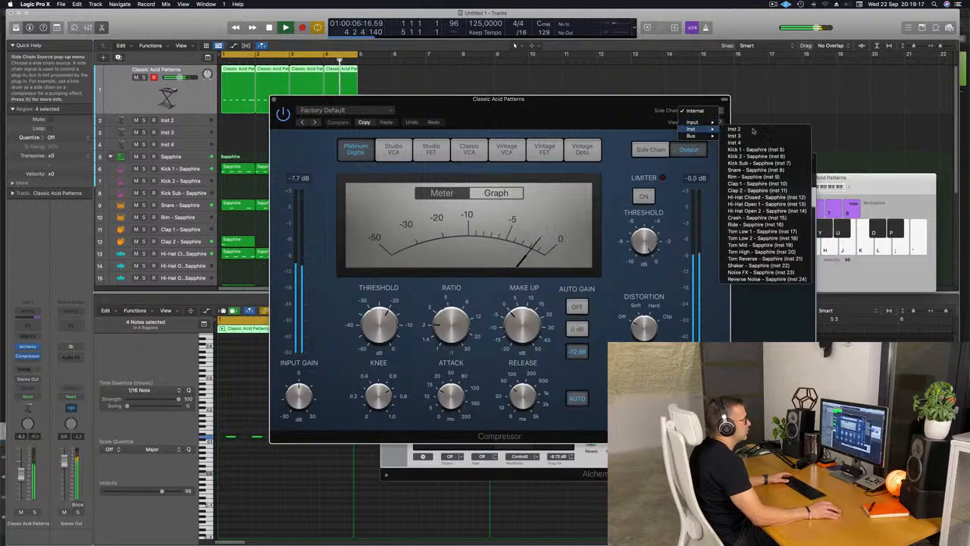
pyautogui.click(758, 149)
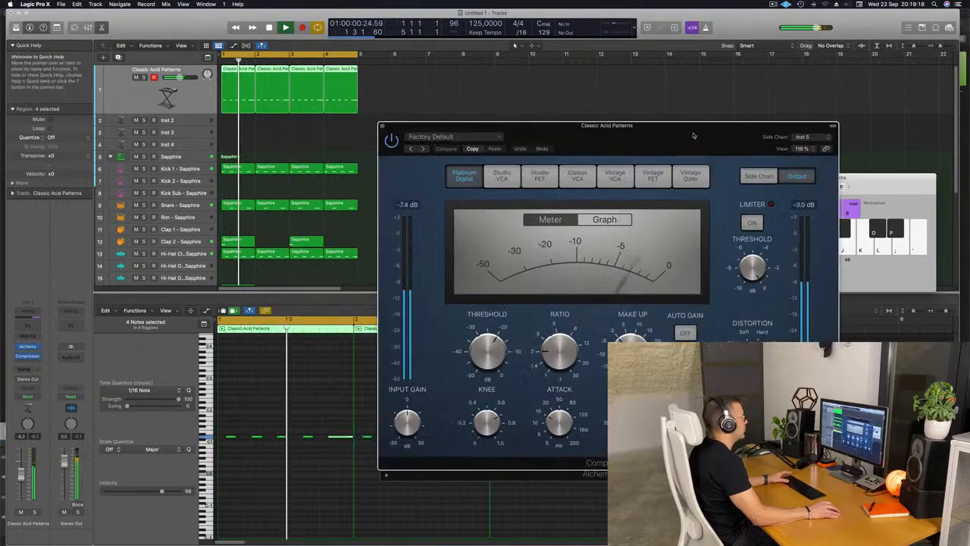
# Turn off the compressor's auto release, raise the ratio, set the threshold to -17.5 dB and close the plug-in.
pyautogui.click(592, 416)
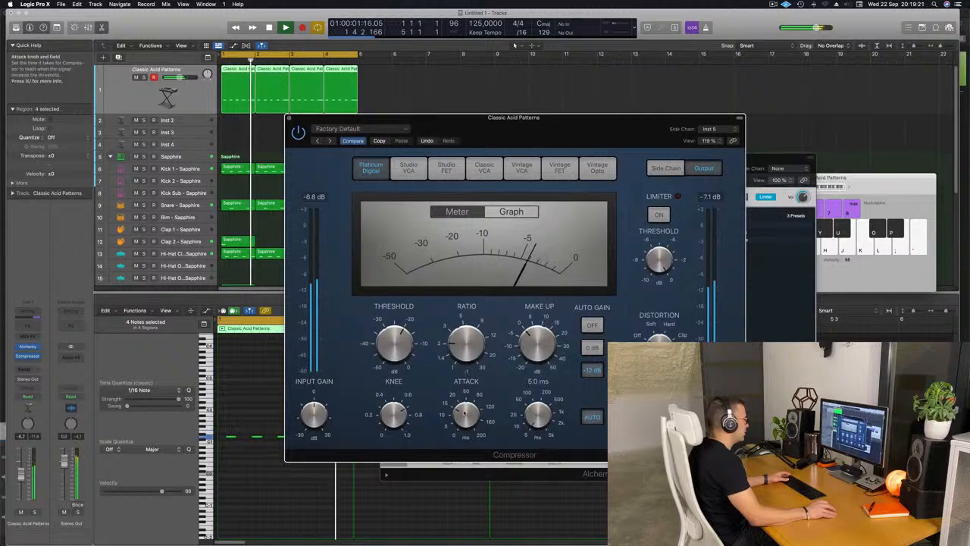
pyautogui.moveTo(473, 338); pyautogui.dragTo(475, 318)
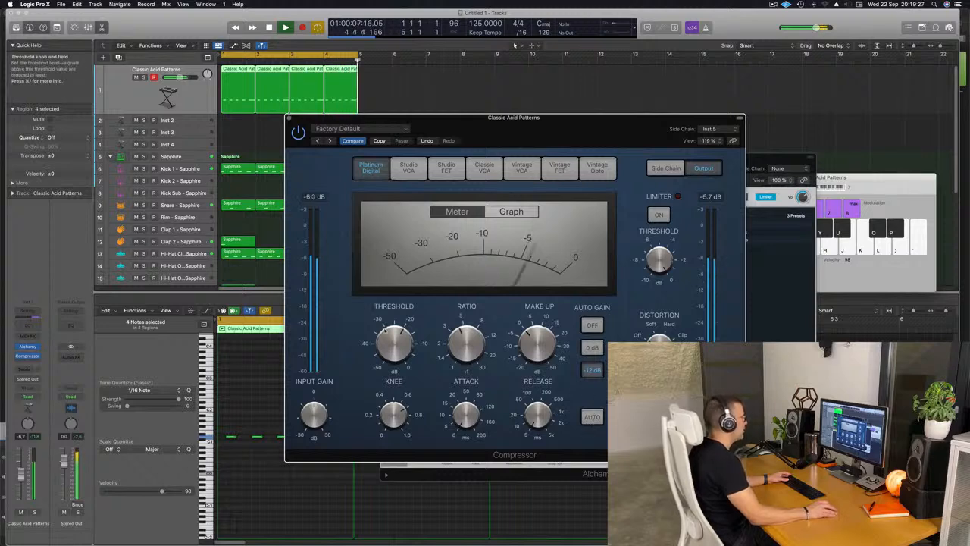
pyautogui.moveTo(396, 358); pyautogui.dragTo(396, 346)
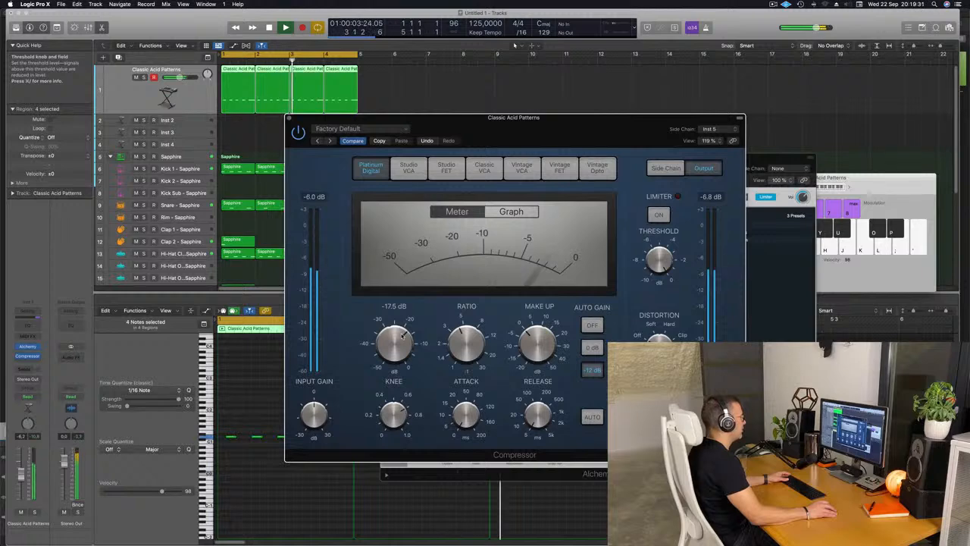
pyautogui.moveTo(381, 116); pyautogui.dragTo(348, 137)
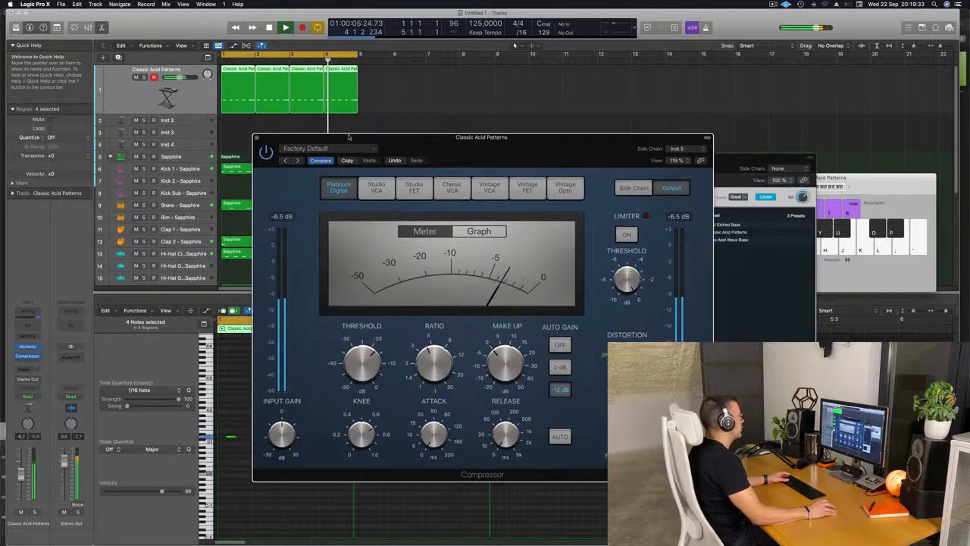
pyautogui.click(257, 139)
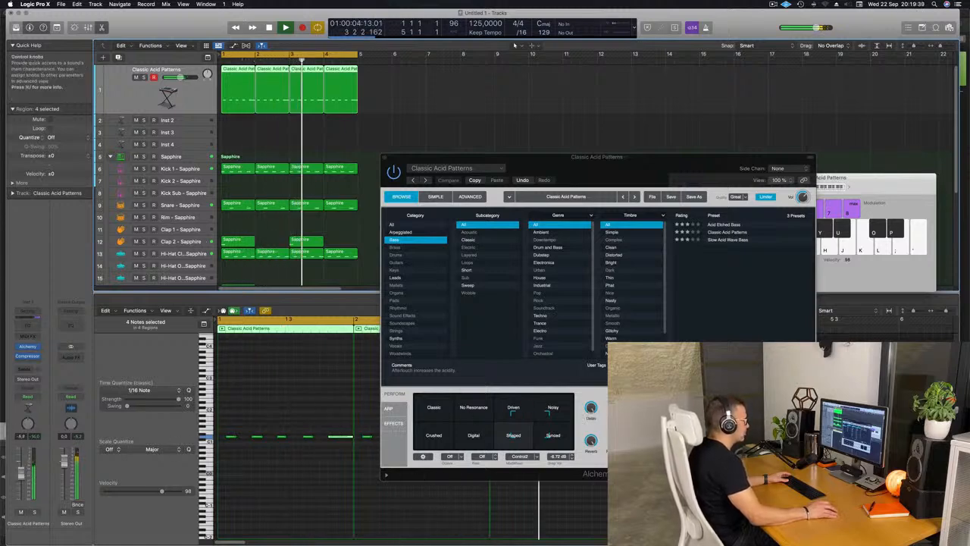
# Fine-tune Alchemy's Cutoff and the Transform pad position between Driven, Noisy, Shaped and Synced, closing the instrument when done.
pyautogui.moveTo(624, 408); pyautogui.dragTo(625, 401)
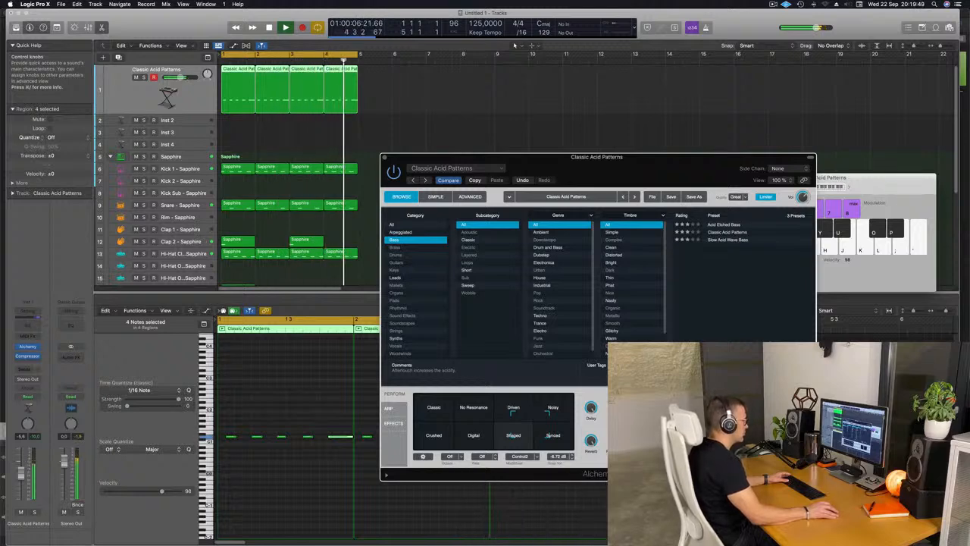
pyautogui.moveTo(530, 425)
pyautogui.mouseDown()
pyautogui.moveTo(513, 435)
pyautogui.moveTo(412, 402)
pyautogui.moveTo(433, 438)
pyautogui.moveTo(453, 442)
pyautogui.moveTo(523, 440)
pyautogui.moveTo(525, 421)
pyautogui.mouseUp()
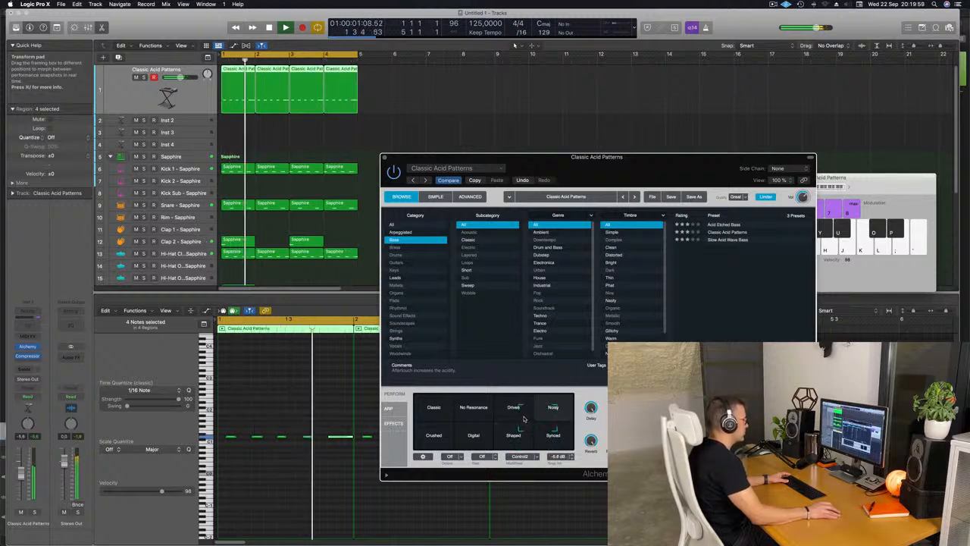
pyautogui.moveTo(523, 422)
pyautogui.mouseDown()
pyautogui.moveTo(521, 442)
pyautogui.moveTo(521, 427)
pyautogui.mouseUp()
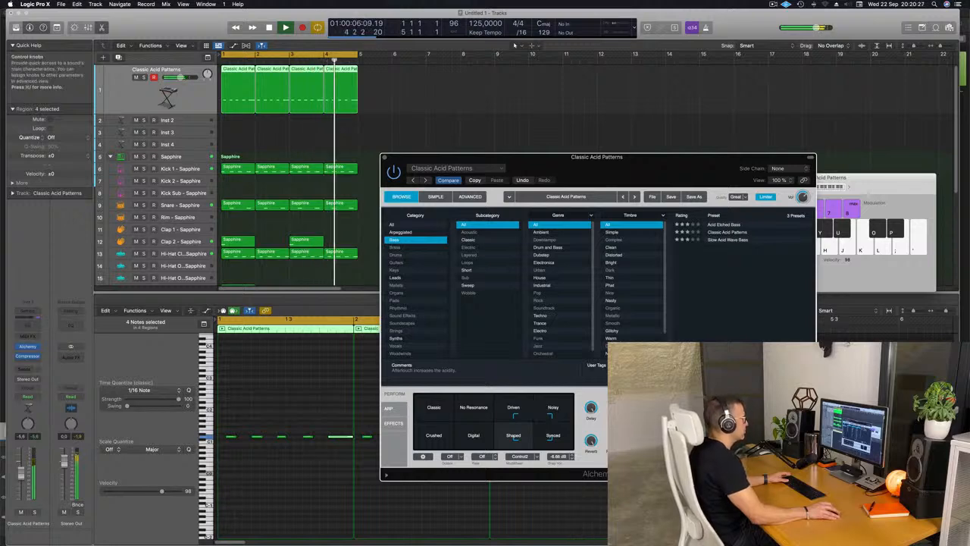
pyautogui.moveTo(387, 158); pyautogui.dragTo(381, 165)
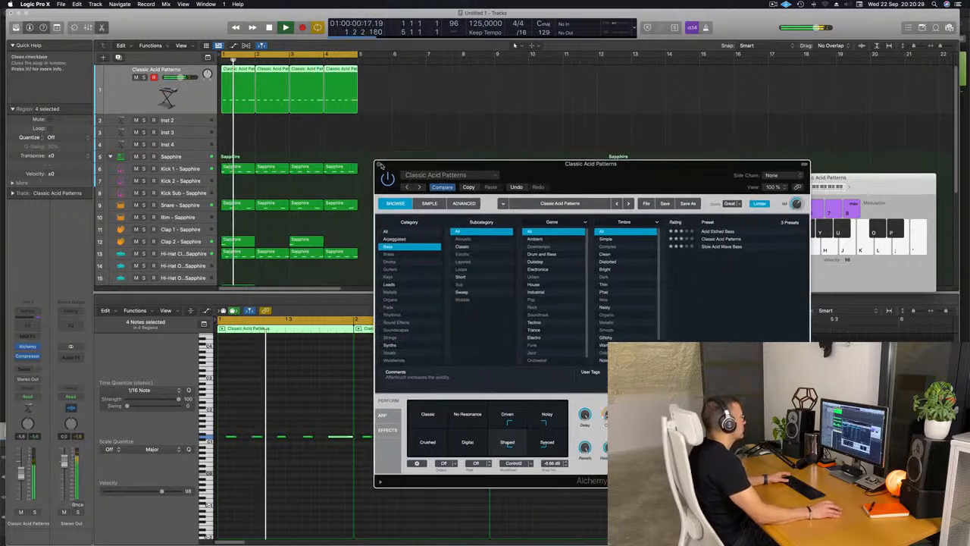
pyautogui.click(380, 165)
# Select all regions of the four-bar loop and repeat them three times to fill 16 bars.
pyautogui.click(187, 122)
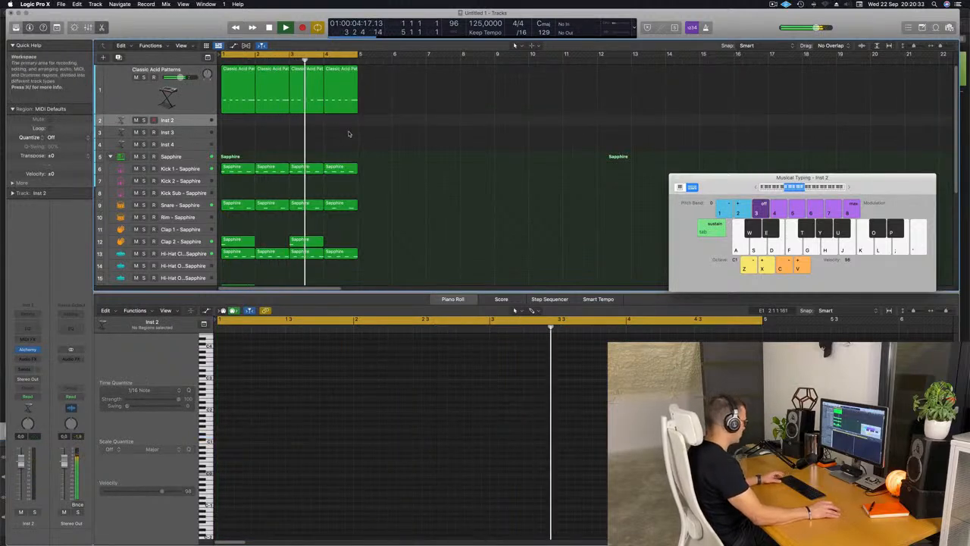
pyautogui.press('super+a')
pyautogui.press('super+r')
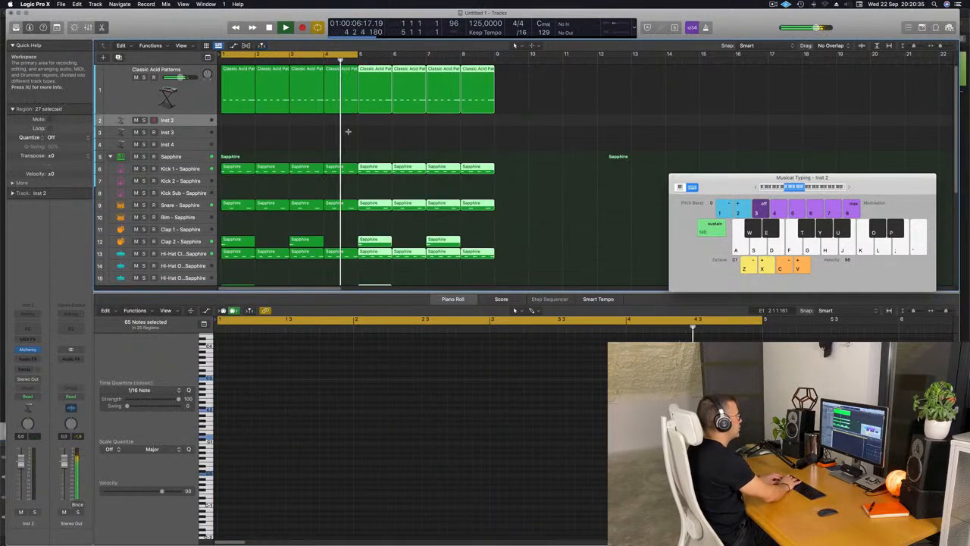
pyautogui.press('super+r')
pyautogui.press('super+r')
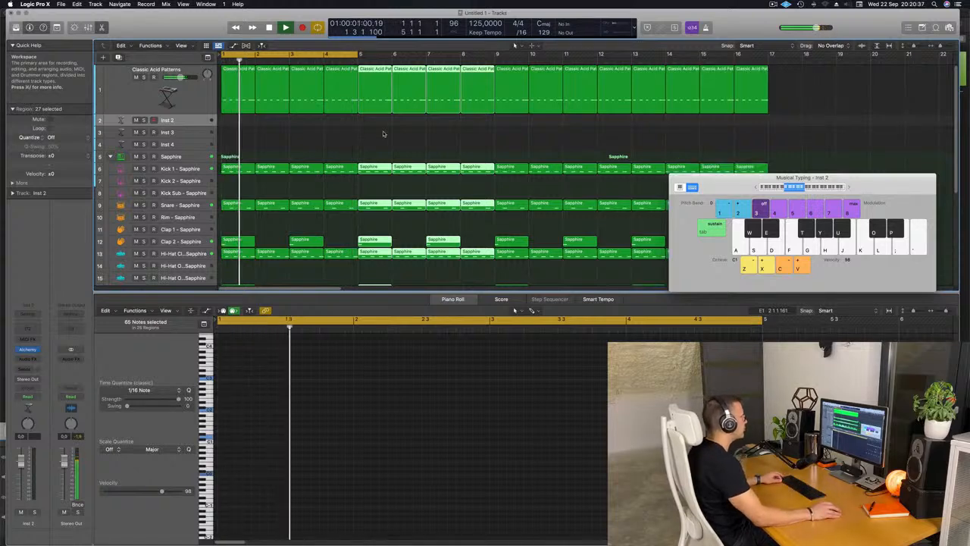
# Extend the cycle area to end at bar 17 so it covers all repeated regions.
pyautogui.press('super+Left')
pyautogui.press('super+Left')
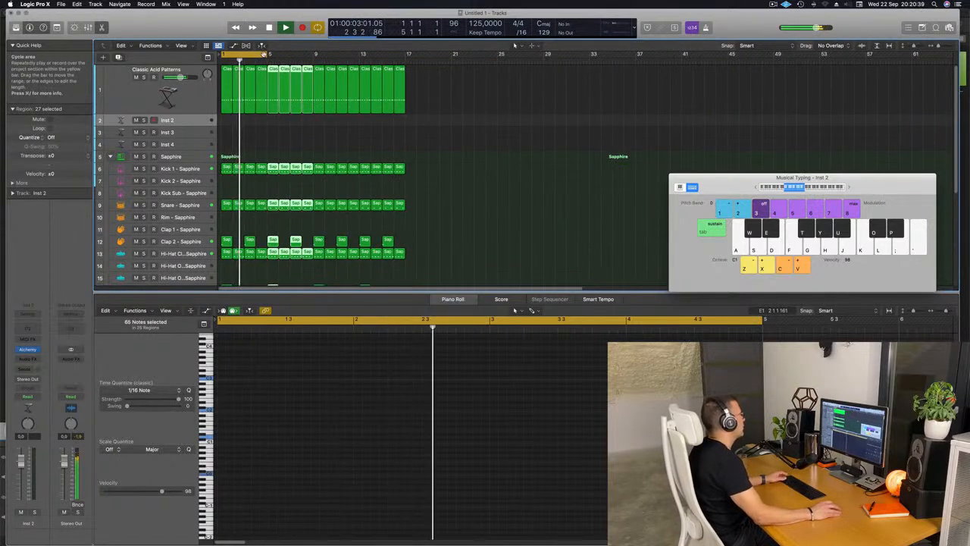
pyautogui.moveTo(263, 55); pyautogui.dragTo(405, 54)
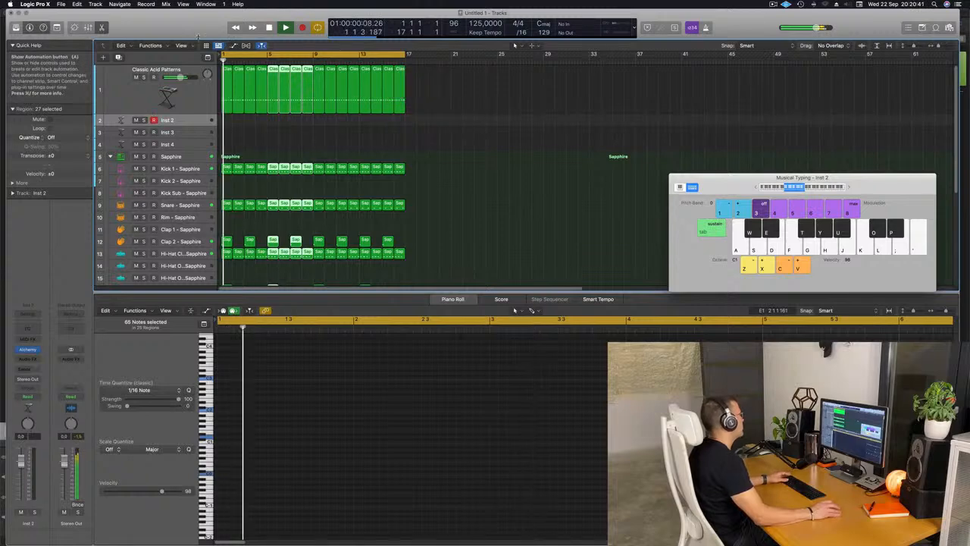
# Show the secondary ruler above the arrangement and deselect all regions.
pyautogui.click(181, 46)
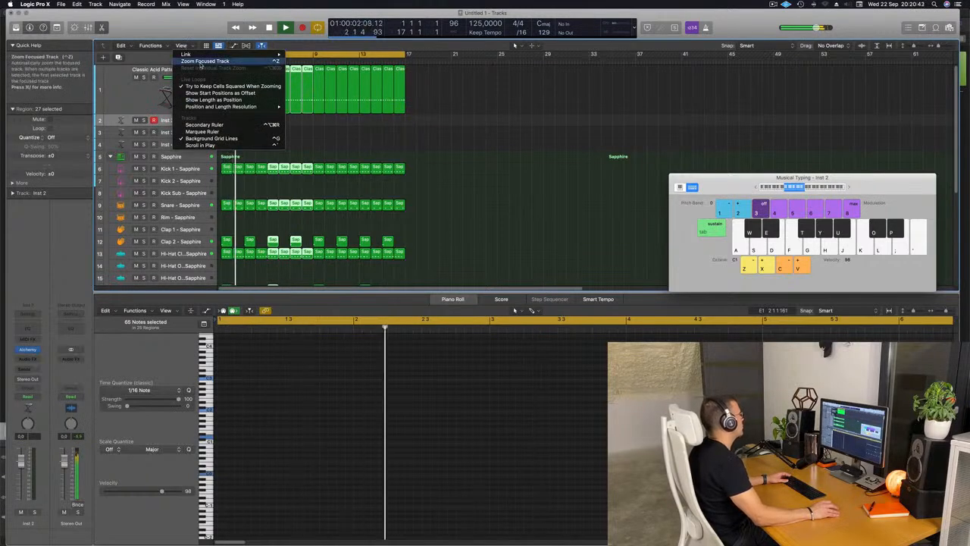
pyautogui.click(203, 125)
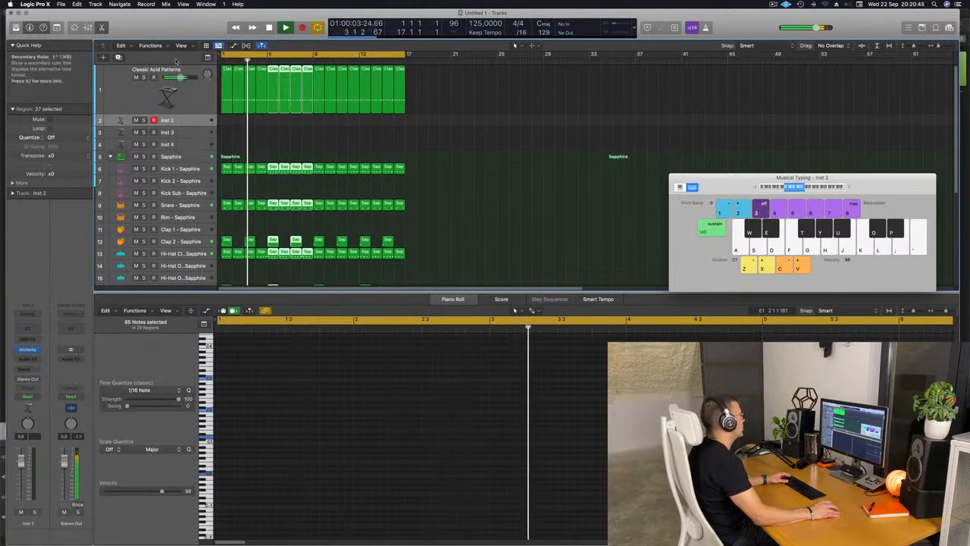
pyautogui.click(470, 155)
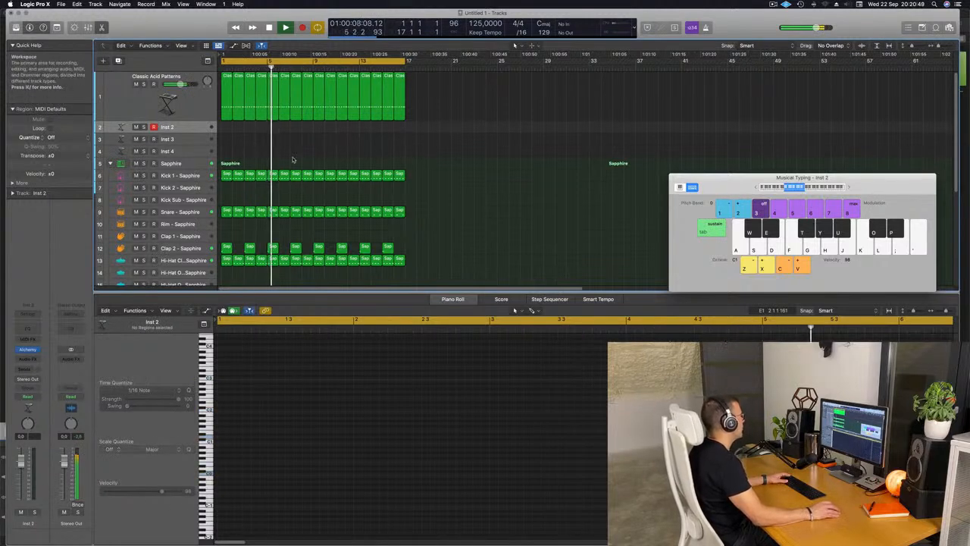
# Enlarge the Inst 2 track's height, restart playback from the beginning and open the track's Alchemy instrument.
pyautogui.moveTo(184, 132); pyautogui.dragTo(185, 156)
pyautogui.press('Return')
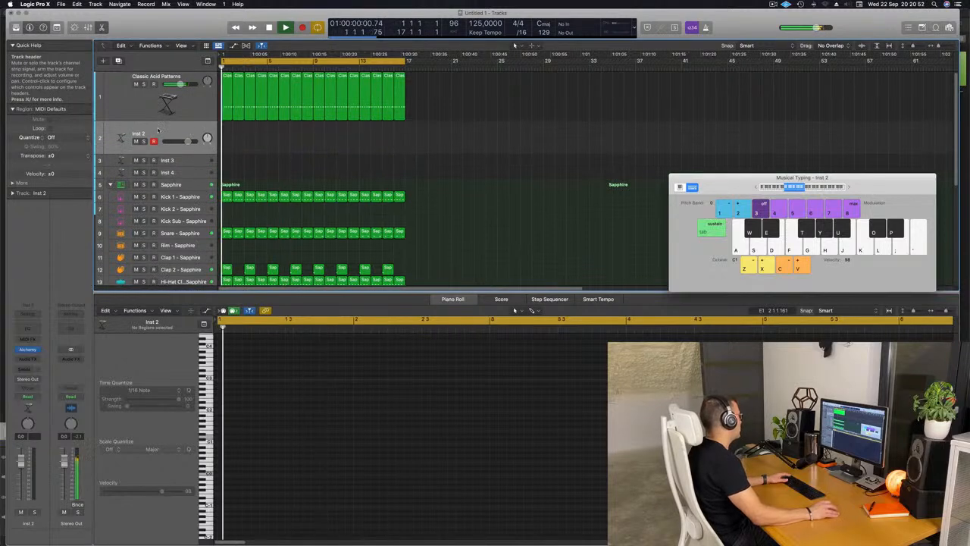
pyautogui.click(27, 349)
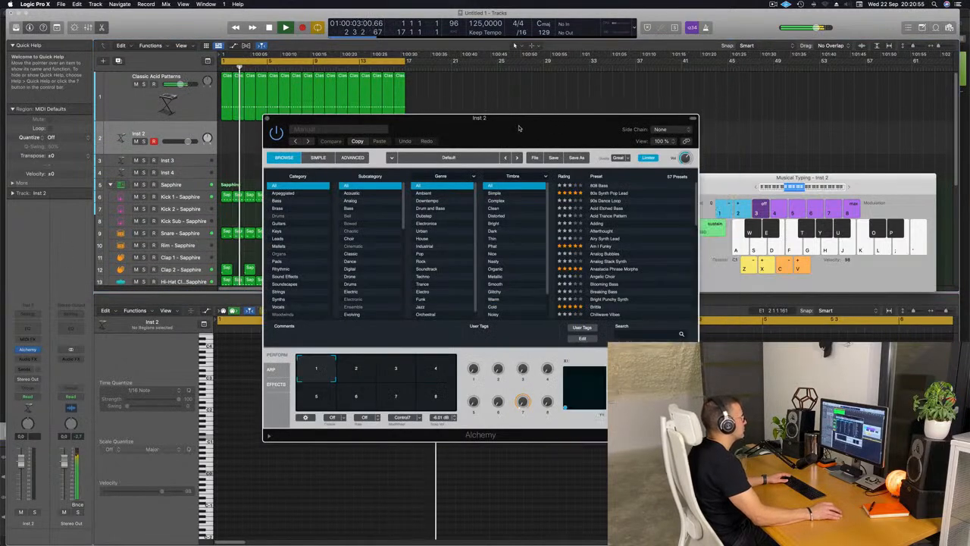
pyautogui.moveTo(519, 129); pyautogui.dragTo(466, 124)
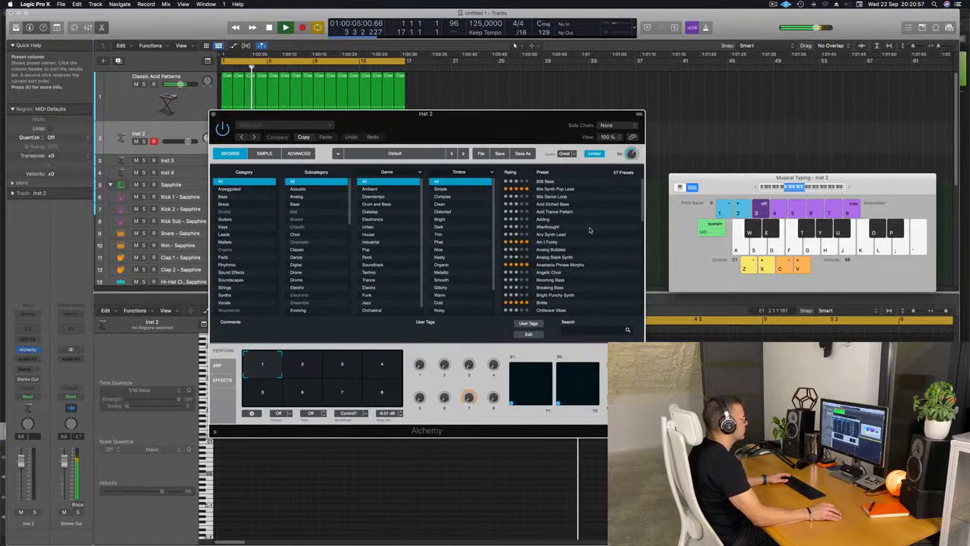
# Load the Good Boy preset in Alchemy and lower the track's volume to -10.8 dB, keeping the Musical Typing keyboard accessible.
pyautogui.scroll(-5, 589, 230)
pyautogui.scroll(-2, 592, 229)
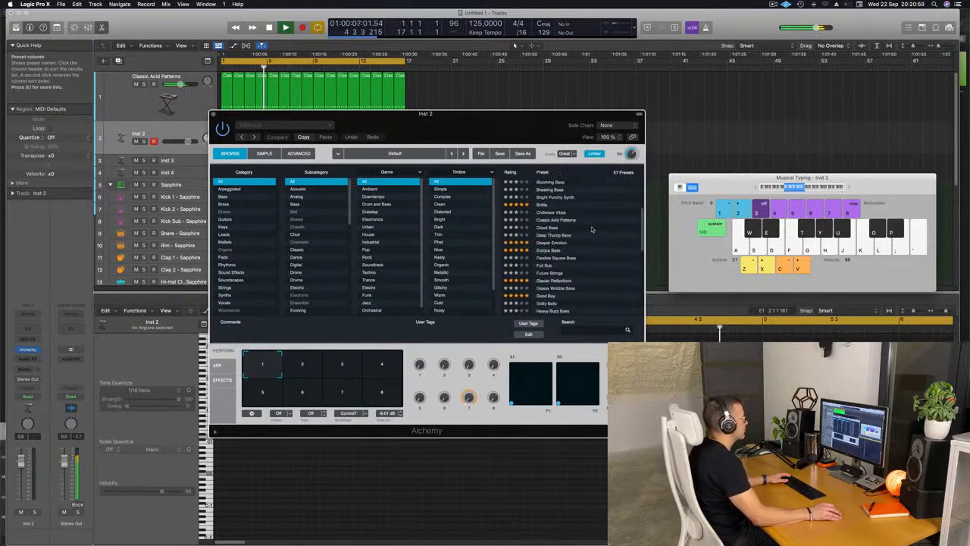
pyautogui.scroll(-1, 593, 236)
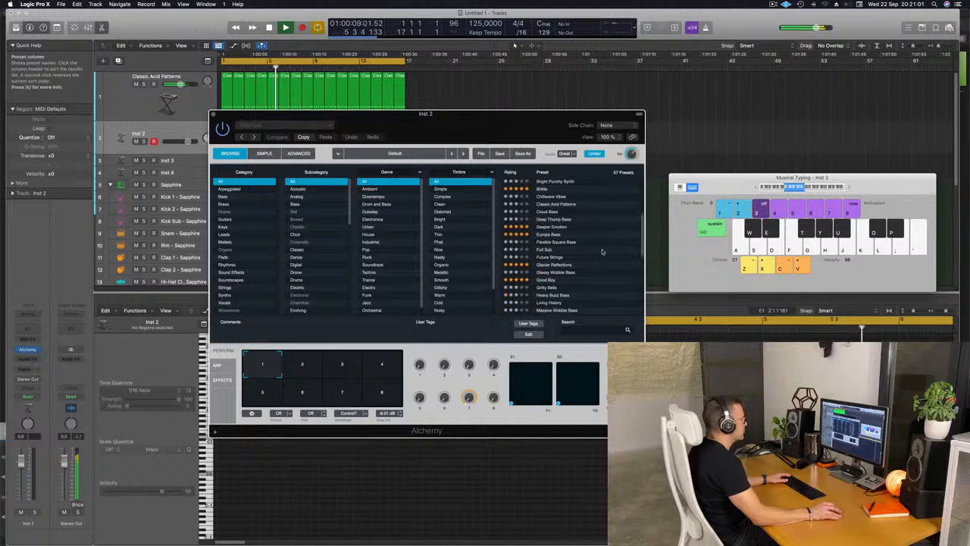
pyautogui.click(546, 281)
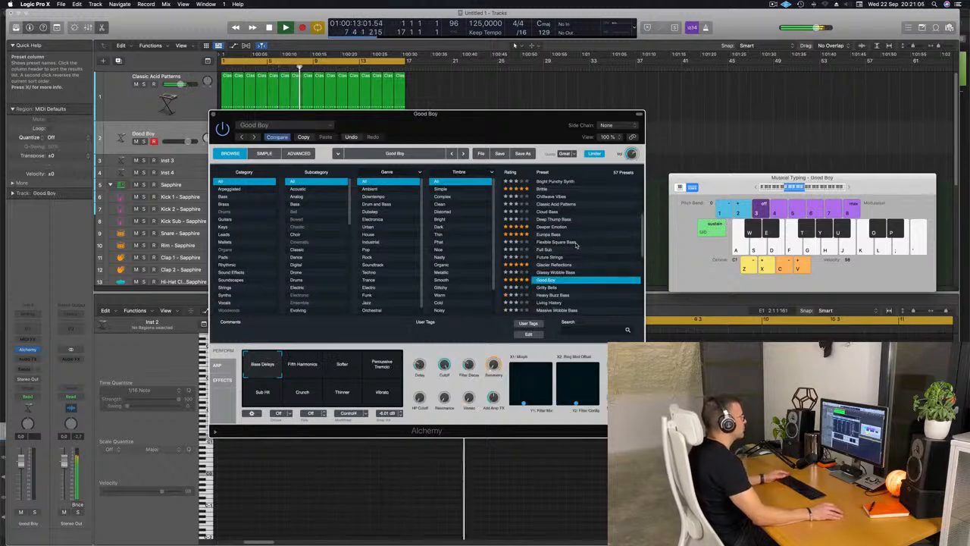
pyautogui.moveTo(705, 178); pyautogui.dragTo(588, 160)
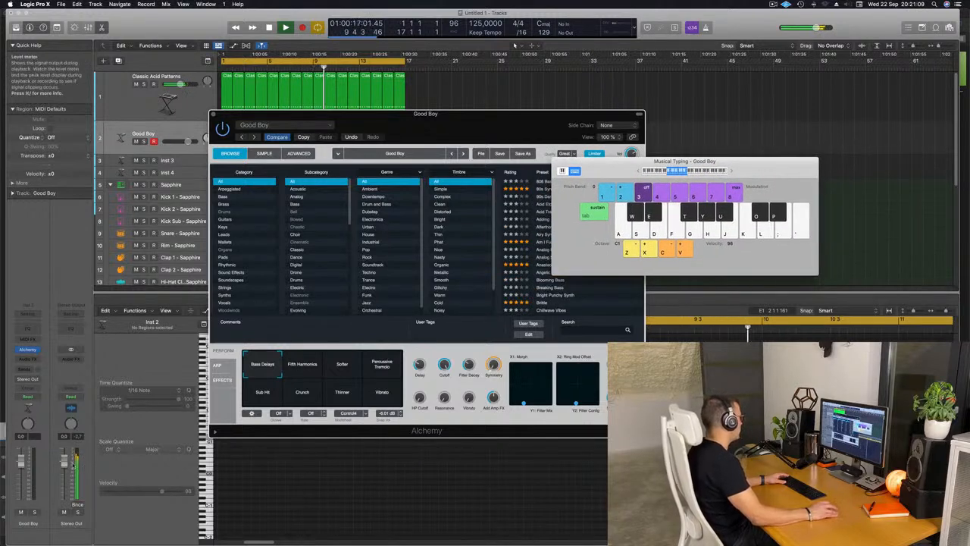
pyautogui.moveTo(22, 459); pyautogui.dragTo(22, 473)
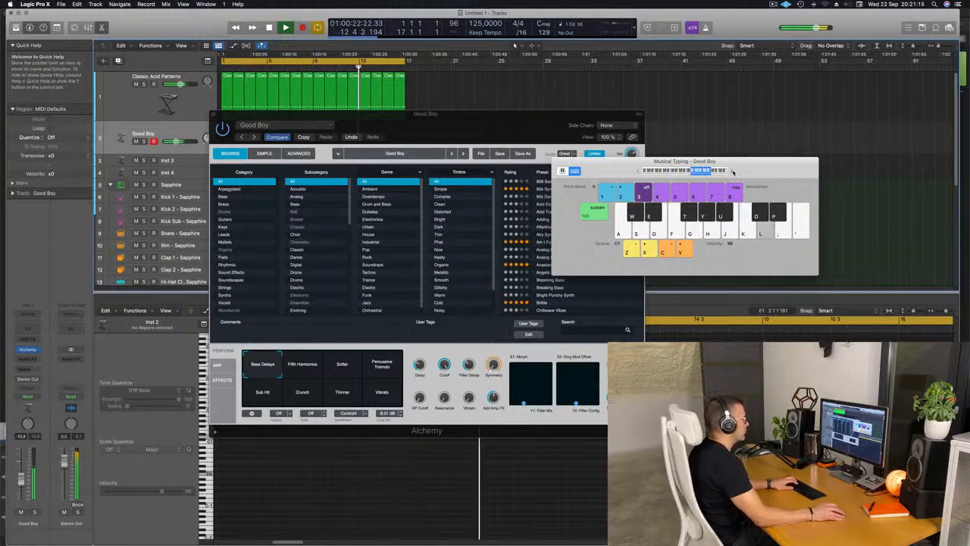
pyautogui.moveTo(658, 161); pyautogui.dragTo(772, 180)
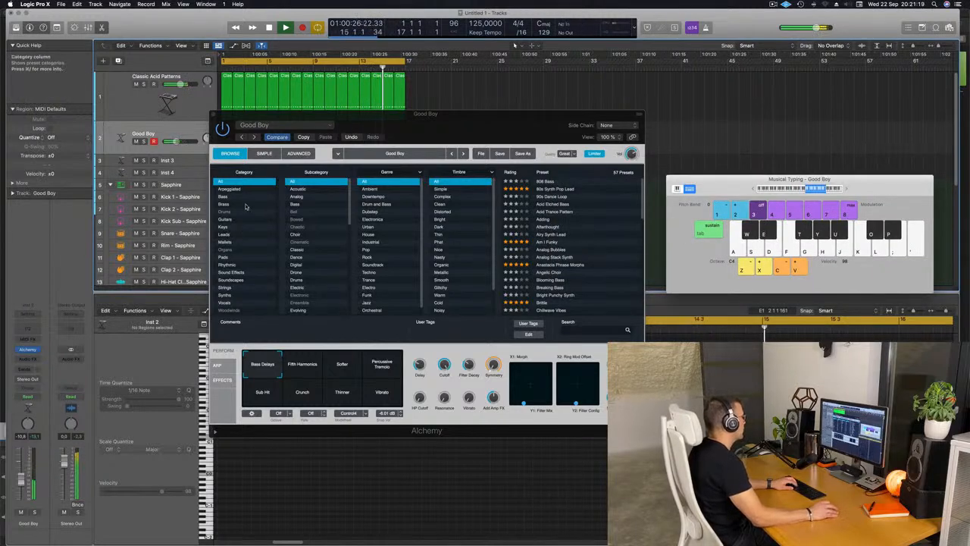
# Filter the Alchemy presets to Pads, load Deeper Emotion and set the track's volume to -0.8 dB.
pyautogui.click(221, 257)
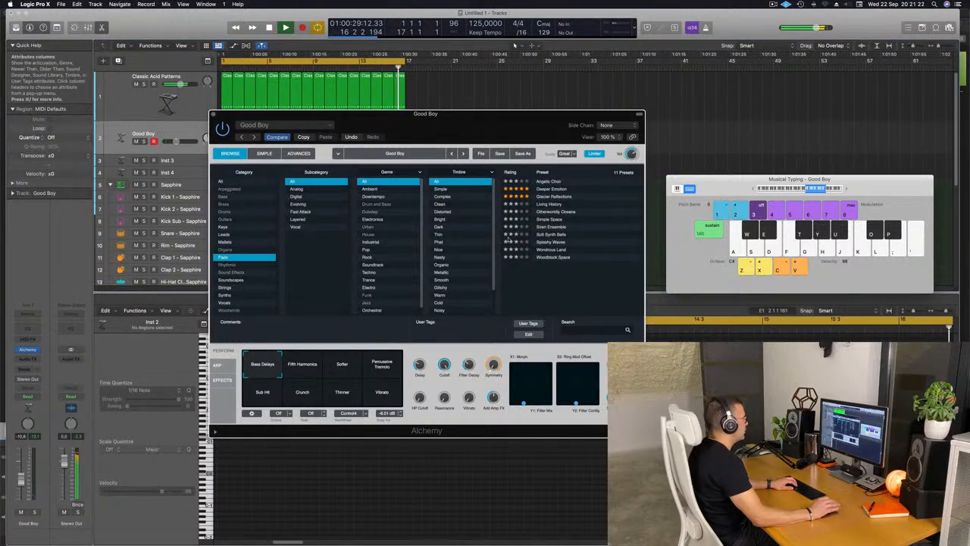
pyautogui.click(551, 189)
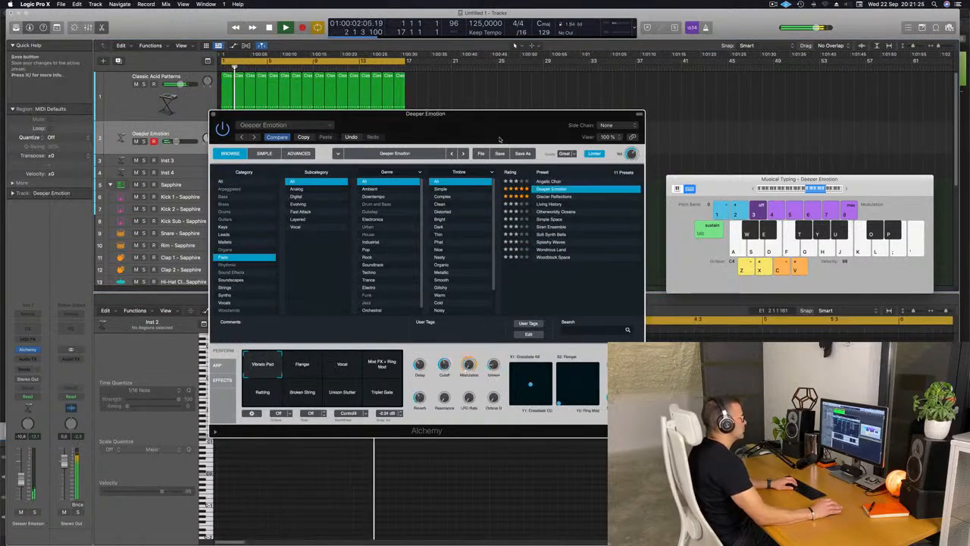
pyautogui.moveTo(496, 119); pyautogui.dragTo(610, 206)
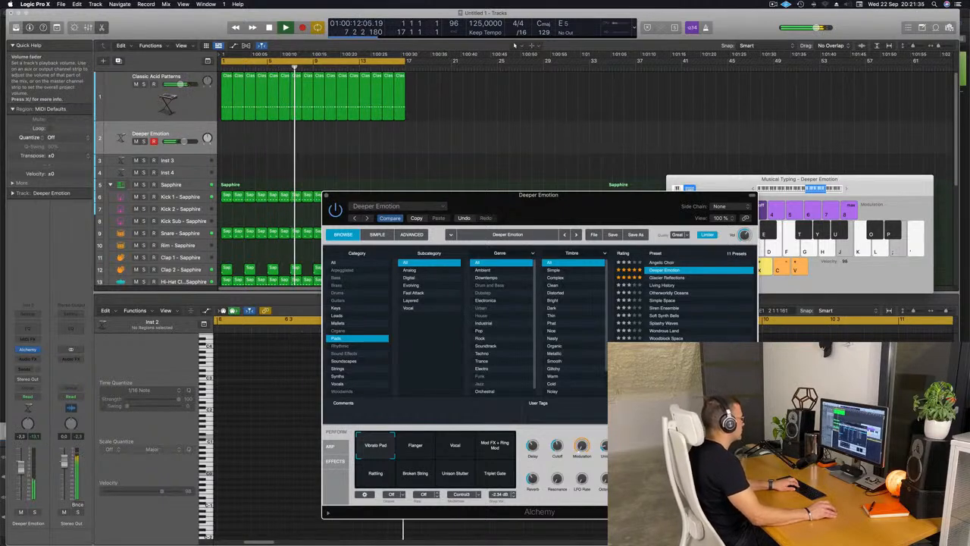
pyautogui.moveTo(22, 462); pyautogui.dragTo(22, 466)
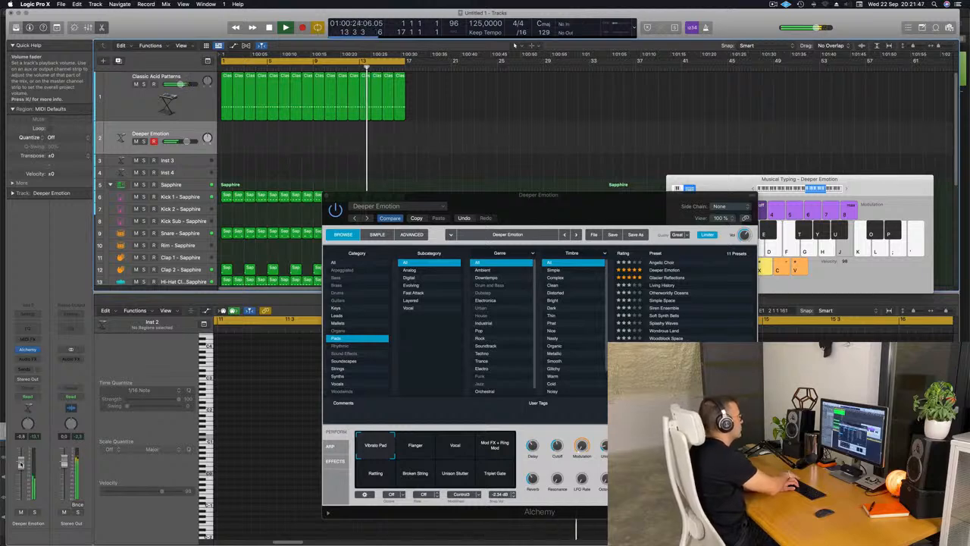
# Record a played pad line on the Deeper Emotion track and play the take back from the beginning.
pyautogui.press('r')
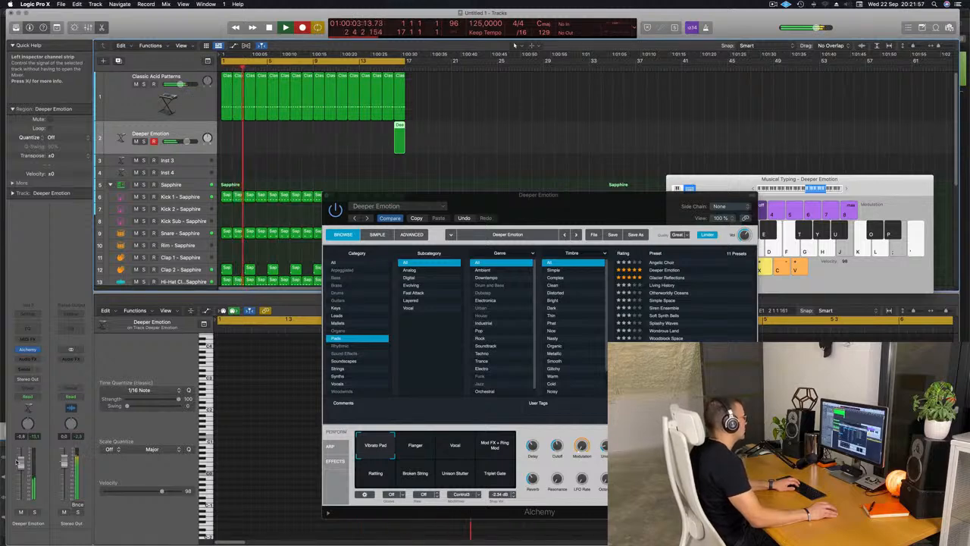
pyautogui.press('h')
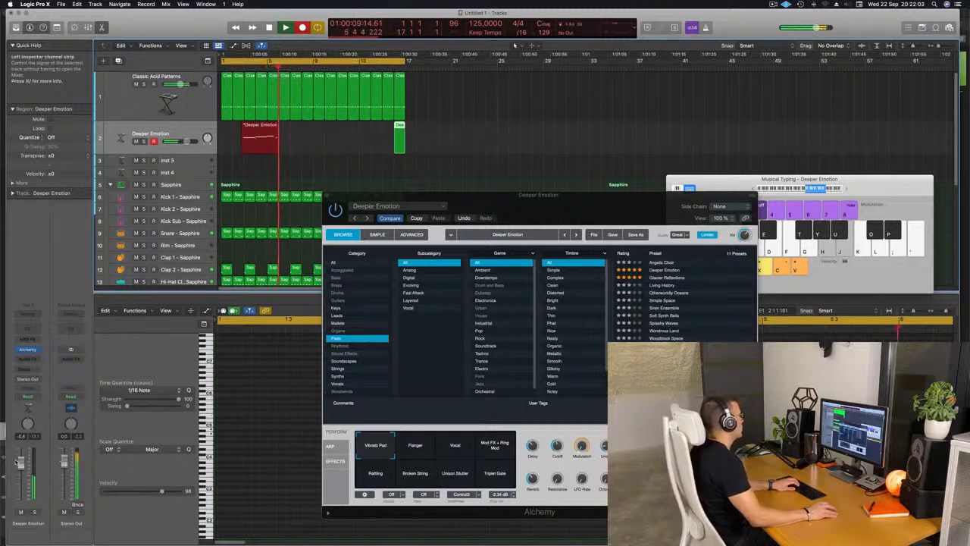
pyautogui.press('k')
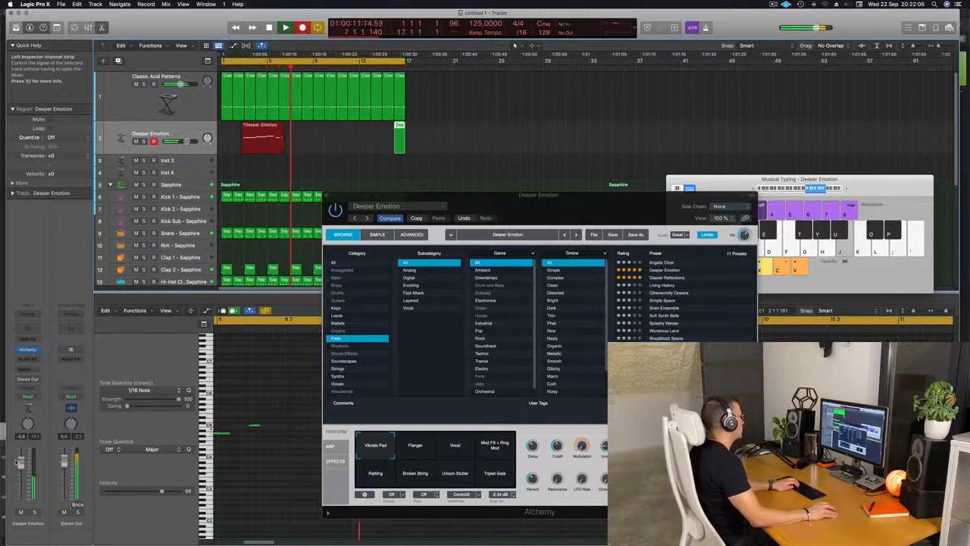
pyautogui.press('space')
pyautogui.press('space')
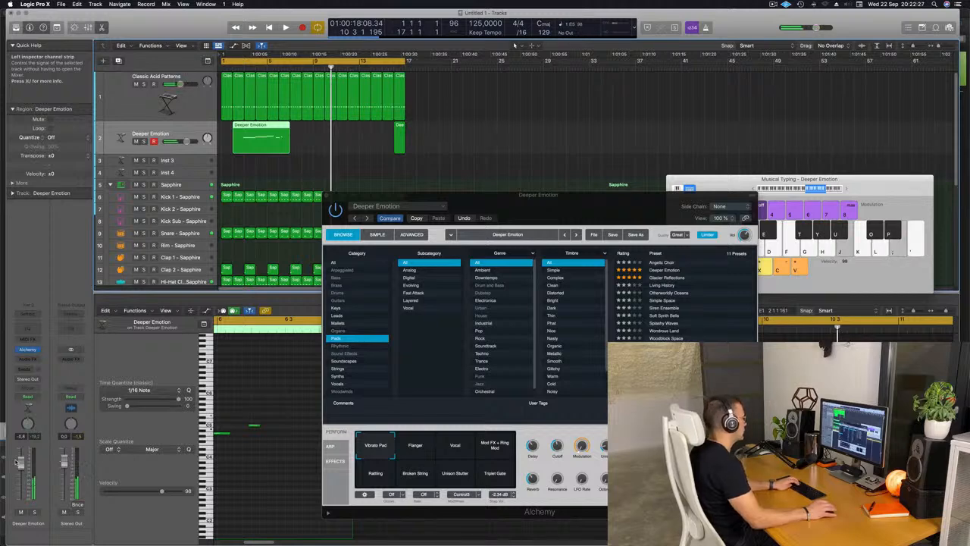
pyautogui.press('space')
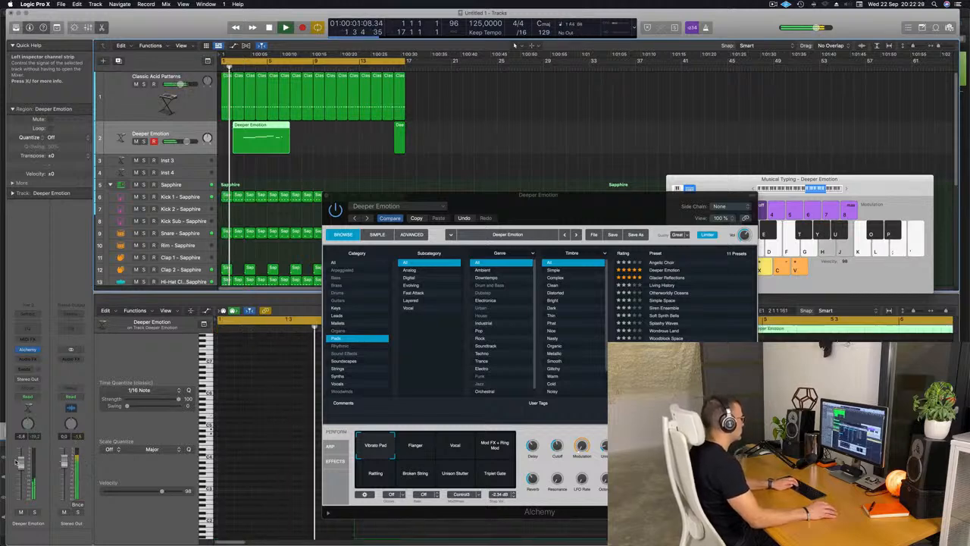
# Delete the recorded pad region that starts at bar 2 on the Deeper Emotion track.
pyautogui.click(847, 191)
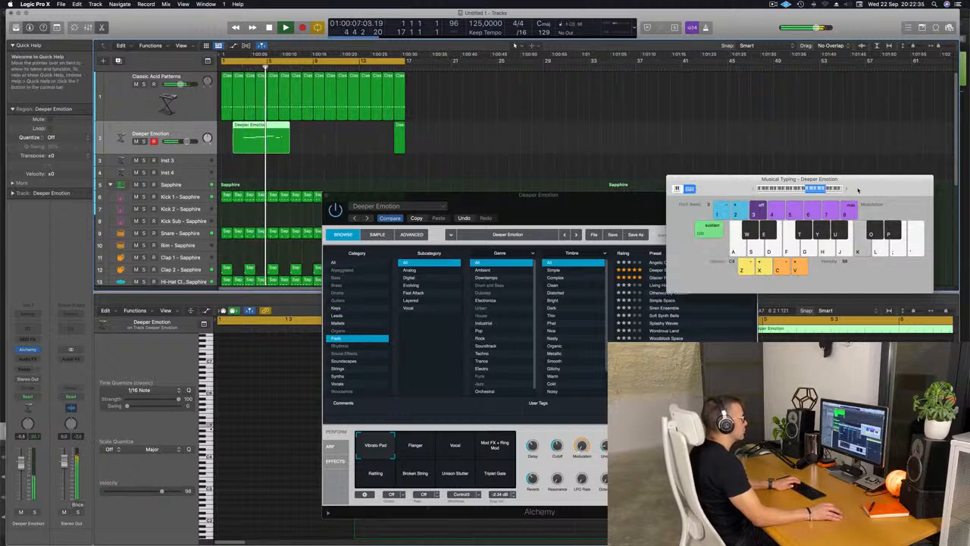
pyautogui.moveTo(586, 207); pyautogui.dragTo(647, 137)
pyautogui.click(258, 143)
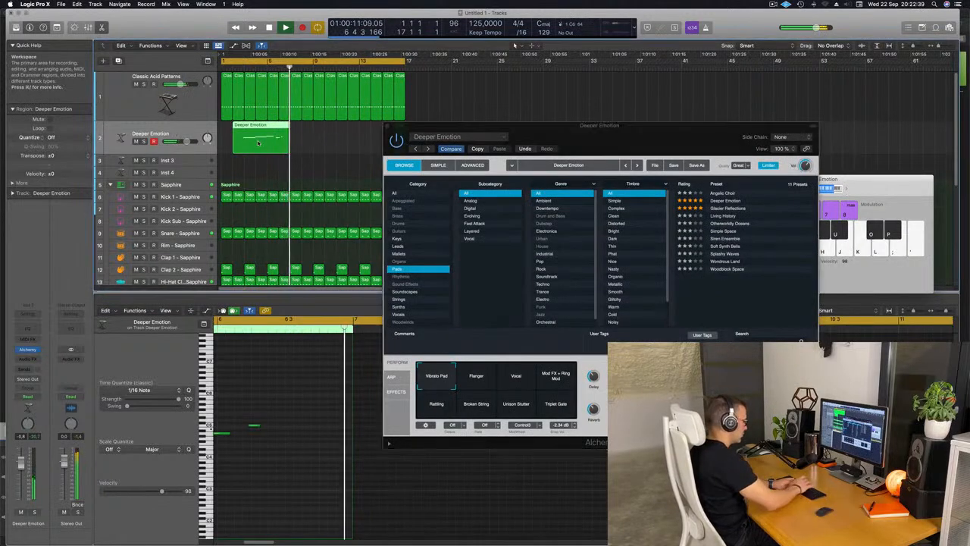
pyautogui.press('Delete')
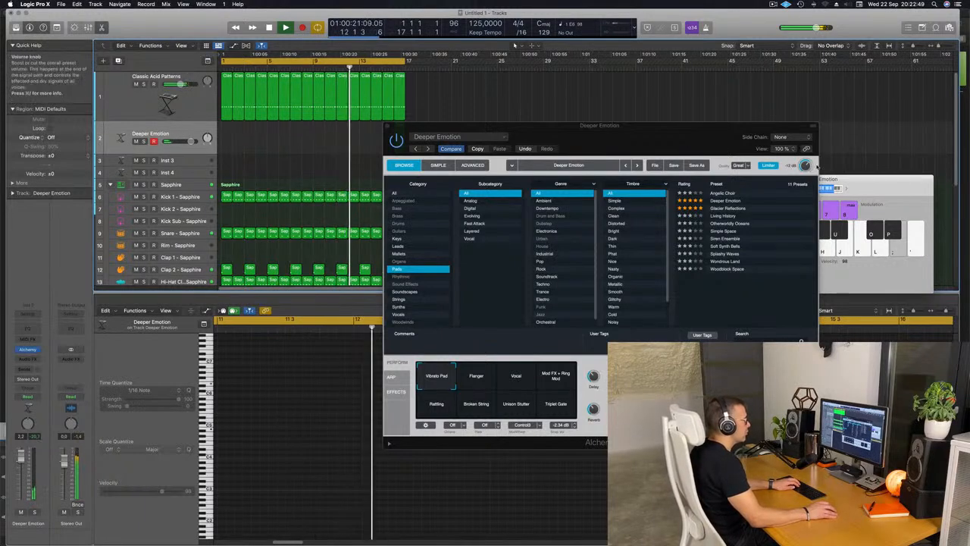
# Lower Alchemy's overall preset volume and move its window clear of the Deeper Emotion track's regions.
pyautogui.moveTo(806, 165); pyautogui.dragTo(806, 168)
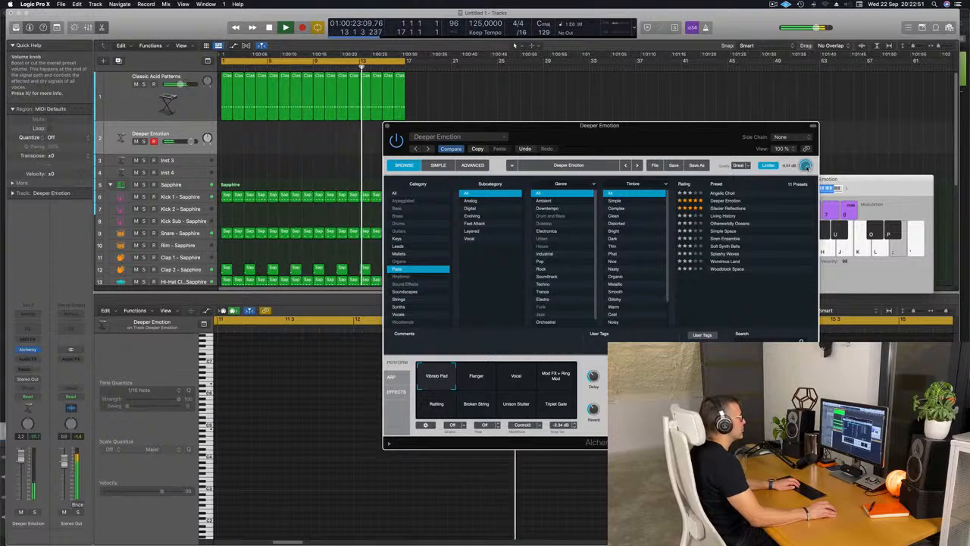
pyautogui.moveTo(658, 133); pyautogui.dragTo(754, 149)
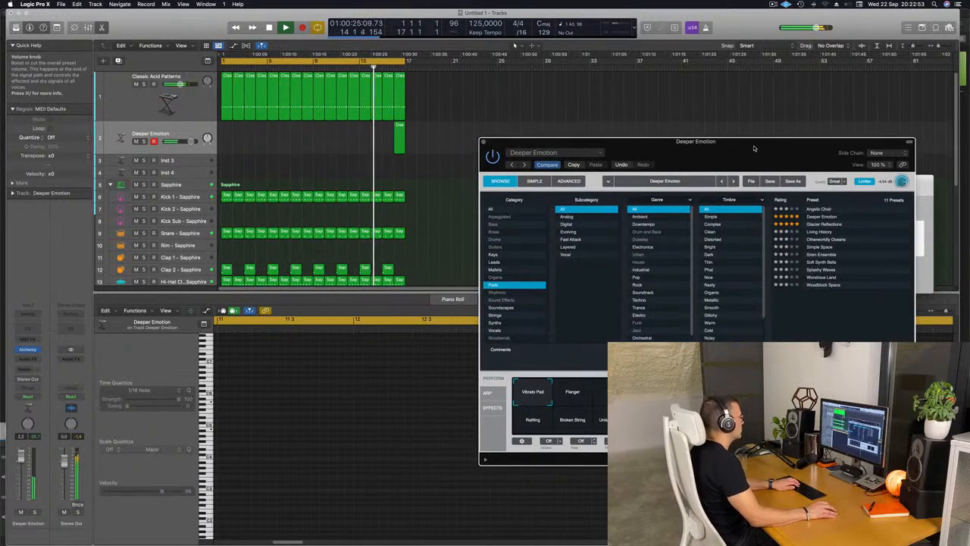
pyautogui.moveTo(754, 149); pyautogui.dragTo(683, 166)
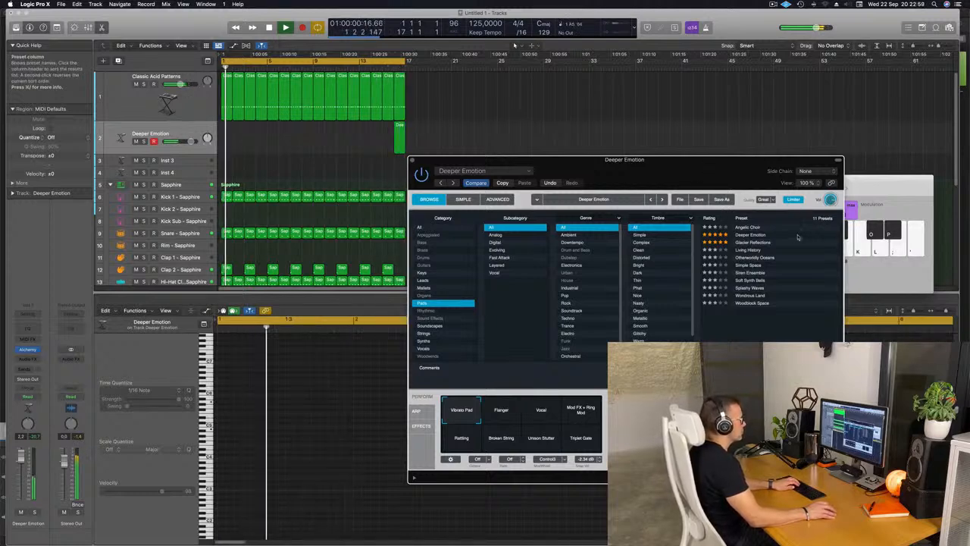
# Load the Glacier Reflections pad preset and audition several Transform pad positions between its snapshots.
pyautogui.click(753, 242)
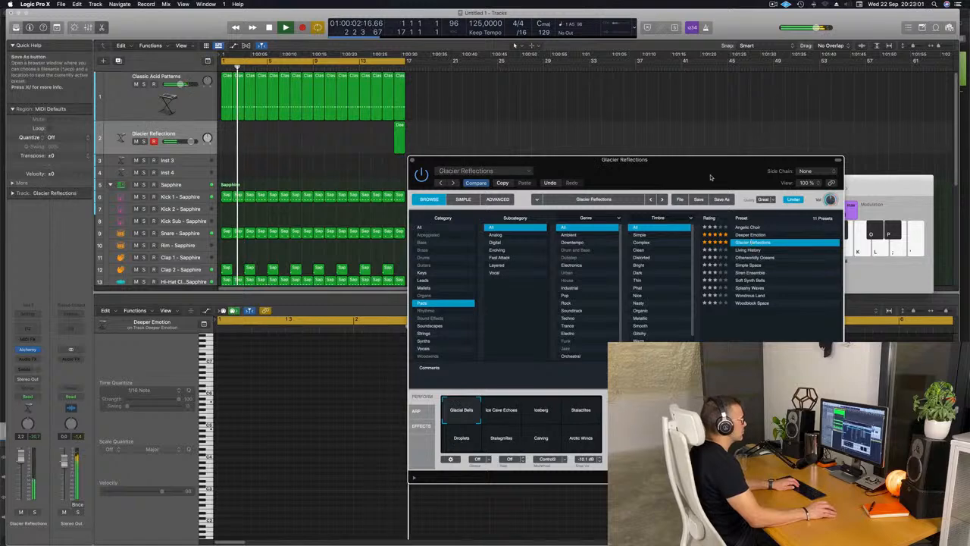
pyautogui.moveTo(707, 171); pyautogui.dragTo(766, 168)
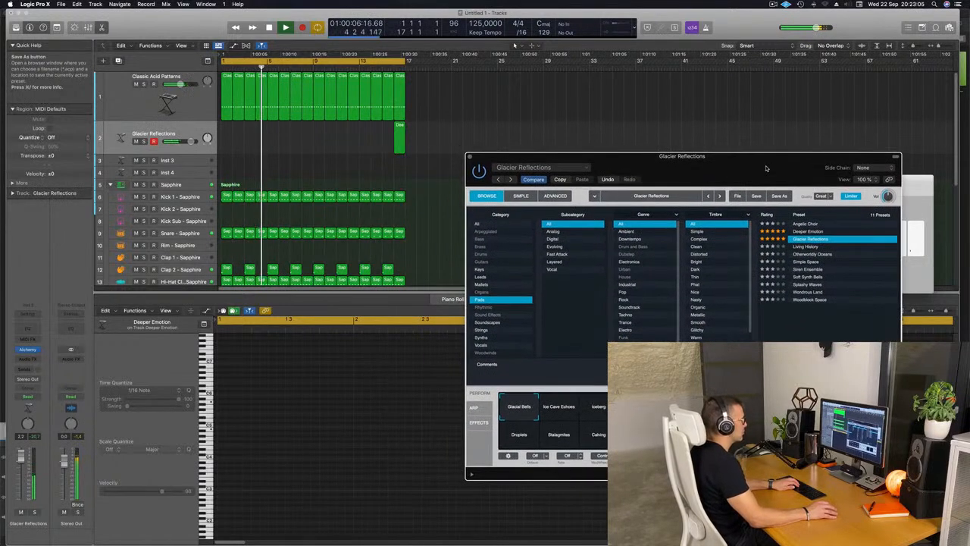
pyautogui.click(595, 394)
pyautogui.click(638, 433)
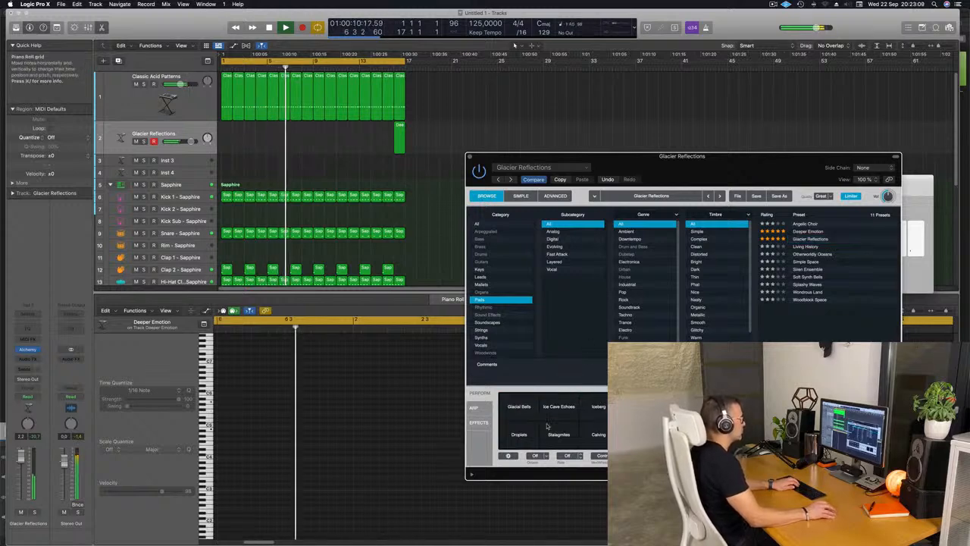
pyautogui.click(525, 438)
pyautogui.click(582, 431)
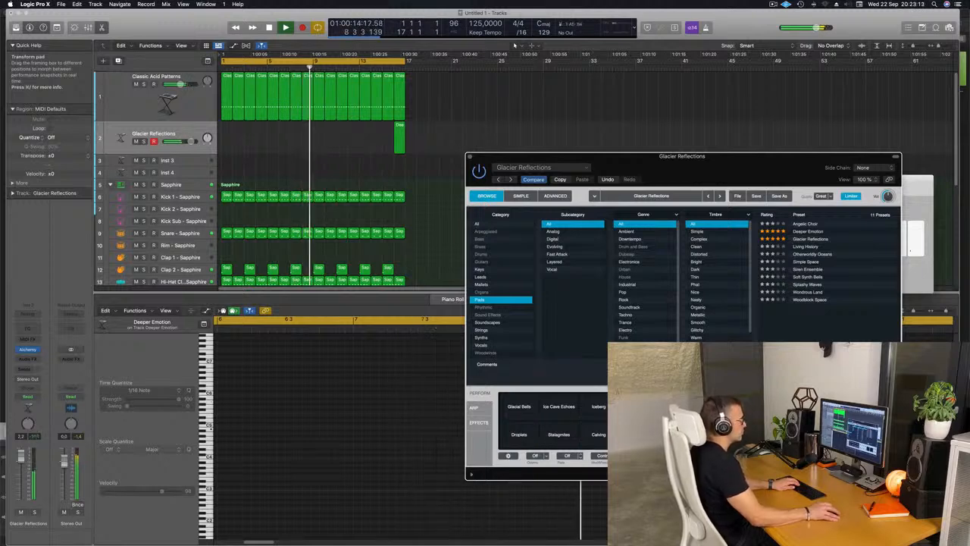
# Audition the Living History preset with the Musical Typing keyboard, and switch to the Simple Space pad preset.
pyautogui.click(809, 248)
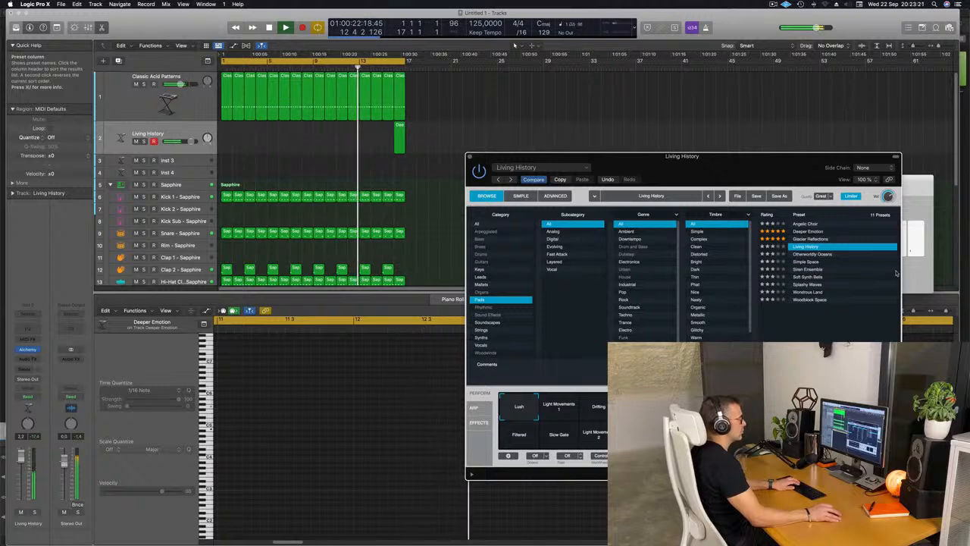
pyautogui.press('super+k')
pyautogui.press(';')
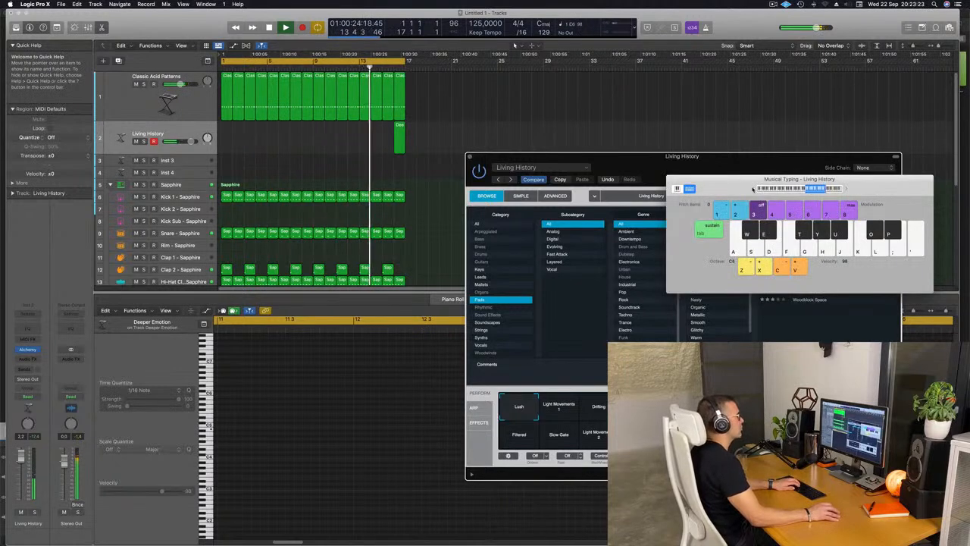
pyautogui.moveTo(739, 187); pyautogui.dragTo(642, 158)
pyautogui.press(';')
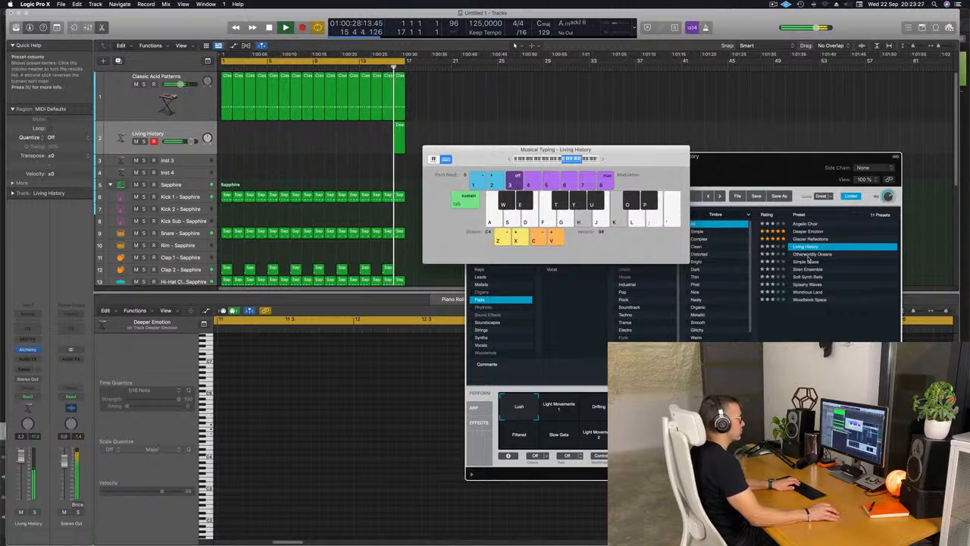
pyautogui.click(811, 262)
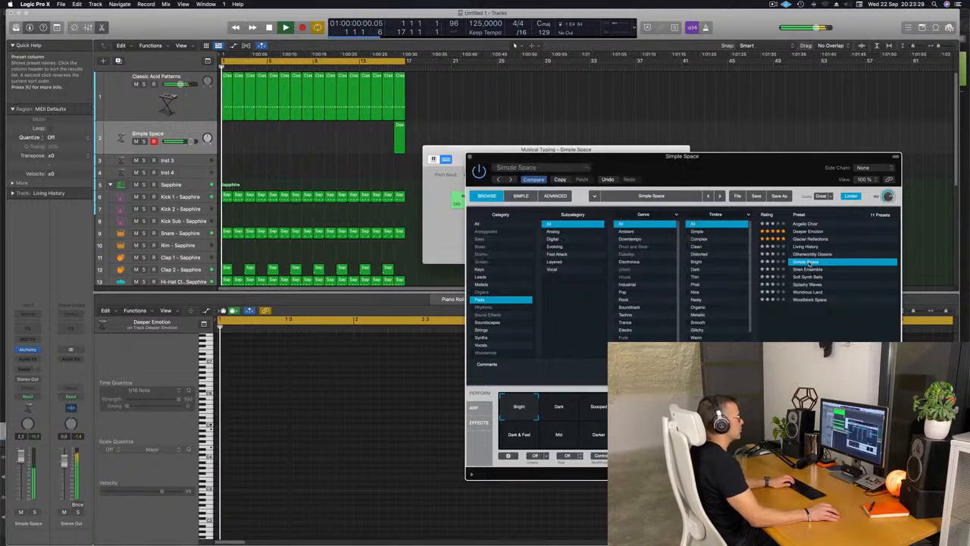
# Lower the Simple Space track's volume to -2.0 dB, then raise the Musical Typing octave to C5 and clear its window from the regions.
pyautogui.moveTo(577, 159); pyautogui.dragTo(687, 147)
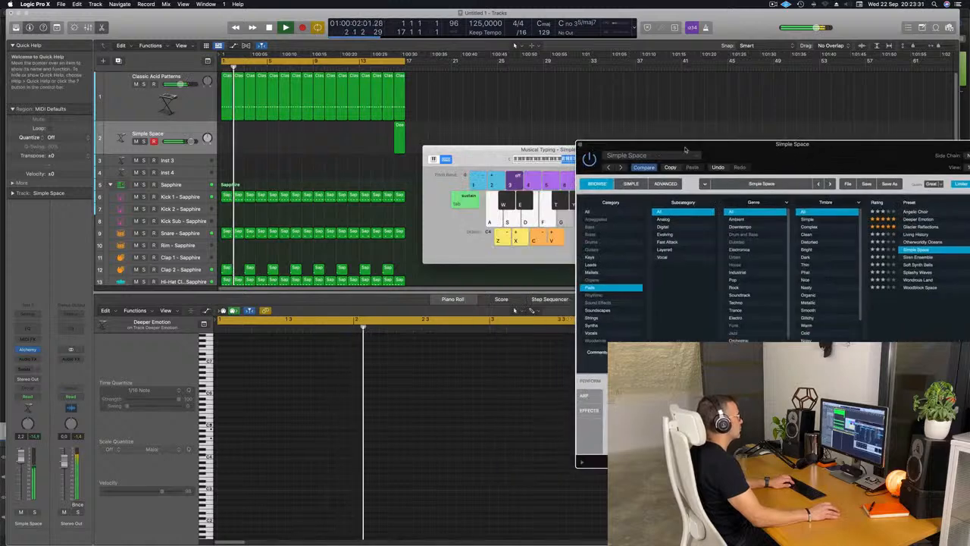
pyautogui.click(471, 159)
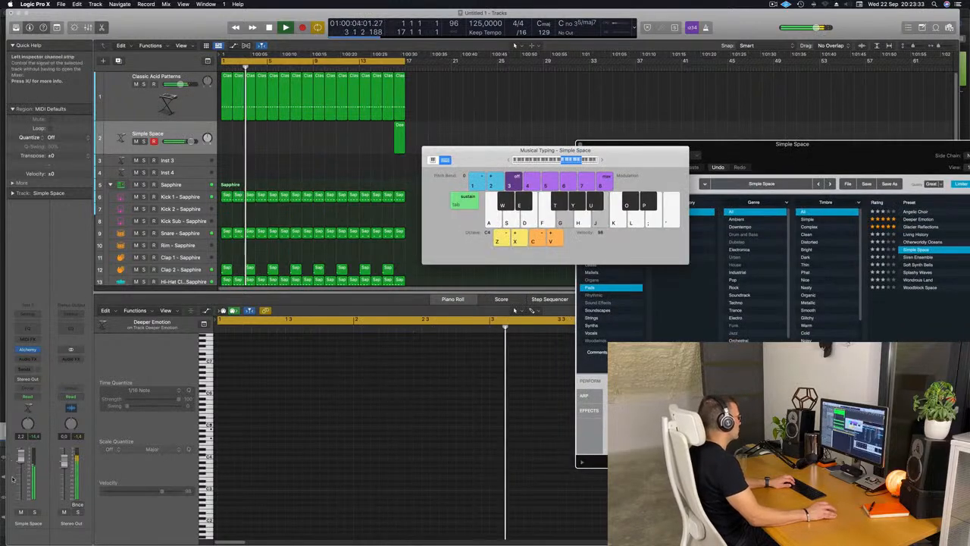
pyautogui.moveTo(23, 462); pyautogui.dragTo(23, 475)
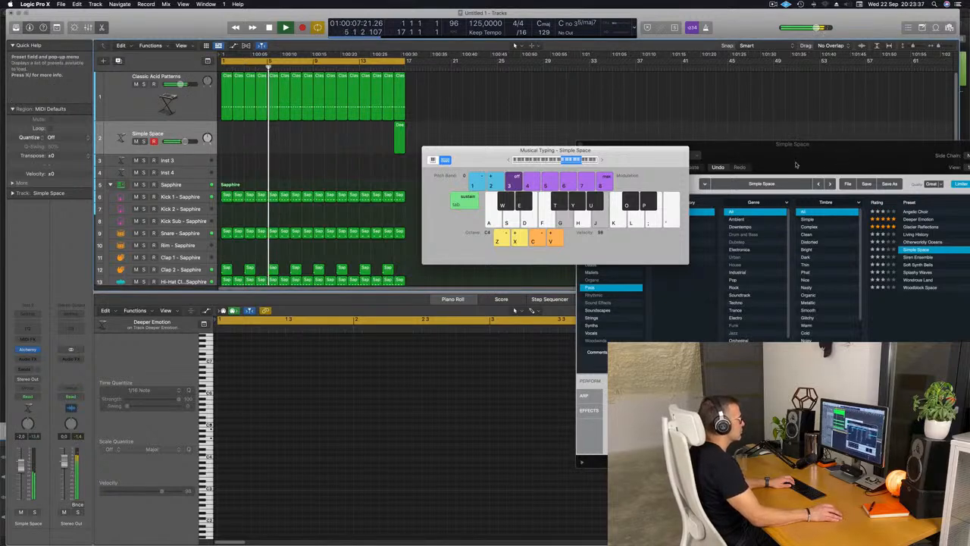
pyautogui.moveTo(849, 173); pyautogui.dragTo(727, 199)
pyautogui.click(601, 160)
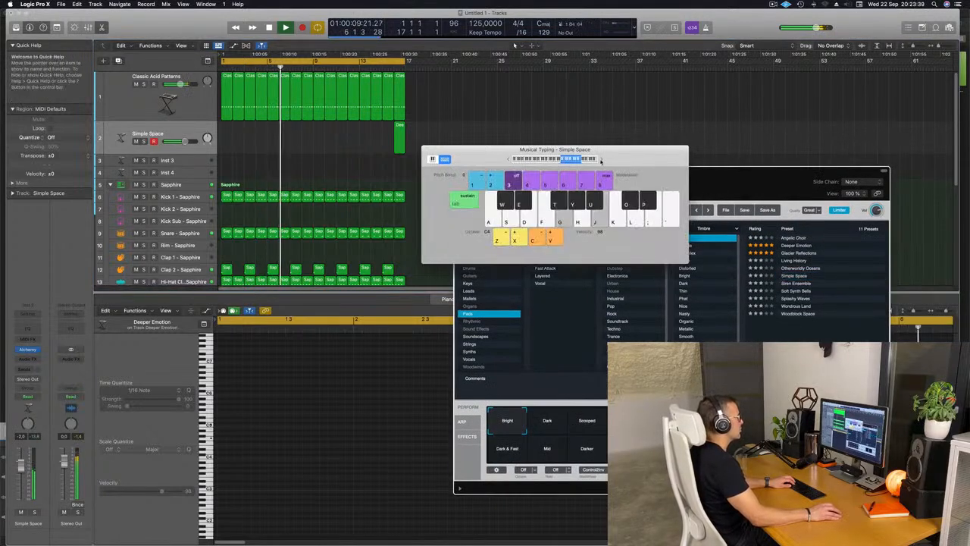
pyautogui.moveTo(602, 160); pyautogui.dragTo(724, 172)
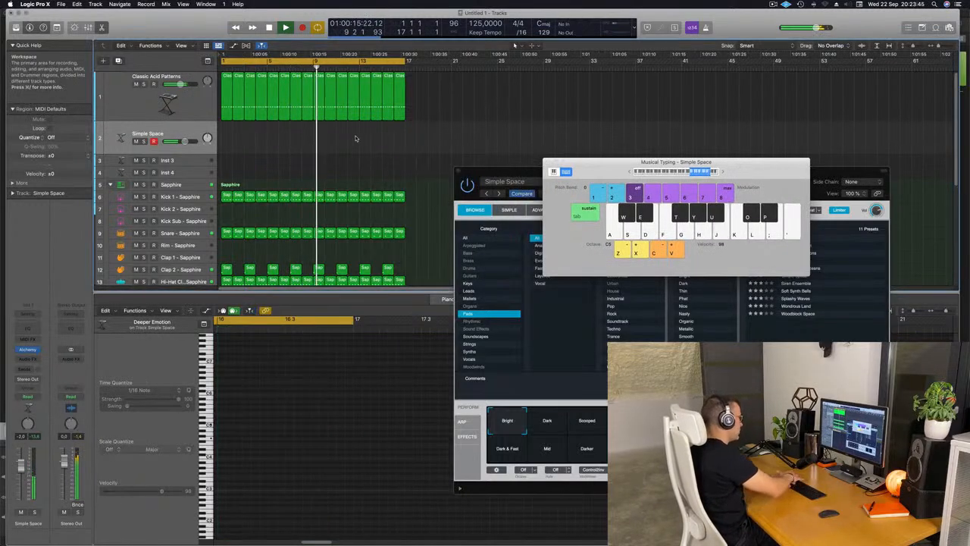
# Record one long sustained pad note on the Simple Space track, starting at bar 3 and holding it past bar 7.
pyautogui.press('r')
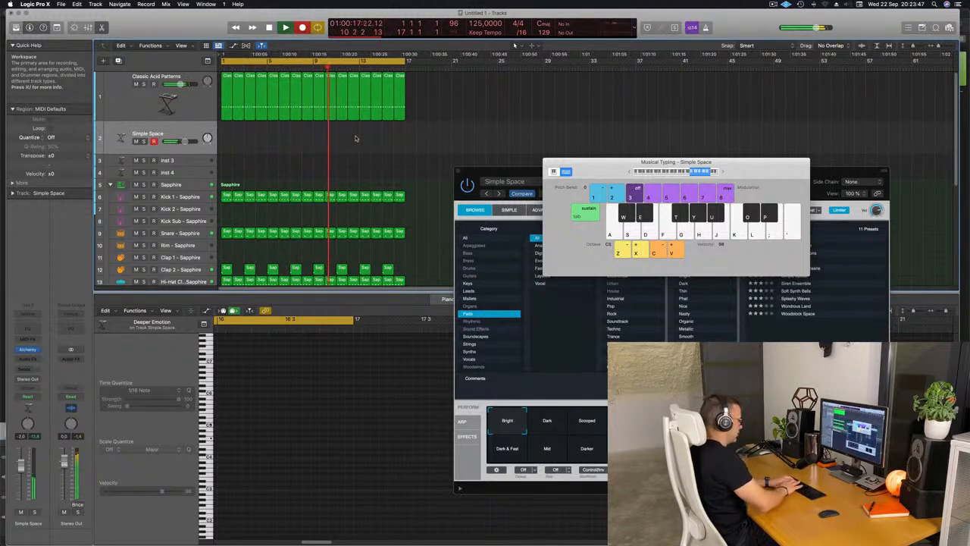
pyautogui.press('space')
pyautogui.press('space')
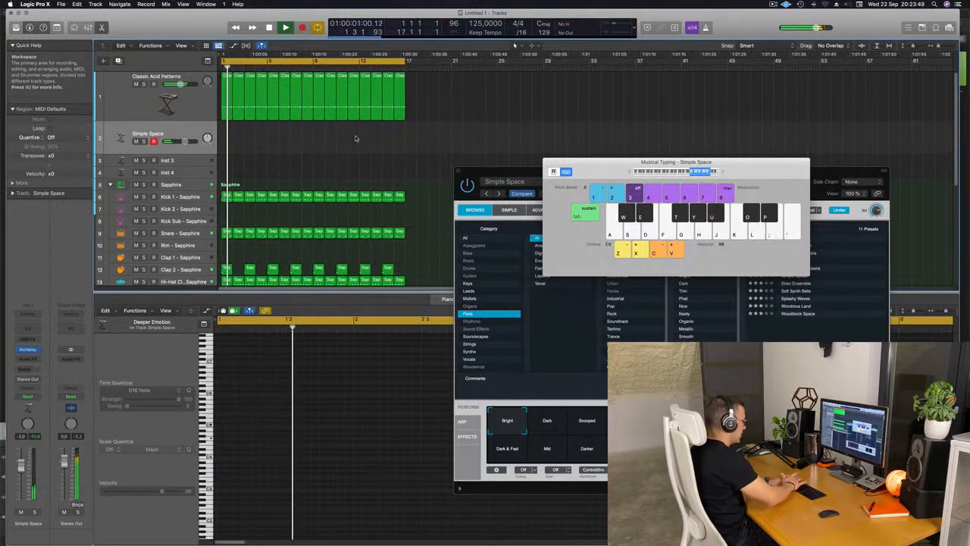
pyautogui.press('r')
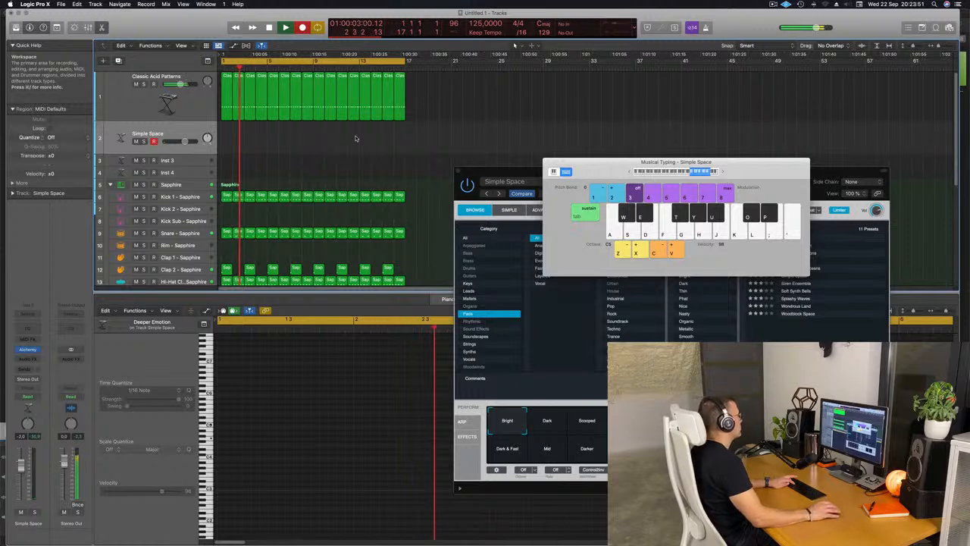
pyautogui.press('j')
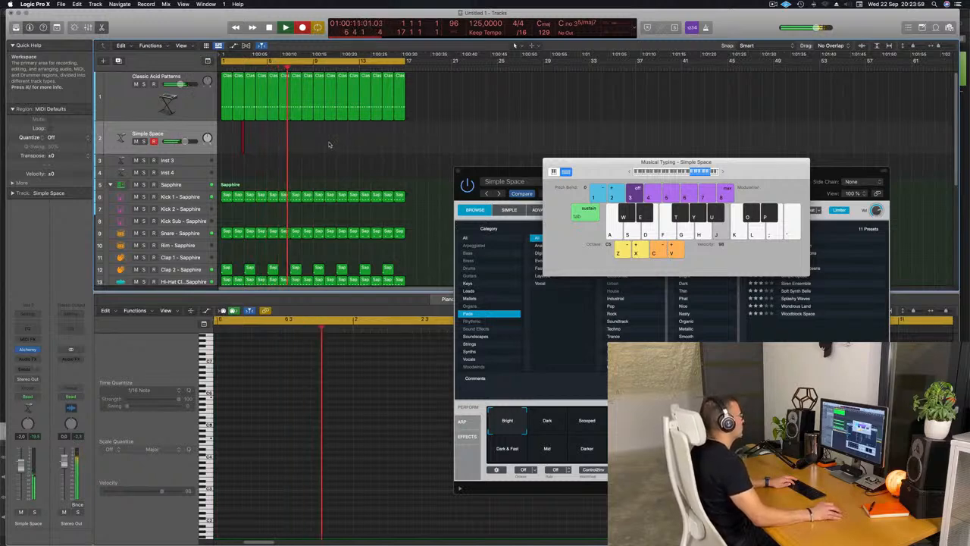
pyautogui.press('space')
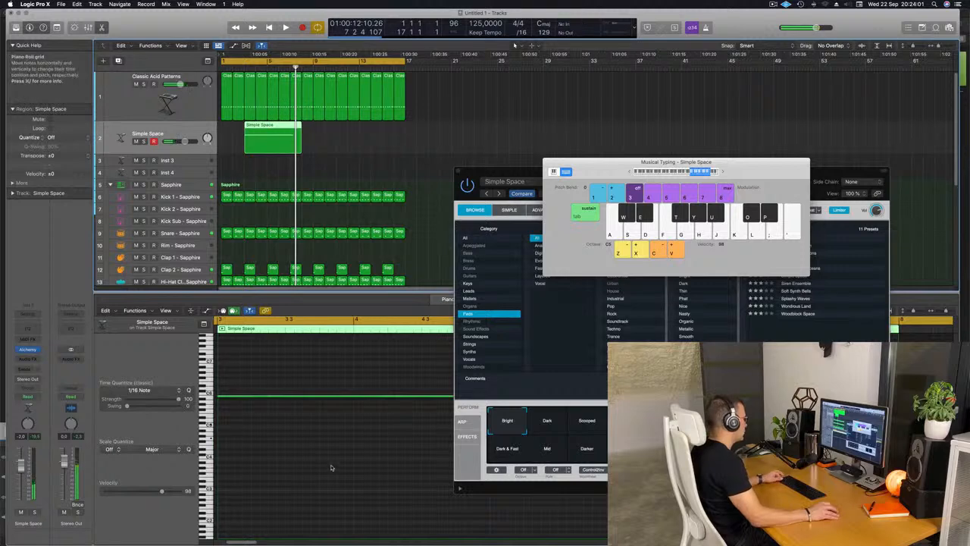
# Cut the recorded Simple Space region at bar 7, splitting the crossing note, and move the remaining four-bar region to bar 1.
pyautogui.hscroll(-5, 316, 451)
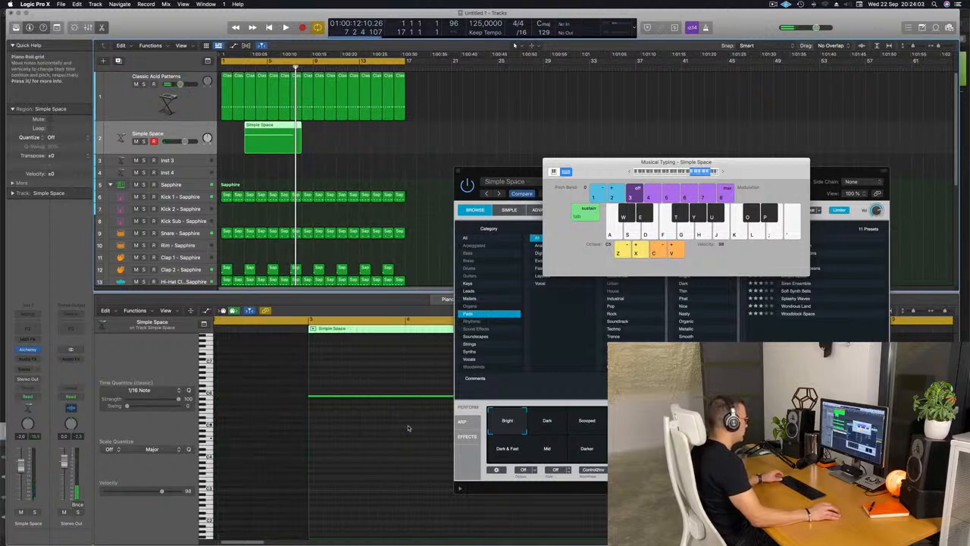
pyautogui.hscroll(3, 407, 428)
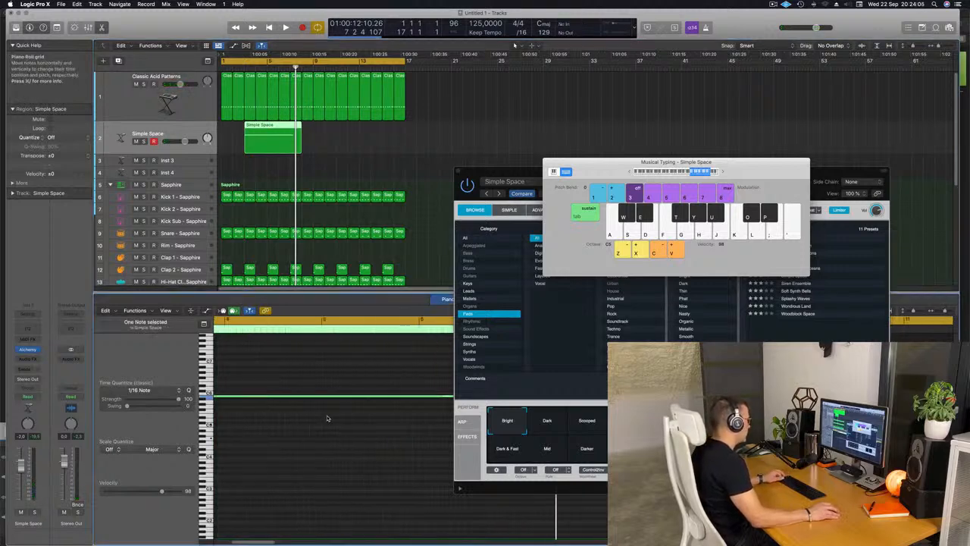
pyautogui.hscroll(-4, 328, 417)
pyautogui.hscroll(-5, 332, 418)
pyautogui.press('space')
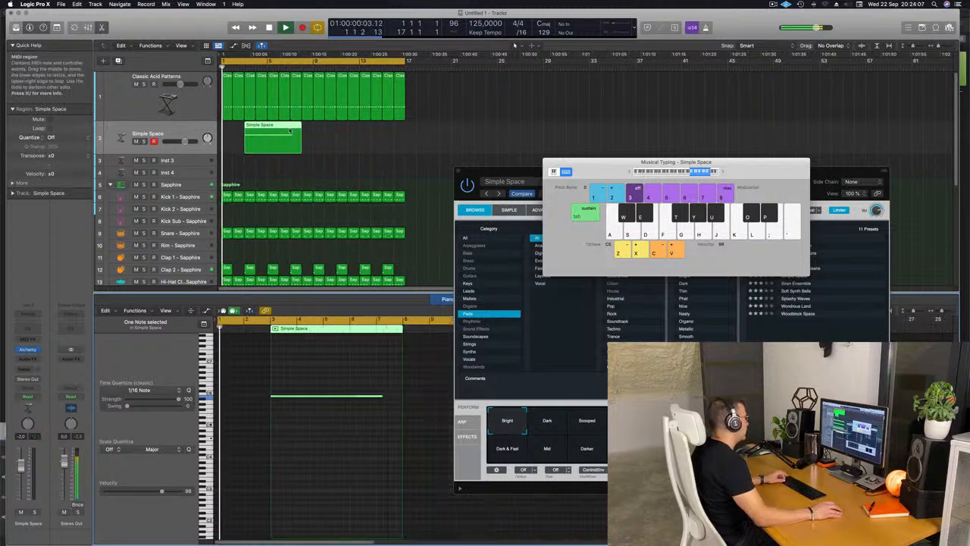
pyautogui.keyDown('super'); pyautogui.doubleClick(291, 131); pyautogui.keyUp('super')
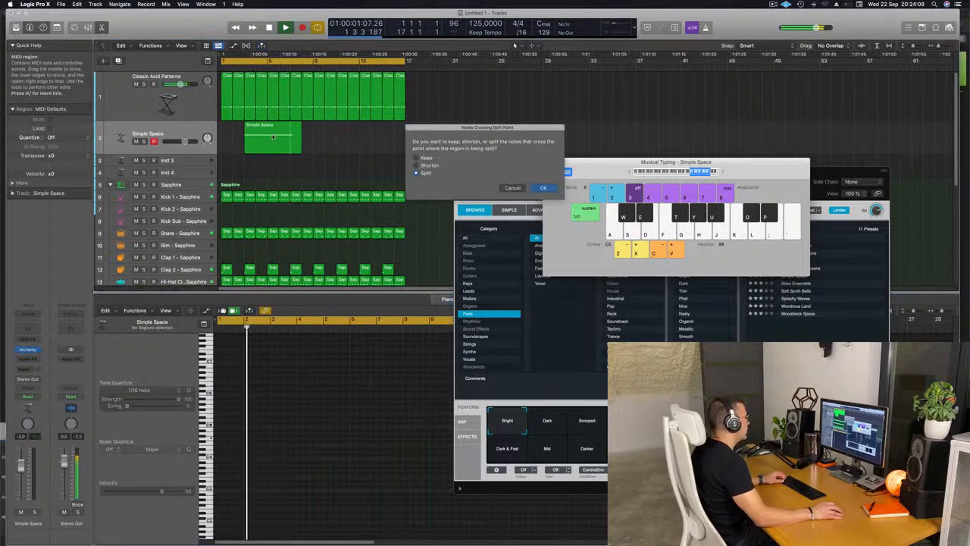
pyautogui.click(551, 189)
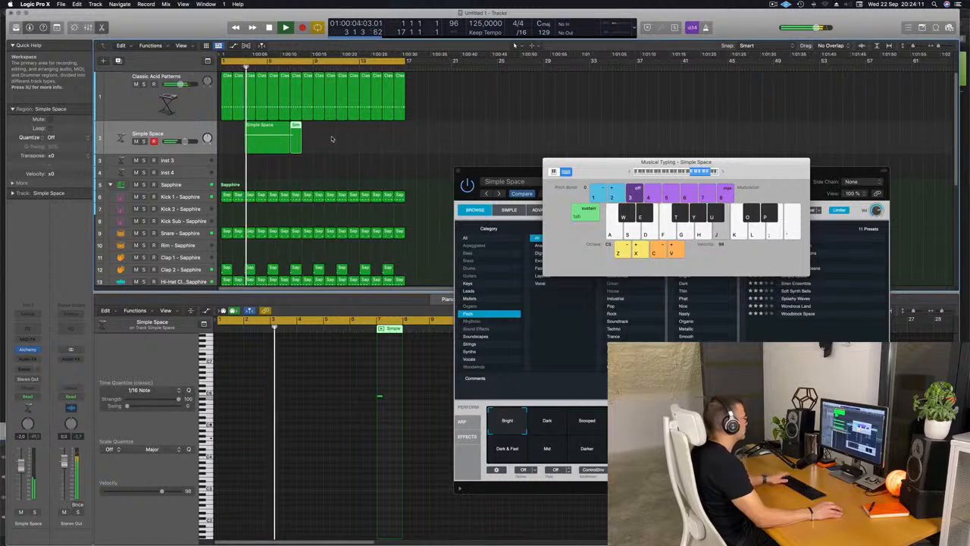
pyautogui.click(267, 131)
pyautogui.moveTo(267, 131); pyautogui.dragTo(244, 131)
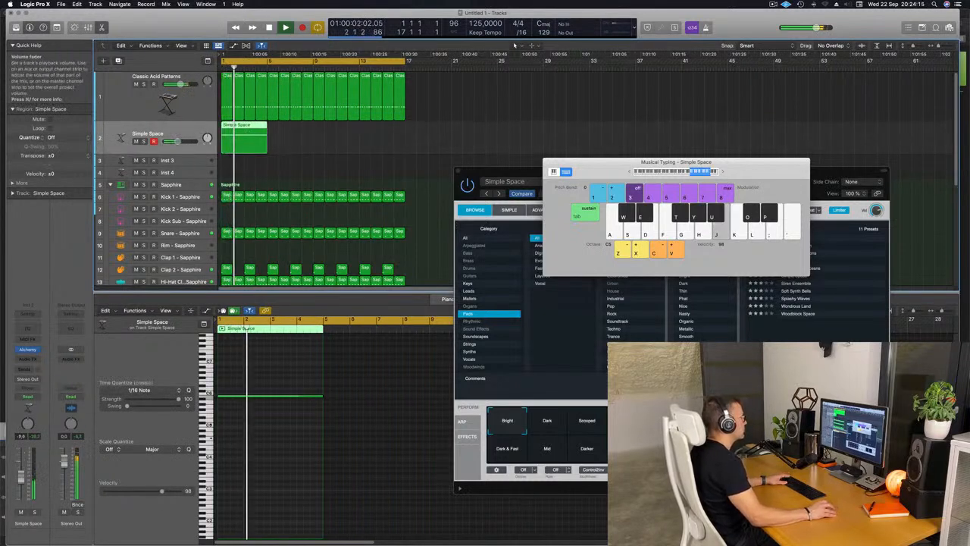
# Audition the Scooped, Dark, Resonant and Dark & Fast snapshots in Alchemy, and raise the Simple Space track's volume to -0.2 dB.
pyautogui.moveTo(528, 176); pyautogui.dragTo(391, 114)
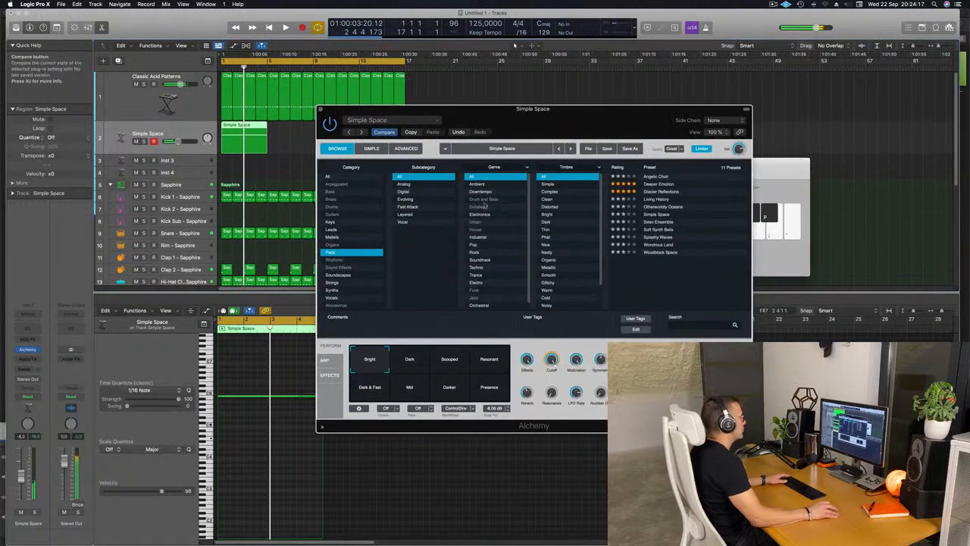
pyautogui.click(447, 361)
pyautogui.click(416, 362)
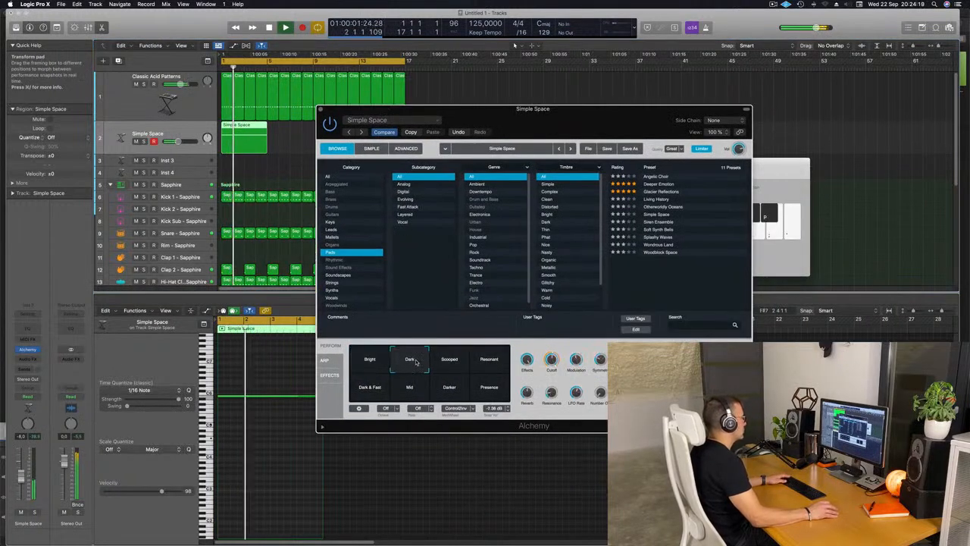
pyautogui.click(492, 361)
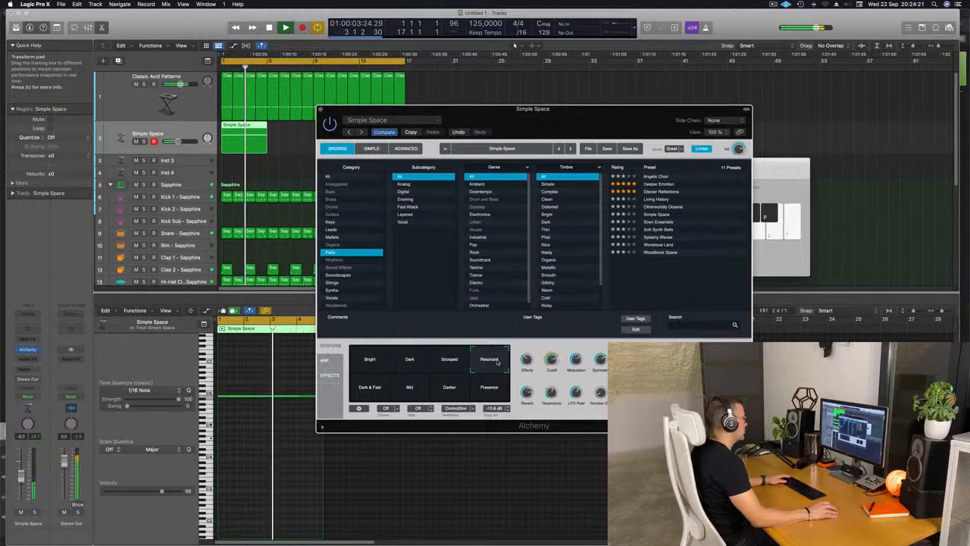
pyautogui.click(379, 387)
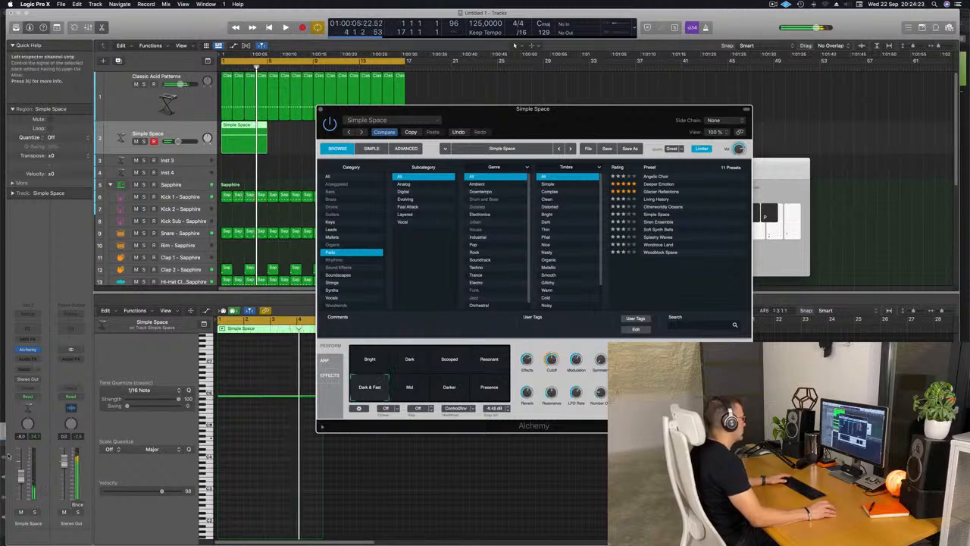
pyautogui.moveTo(20, 476); pyautogui.dragTo(20, 469)
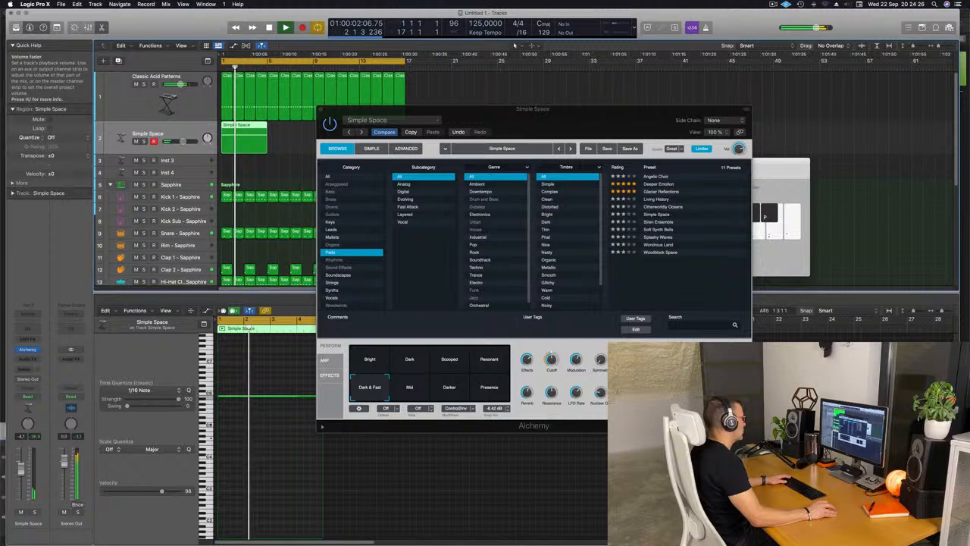
# Compare the Mid, Darker and Presence snapshots on the Transform pad and settle on Darker.
pyautogui.click(423, 392)
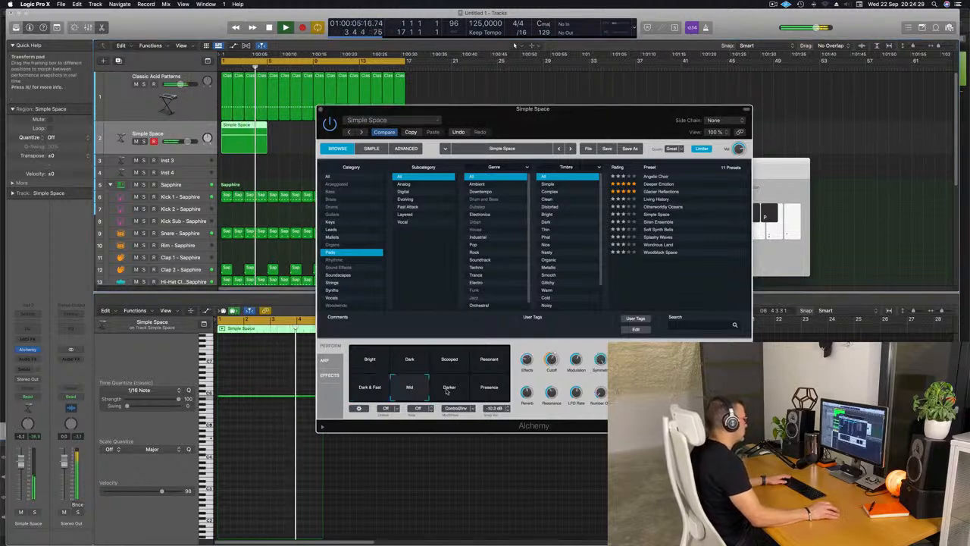
pyautogui.click(447, 391)
pyautogui.click(481, 391)
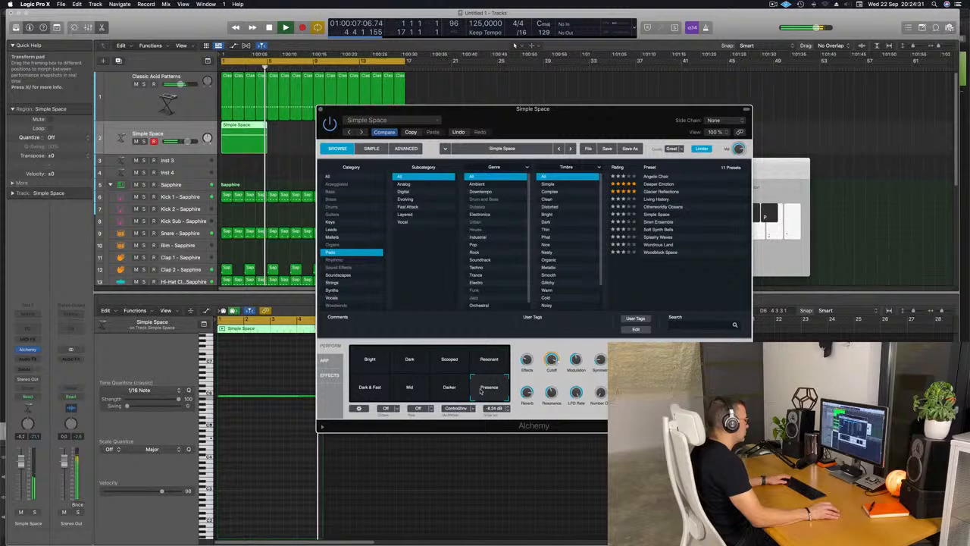
pyautogui.click(406, 392)
pyautogui.click(448, 391)
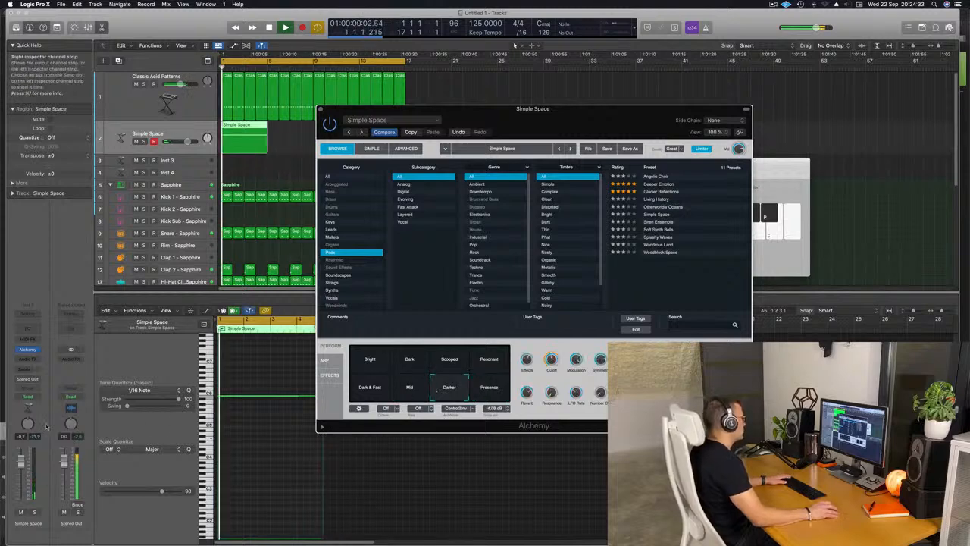
# Repeat the four-bar Simple Space region three times to fill all 16 bars.
pyautogui.moveTo(539, 119); pyautogui.dragTo(909, 131)
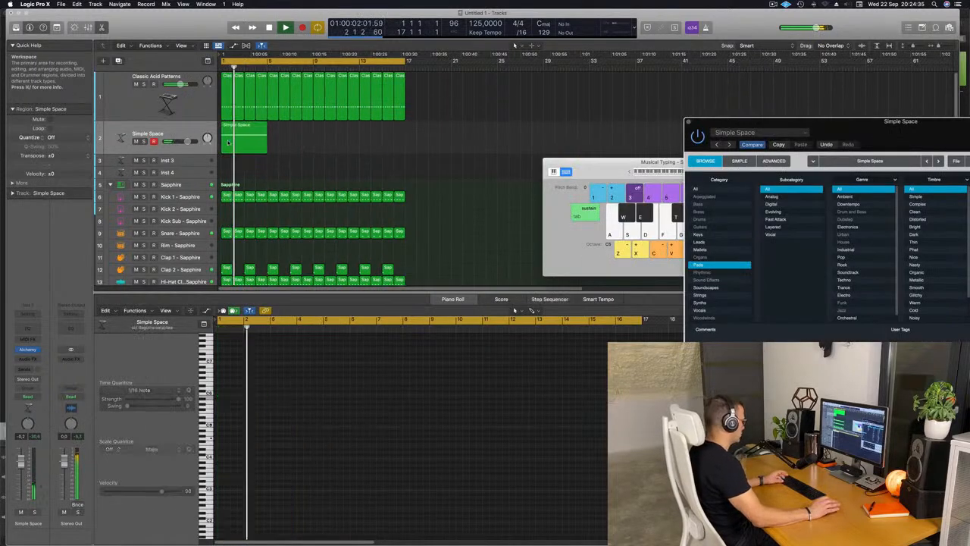
pyautogui.press('super+r')
pyautogui.press('super+r')
pyautogui.press('super+r')
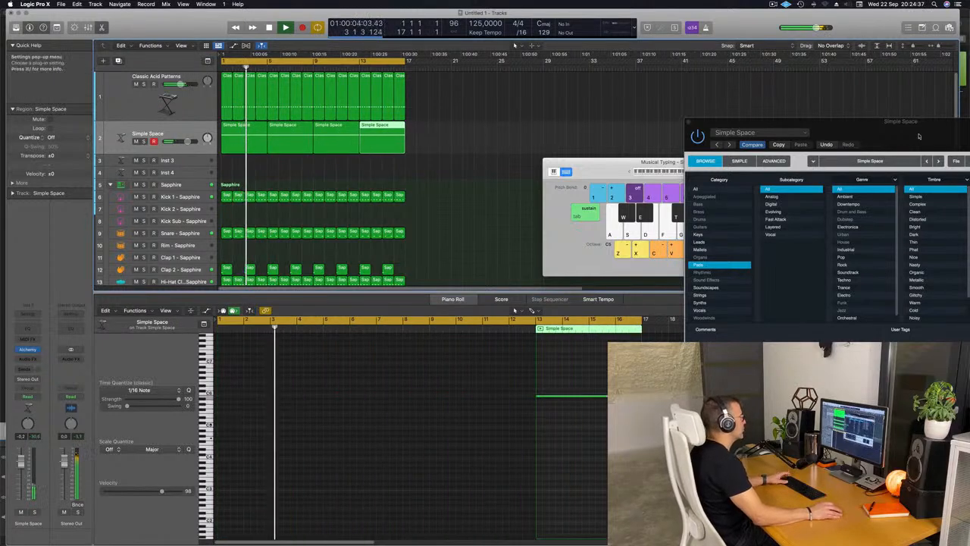
# Set the Simple Space track's volume to 0.3 dB, turn up Alchemy's overall preset volume and close the instrument window.
pyautogui.moveTo(908, 126); pyautogui.dragTo(643, 60)
pyautogui.press('space')
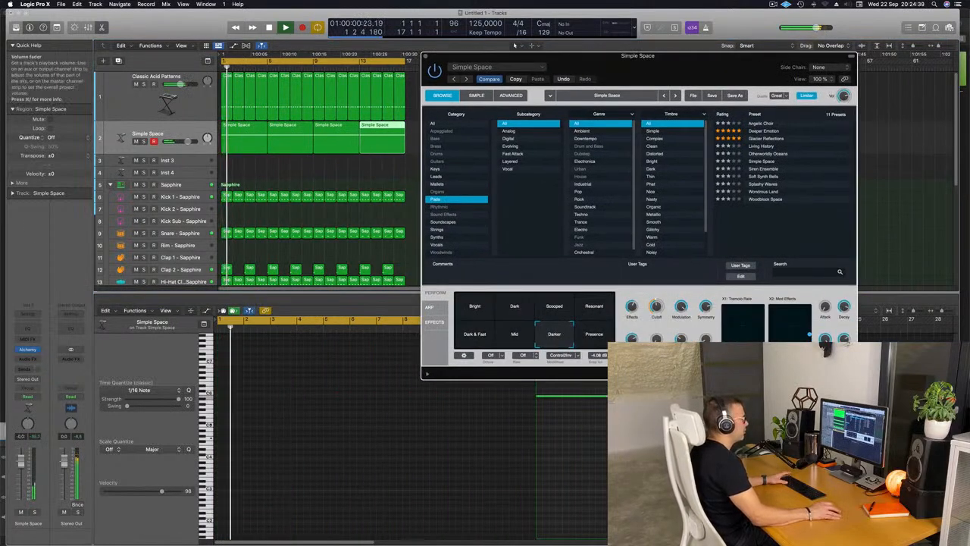
pyautogui.moveTo(187, 141); pyautogui.dragTo(189, 142)
pyautogui.press('space')
pyautogui.press('space')
pyautogui.moveTo(844, 97); pyautogui.dragTo(844, 91)
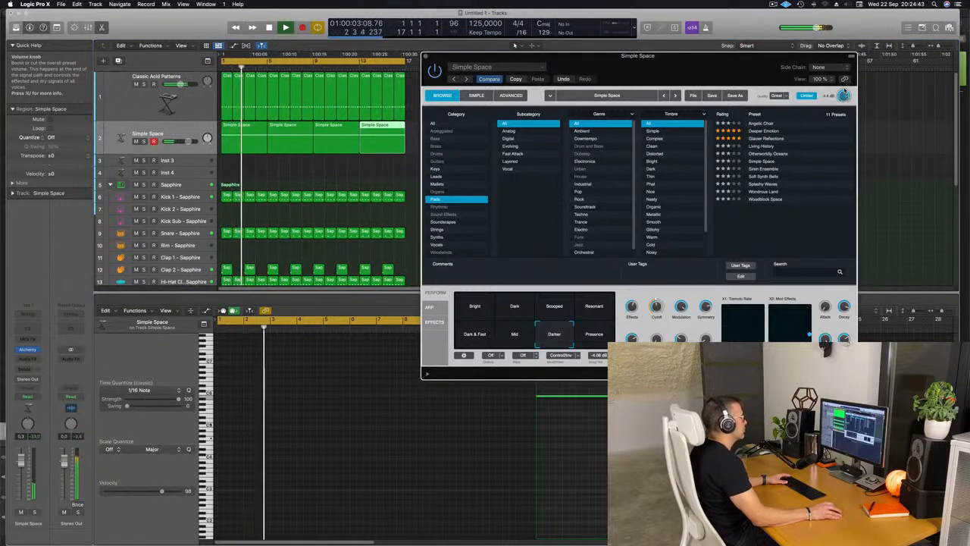
pyautogui.moveTo(619, 59); pyautogui.dragTo(636, 61)
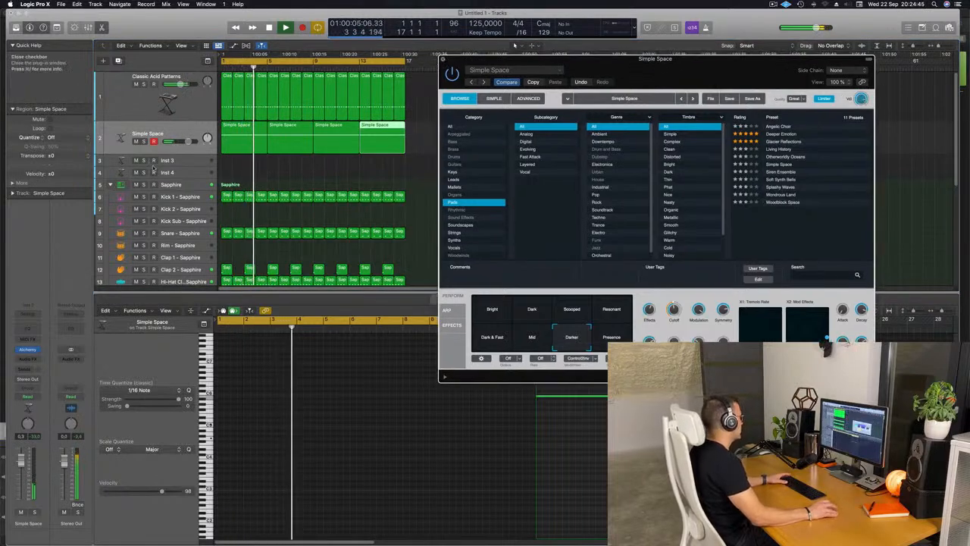
pyautogui.click(444, 59)
# Insert the Step FX multi-effect as an audio effect on the Simple Space track.
pyautogui.press('space')
pyautogui.press('space')
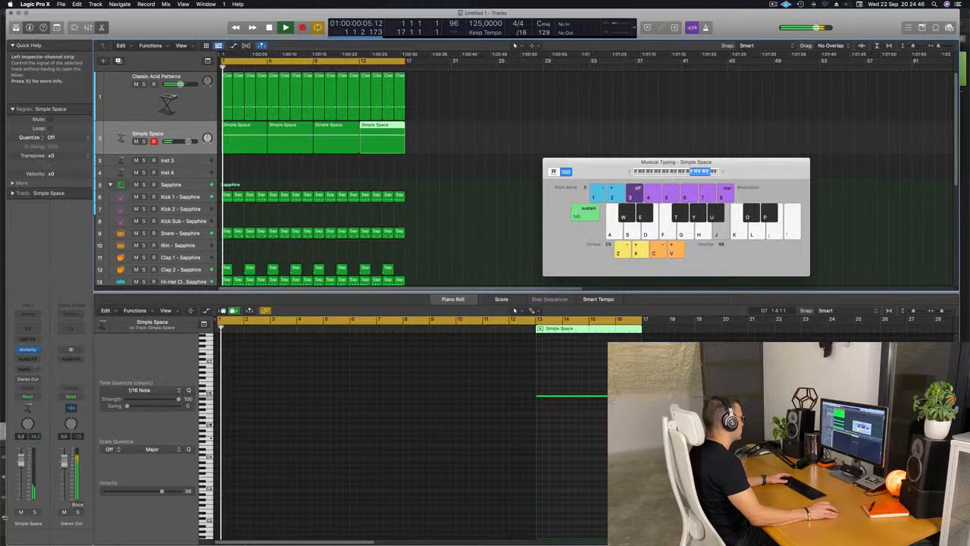
pyautogui.click(39, 359)
pyautogui.moveTo(46, 515)
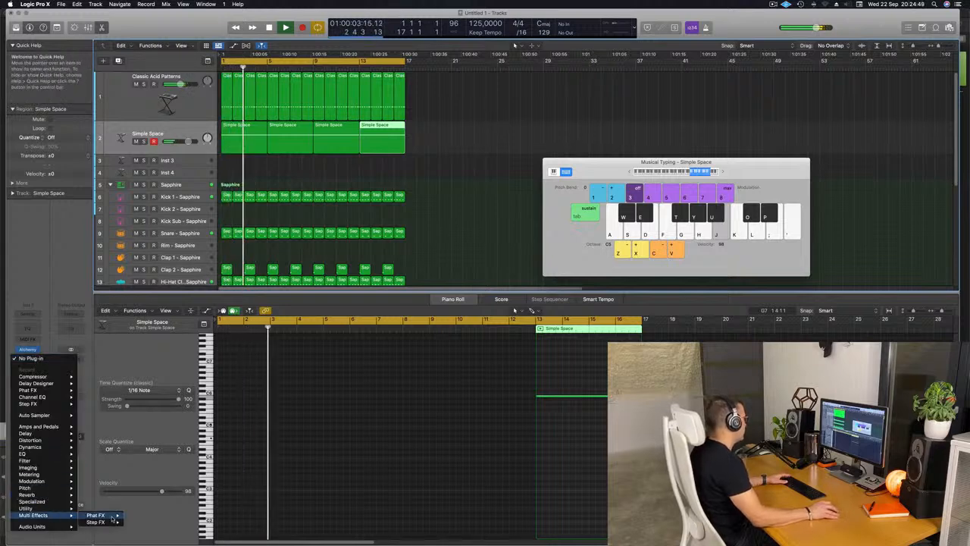
pyautogui.click(138, 523)
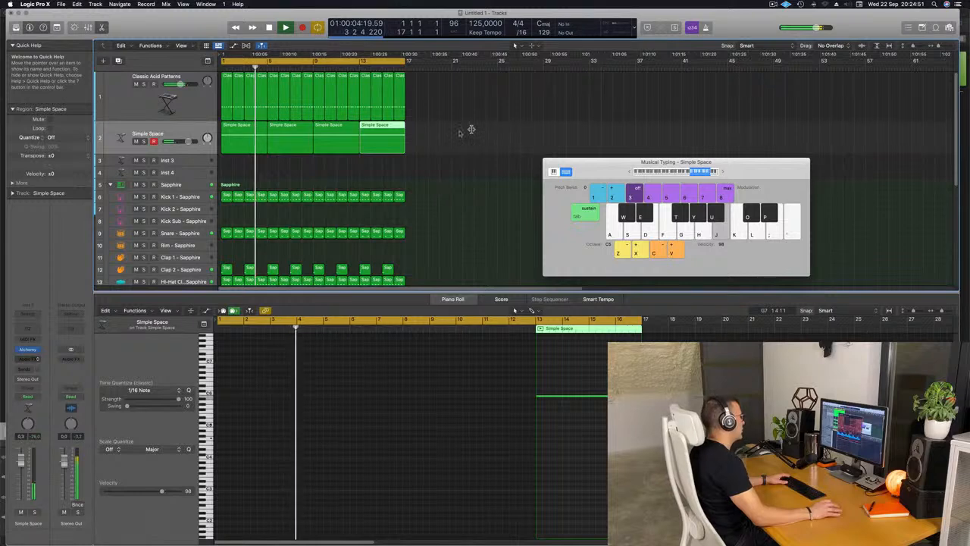
pyautogui.moveTo(541, 113); pyautogui.dragTo(657, 111)
# Play the pad from bar 1 with Step FX active and raise the Simple Space track's volume to +2.9 dB.
pyautogui.press('space')
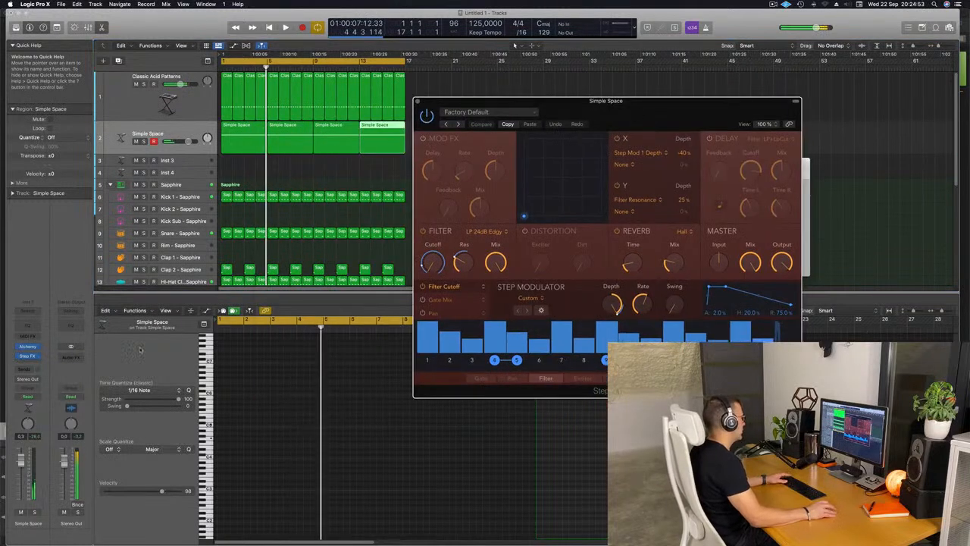
pyautogui.press('space')
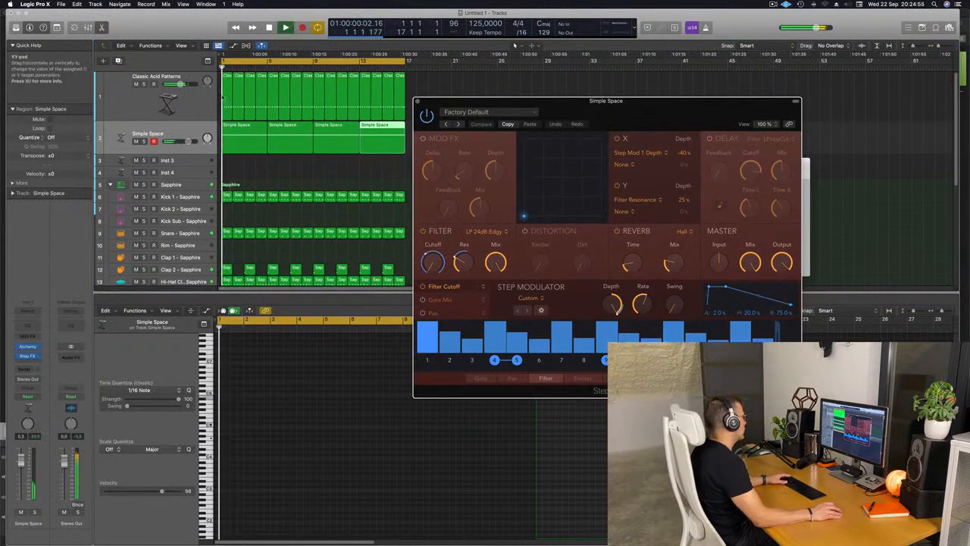
pyautogui.click(187, 134)
pyautogui.moveTo(188, 142); pyautogui.dragTo(190, 142)
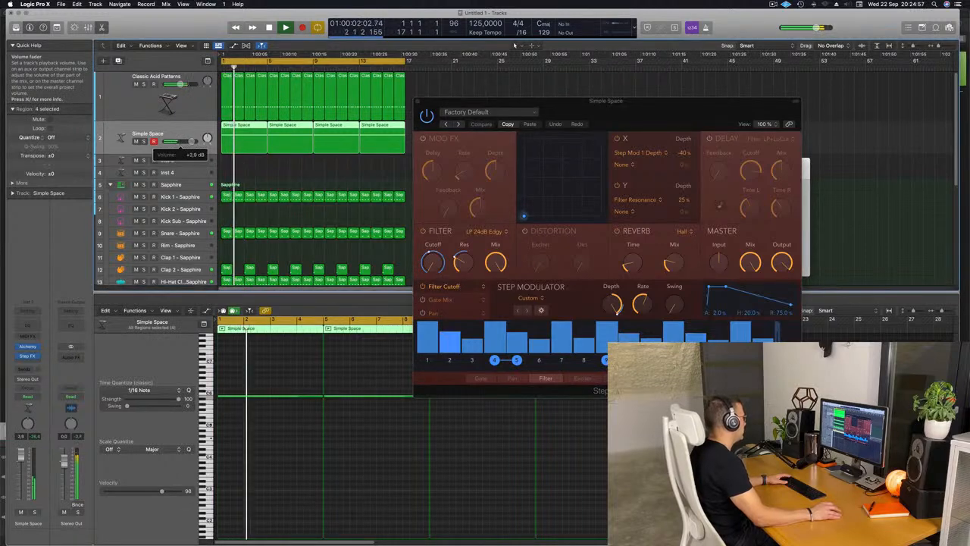
# Load the Broken Echoes preset in the Simple Space track's Step FX, set the master Mix to 50.9% and close the plug-in.
pyautogui.moveTo(641, 102); pyautogui.dragTo(532, 114)
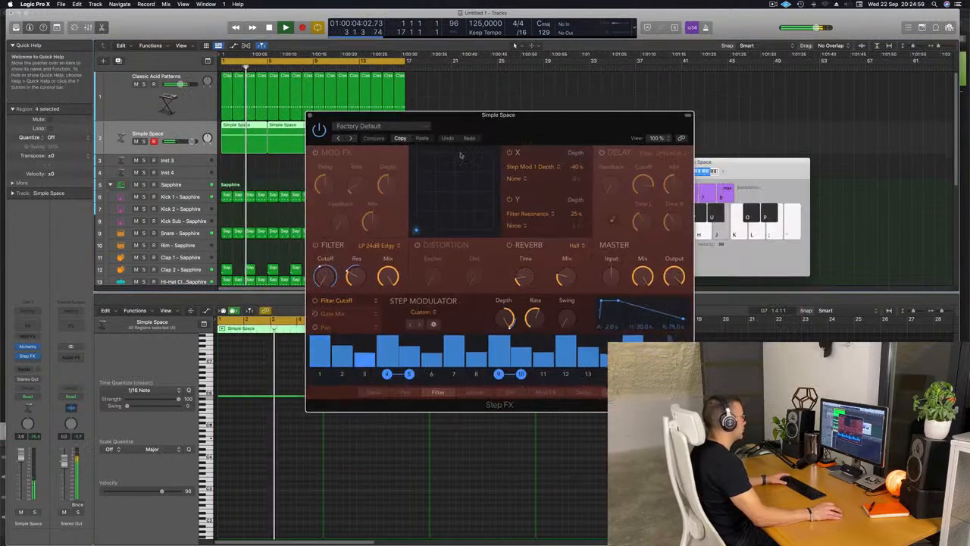
pyautogui.click(351, 137)
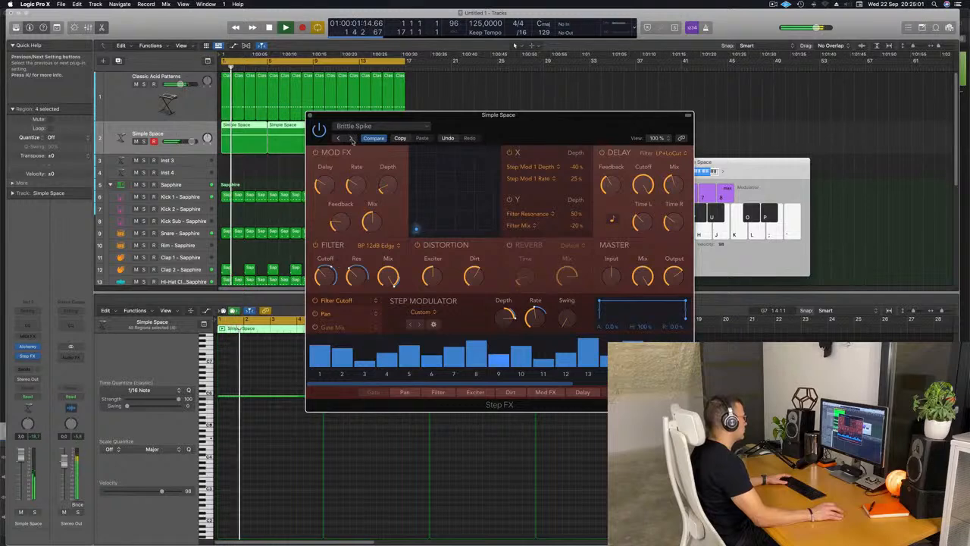
pyautogui.click(351, 138)
pyautogui.click(372, 126)
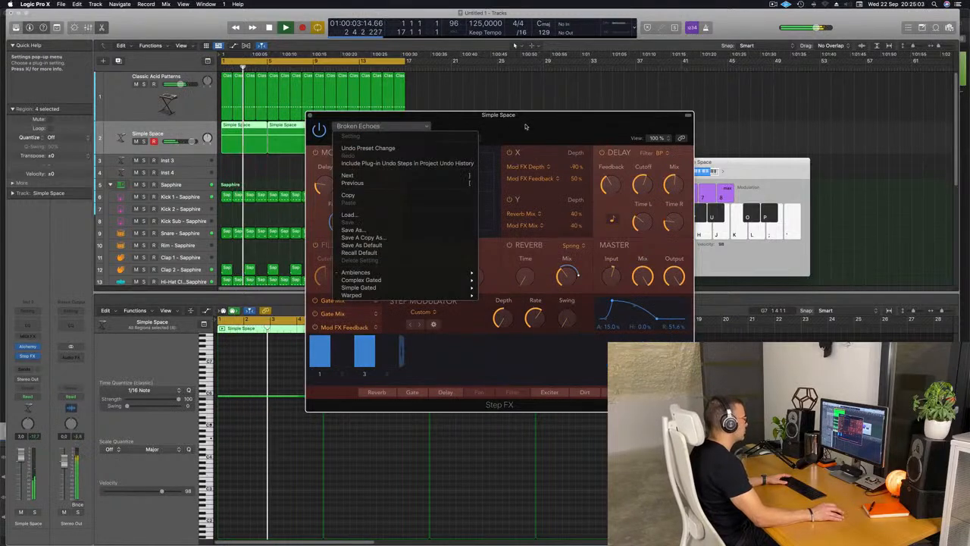
pyautogui.click(525, 127)
pyautogui.moveTo(526, 126); pyautogui.dragTo(542, 157)
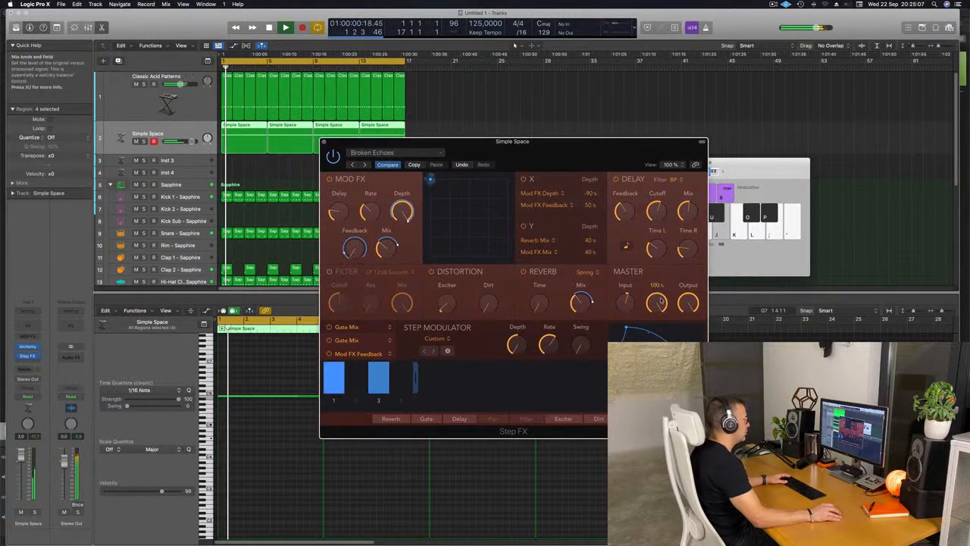
pyautogui.moveTo(661, 301); pyautogui.dragTo(660, 307)
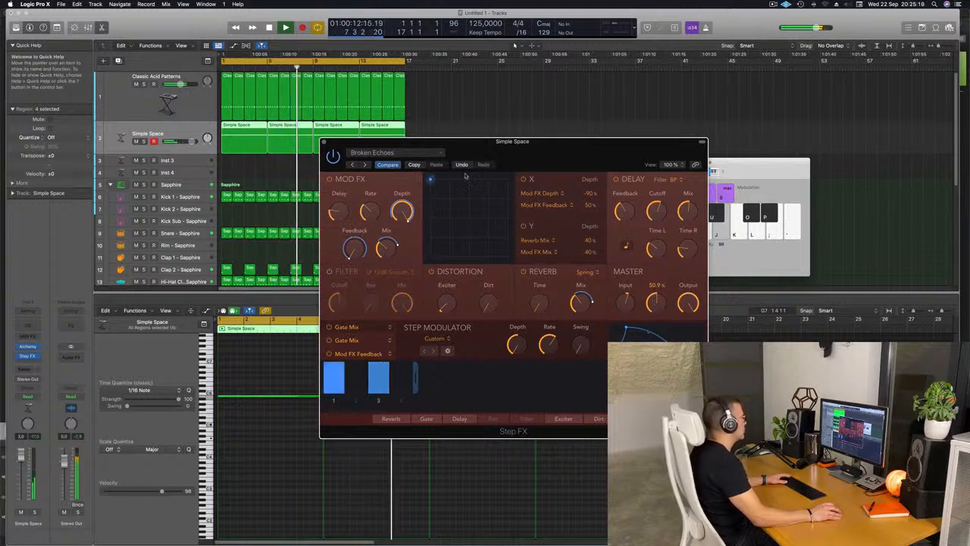
pyautogui.click(323, 141)
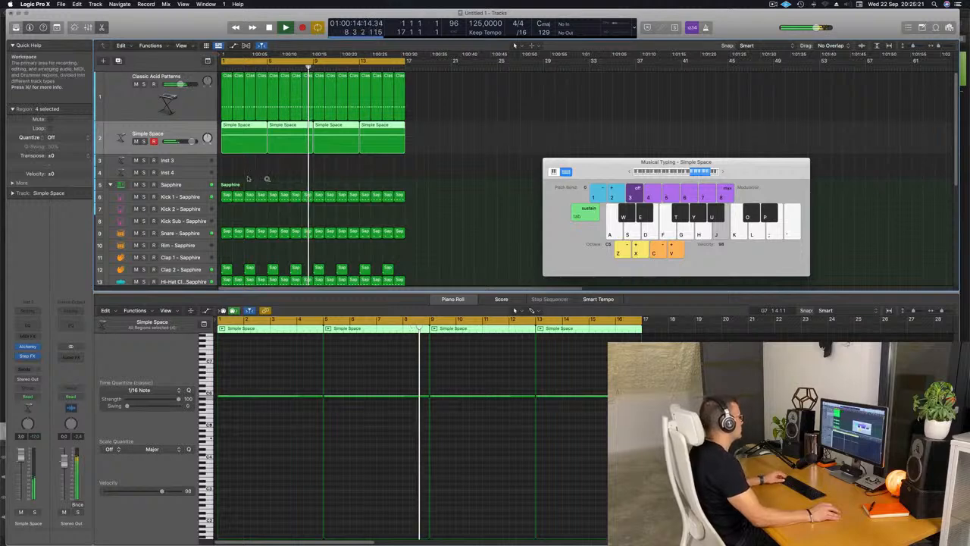
# Copy the first Classic Acid Patterns region to bar 1 of the Inst 3 track.
pyautogui.press('super+Left')
pyautogui.press('super+Left')
pyautogui.press('Return')
pyautogui.click(182, 160)
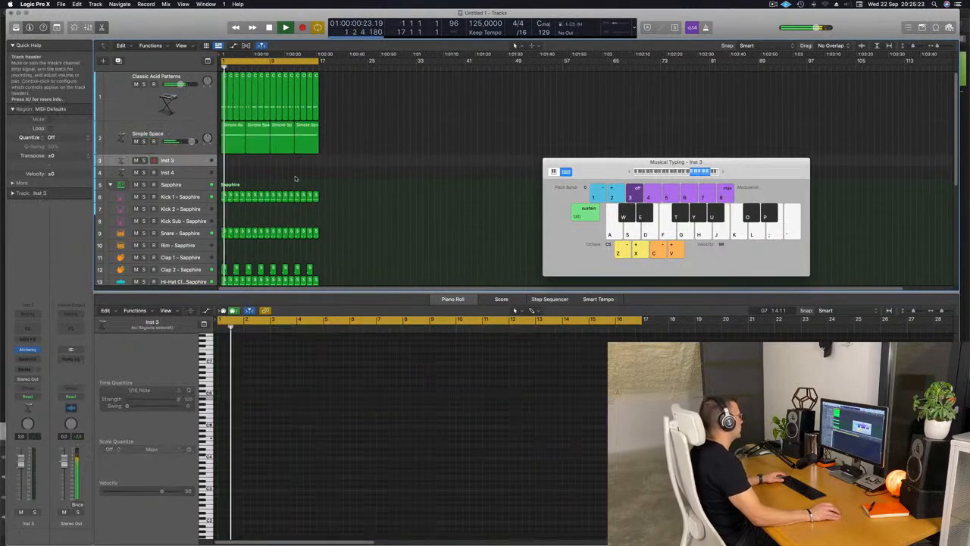
pyautogui.scroll(-5, 355, 190)
pyautogui.scroll(5, 355, 191)
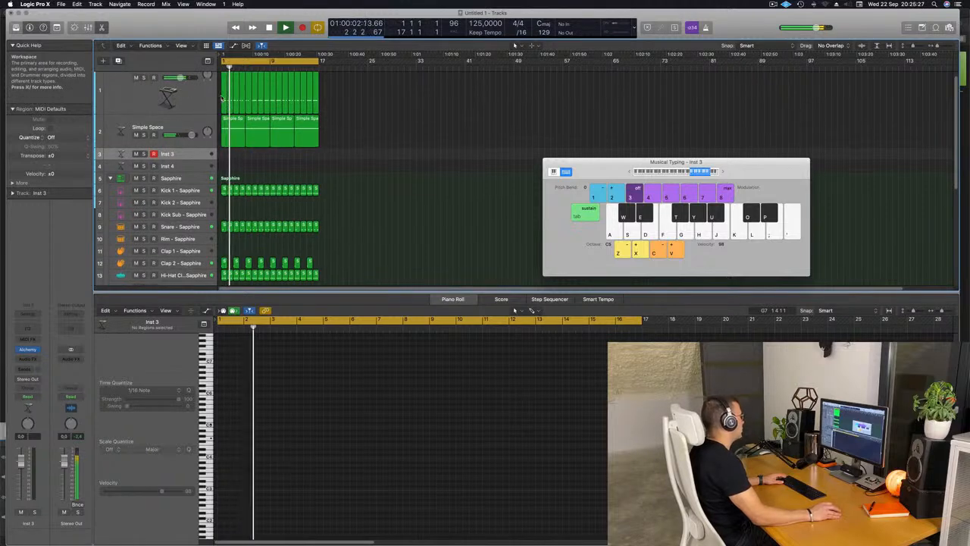
pyautogui.click(223, 100)
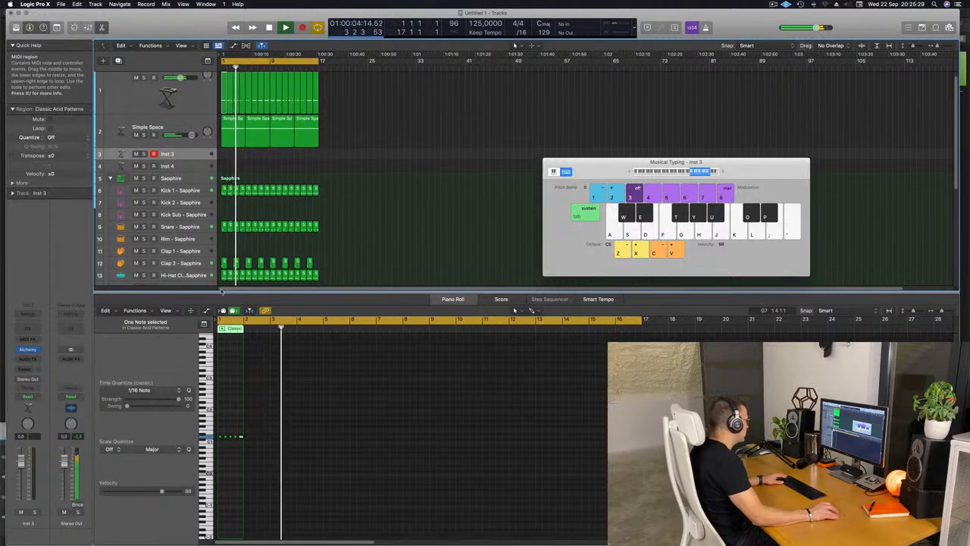
pyautogui.scroll(-1, 339, 203)
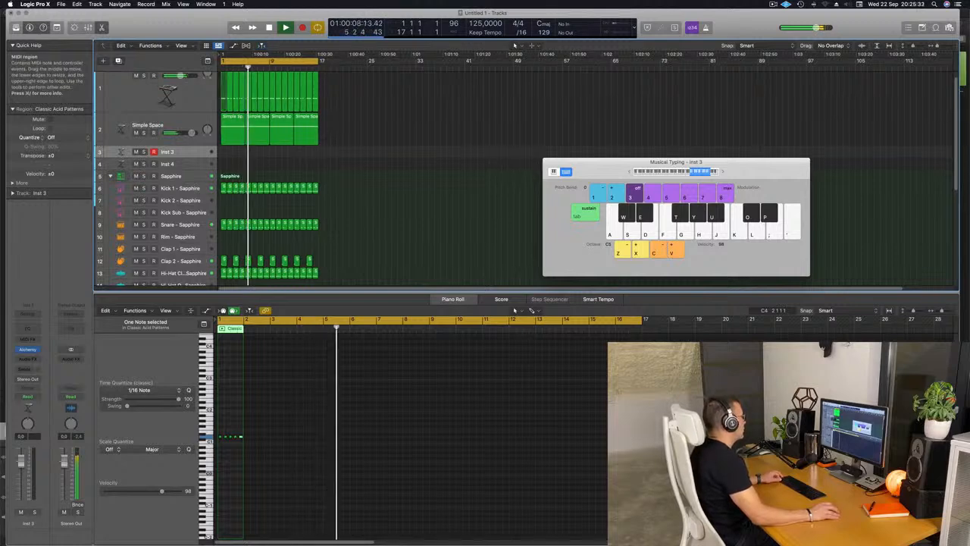
pyautogui.moveTo(224, 100); pyautogui.dragTo(223, 153)
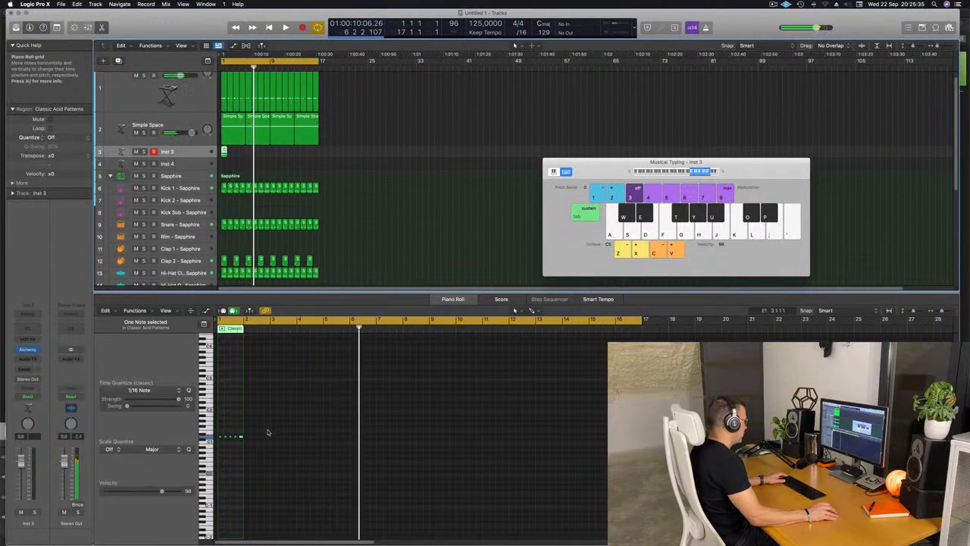
# Delete all but the first note in the copied Inst 3 region and play from bar 1.
pyautogui.moveTo(267, 432); pyautogui.dragTo(214, 461)
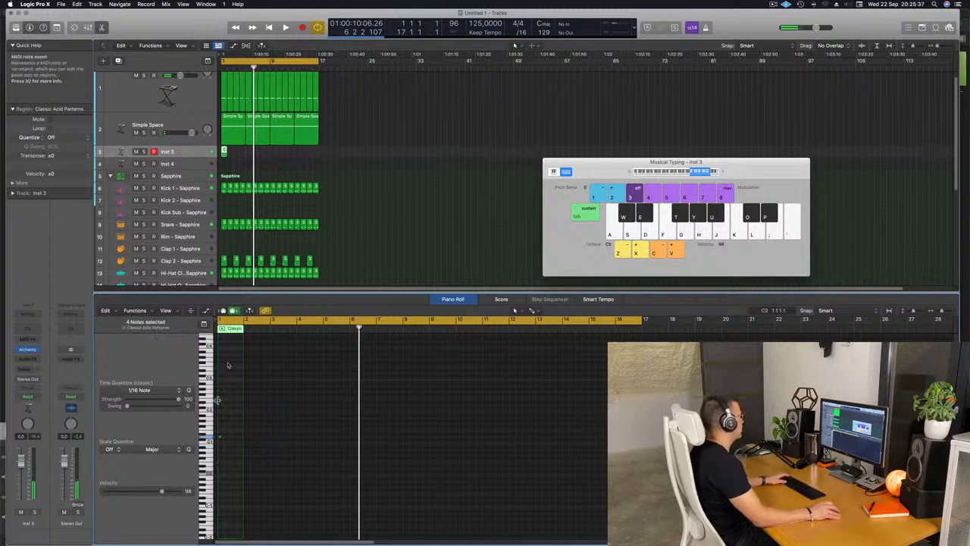
pyautogui.press('space')
pyautogui.scroll(8, 259, 154)
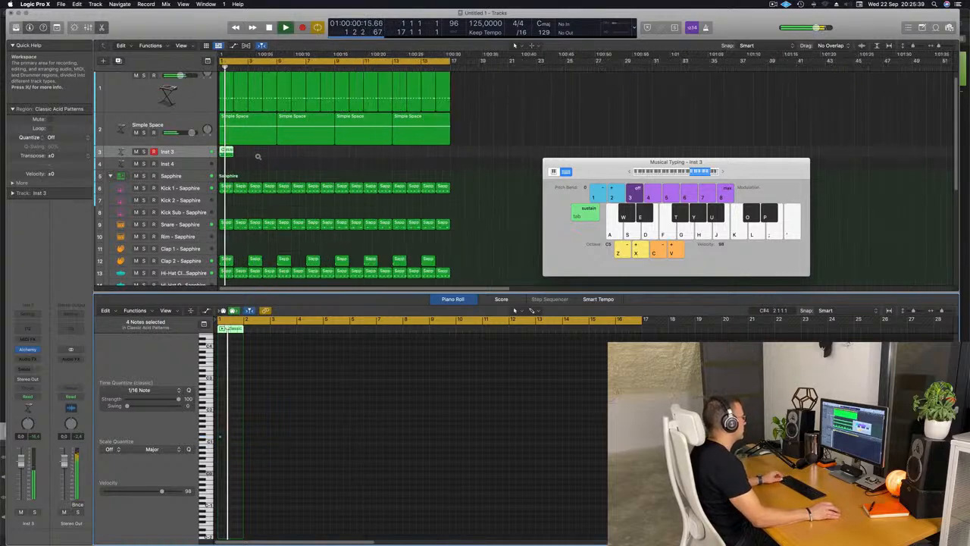
pyautogui.press('Return')
# Load the Brass preset Bright Punchy Synth in the Inst 3 track's Alchemy.
pyautogui.click(179, 154)
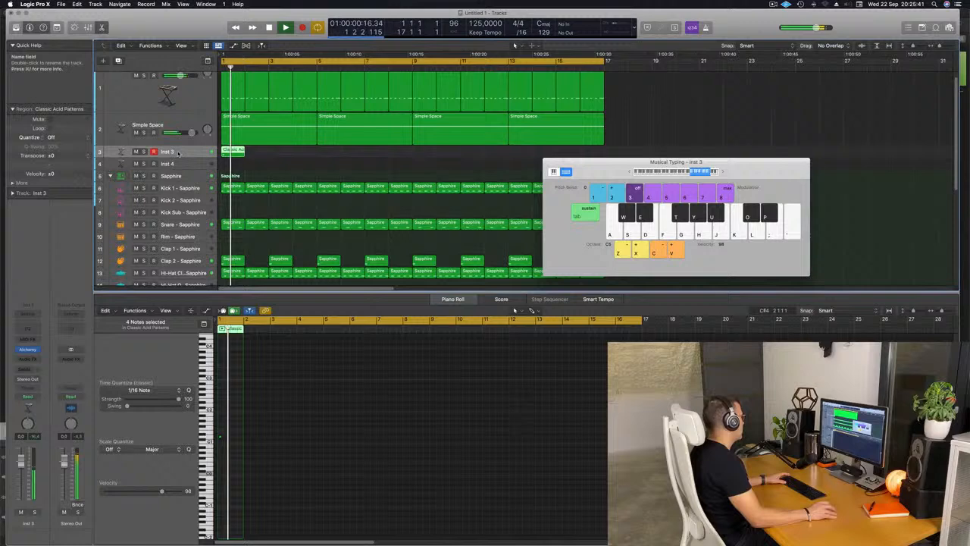
pyautogui.click(28, 350)
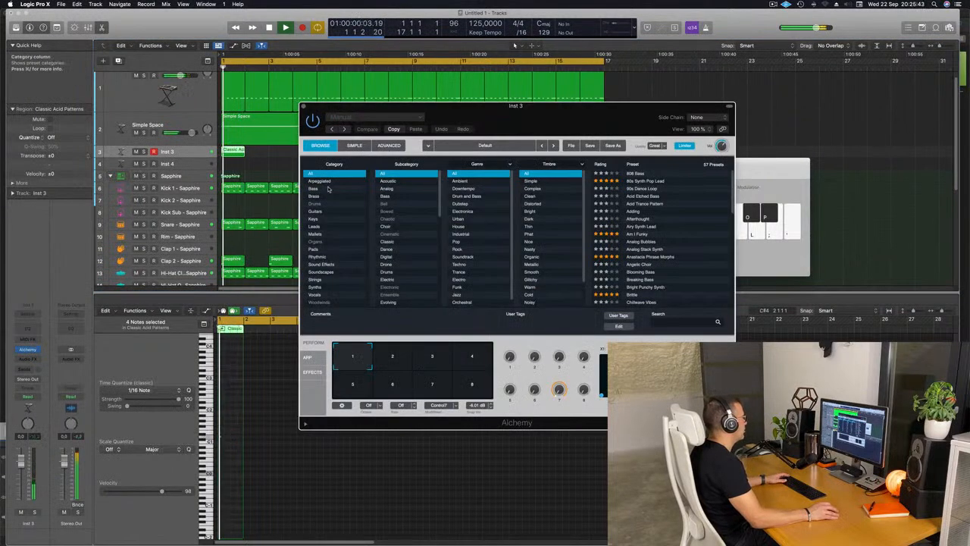
pyautogui.click(314, 196)
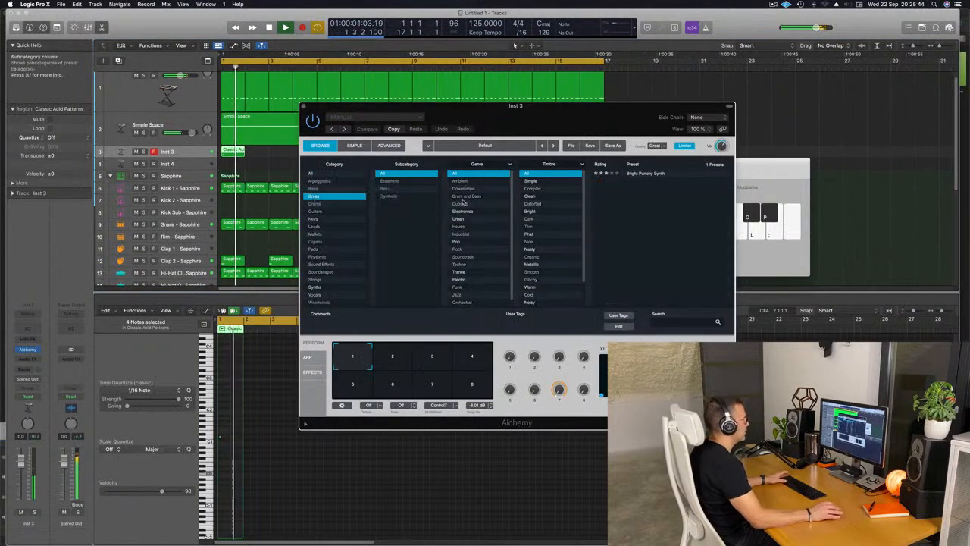
pyautogui.click(642, 173)
pyautogui.moveTo(573, 121); pyautogui.dragTo(543, 129)
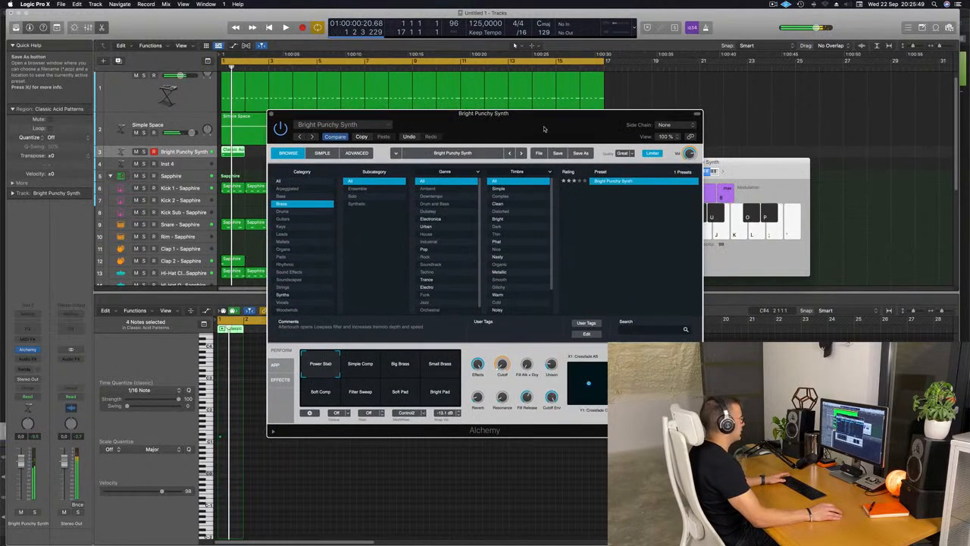
# Reopen the Bright Punchy Synth region in the piano roll and transpose its single note up two octaves.
pyautogui.doubleClick(234, 152)
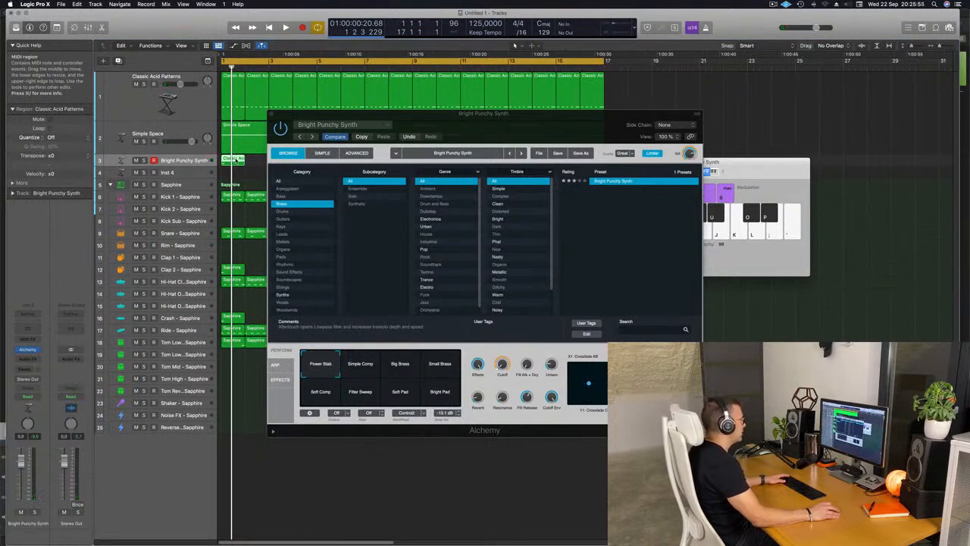
pyautogui.moveTo(513, 128); pyautogui.dragTo(665, 97)
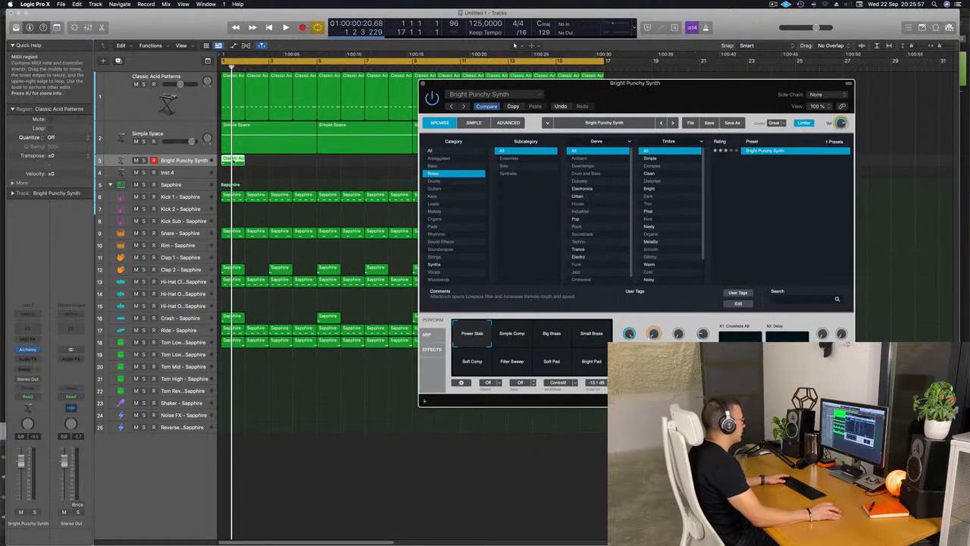
pyautogui.doubleClick(237, 159)
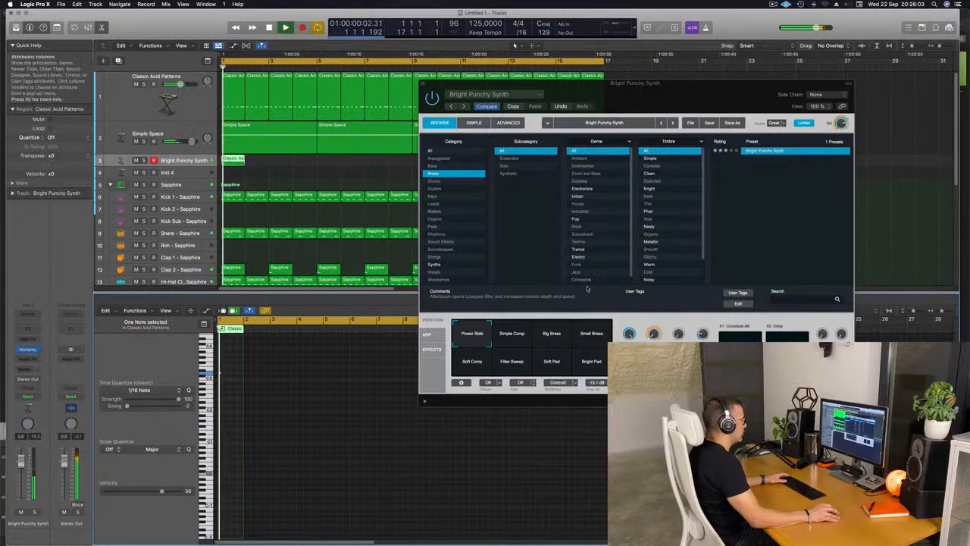
# Audition Alchemy's performance snapshots during playback, including Big Brass, Small Brass and Soft Comp, and choose Soft Pad.
pyautogui.click(520, 335)
pyautogui.click(565, 337)
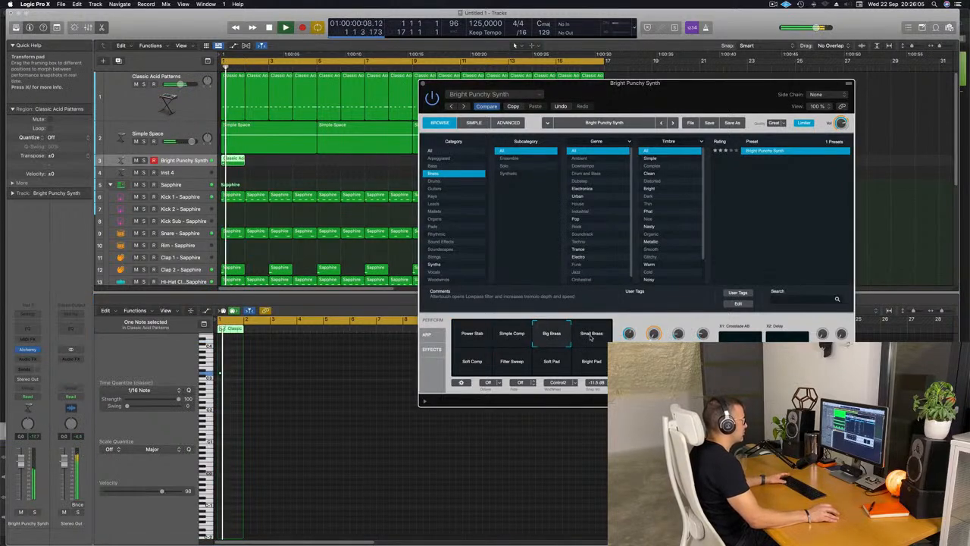
pyautogui.click(592, 335)
pyautogui.press('space')
pyautogui.click(473, 361)
pyautogui.press('space')
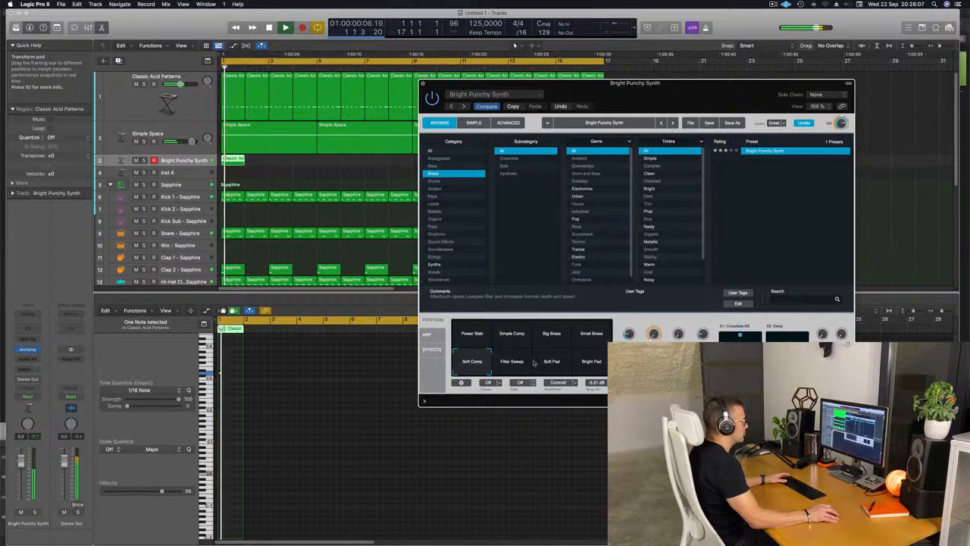
pyautogui.click(535, 361)
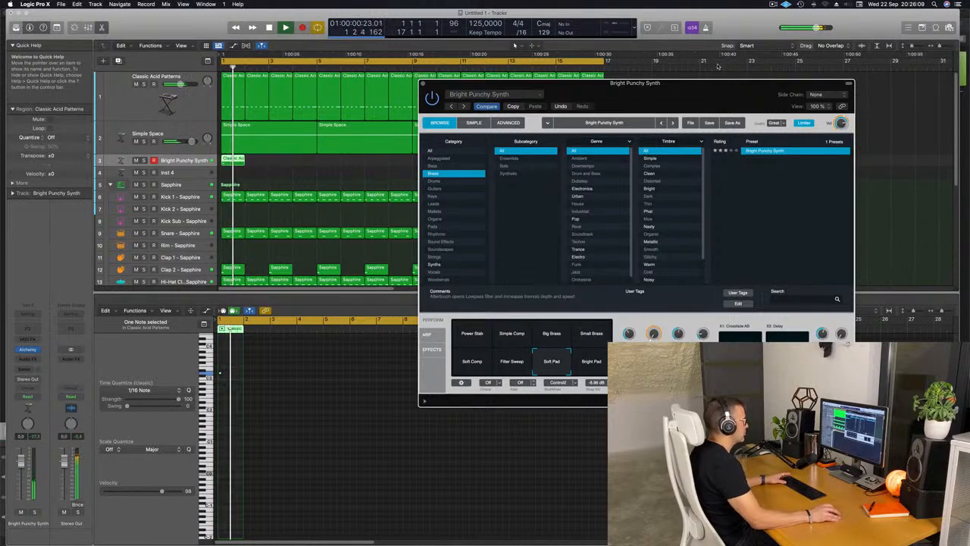
# Play the Soft Pad sound from bar 1, set the Bright Punchy Synth track's volume to 0.7 dB and close Alchemy.
pyautogui.moveTo(714, 82); pyautogui.dragTo(719, 55)
pyautogui.press('space')
pyautogui.press('space')
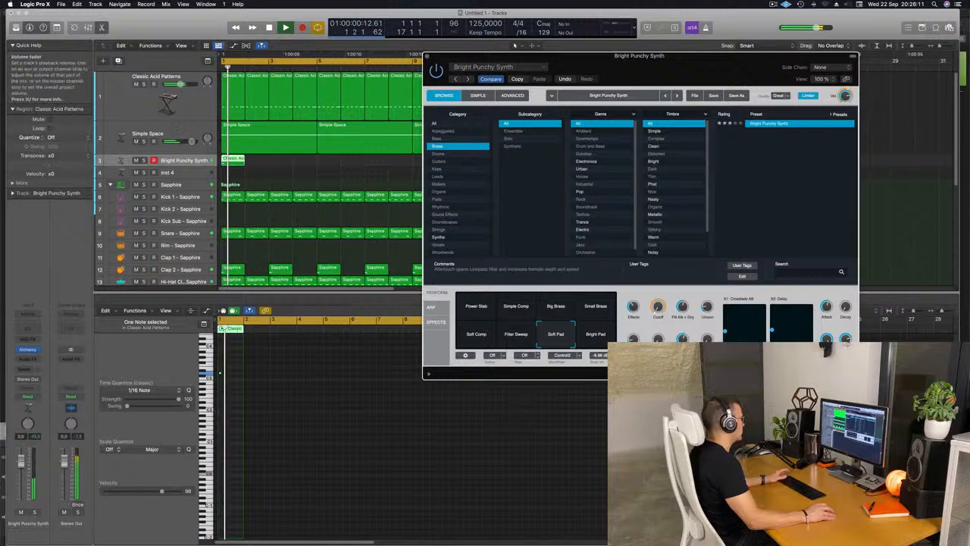
pyautogui.moveTo(750, 60); pyautogui.dragTo(715, 67)
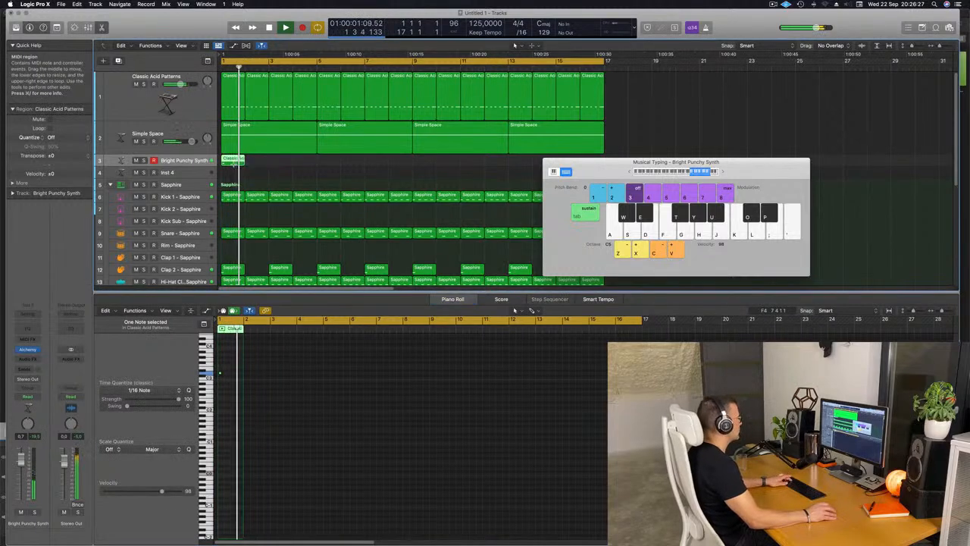
# Repeat the one-bar Bright Punchy Synth region until it fills all 16 bars.
pyautogui.press('super+r')
pyautogui.press('super+r')
pyautogui.press('super+r')
pyautogui.press('super+r')
pyautogui.press('super+r')
pyautogui.press('super+r')
pyautogui.press('super+r')
pyautogui.press('super+r')
pyautogui.press('super+r')
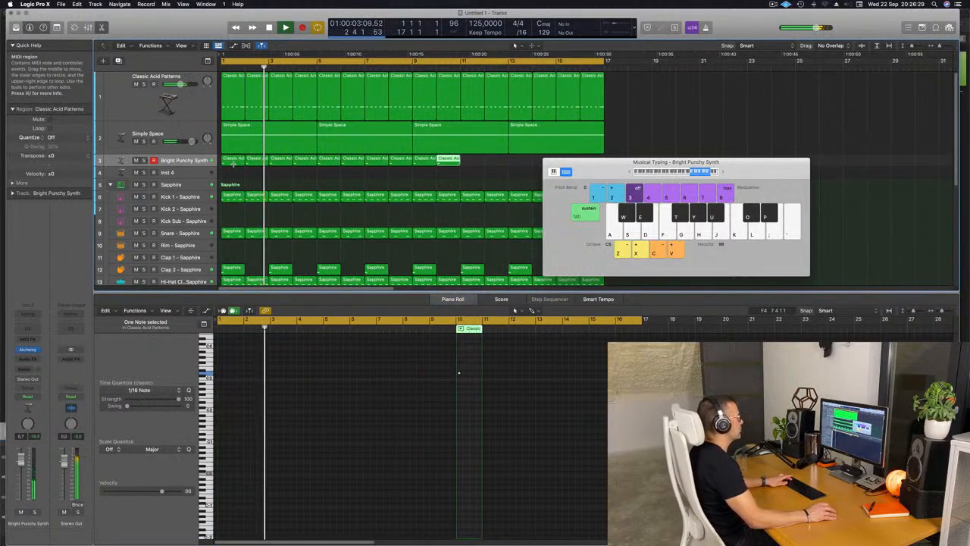
pyautogui.press('super+r')
pyautogui.press('super+r')
pyautogui.press('super+r')
pyautogui.press('super+r')
pyautogui.press('super+r')
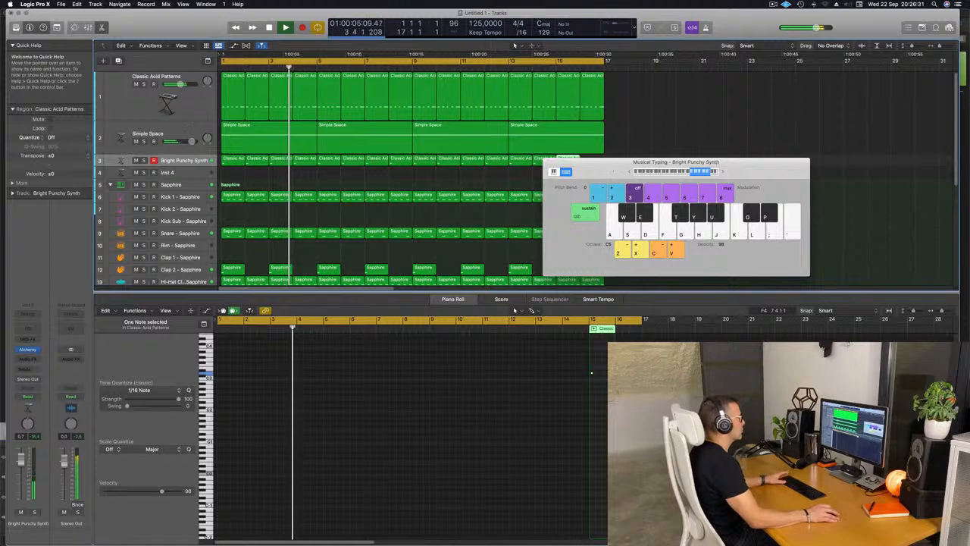
pyautogui.press('super+r')
# Move the Musical Typing keyboard off the regions and lower the Bright Punchy Synth track's volume to -2.8 dB.
pyautogui.moveTo(705, 162); pyautogui.dragTo(871, 147)
pyautogui.scroll(-3, 412, 184)
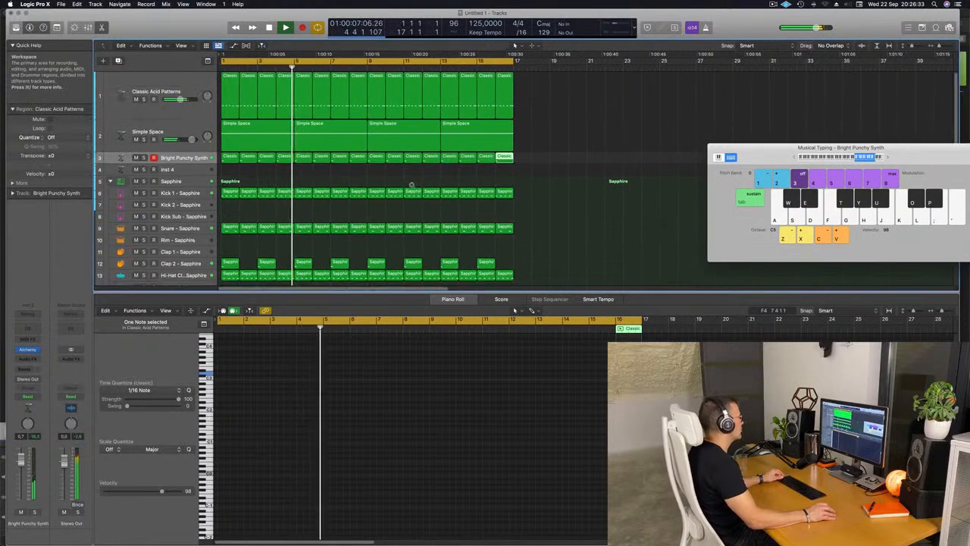
pyautogui.scroll(-2, 412, 184)
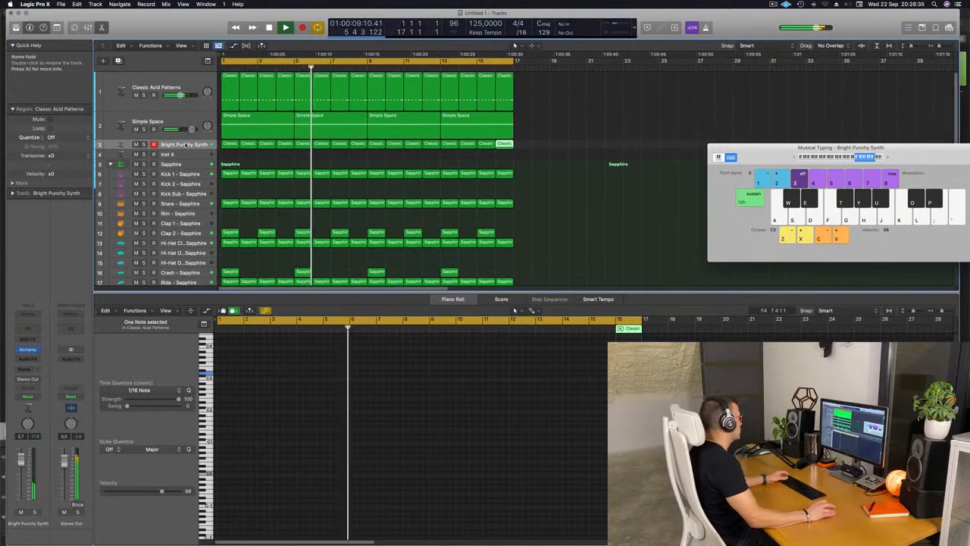
pyautogui.click(186, 145)
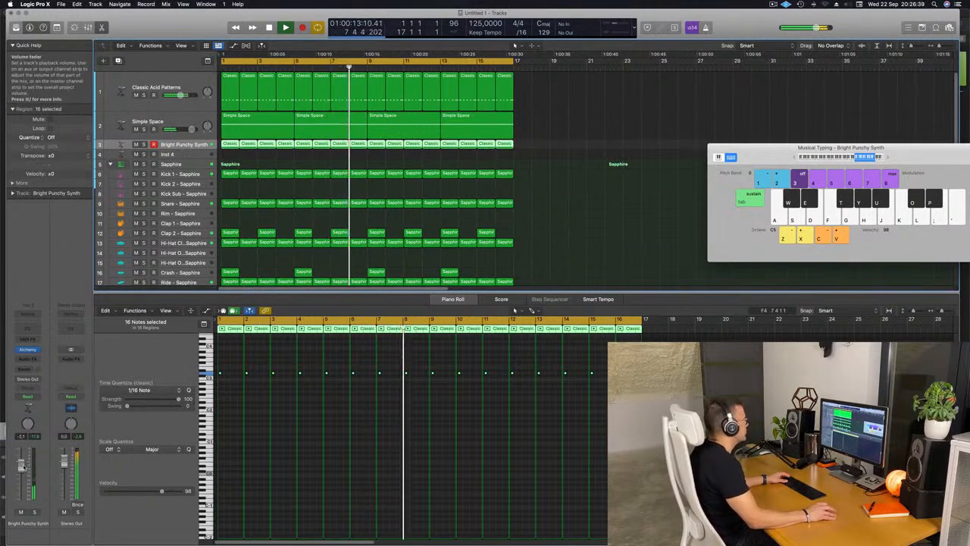
pyautogui.click(582, 214)
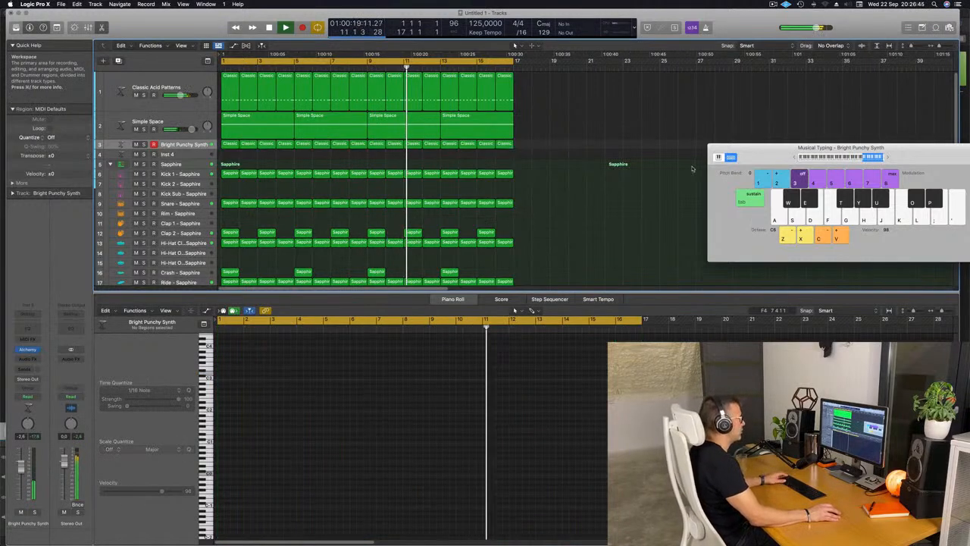
# Close the Musical Typing keyboard and the piano roll to show all the tracks.
pyautogui.moveTo(757, 156); pyautogui.dragTo(602, 160)
pyautogui.press('super+k')
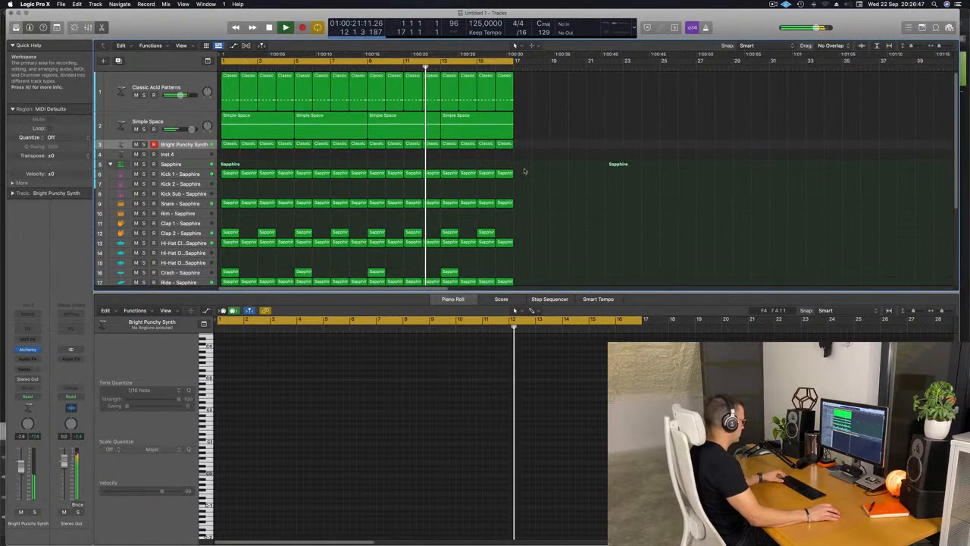
pyautogui.press('x')
pyautogui.press('x')
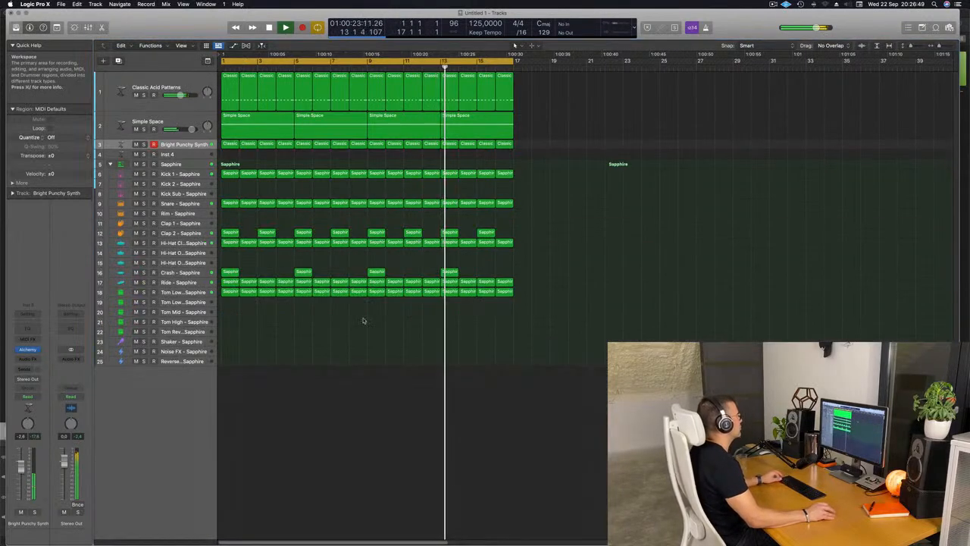
# Name all the regions after their tracks and colour them by track colour.
pyautogui.scroll(1, 359, 346)
pyautogui.press('super+a')
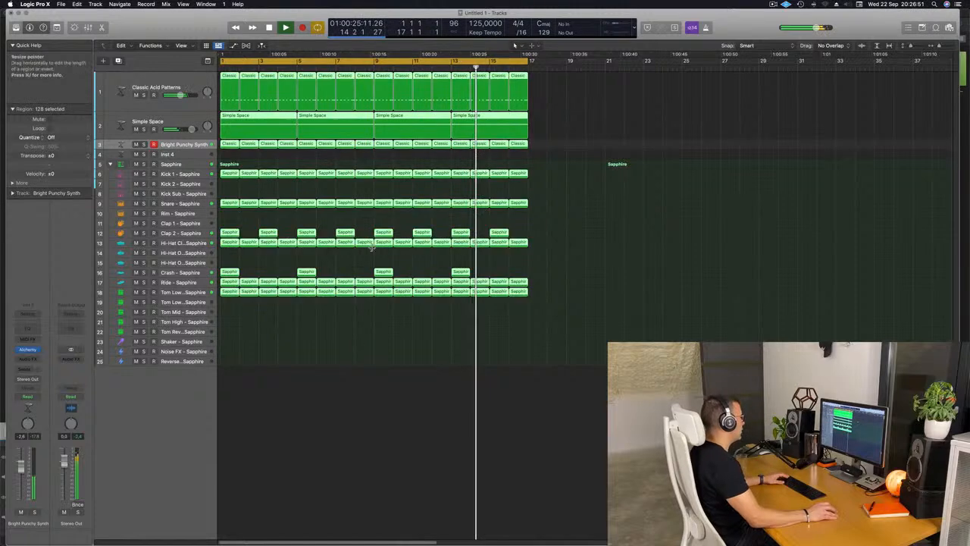
pyautogui.rightClick(384, 231)
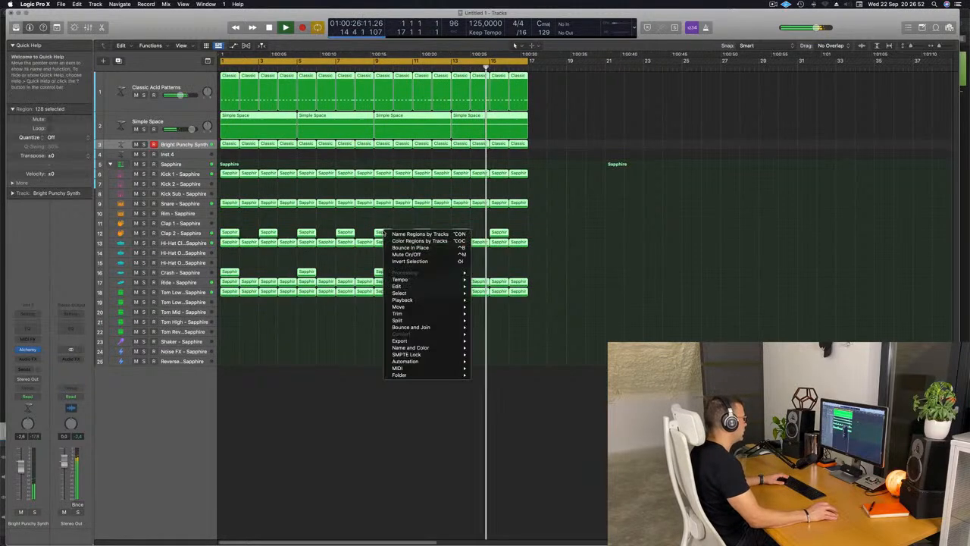
pyautogui.click(409, 234)
pyautogui.rightClick(383, 233)
pyautogui.click(418, 244)
pyautogui.click(341, 263)
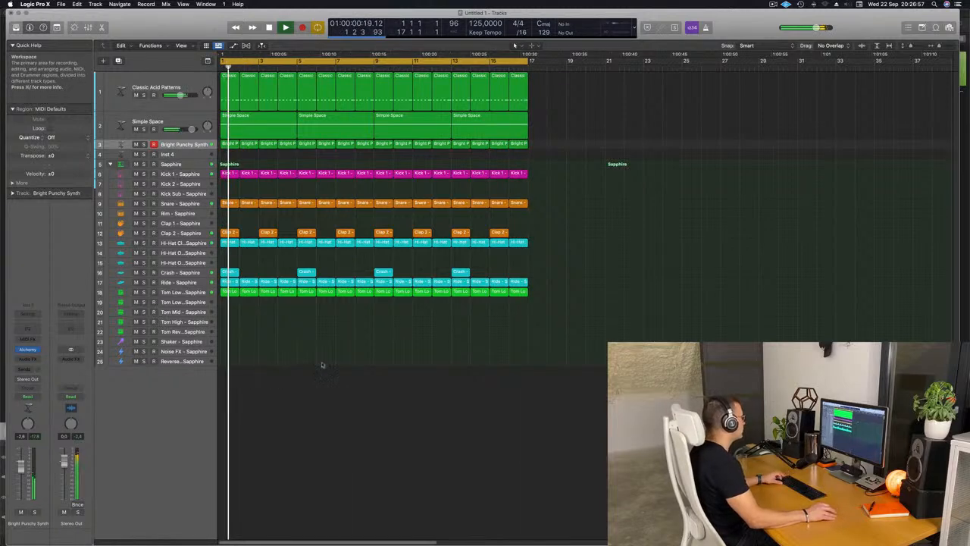
# Copy the first Kick 1 region to bar 1 of the Shaker track and open the copy in the piano roll.
pyautogui.scroll(3, 311, 361)
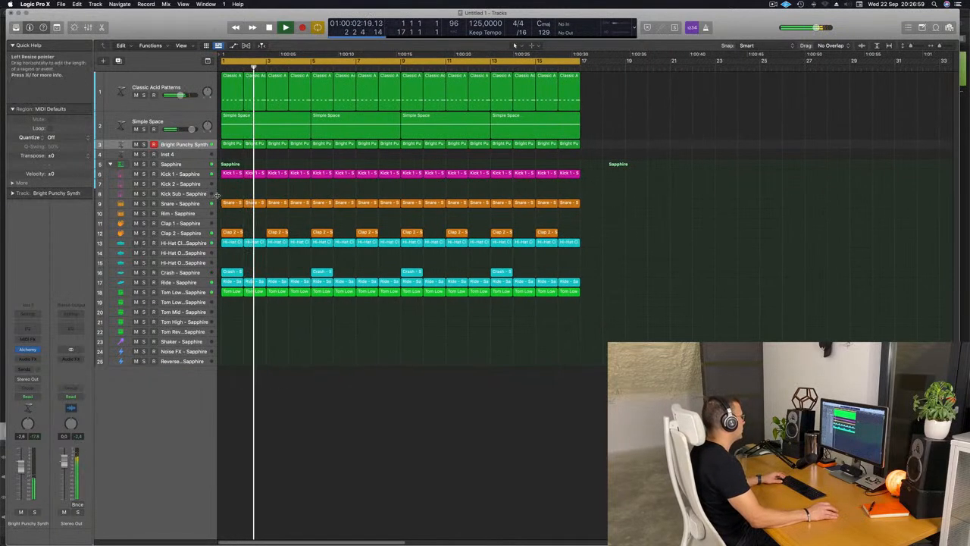
pyautogui.click(231, 174)
pyautogui.moveTo(231, 173); pyautogui.dragTo(231, 342)
pyautogui.doubleClick(231, 341)
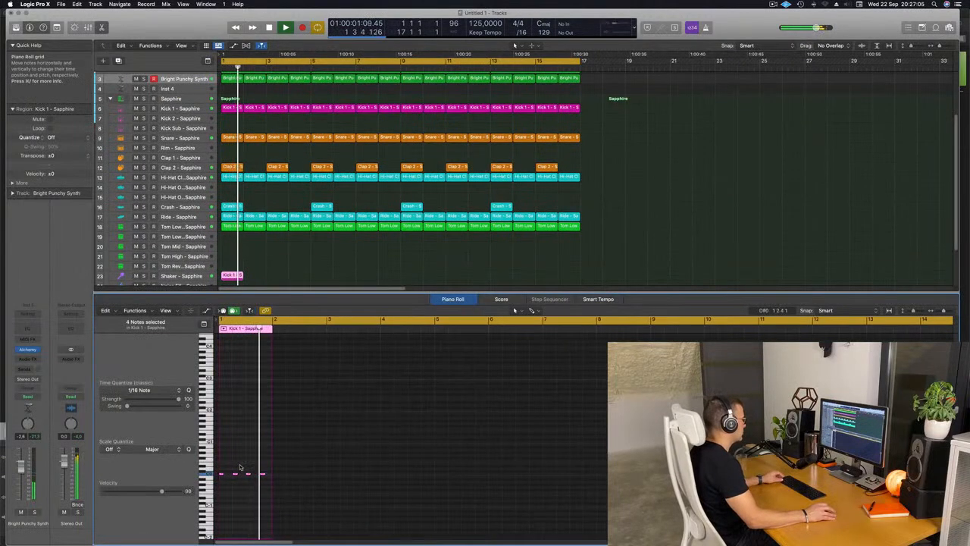
# Transpose the four notes of the Shaker region up three octaves to C3 and play from bar 1.
pyautogui.moveTo(218, 468); pyautogui.dragTo(272, 483)
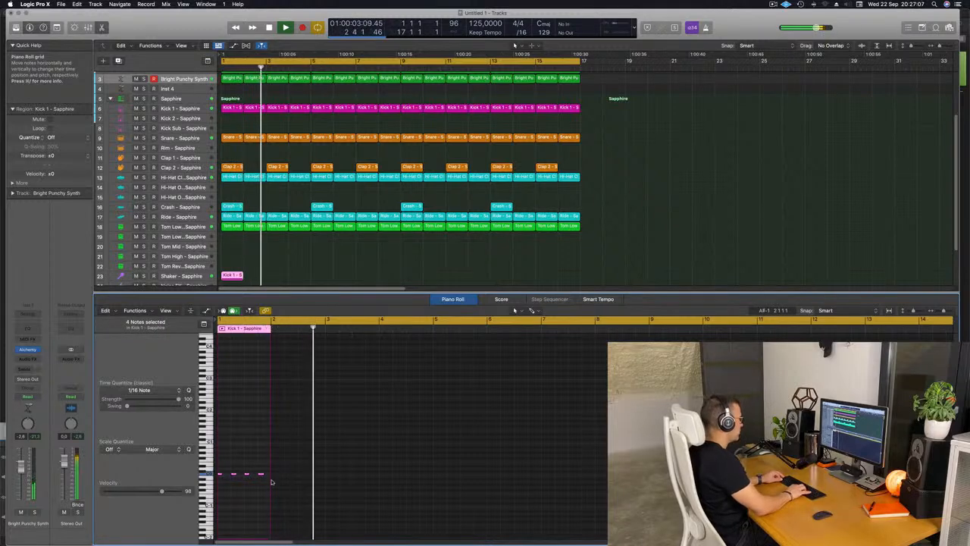
pyautogui.hotkey('shift', 'alt', 'Up')
pyautogui.hotkey('shift', 'alt', 'Up')
pyautogui.hotkey('shift', 'alt', 'Up')
pyautogui.press('Return')
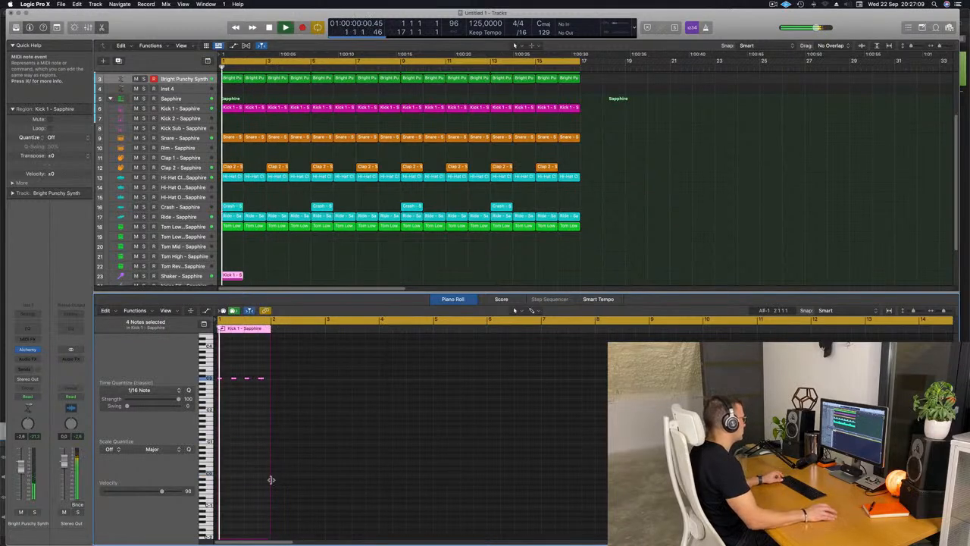
# Shorten the four Shaker notes to about a sixteenth note each, keeping them on the beats.
pyautogui.scroll(5, 230, 424)
pyautogui.hscroll(-2, 251, 427)
pyautogui.press('space')
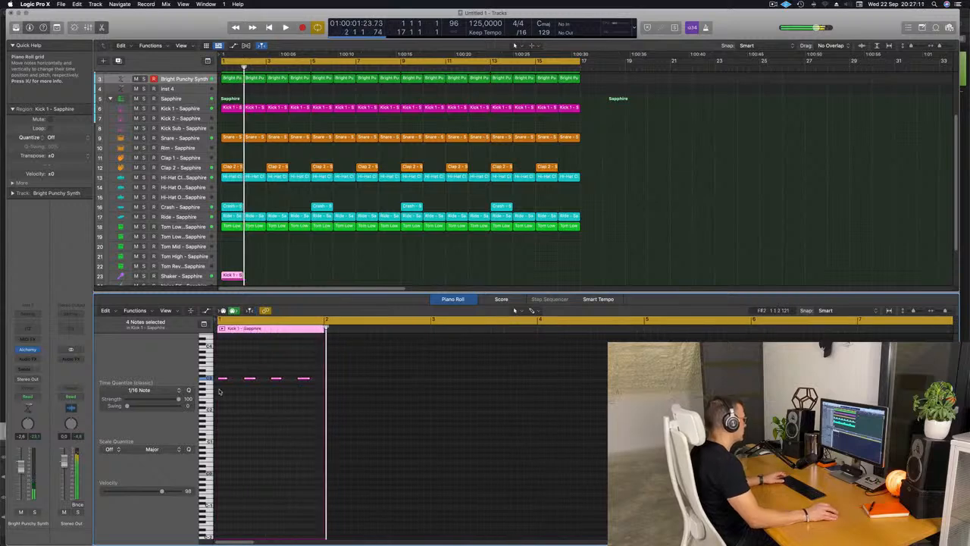
pyautogui.moveTo(223, 378); pyautogui.dragTo(226, 380)
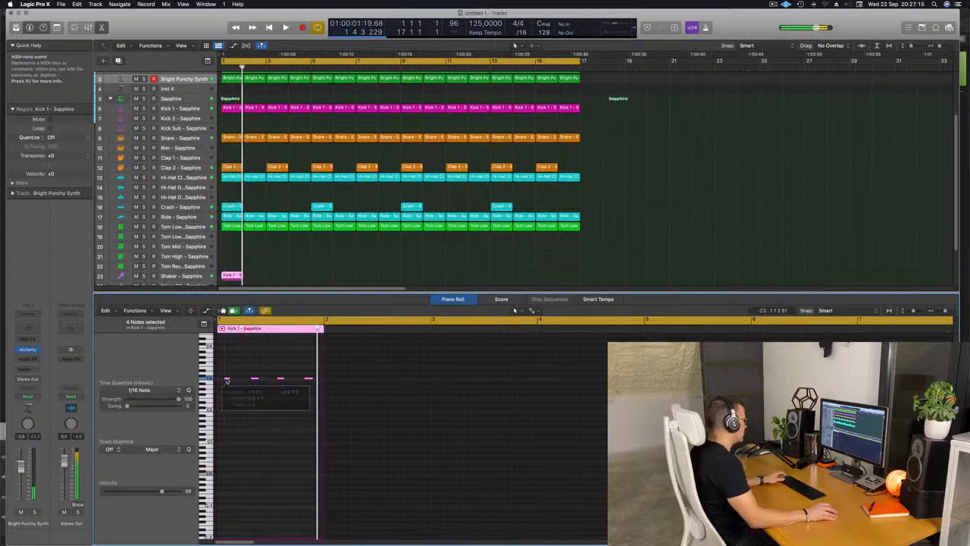
pyautogui.click(222, 381)
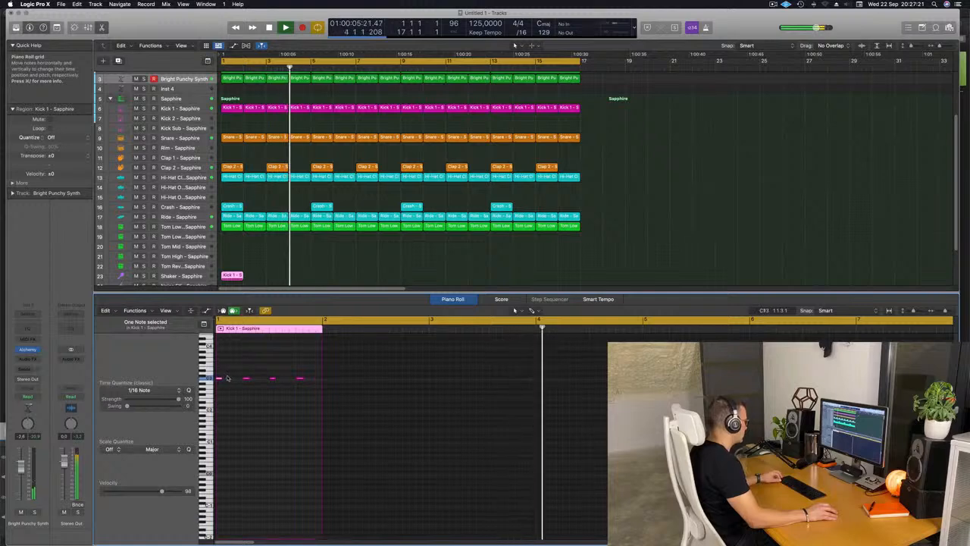
# Copy the four Shaker notes onto the second and fourth sixteenths of every beat and play from bar 1.
pyautogui.moveTo(218, 373); pyautogui.dragTo(308, 387)
pyautogui.press('Return')
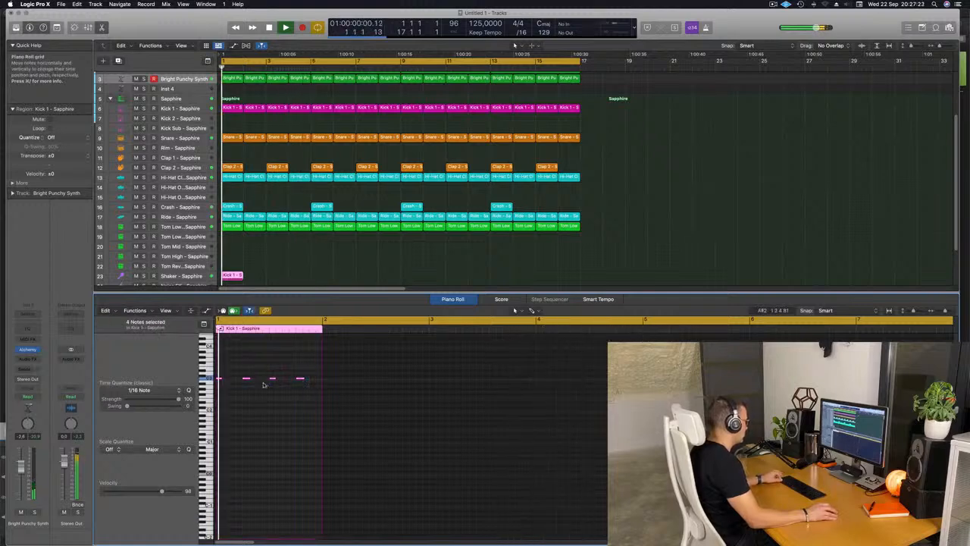
pyautogui.moveTo(219, 380); pyautogui.dragTo(237, 377)
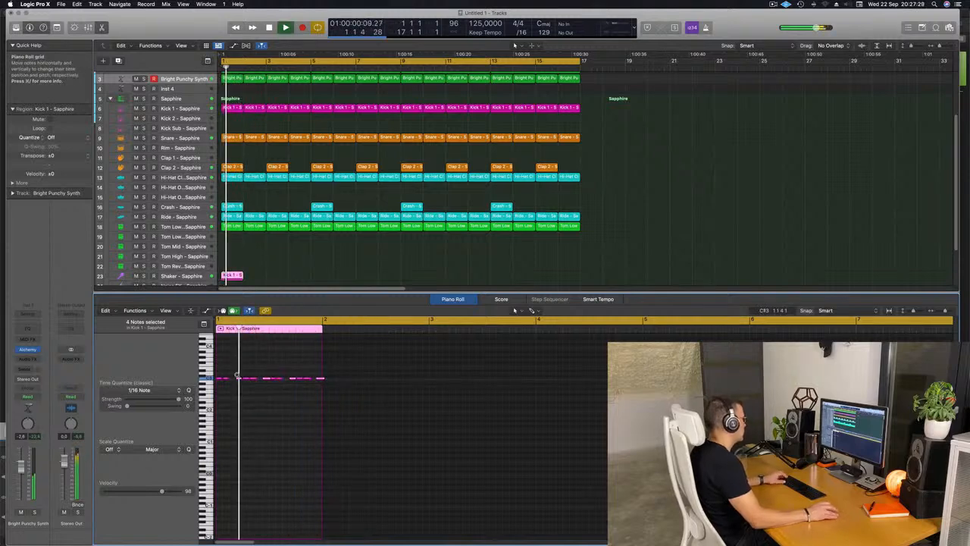
pyautogui.press('Return')
# Audition the Shaker notes an octave lower, return them to C3 and lower the Shaker track's volume to -30.0 dB.
pyautogui.click(196, 277)
pyautogui.press('Return')
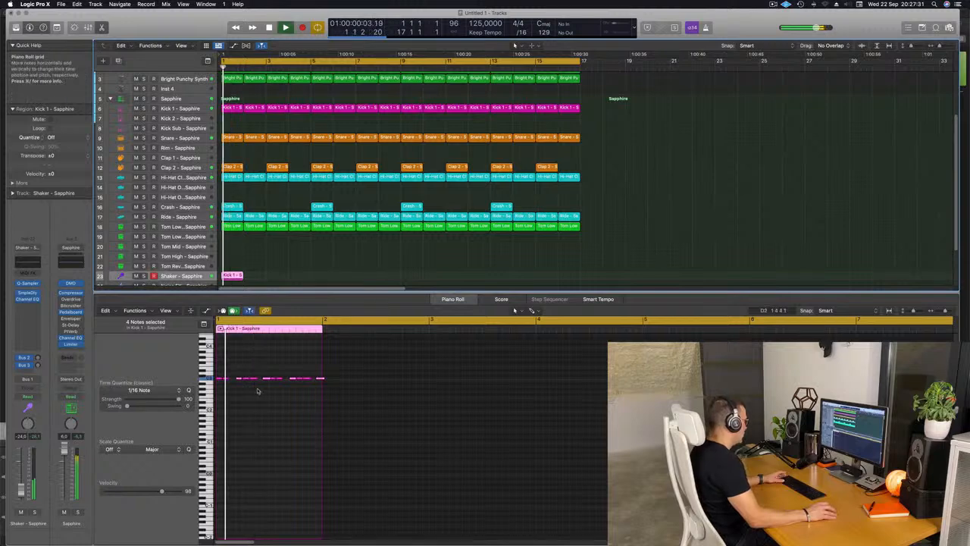
pyautogui.click(257, 414)
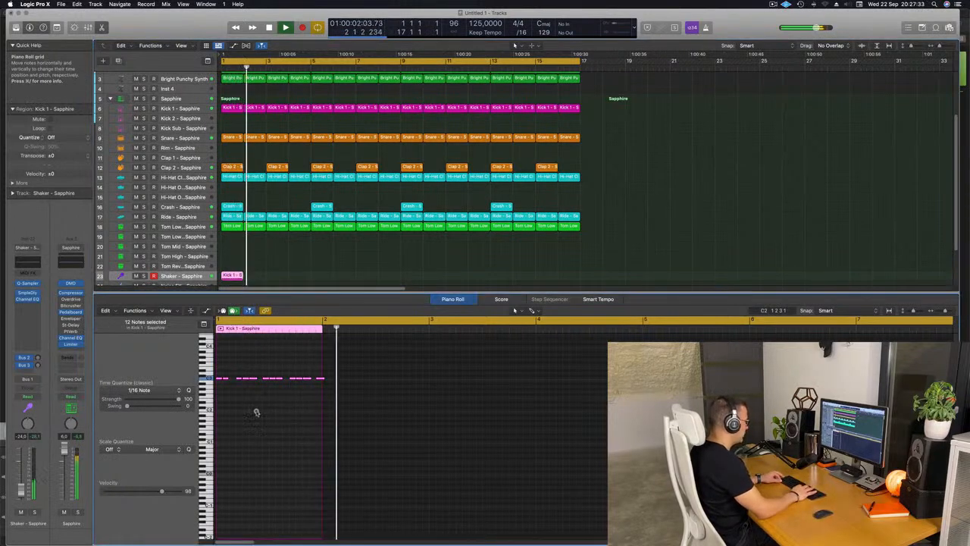
pyautogui.hotkey('alt', 'shift', 'Down')
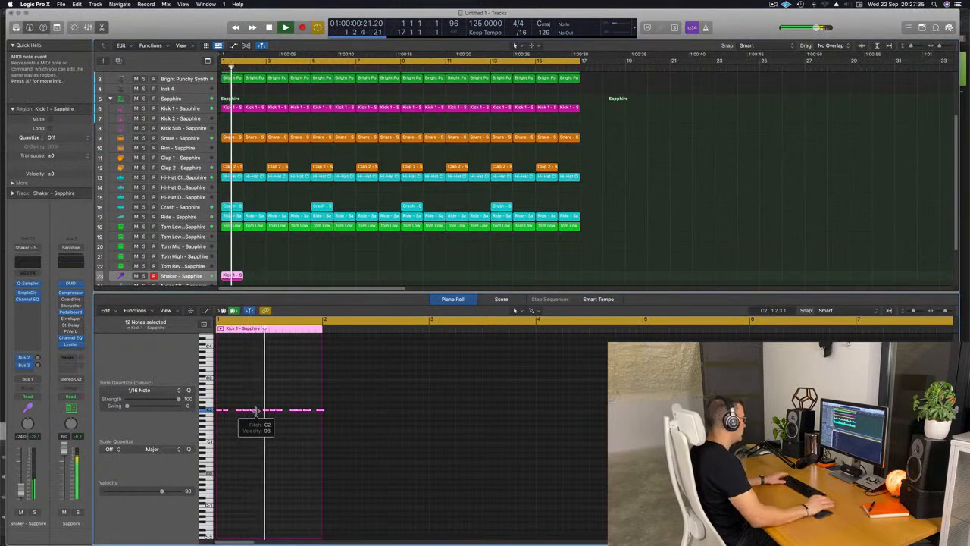
pyautogui.hotkey('alt', 'shift', 'Up')
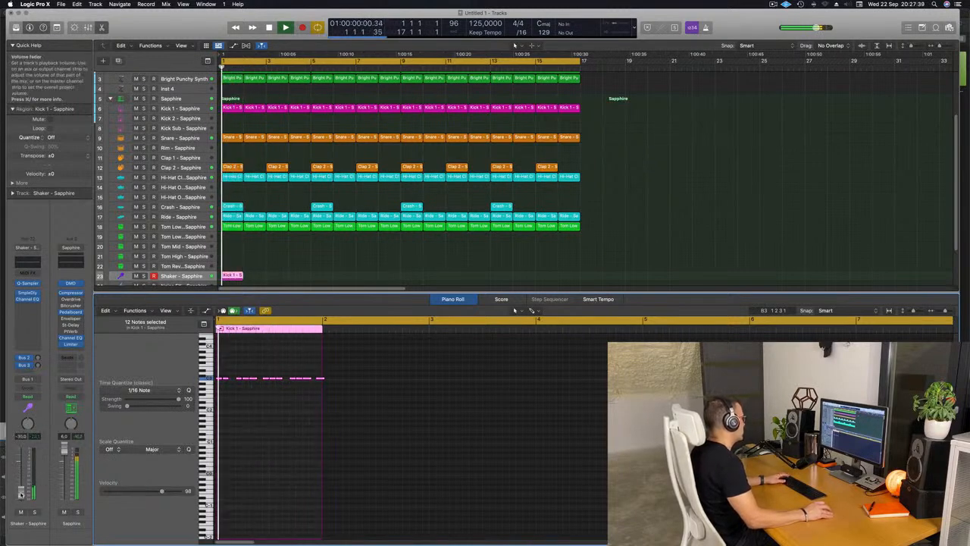
# Repeat the one-bar Shaker region until it fills all 16 bars.
pyautogui.click(229, 277)
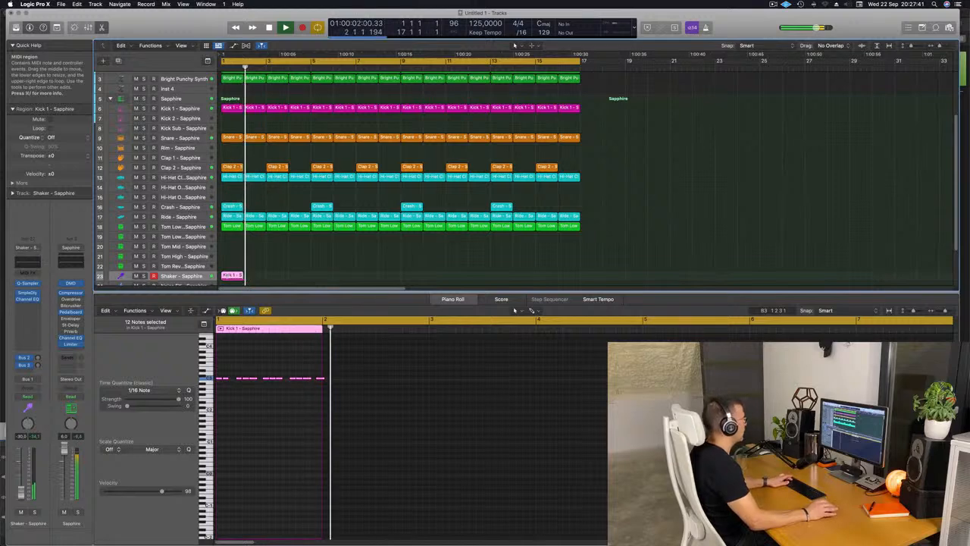
pyautogui.press('super+r')
pyautogui.press('super+r')
pyautogui.press('super+r')
pyautogui.press('super+r')
pyautogui.press('super+r')
pyautogui.press('super+r')
pyautogui.press('super+r')
pyautogui.press('super+r')
pyautogui.press('super+r')
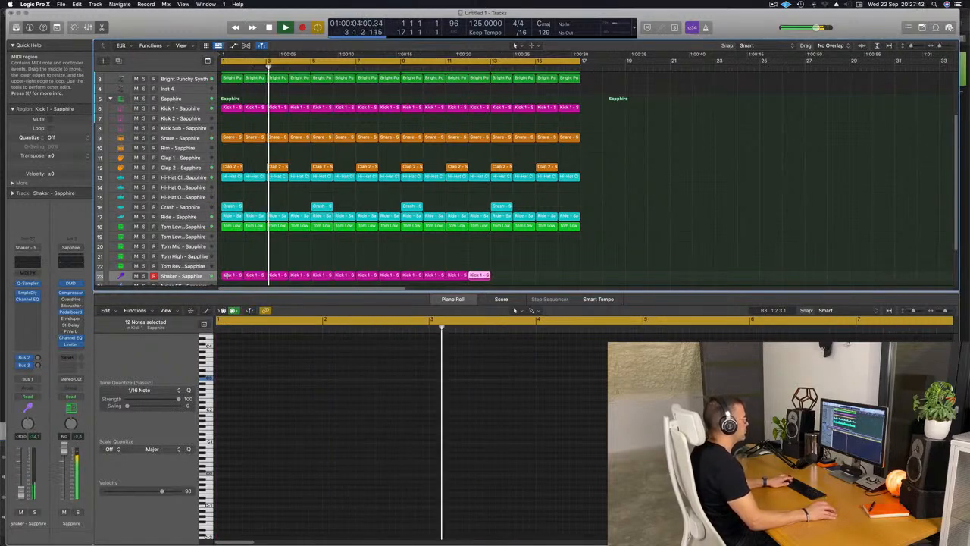
pyautogui.press('super+r')
pyautogui.press('super+r')
pyautogui.press('super+r')
pyautogui.press('super+r')
pyautogui.click(248, 261)
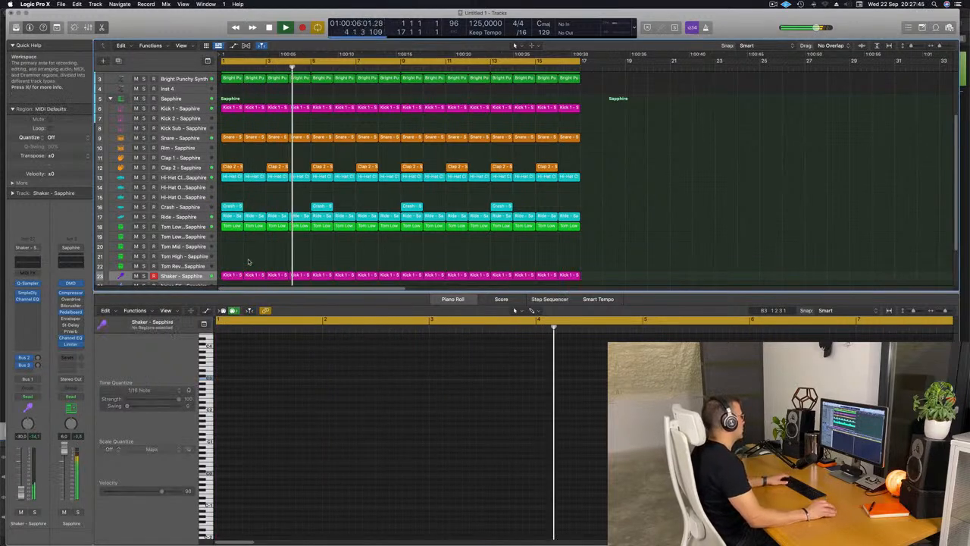
# Copy the first Tom Low 1 region to bar 1 of the Tom Mid track and select its note.
pyautogui.click(232, 227)
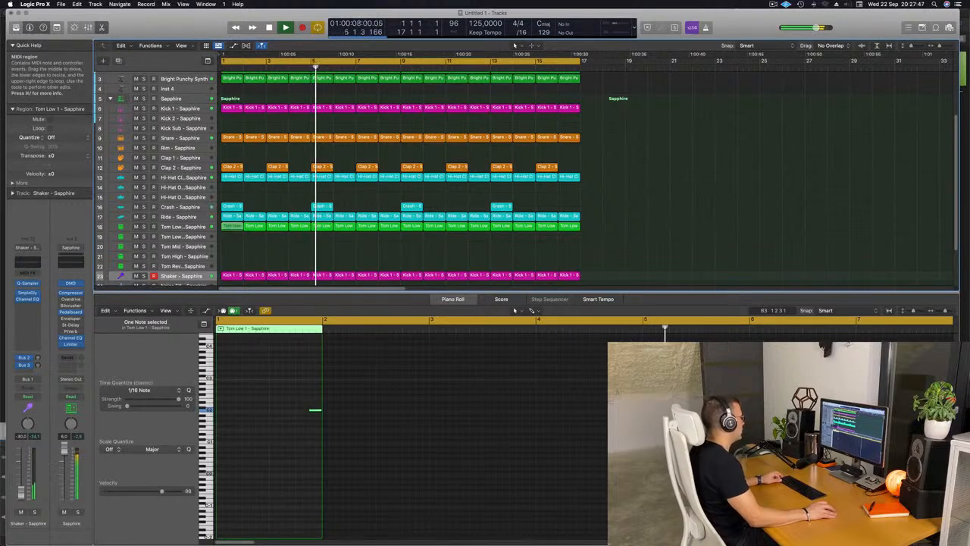
pyautogui.moveTo(232, 227); pyautogui.dragTo(231, 246)
pyautogui.moveTo(293, 386); pyautogui.dragTo(364, 454)
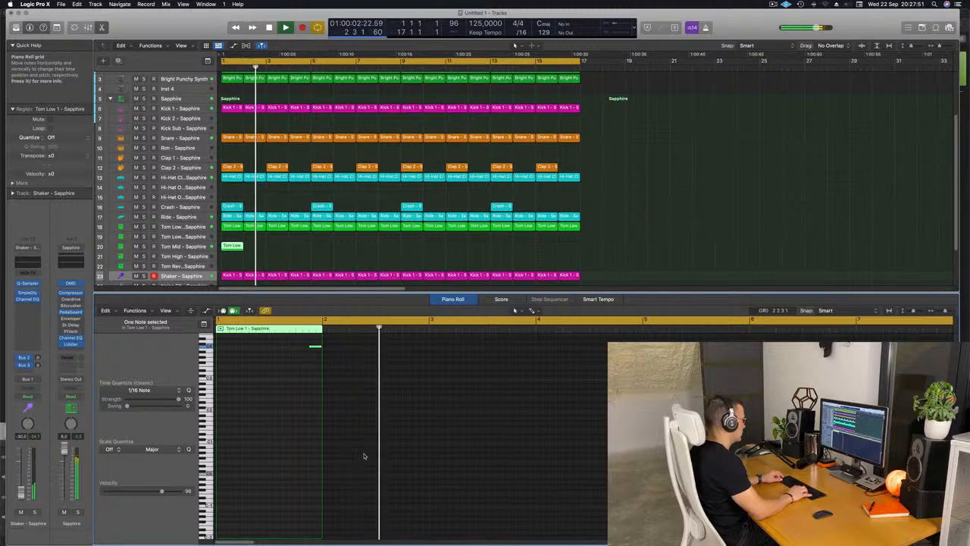
# Raise the Tom Mid note two octaves to C4 and move it earlier to the last sixteenth of beat 2.
pyautogui.hotkey('alt', 'Up')
pyautogui.hotkey('alt', 'Up')
pyautogui.hotkey('alt', 'Left')
pyautogui.hotkey('alt', 'Left')
pyautogui.hotkey('alt', 'Left')
pyautogui.hotkey('alt', 'Left')
pyautogui.hotkey('alt', 'Left')
pyautogui.hotkey('alt', 'Left')
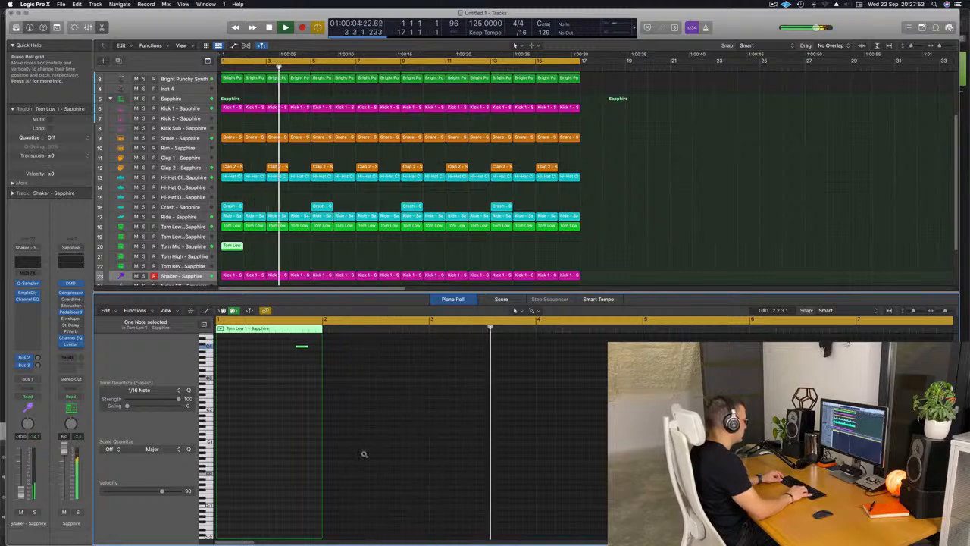
pyautogui.press('space')
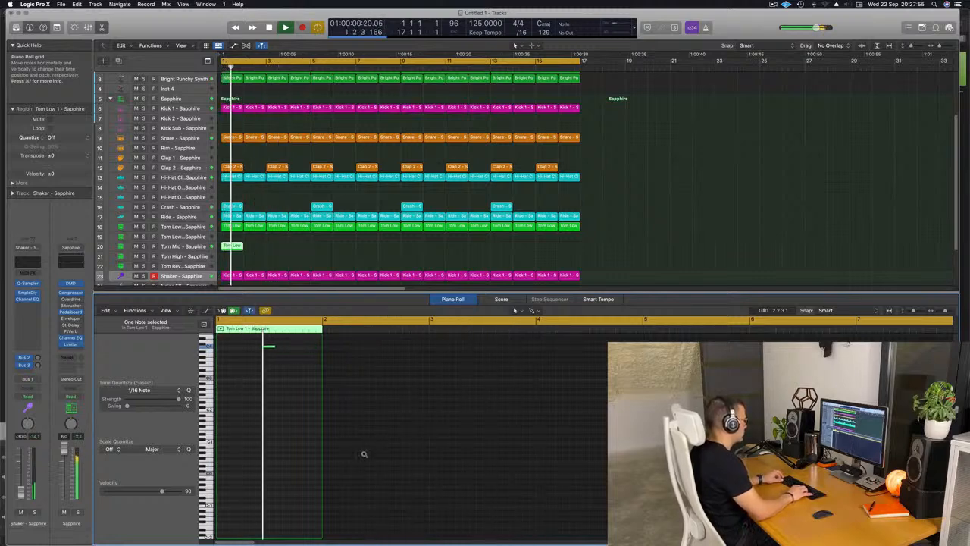
pyautogui.press('space')
pyautogui.press('space')
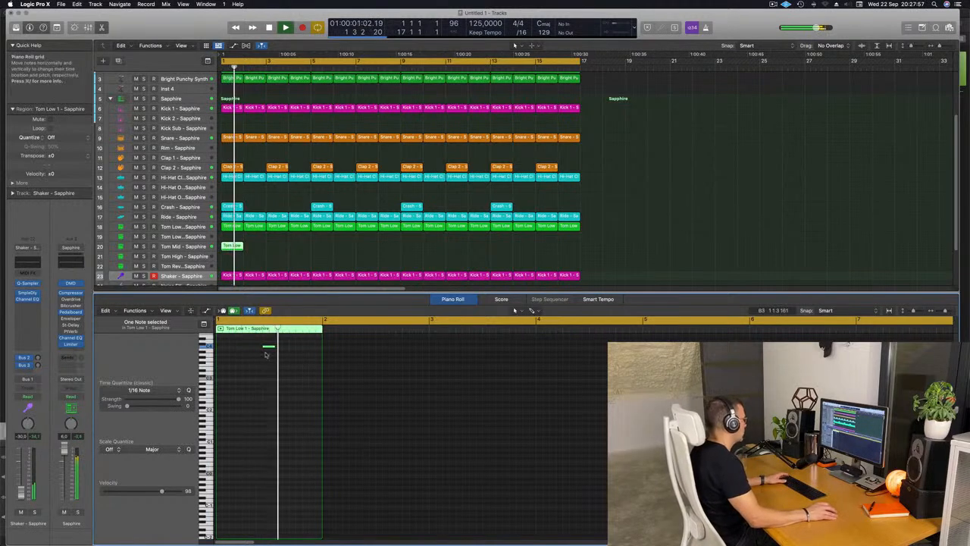
# Shorten the Tom Mid note to about a sixteenth note and replay the pattern.
pyautogui.press('space')
pyautogui.press('space')
pyautogui.moveTo(274, 346); pyautogui.dragTo(267, 347)
pyautogui.press('space')
pyautogui.press('space')
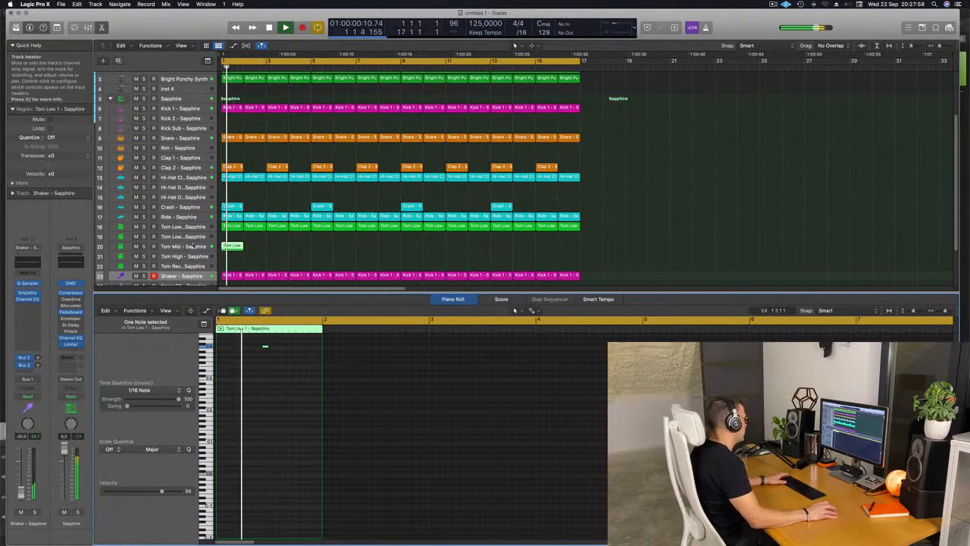
# Select the Tom Mid track and adjust its volume while replaying the tom pattern.
pyautogui.click(179, 246)
pyautogui.press('space')
pyautogui.press('space')
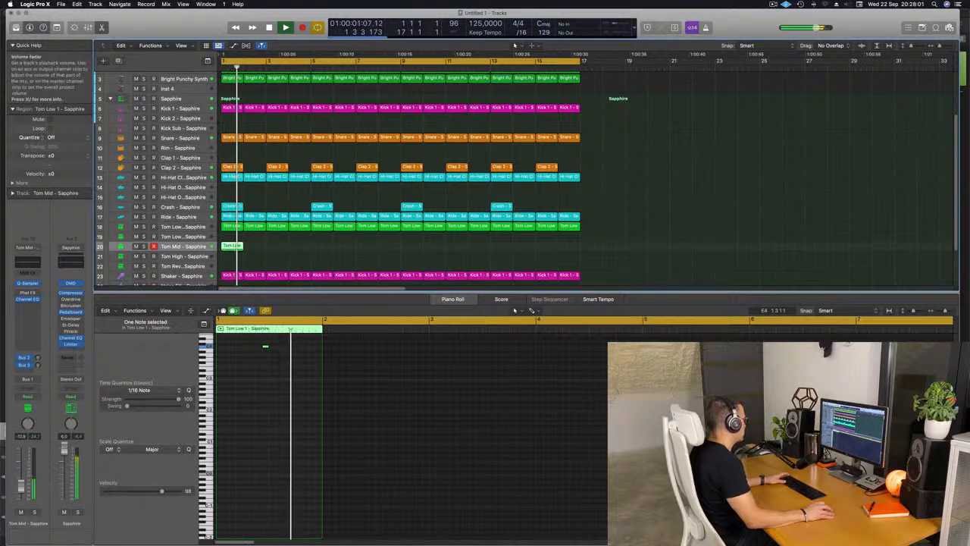
pyautogui.press('space')
pyautogui.press('space')
# Repeat the one-bar Tom Mid region until it fills all 16 bars.
pyautogui.moveTo(259, 244); pyautogui.dragTo(225, 250)
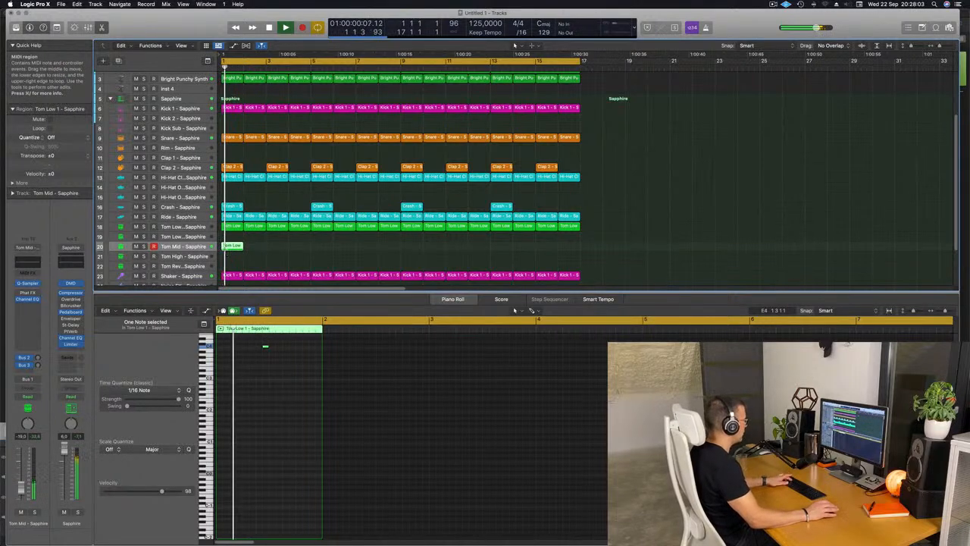
pyautogui.press('super+r')
pyautogui.press('super+r')
pyautogui.press('super+r')
pyautogui.press('super+r')
pyautogui.press('super+r')
pyautogui.press('super+r')
pyautogui.press('super+r')
pyautogui.press('super+r')
pyautogui.press('super+r')
pyautogui.press('super+r')
pyautogui.press('super+r')
pyautogui.press('super+r')
pyautogui.press('super+r')
pyautogui.press('super+r')
pyautogui.press('super+r')
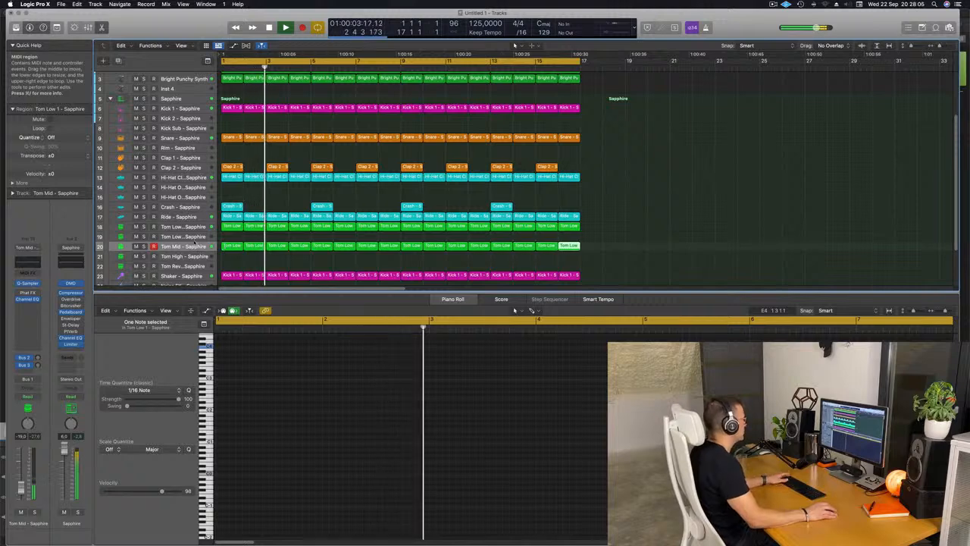
# Lower the Tom Mid track's volume to -24.0 dB and deselect its regions.
pyautogui.click(193, 245)
pyautogui.moveTo(21, 487); pyautogui.dragTo(21, 491)
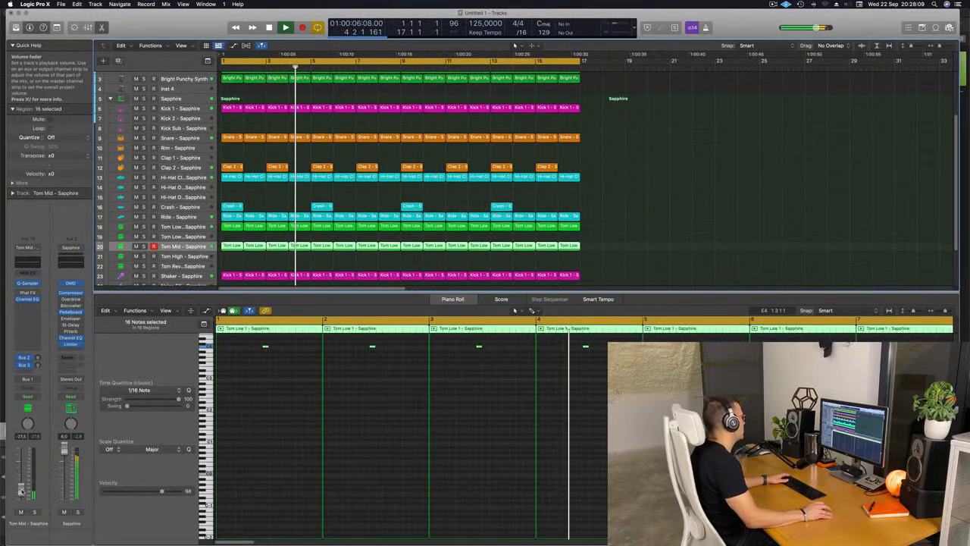
pyautogui.click(641, 176)
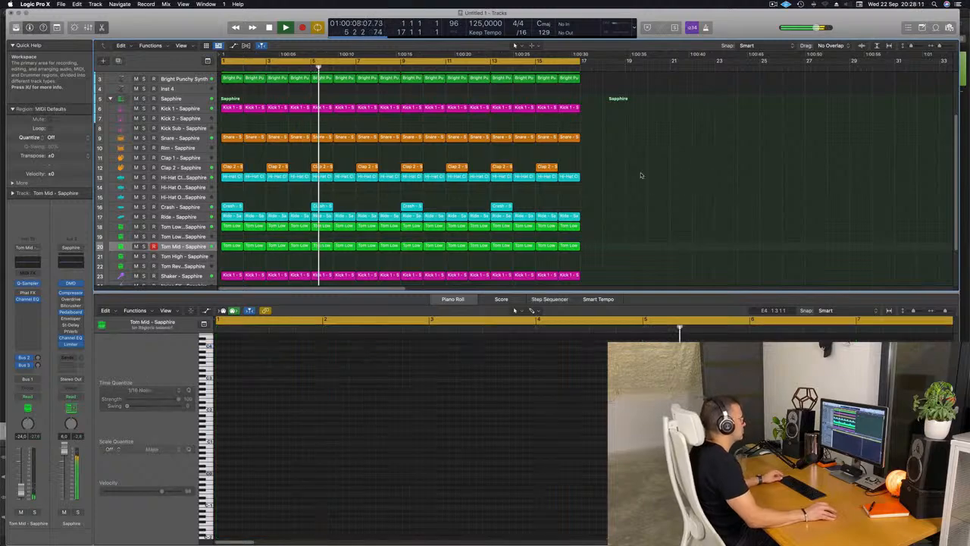
# Close the piano roll so the whole arrangement is shown from the first track.
pyautogui.scroll(-2, 468, 189)
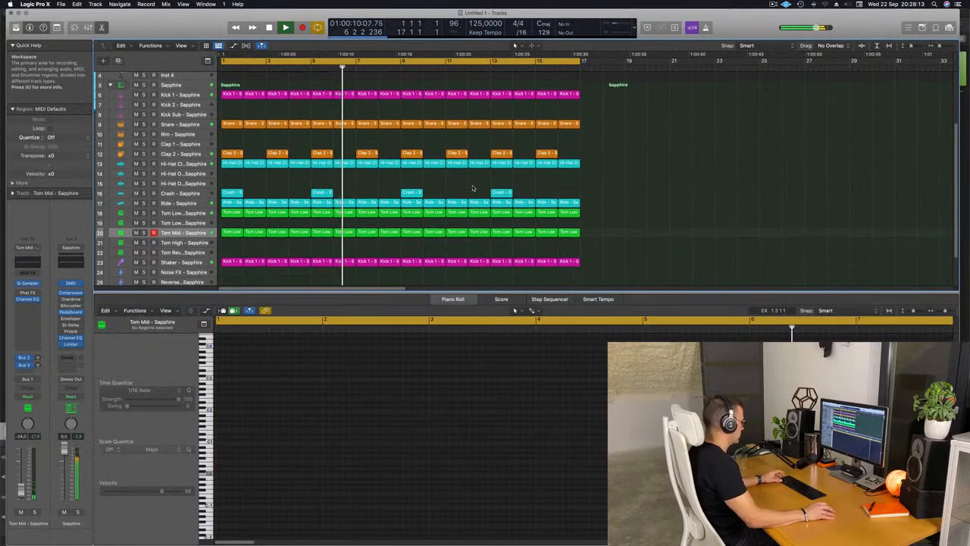
pyautogui.press('x')
pyautogui.press('x')
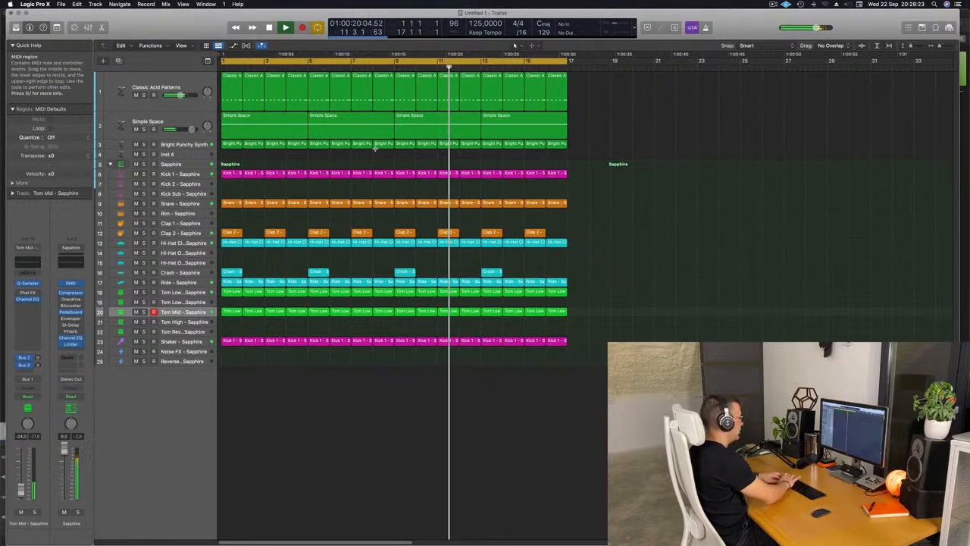
# Duplicate the entire 16-bar arrangement once so it continues from bar 17, and deselect the copied regions.
pyautogui.press('ctrl+super+r')
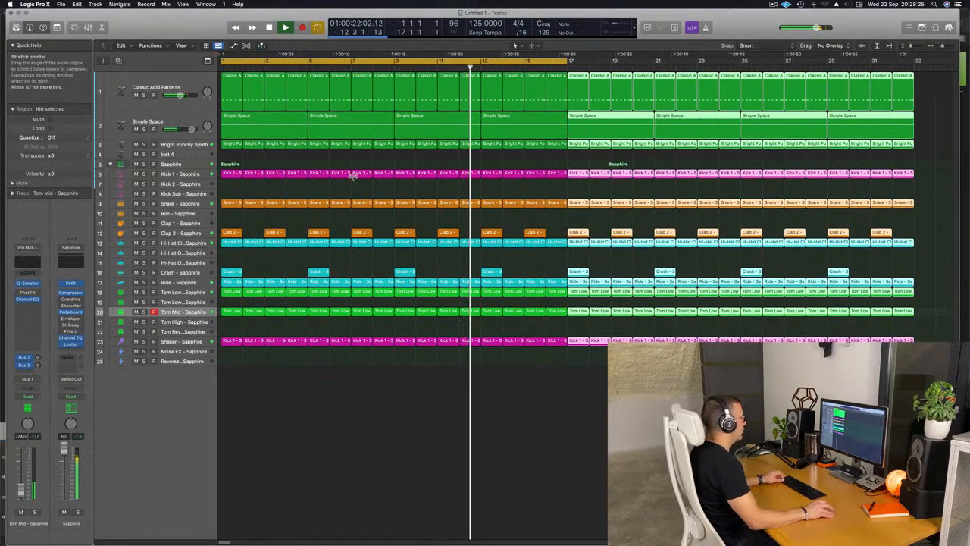
pyautogui.press('super+Left')
pyautogui.press('super+Left')
pyautogui.press('super+Left')
pyautogui.press('super+Right')
pyautogui.press('super+Right')
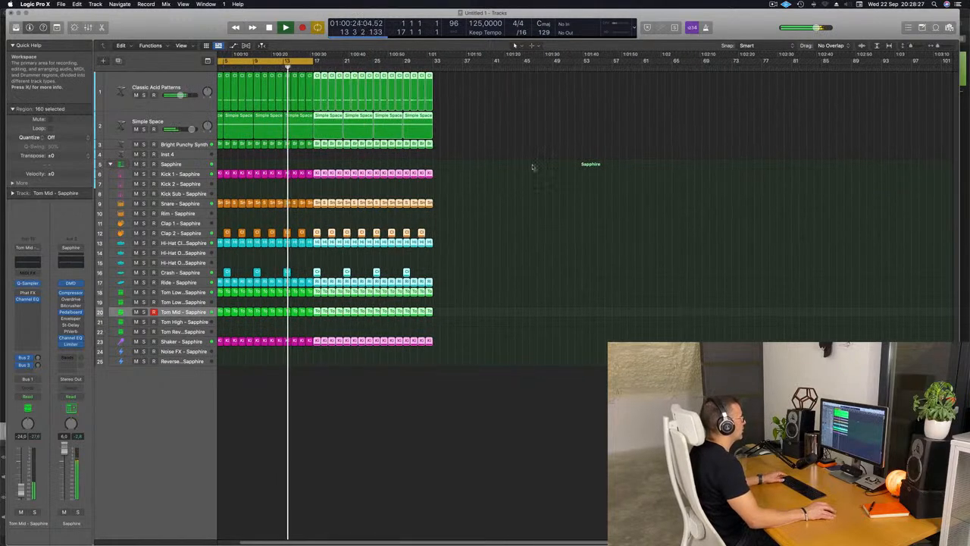
pyautogui.click(563, 136)
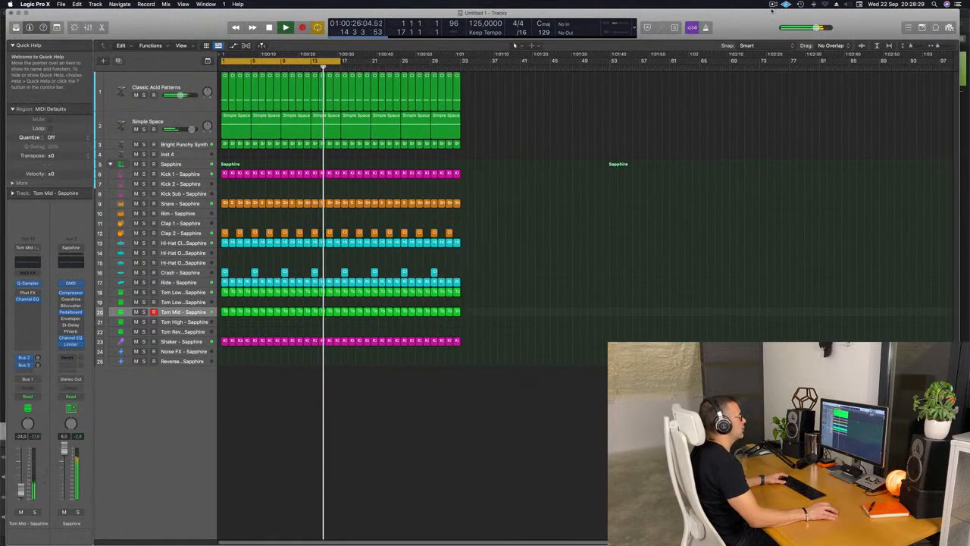
# Extend the cycle range to bar 33 and repeat the entire 32-bar arrangement once directly after itself.
pyautogui.click(773, 5)
pyautogui.click(564, 110)
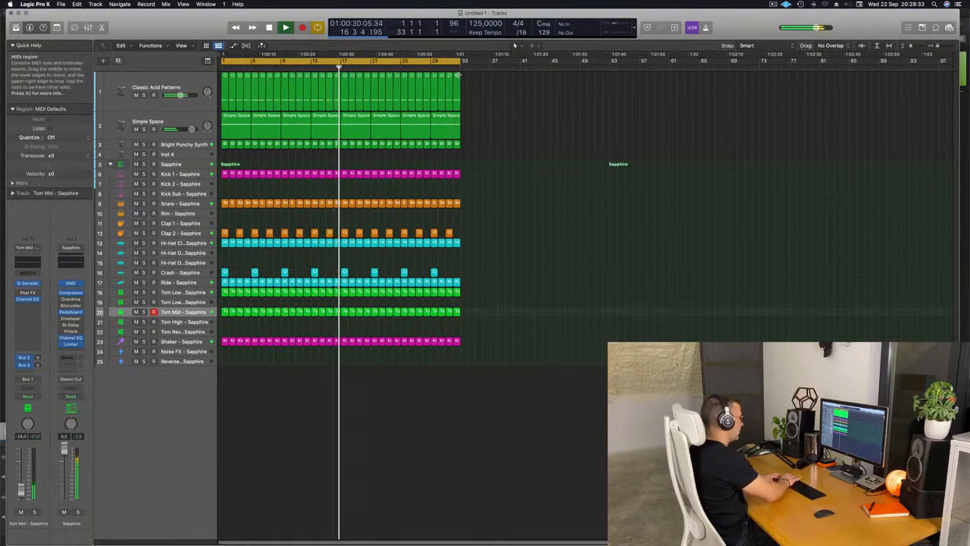
pyautogui.press('super+a')
pyautogui.press('super+r')
pyautogui.hscroll(-3, 459, 75)
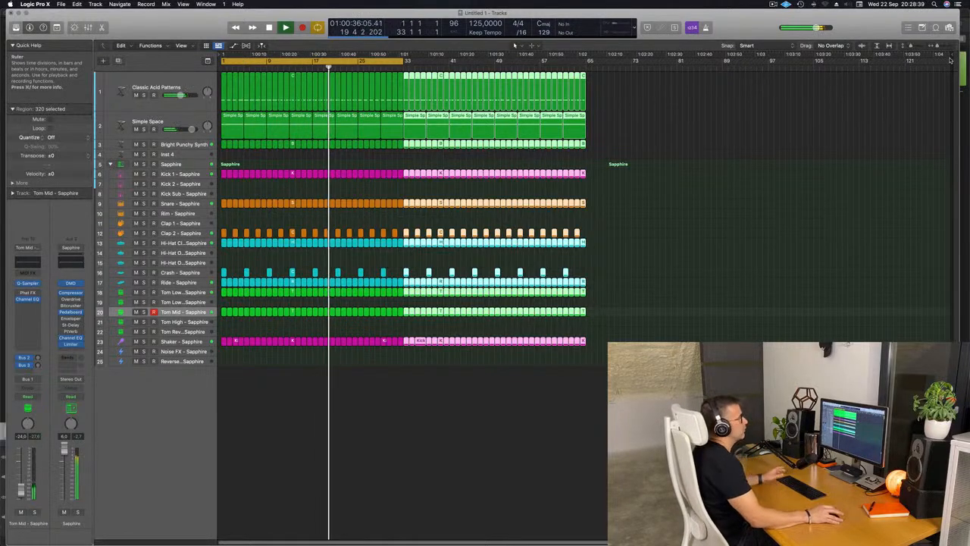
# Shorten the project end to bar 66, and extend the cycle range to bar 65 with playback running from the start.
pyautogui.moveTo(949, 56); pyautogui.dragTo(946, 56)
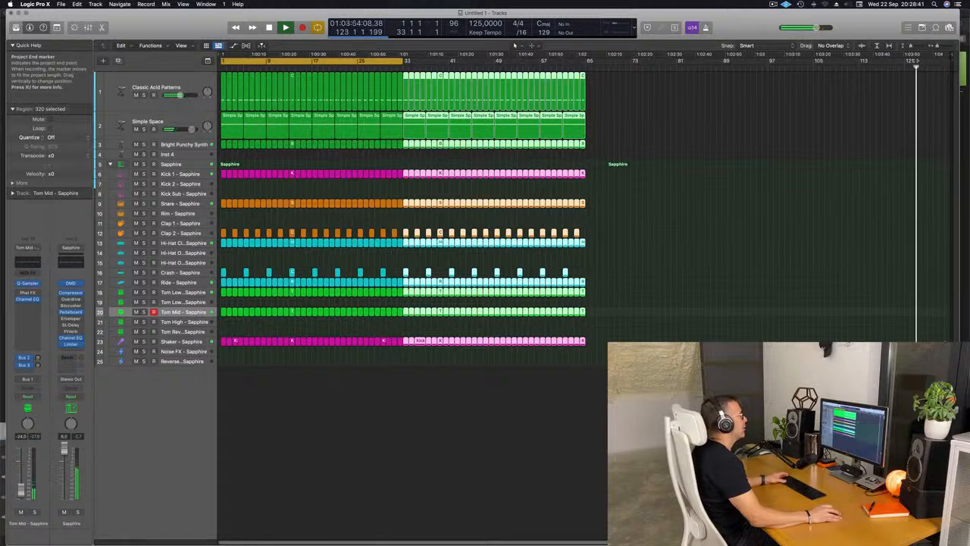
pyautogui.press('space')
pyautogui.press('Return')
pyautogui.press('space')
pyautogui.press('space')
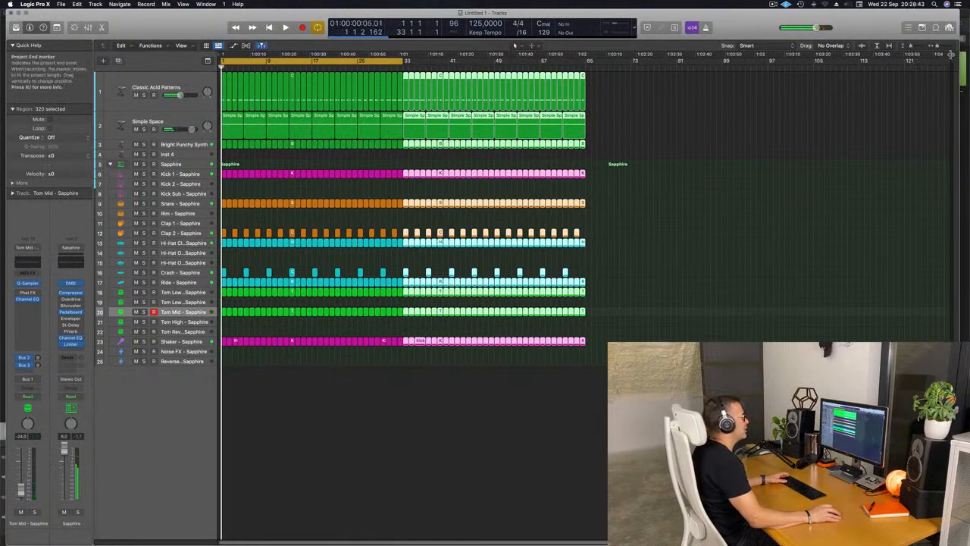
pyautogui.moveTo(950, 54); pyautogui.dragTo(589, 104)
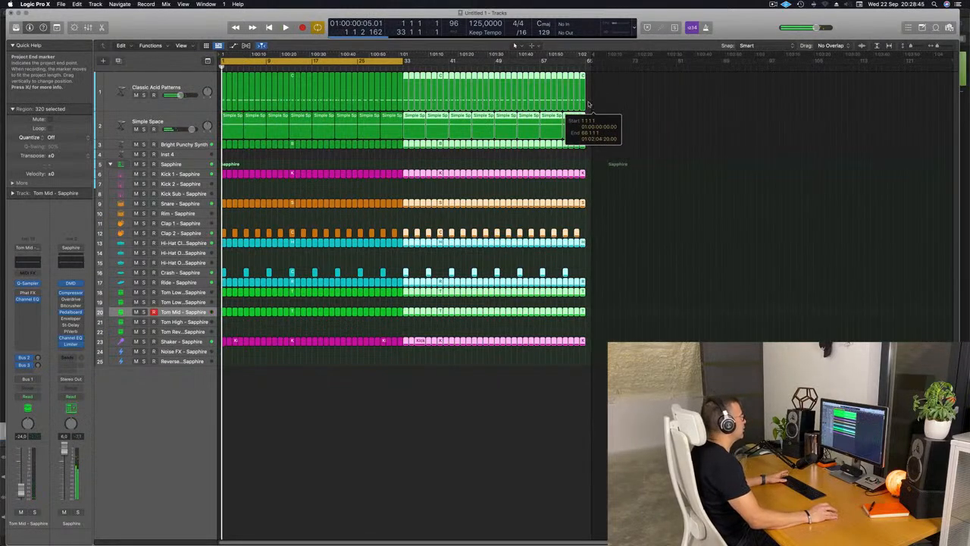
pyautogui.press('space')
pyautogui.moveTo(407, 60); pyautogui.dragTo(586, 72)
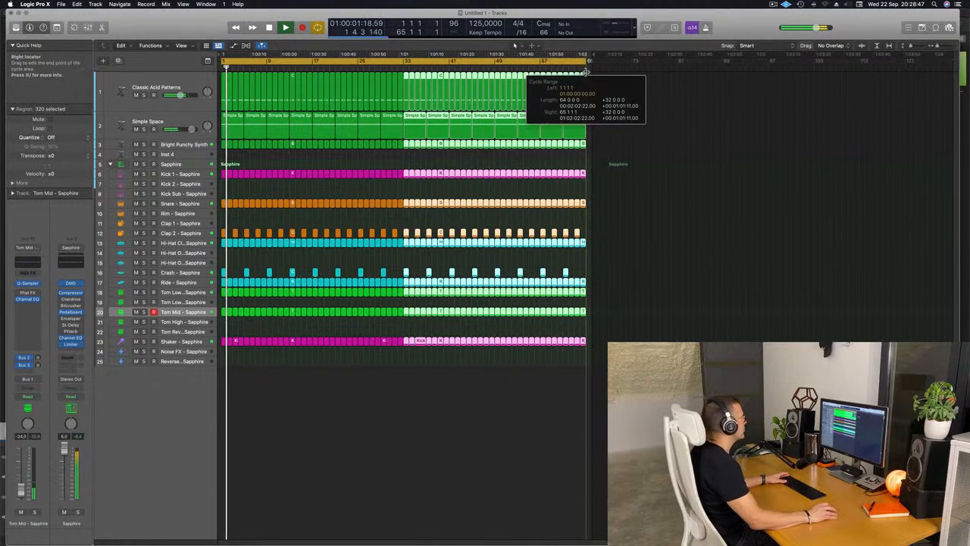
# Duplicate the Classic Acid Patterns track with its settings and copy its first one-bar region onto the new track.
pyautogui.click(184, 85)
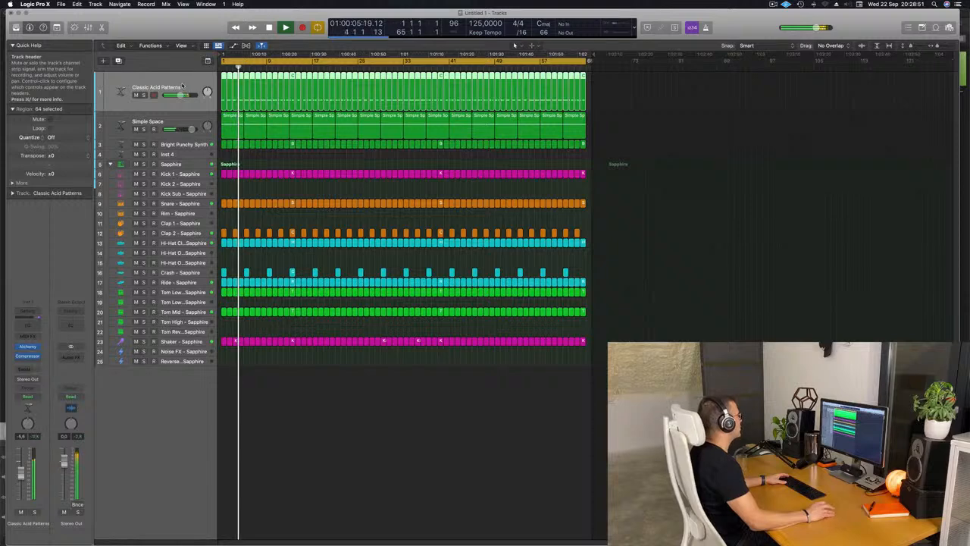
pyautogui.click(118, 60)
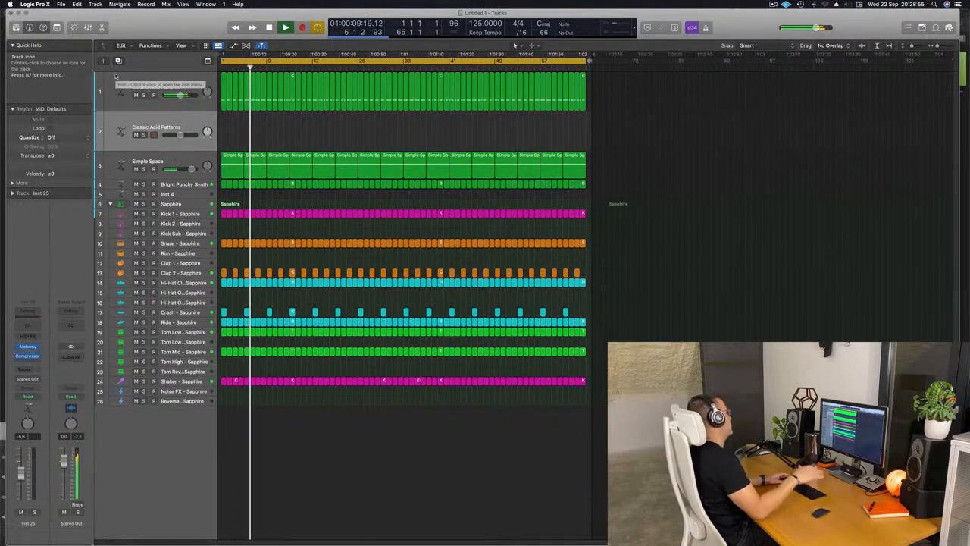
pyautogui.moveTo(224, 106); pyautogui.dragTo(223, 129)
# Reduce the copied region to its last note, move that note to beat 3 an octave higher, and lengthen it to about one beat.
pyautogui.doubleClick(223, 117)
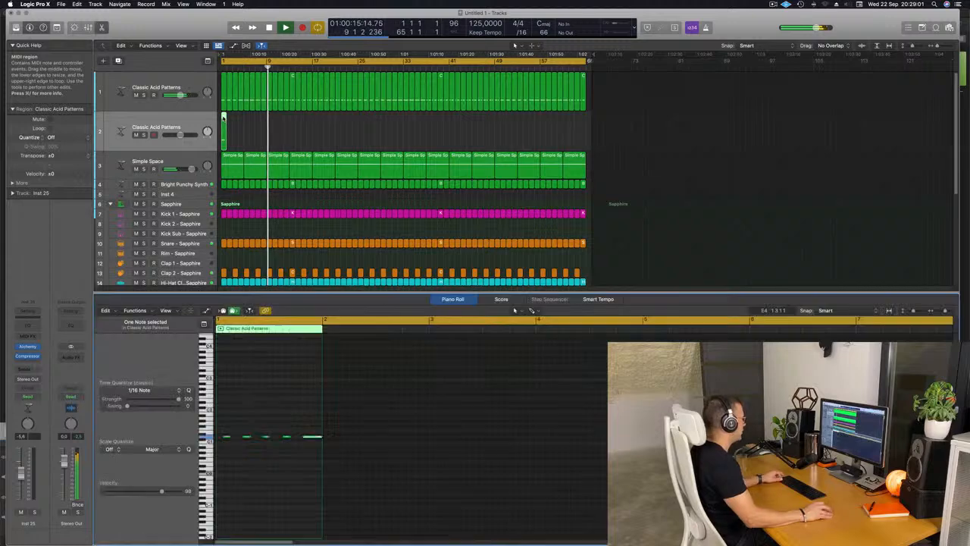
pyautogui.scroll(-1, 265, 468)
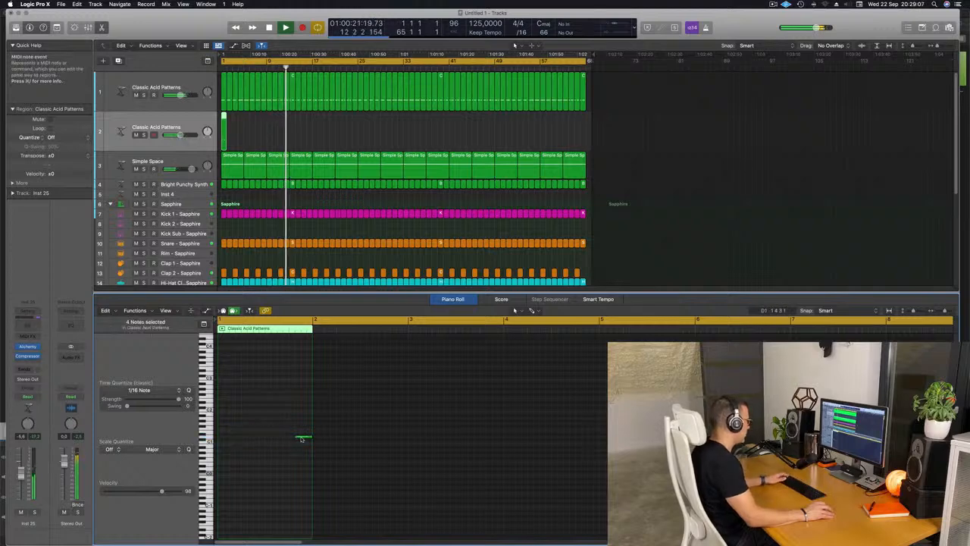
pyautogui.moveTo(301, 438); pyautogui.dragTo(274, 439)
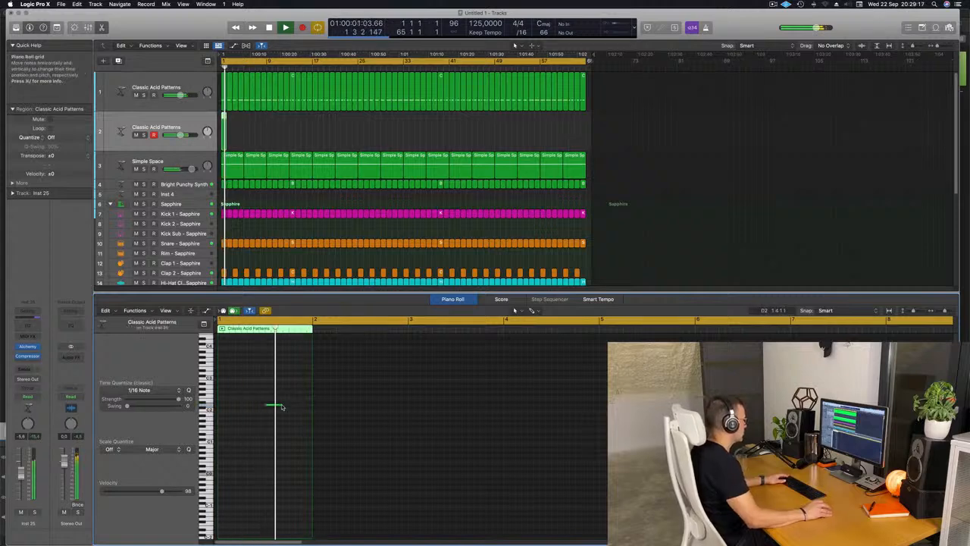
pyautogui.moveTo(281, 404); pyautogui.dragTo(290, 405)
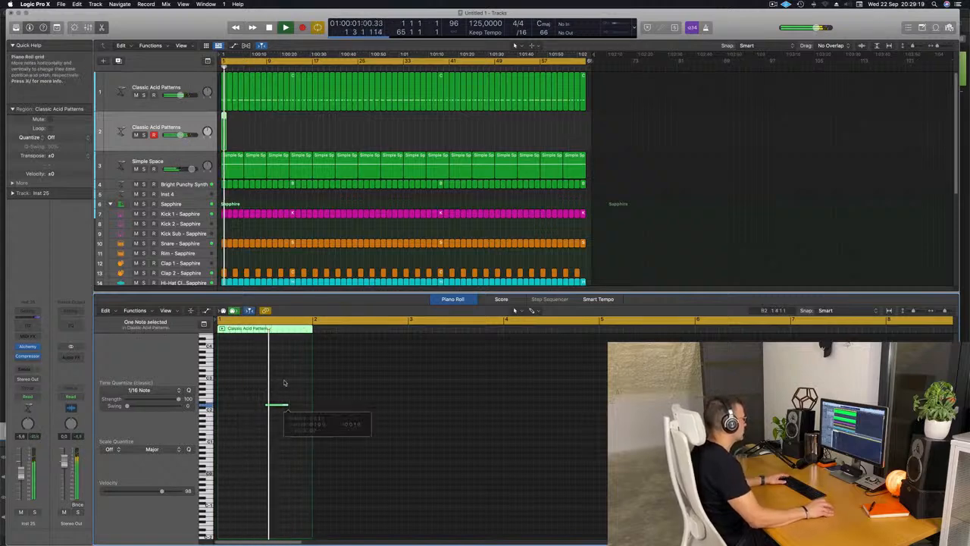
# Repeat the edited one-note region on the second Classic Acid Patterns track until it fills all 64 bars, and play it.
pyautogui.moveTo(254, 133); pyautogui.dragTo(222, 140)
pyautogui.press('space')
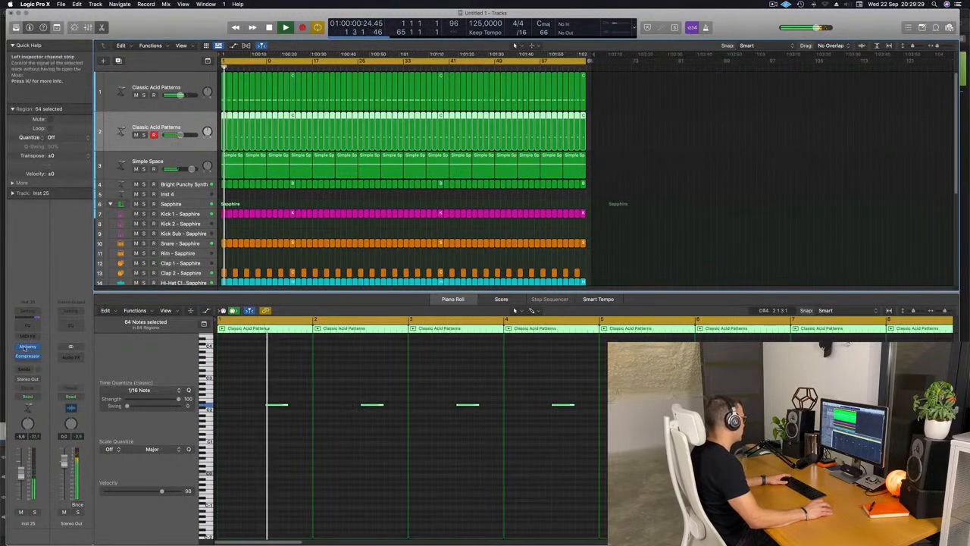
# Switch the second acid track's Alchemy arpeggiator to pattern 3 and raise the track's volume to -4.2 dB.
pyautogui.click(27, 347)
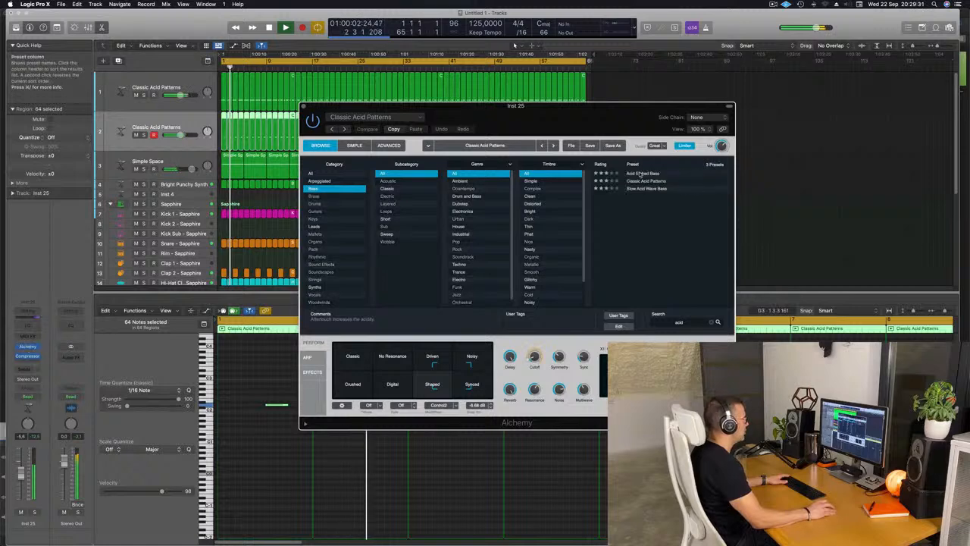
pyautogui.press('space')
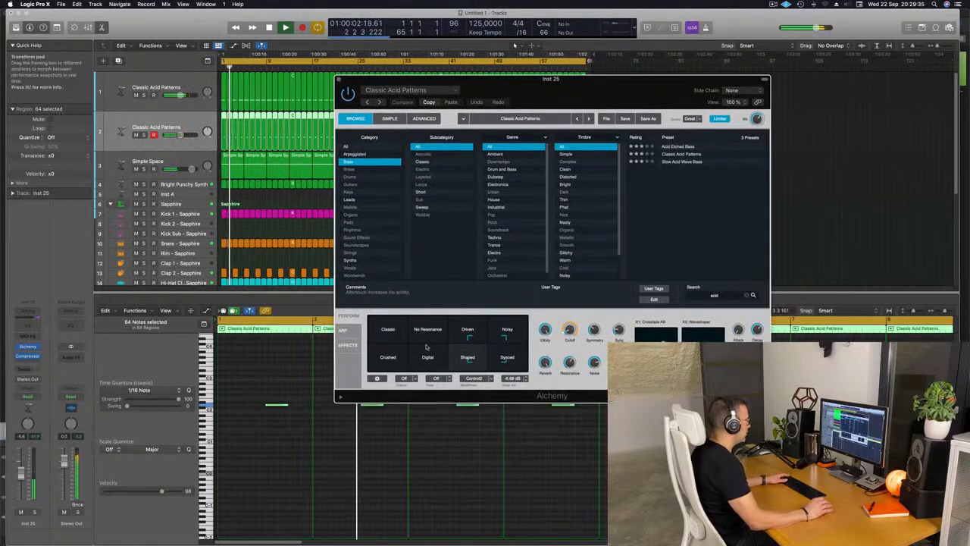
pyautogui.click(345, 331)
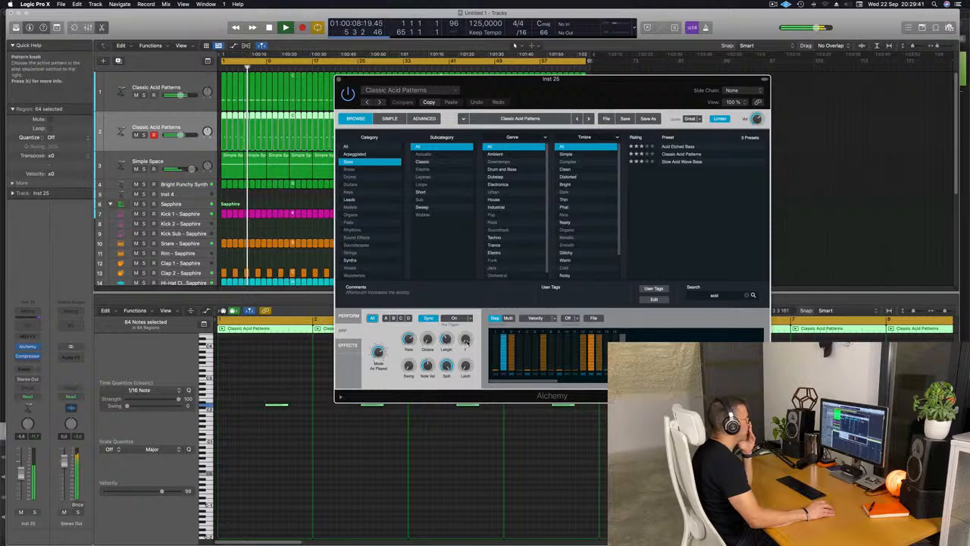
pyautogui.moveTo(466, 339); pyautogui.dragTo(466, 336)
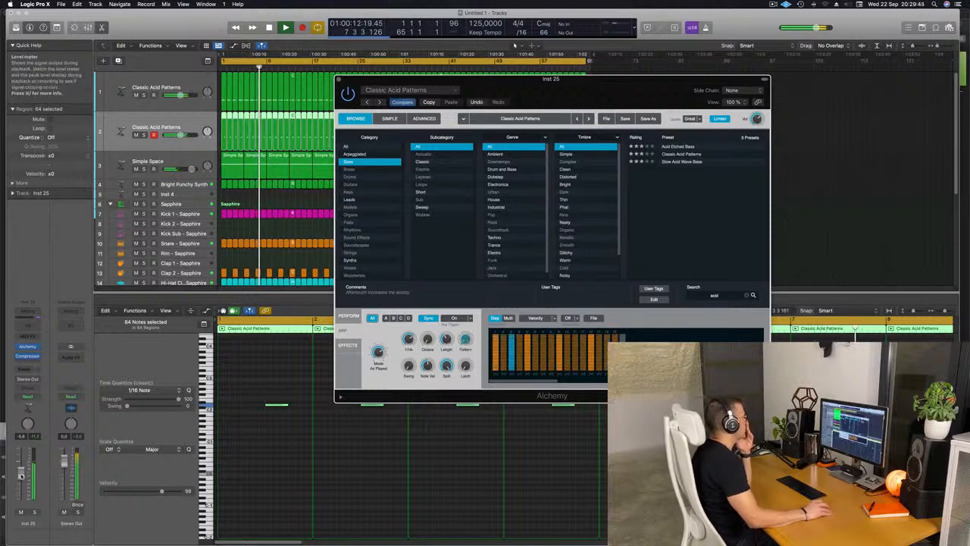
pyautogui.moveTo(21, 476); pyautogui.dragTo(21, 473)
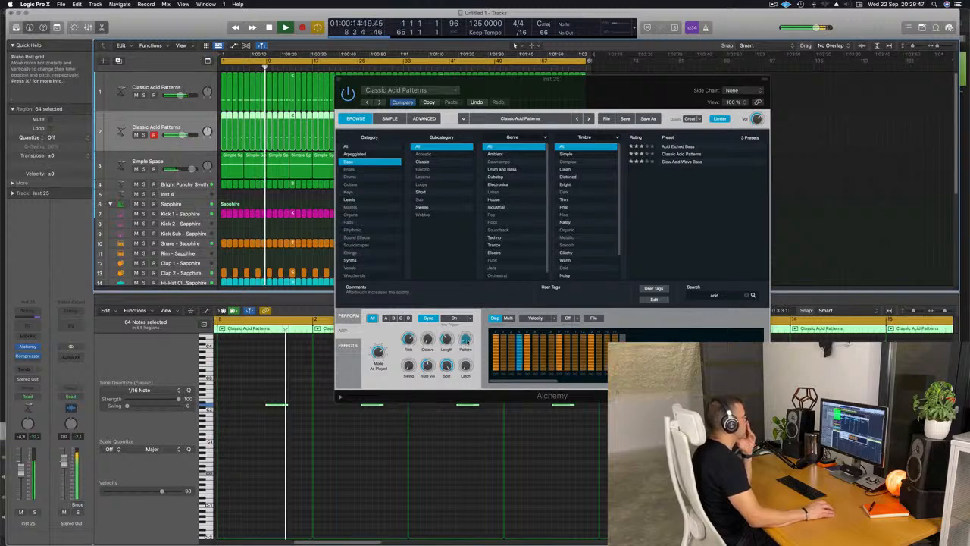
pyautogui.moveTo(466, 341); pyautogui.dragTo(466, 337)
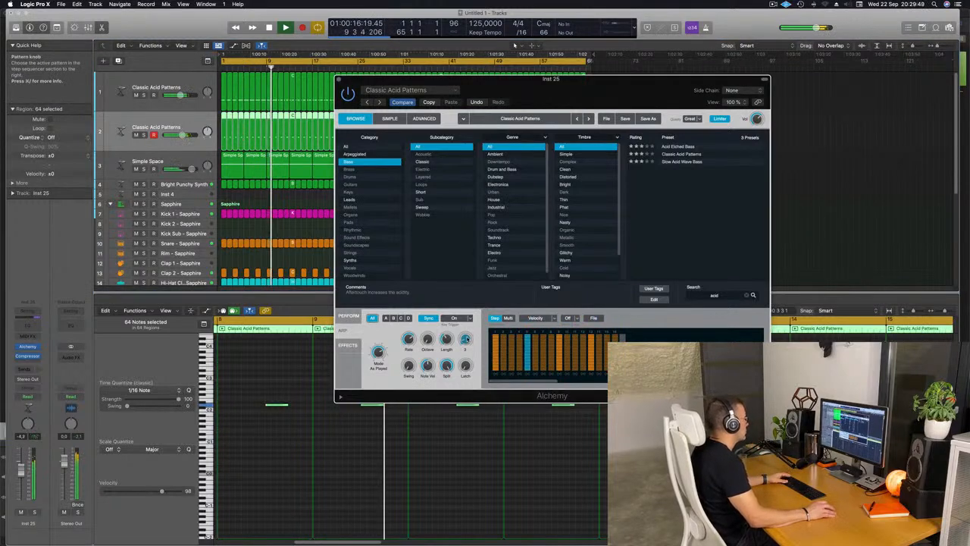
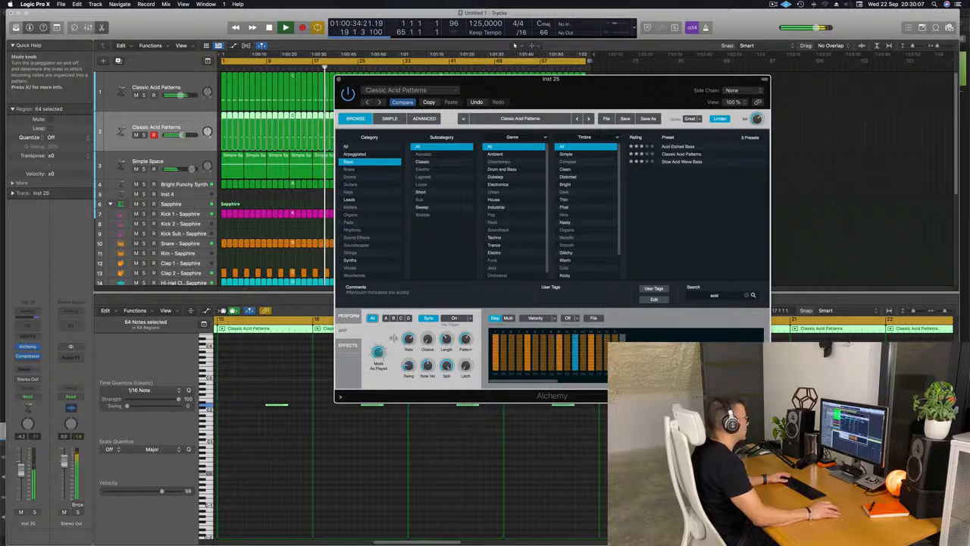
# Show the performance controls of the second acid track's Alchemy and lower the track's volume.
pyautogui.moveTo(655, 95); pyautogui.dragTo(690, 40)
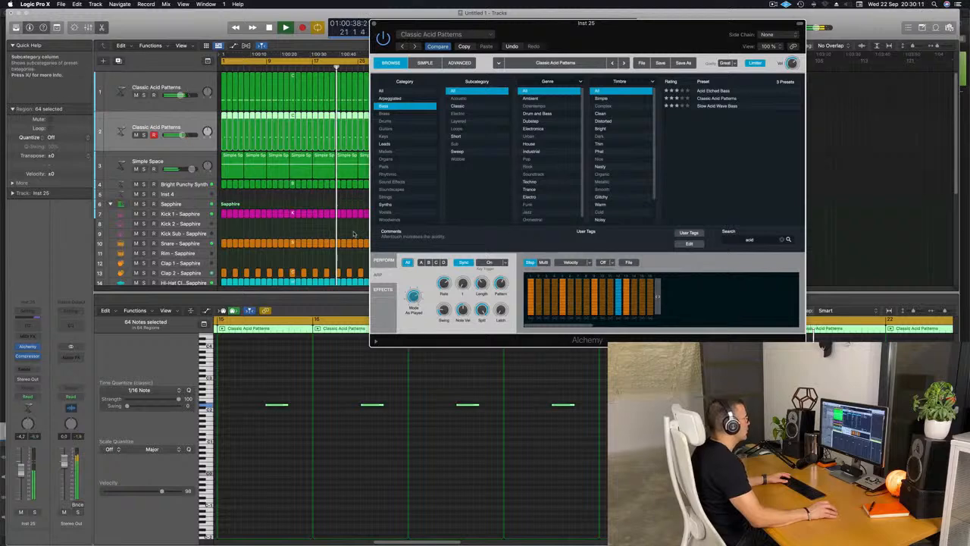
pyautogui.click(384, 260)
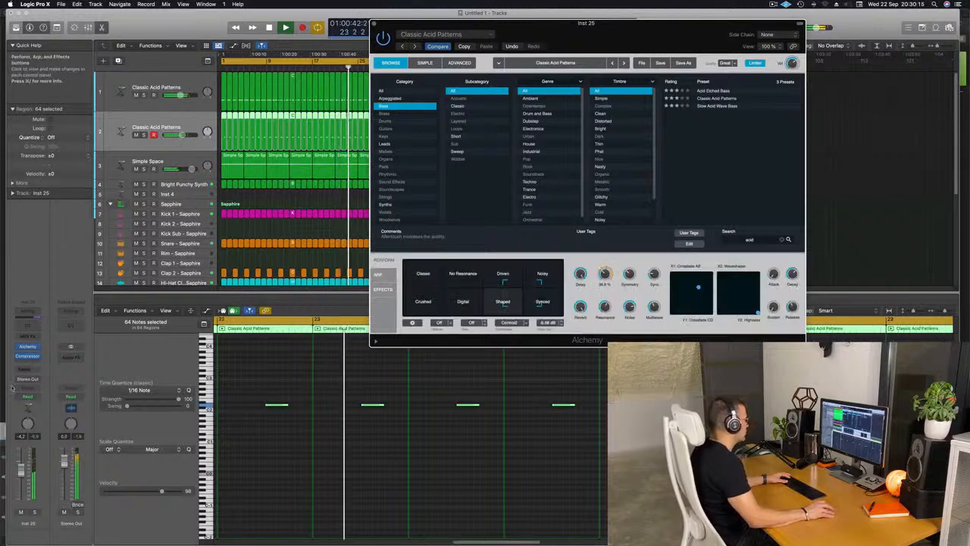
pyautogui.moveTo(21, 470); pyautogui.dragTo(21, 480)
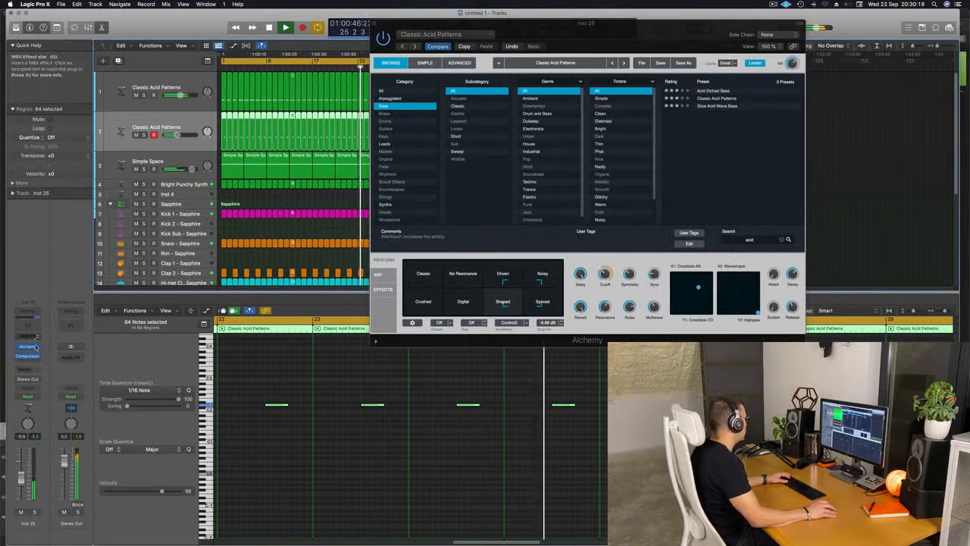
# Add a Bus 4 send to the second acid track and insert a stereo SilverVerb on the resulting aux channel.
pyautogui.click(25, 369)
pyautogui.moveTo(38, 380)
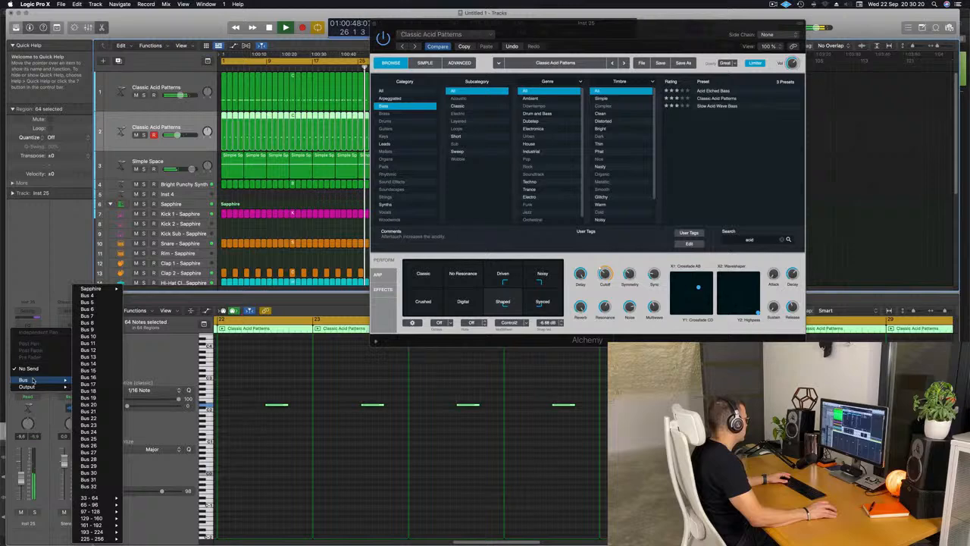
pyautogui.click(94, 296)
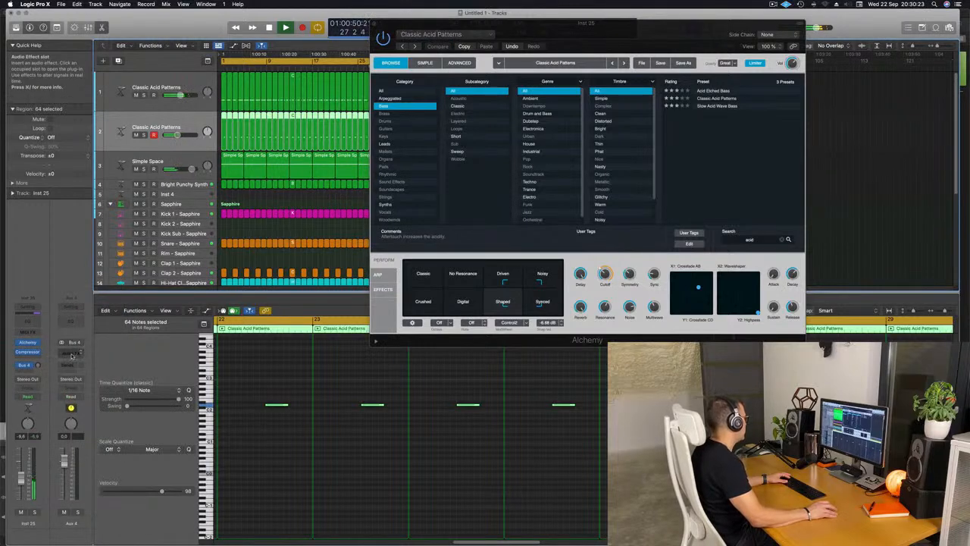
pyautogui.click(71, 353)
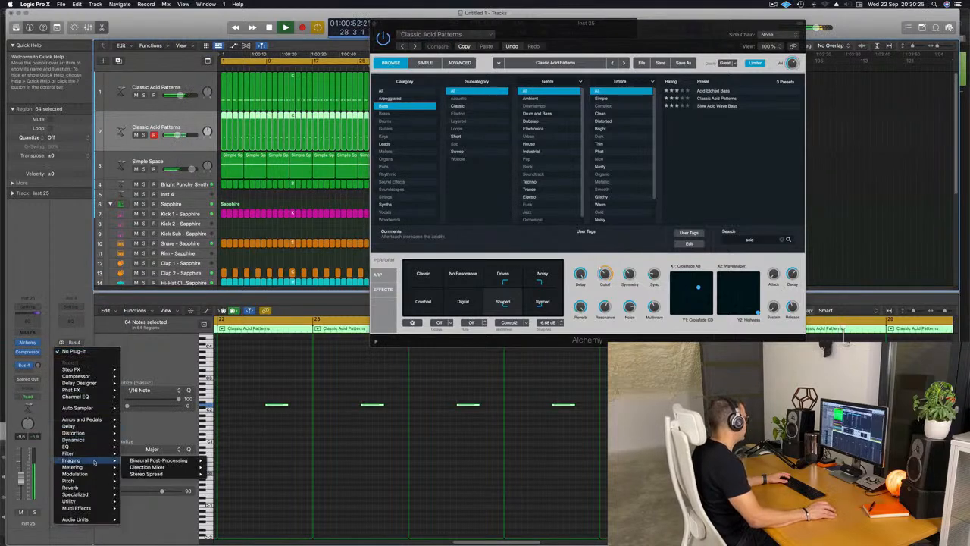
pyautogui.moveTo(96, 489)
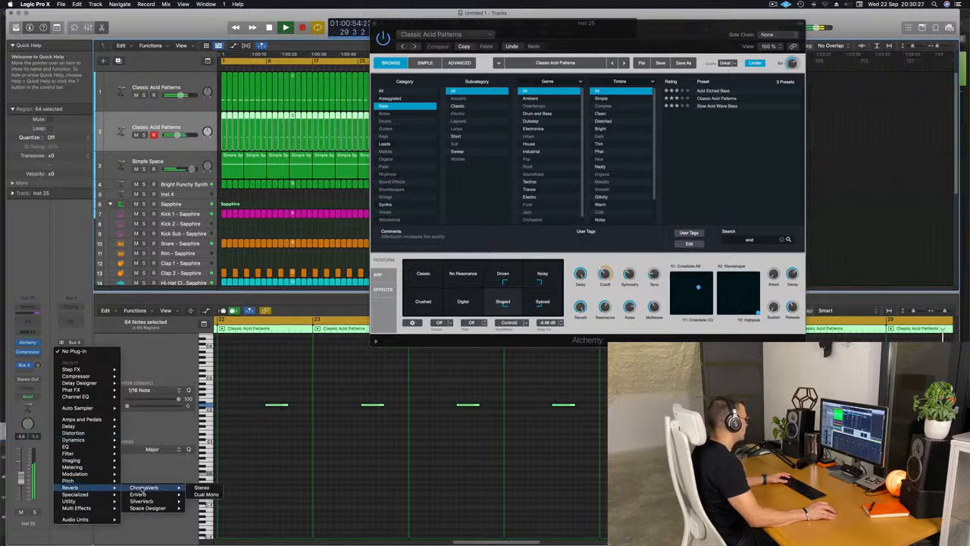
pyautogui.moveTo(144, 501)
pyautogui.click(202, 501)
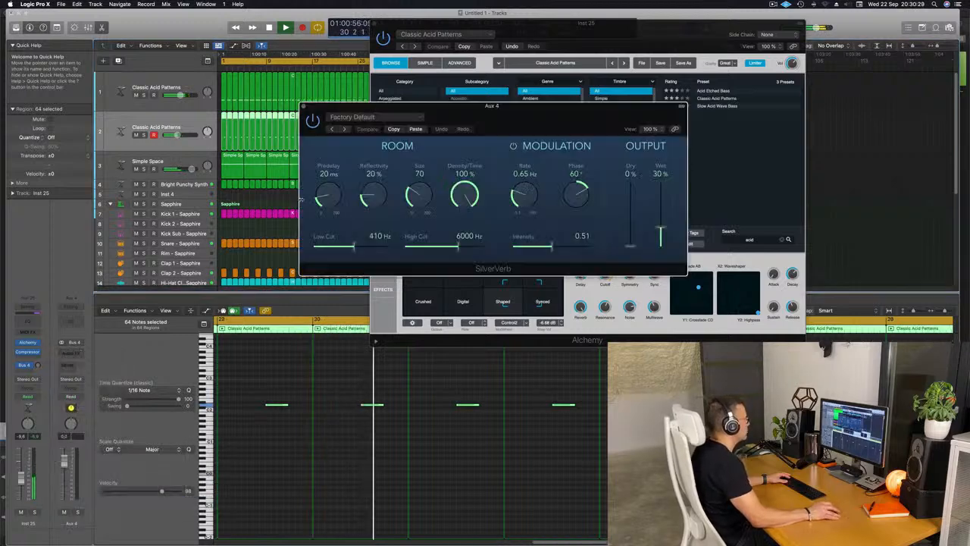
# Load SilverVerb's grandiose preset and set its wet output to 100%.
pyautogui.click(397, 116)
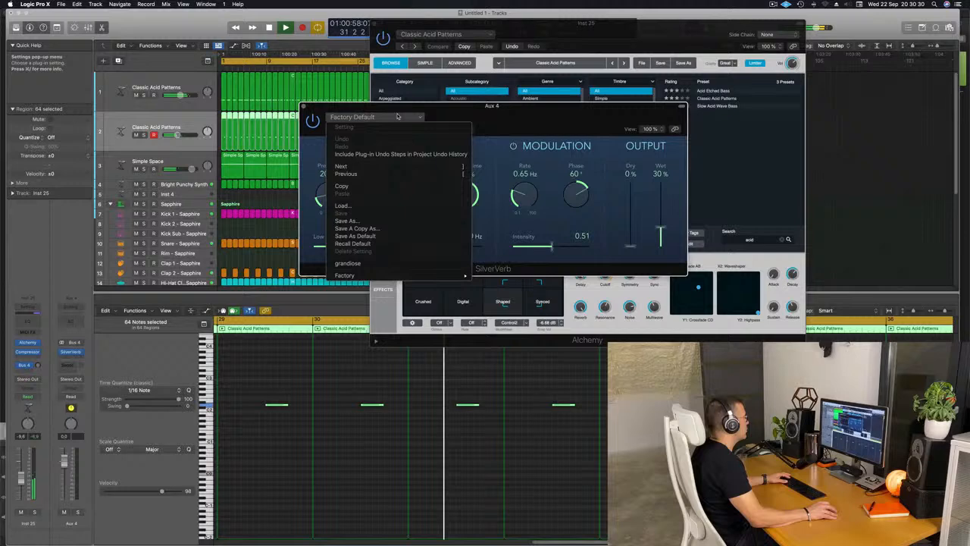
pyautogui.click(348, 263)
pyautogui.moveTo(661, 162); pyautogui.dragTo(661, 155)
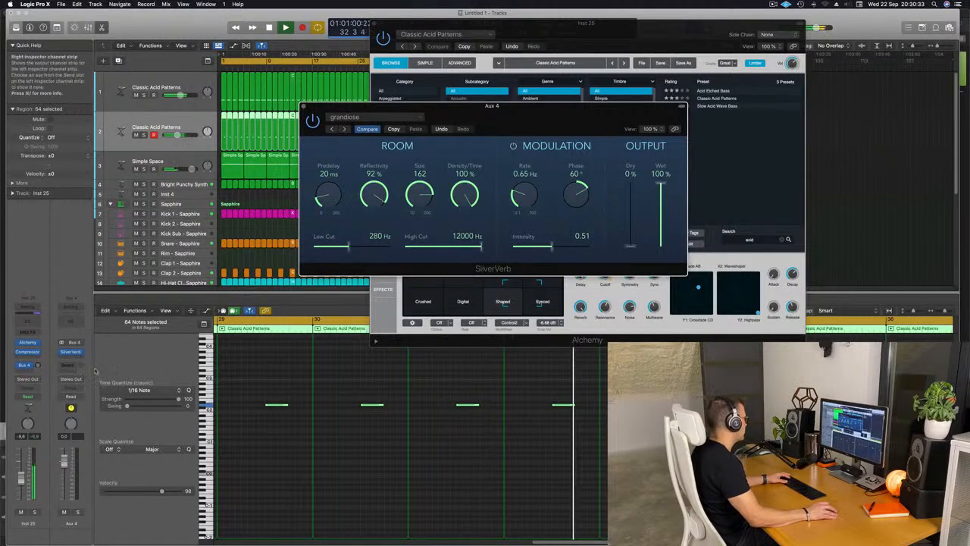
# Raise the second acid track's Bus 4 send level and clear the plug-in windows away from the arrangement.
pyautogui.moveTo(37, 367); pyautogui.dragTo(35, 366)
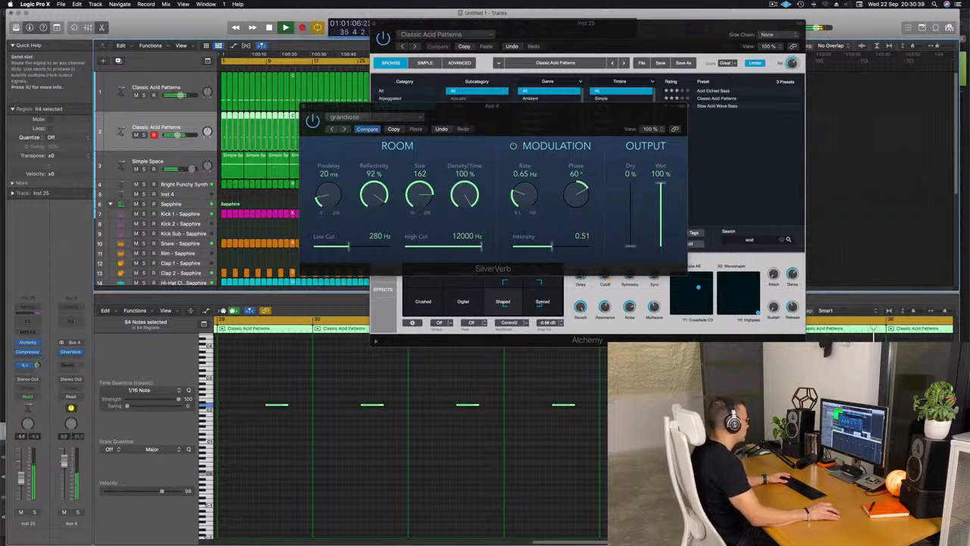
pyautogui.click(416, 47)
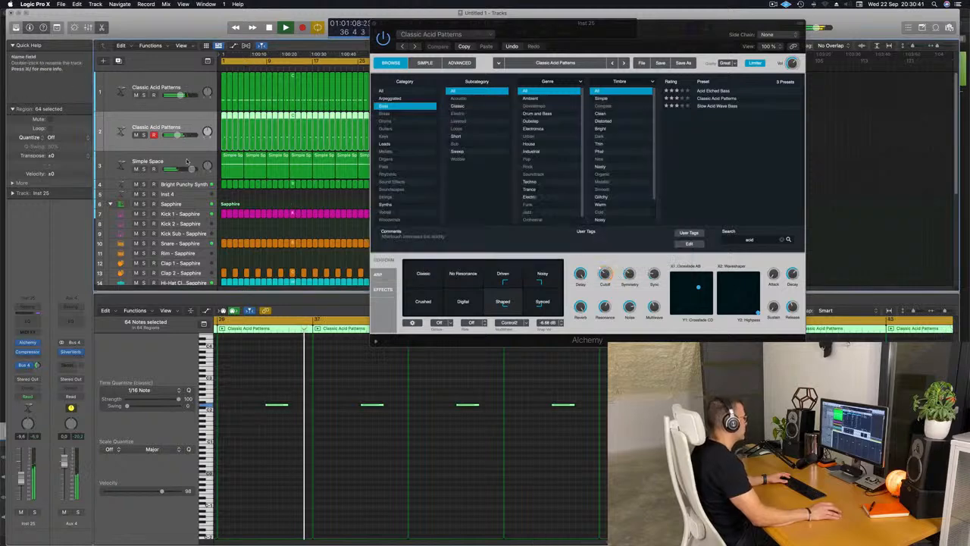
pyautogui.moveTo(448, 23); pyautogui.dragTo(660, 53)
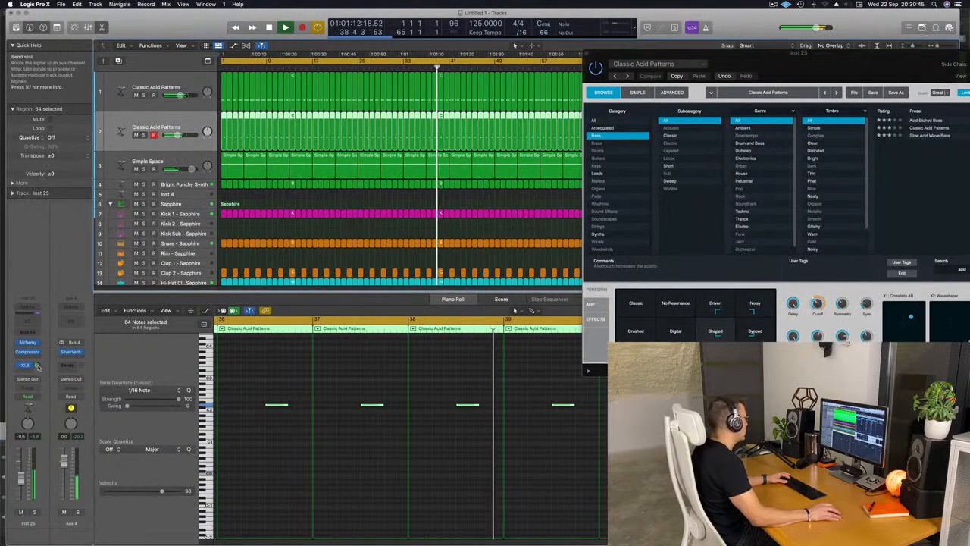
# Insert a Compressor after SilverVerb on Aux 4, side-chained to Inst 5, with a -20 dB threshold and a raised ratio.
pyautogui.click(77, 355)
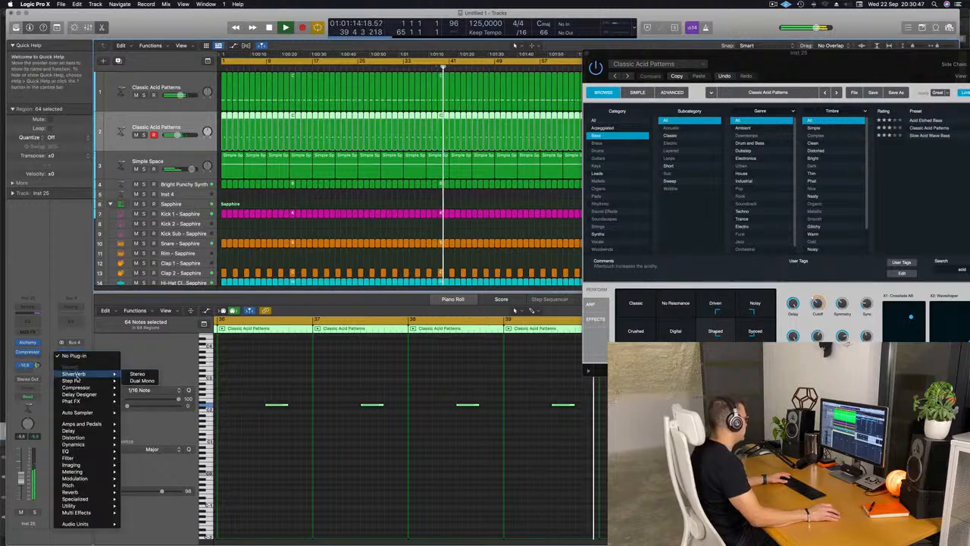
pyautogui.moveTo(101, 388)
pyautogui.click(137, 388)
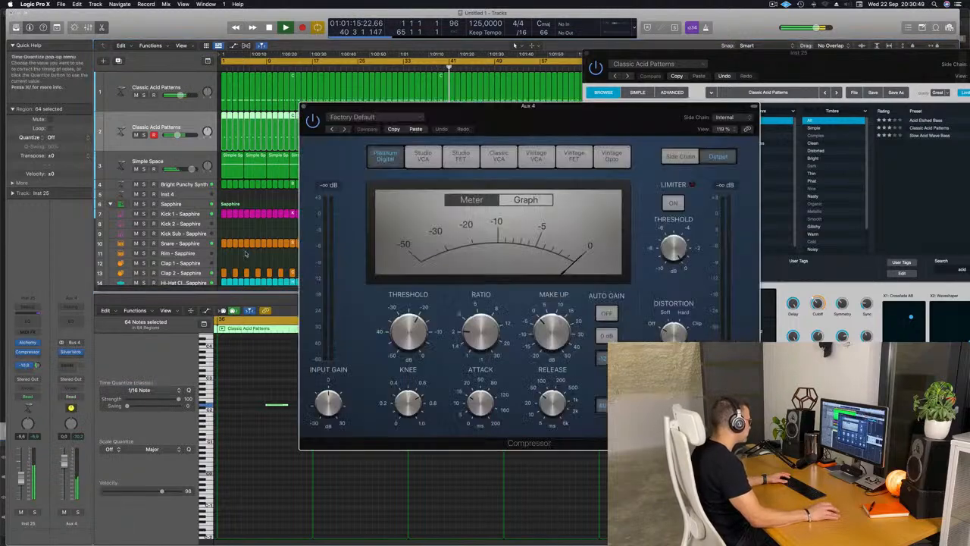
pyautogui.click(735, 118)
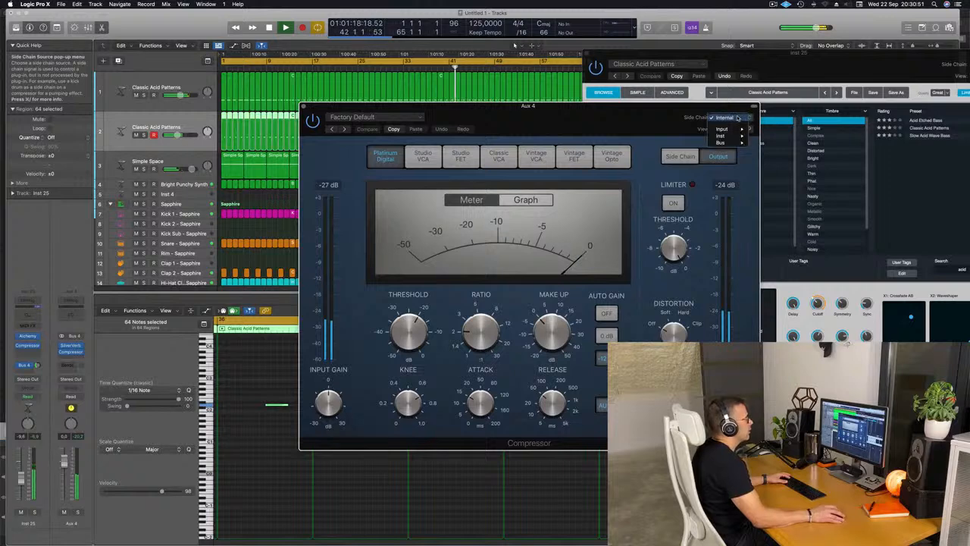
pyautogui.moveTo(734, 135)
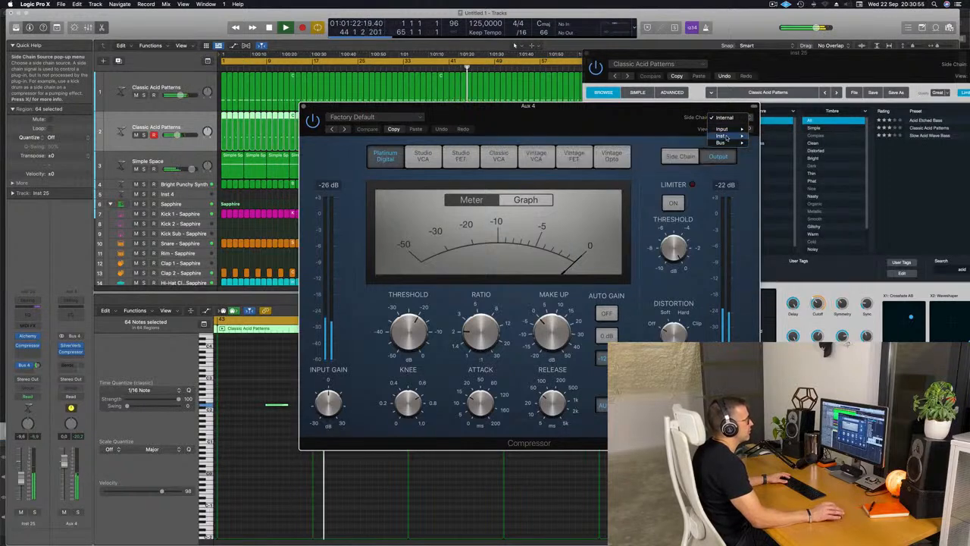
pyautogui.click(788, 163)
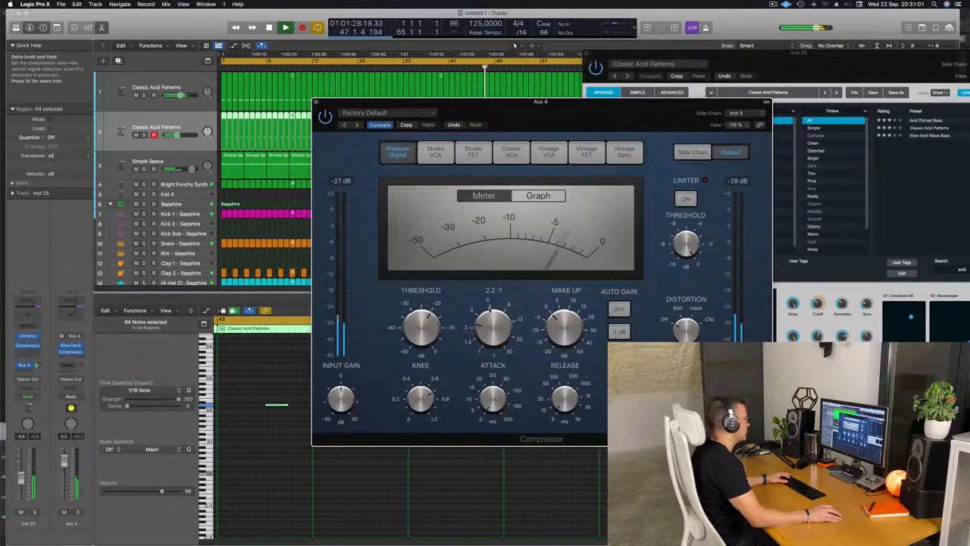
pyautogui.moveTo(489, 310); pyautogui.dragTo(494, 290)
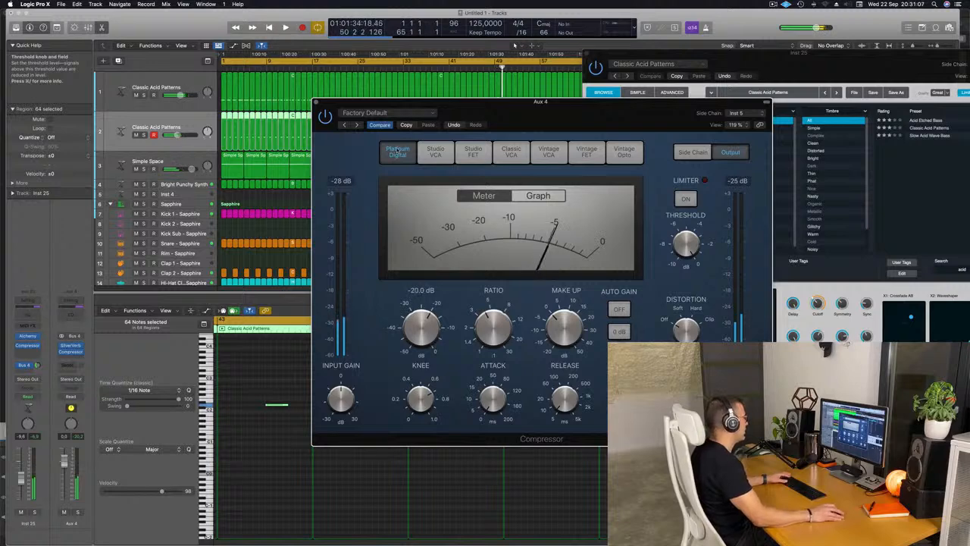
pyautogui.press('space')
pyautogui.click(317, 101)
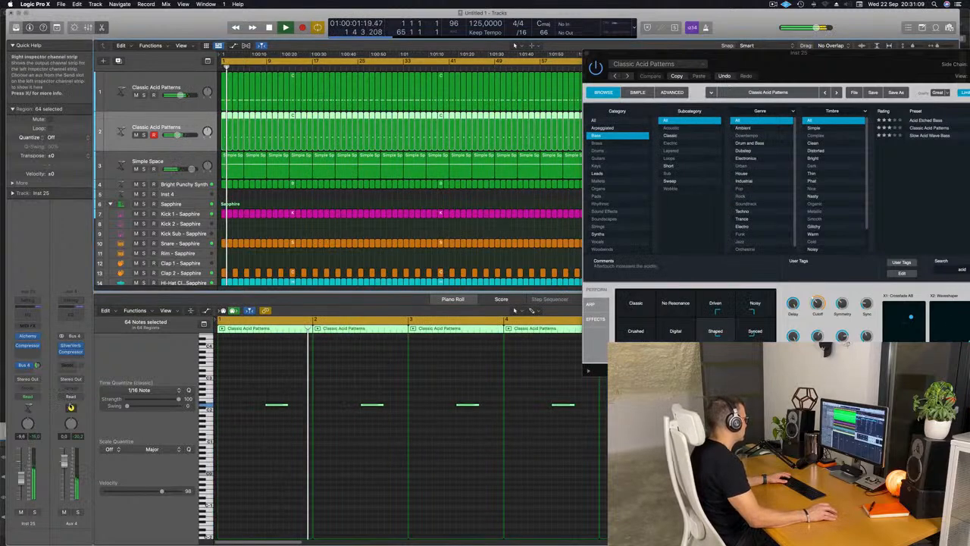
# Solo Aux 4 to check the side-chained reverb on its own, and switch the solo off again.
pyautogui.click(77, 513)
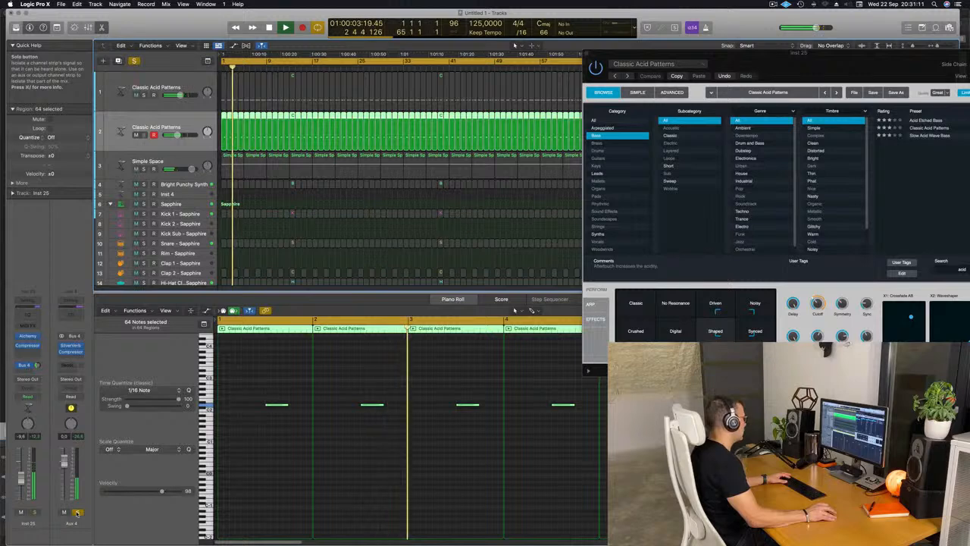
pyautogui.click(77, 512)
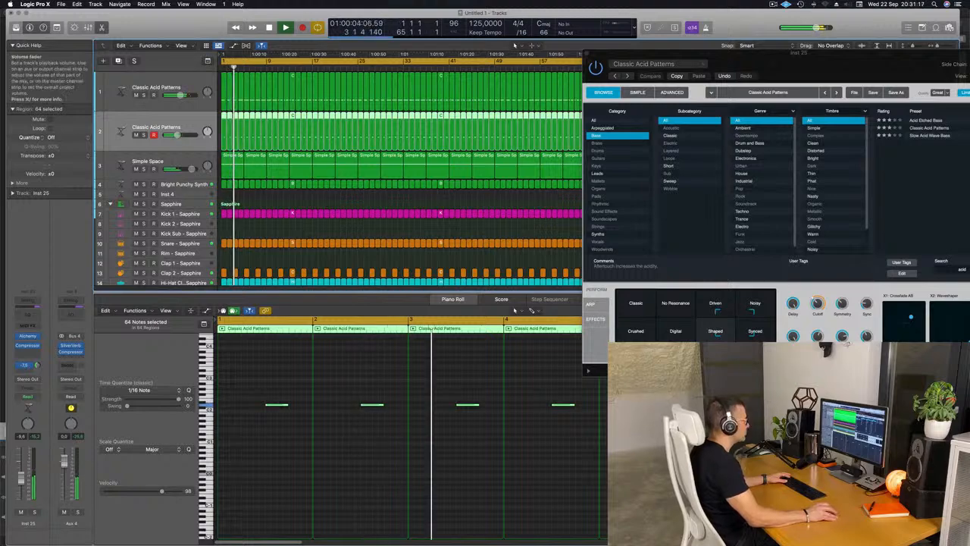
# Audition Alchemy's Classic, Crushed, Digital, Shaped, Synced, Noisy, Driven and No Resonance snapshots on the second acid track during playback.
pyautogui.moveTo(823, 61); pyautogui.dragTo(573, 64)
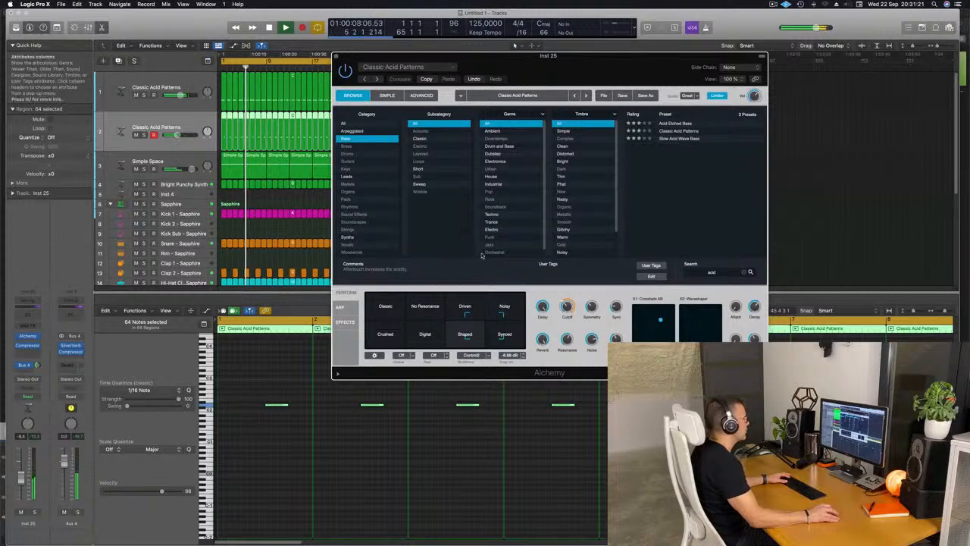
pyautogui.click(385, 309)
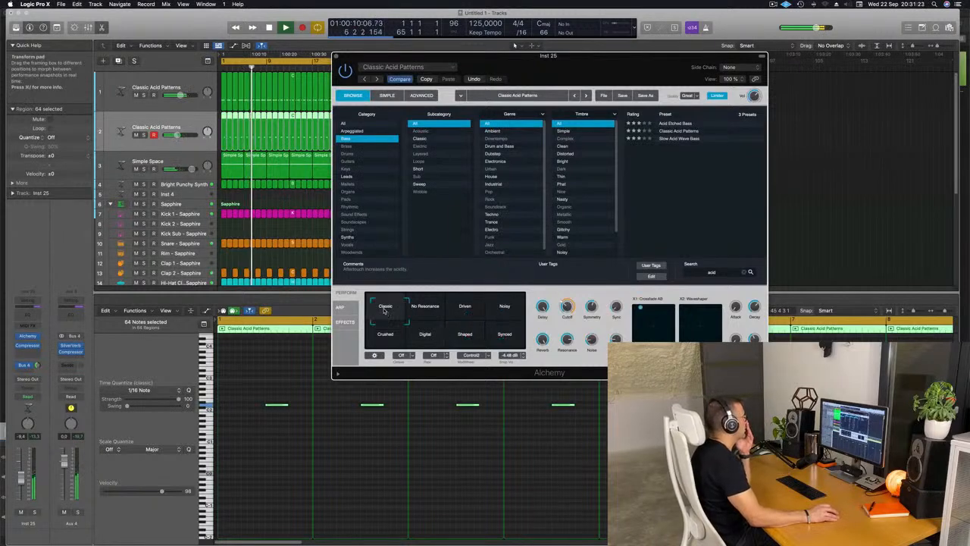
pyautogui.click(381, 342)
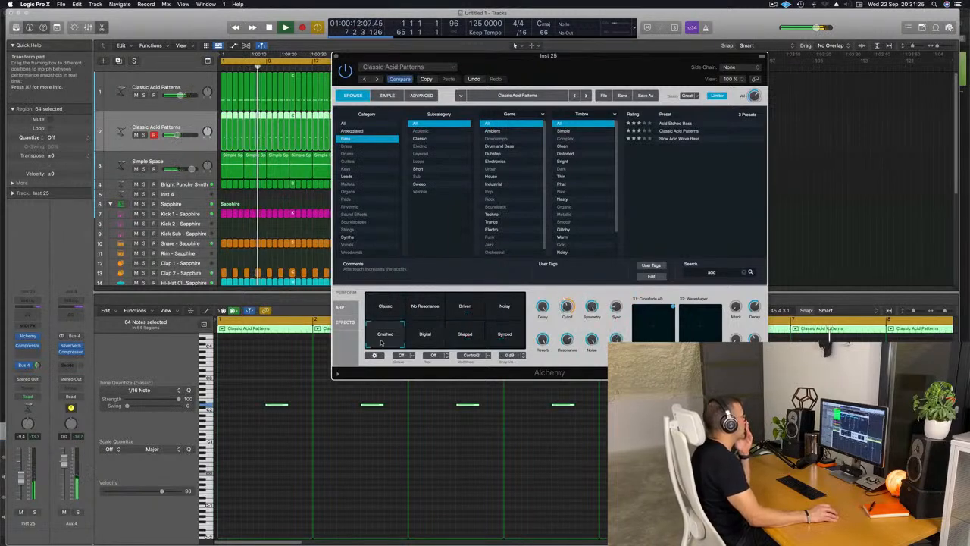
pyautogui.click(427, 343)
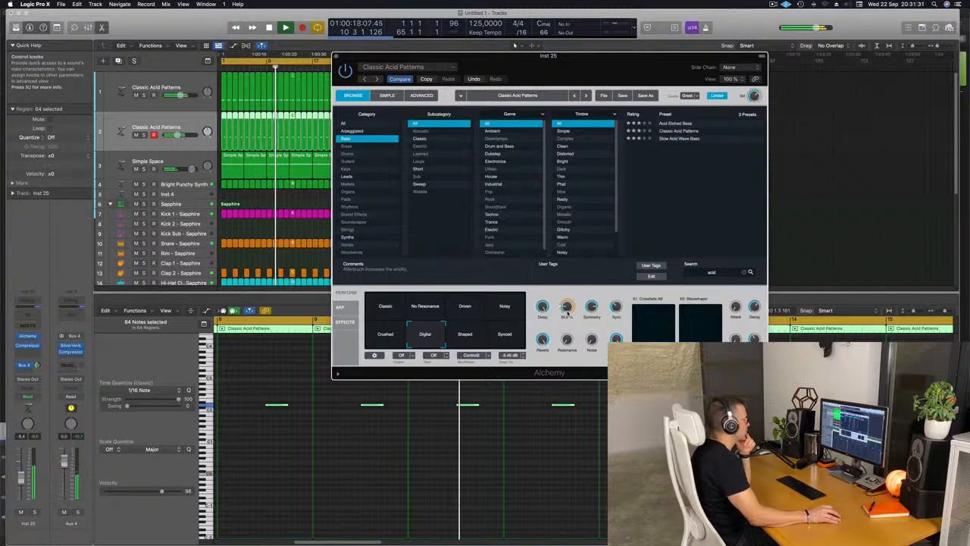
pyautogui.click(465, 334)
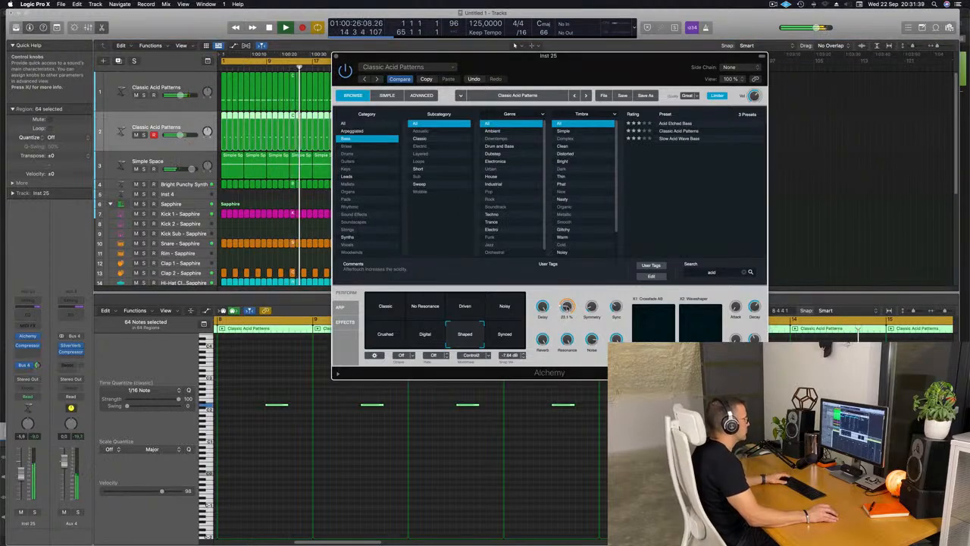
pyautogui.click(517, 339)
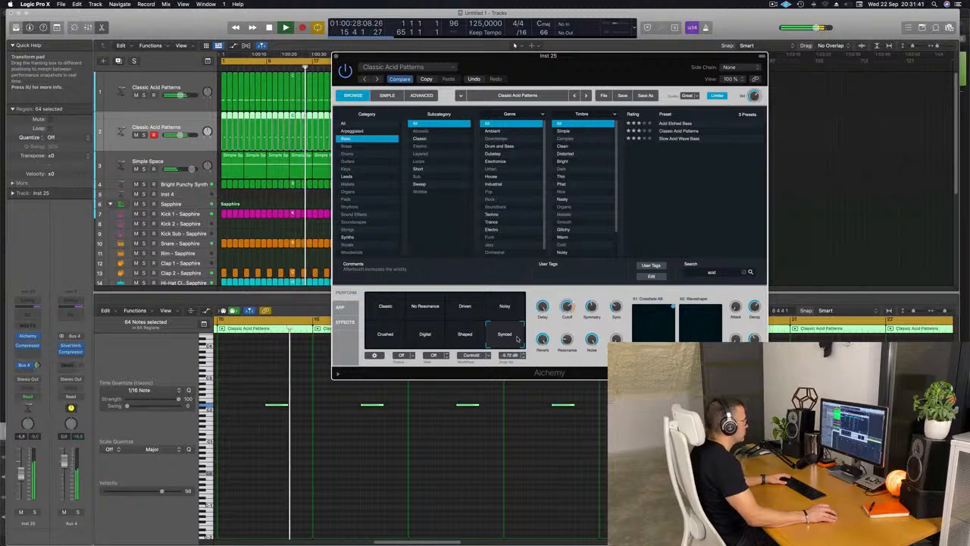
pyautogui.click(508, 307)
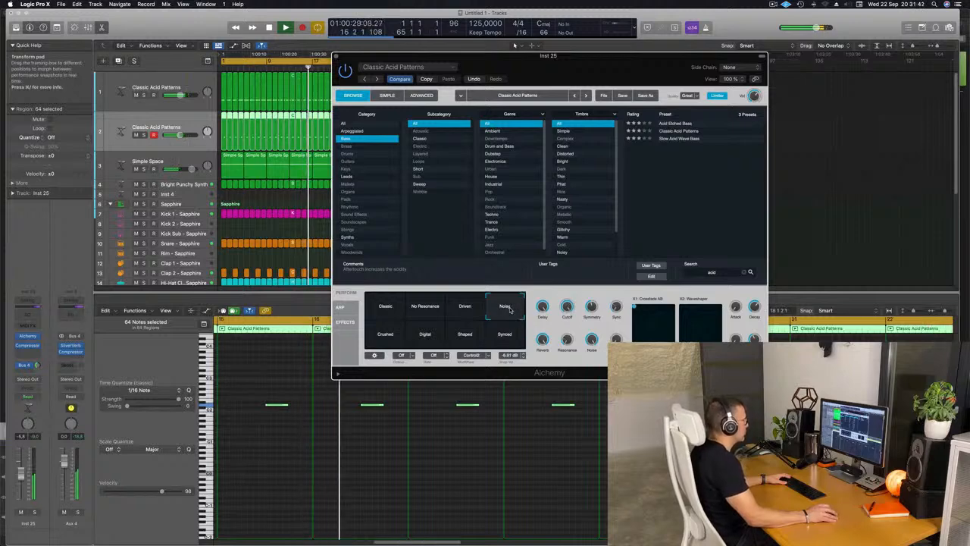
pyautogui.click(467, 307)
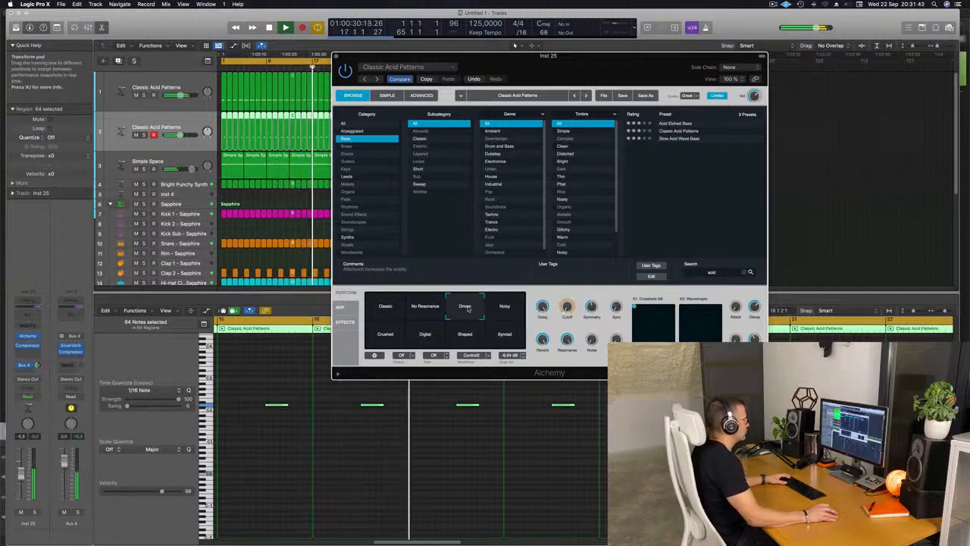
pyautogui.click(426, 306)
pyautogui.click(465, 306)
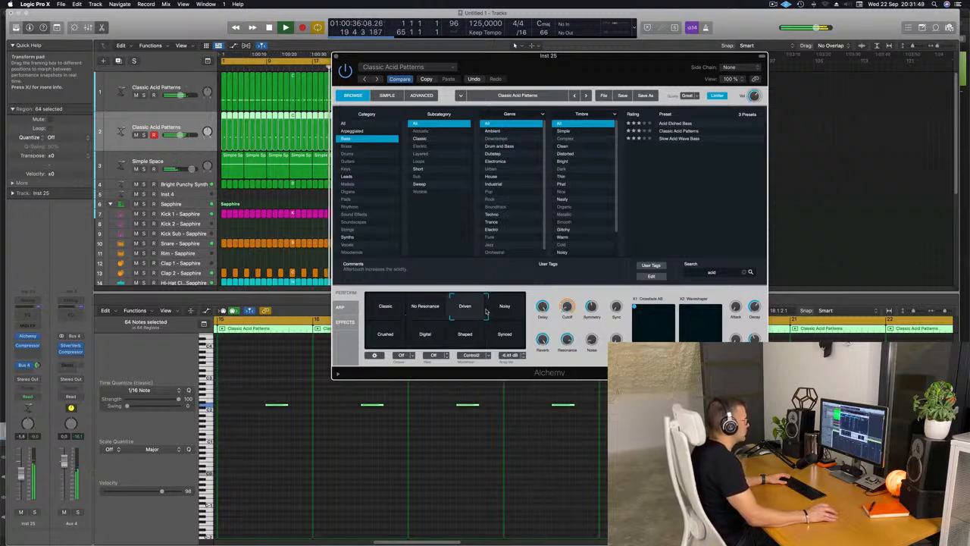
# Morph the second acid track's Alchemy sound to midway between Noisy and Synced, and raise the track's volume to about -4.4 dB.
pyautogui.moveTo(486, 311); pyautogui.dragTo(491, 324)
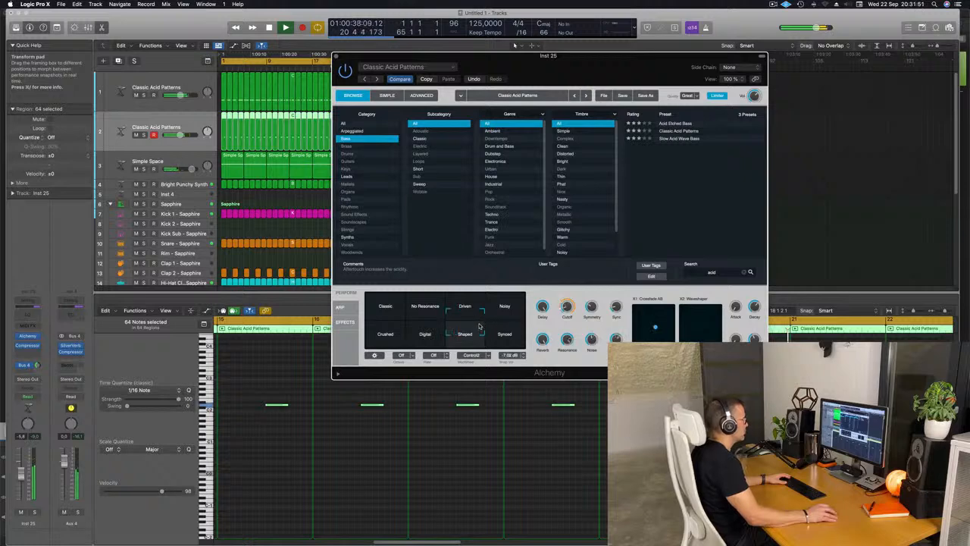
pyautogui.moveTo(479, 324); pyautogui.dragTo(527, 303)
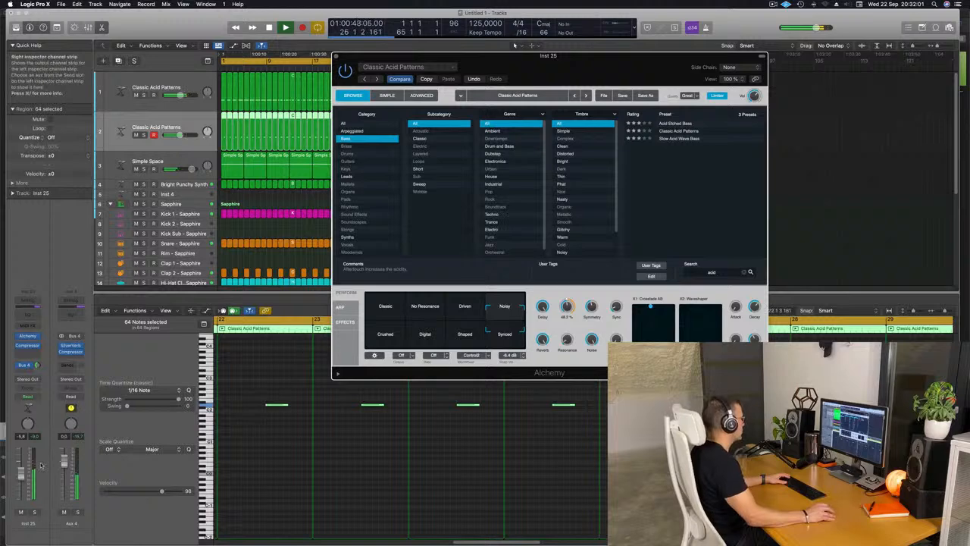
pyautogui.moveTo(21, 474); pyautogui.dragTo(21, 470)
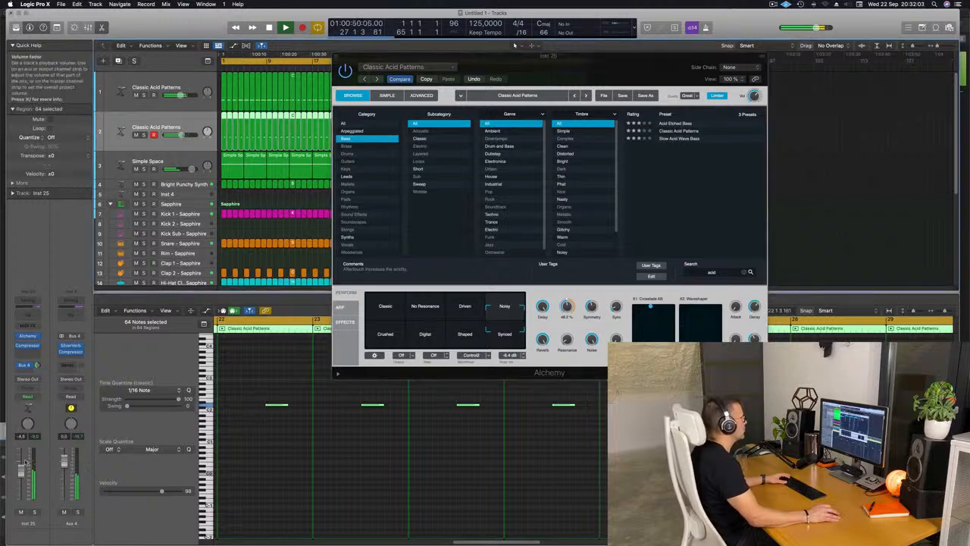
pyautogui.moveTo(335, 56); pyautogui.dragTo(387, 71)
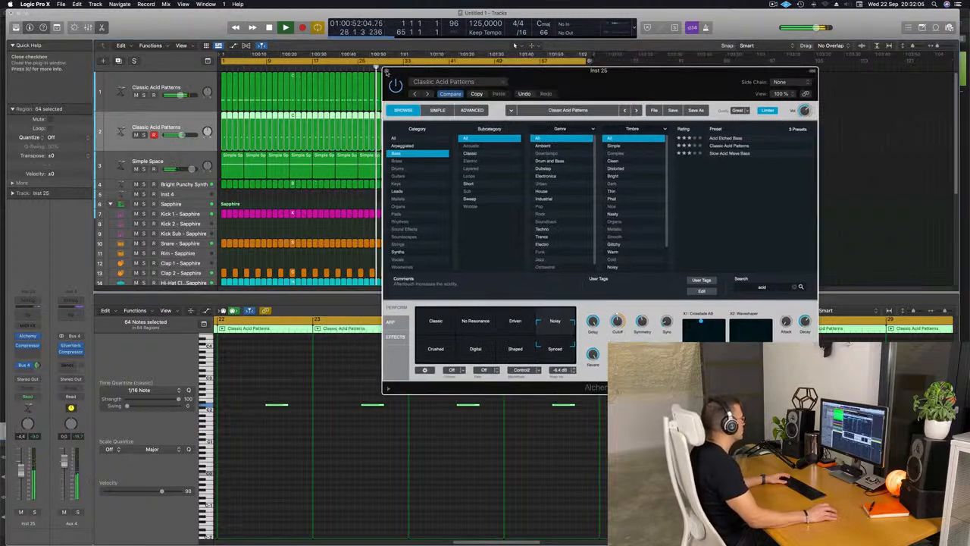
# Duplicate the second acid track with its settings and copy its first one-bar region to bar 1 of the new track.
pyautogui.click(387, 70)
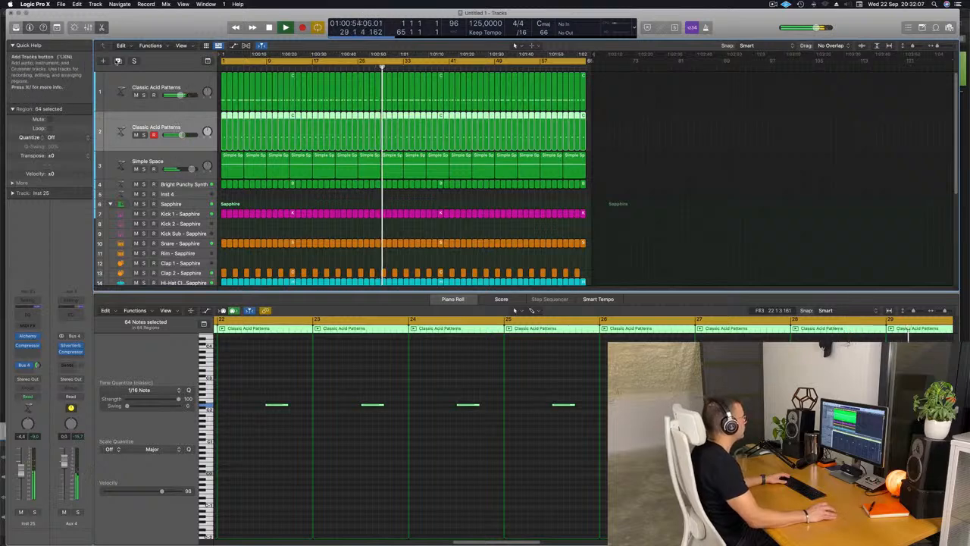
pyautogui.click(117, 61)
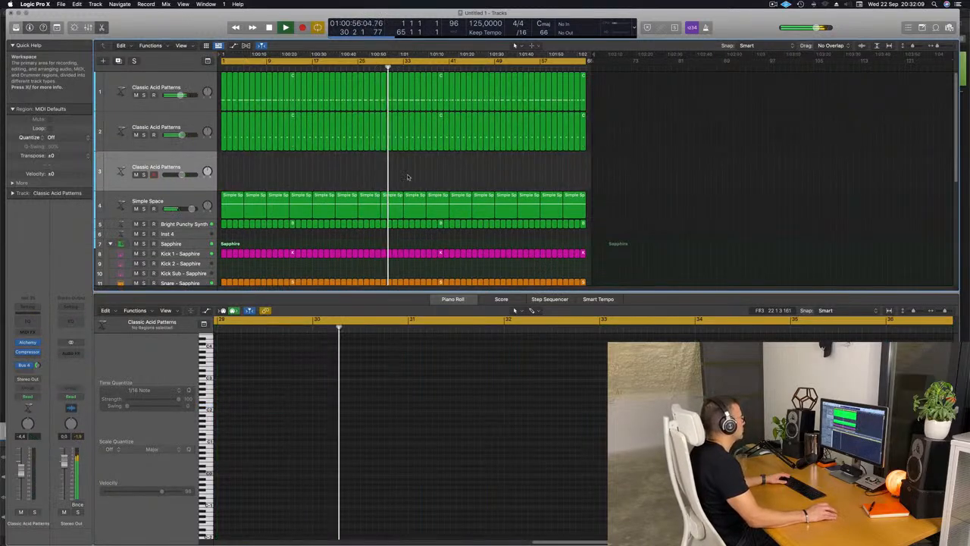
pyautogui.click(224, 133)
pyautogui.moveTo(225, 133); pyautogui.dragTo(225, 170)
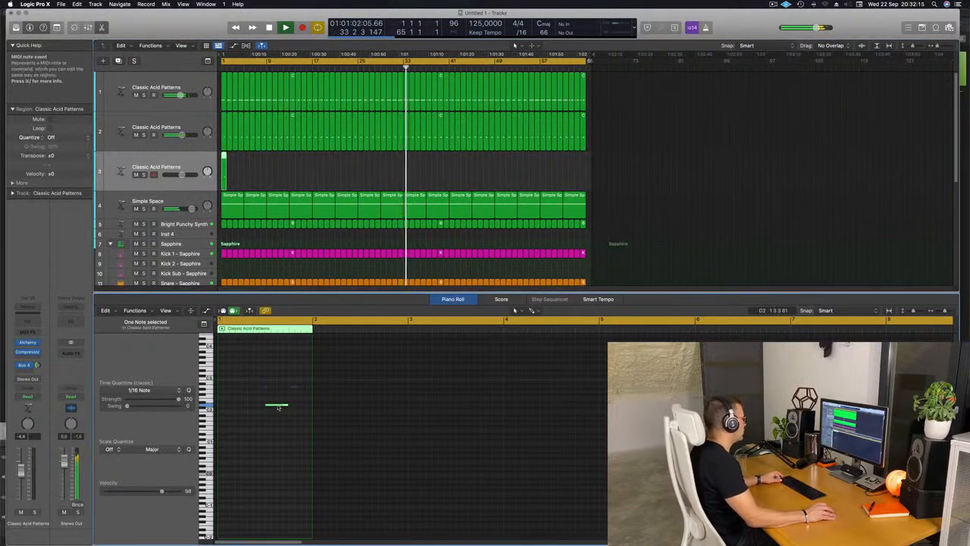
# Move the copied note to the start of bar 1, two octaves higher, and lower the third acid track's volume to about -7.2 dB.
pyautogui.moveTo(279, 408); pyautogui.dragTo(235, 411)
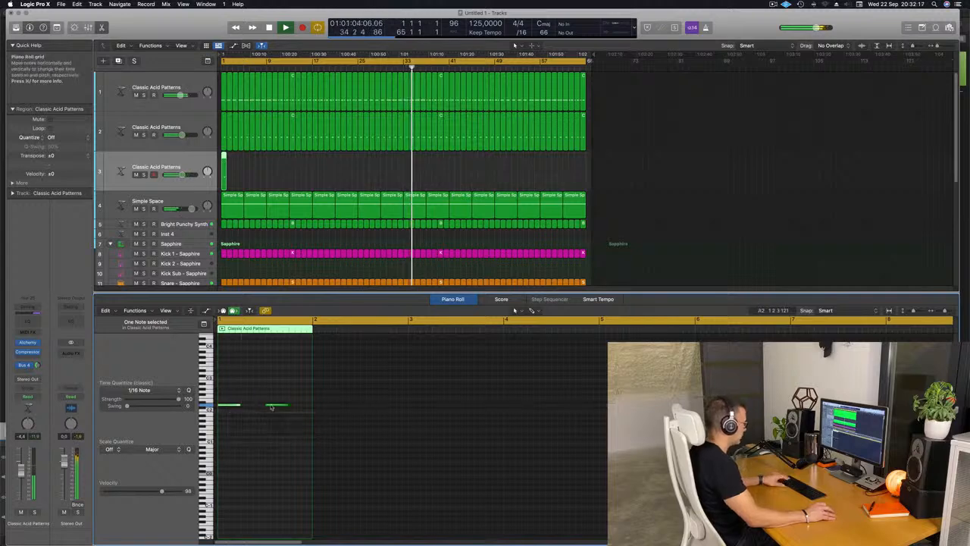
pyautogui.press('Return')
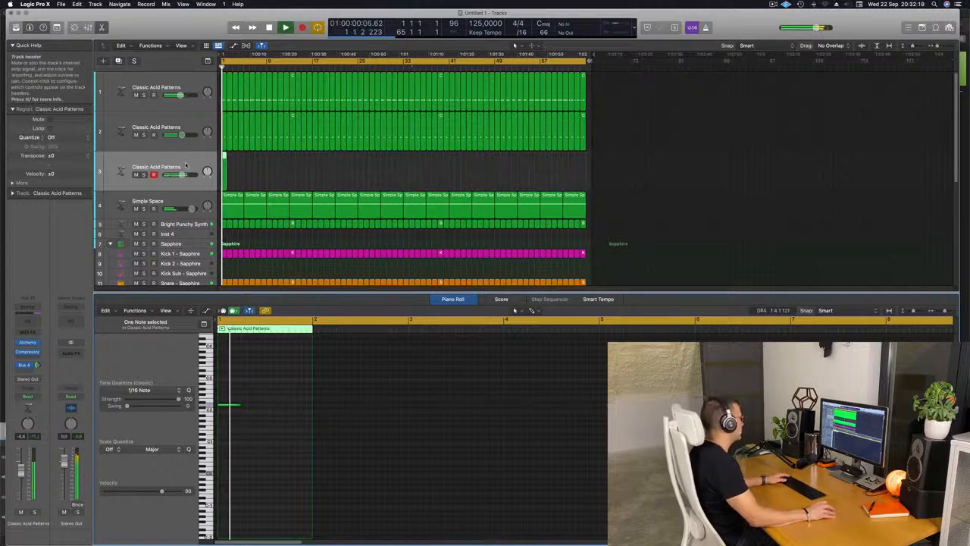
pyautogui.click(238, 405)
pyautogui.press('space')
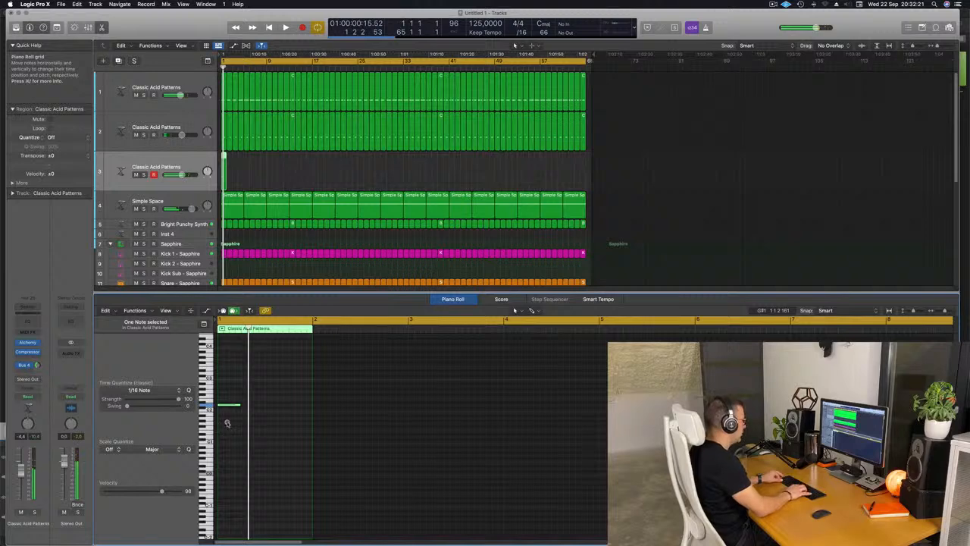
pyautogui.press('space')
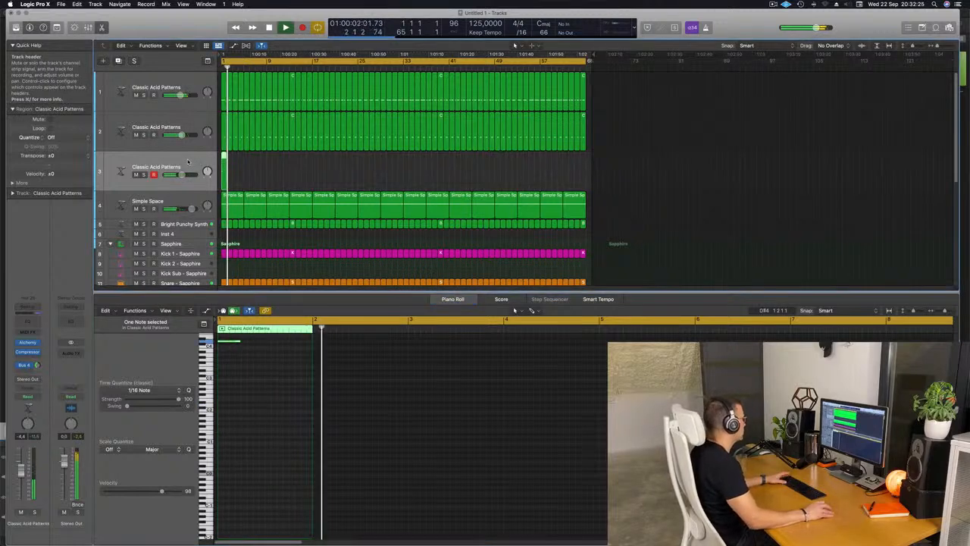
# Try Alchemy's Classic snapshot on the third acid track with a 1/16 arpeggiator rate and adjusted cutoff, note length and swing during playback.
pyautogui.click(28, 342)
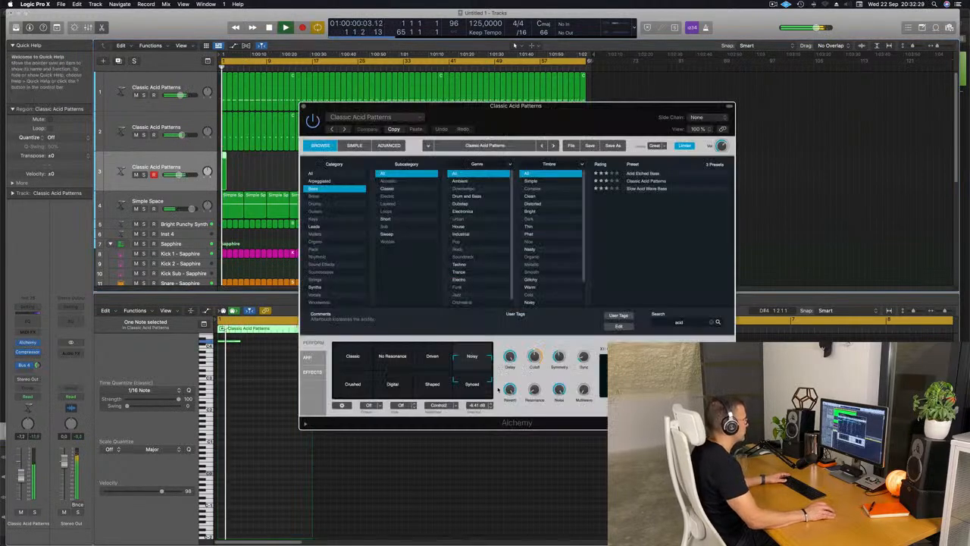
pyautogui.click(336, 362)
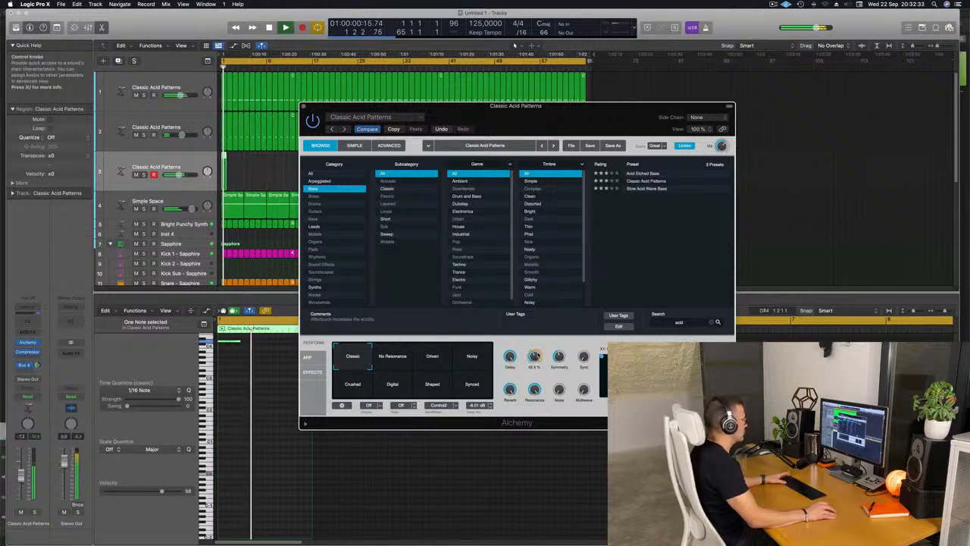
pyautogui.click(311, 358)
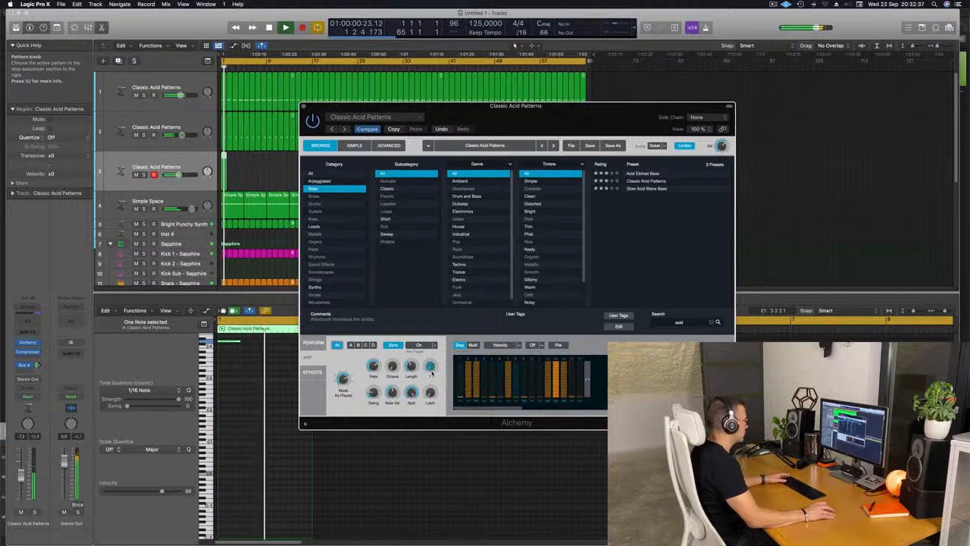
pyautogui.press('space')
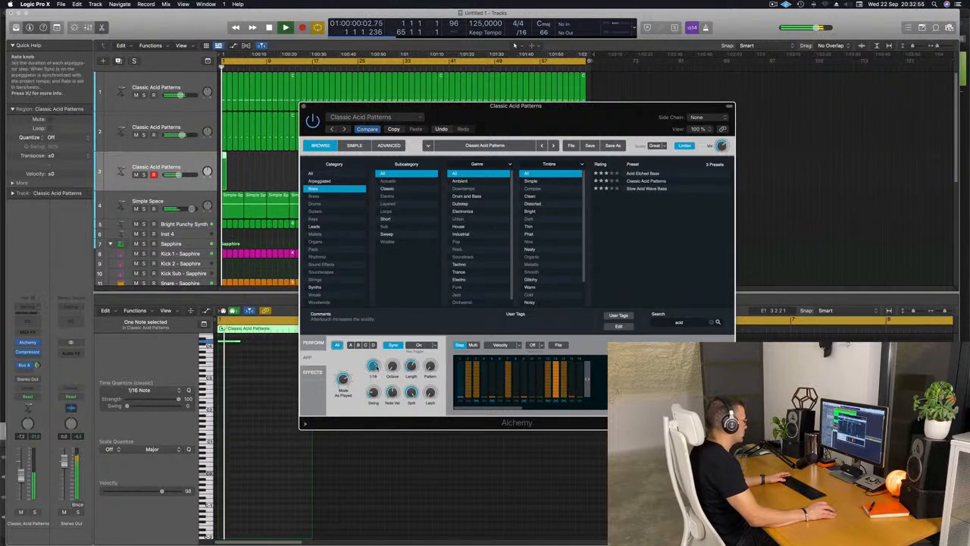
pyautogui.press('space')
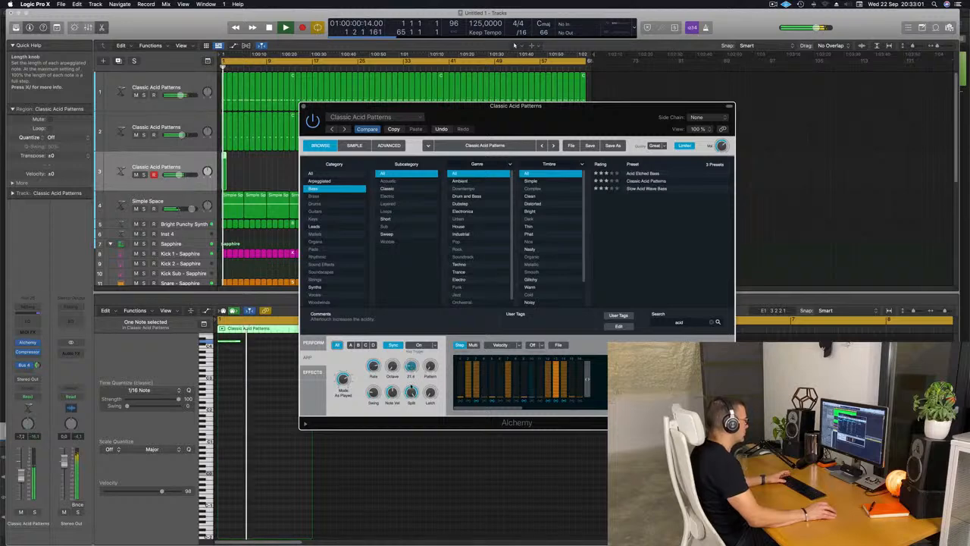
pyautogui.press('space')
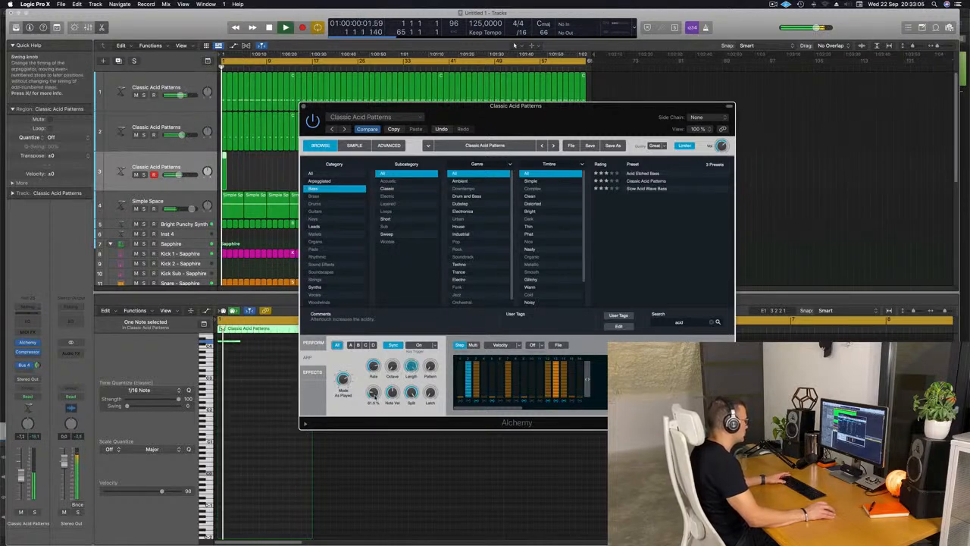
pyautogui.press('space')
pyautogui.press('space')
pyautogui.moveTo(374, 395); pyautogui.dragTo(376, 373)
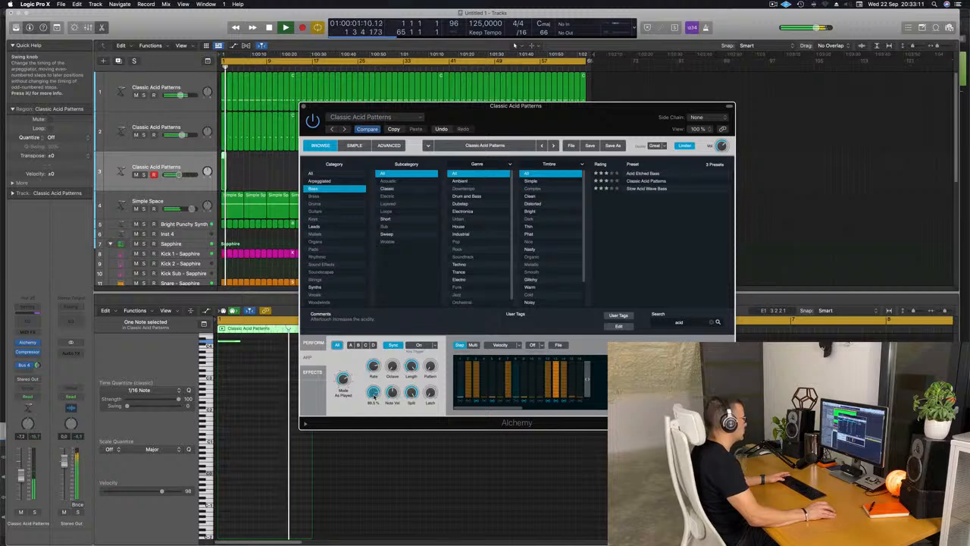
# Repeat the third acid track's one-bar region until the copies fill all 64 bars.
pyautogui.moveTo(542, 123); pyautogui.dragTo(581, 154)
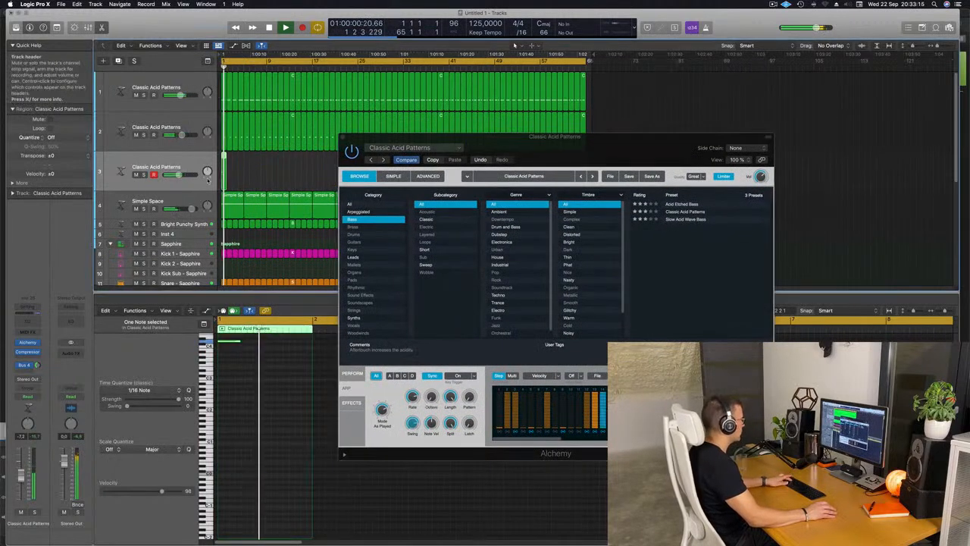
pyautogui.press('super+r')
pyautogui.press('super+r')
pyautogui.press('super+r')
pyautogui.press('super+r')
pyautogui.press('super+r')
pyautogui.press('super+r')
pyautogui.press('super+r')
pyautogui.moveTo(567, 143); pyautogui.dragTo(528, 284)
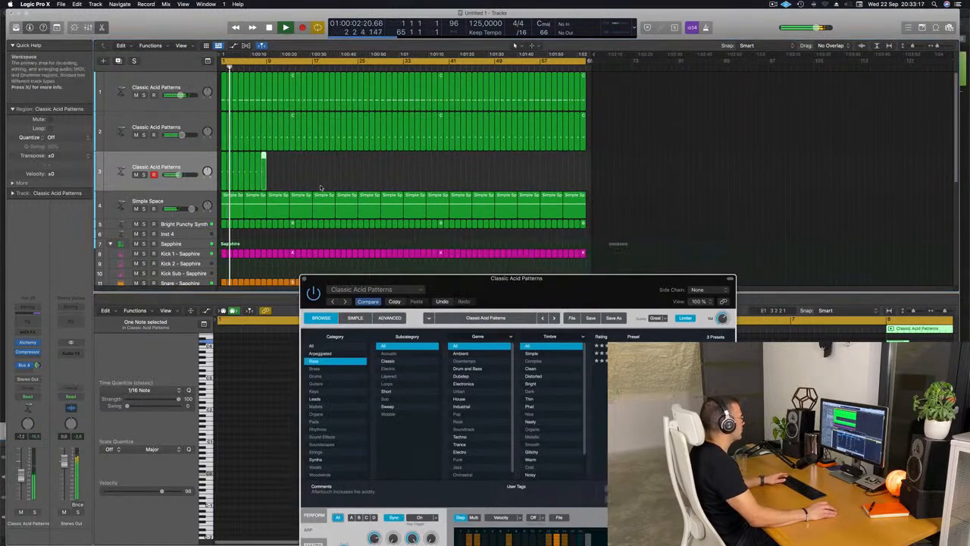
pyautogui.click(215, 172)
pyautogui.press('super+r')
pyautogui.press('super+r')
pyautogui.press('super+r')
pyautogui.press('super+r')
pyautogui.press('super+r')
pyautogui.press('super+r')
pyautogui.press('super+r')
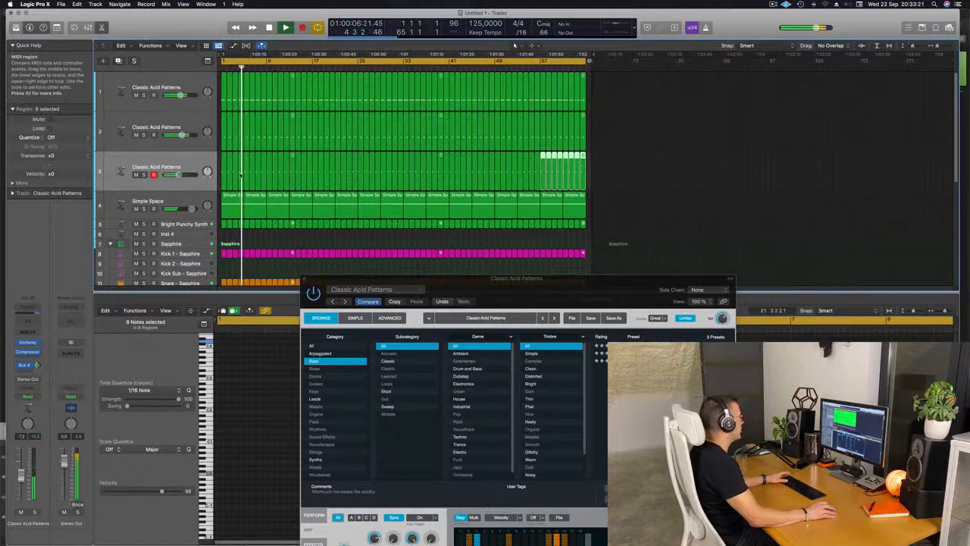
# Load the Slow Acid Wave Bass preset in the third acid track's Alchemy and lower the track's volume slightly.
pyautogui.click(193, 163)
pyautogui.moveTo(537, 281); pyautogui.dragTo(492, 165)
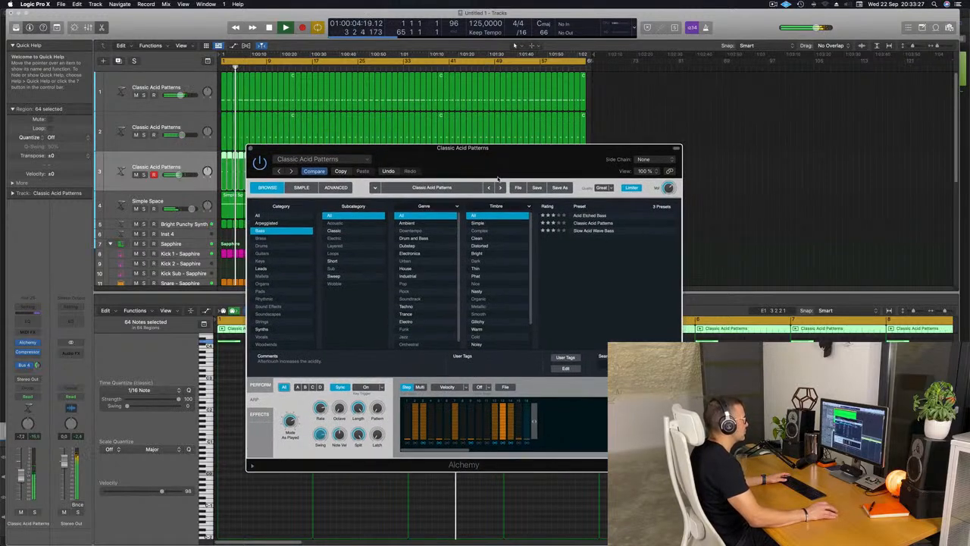
pyautogui.click(595, 232)
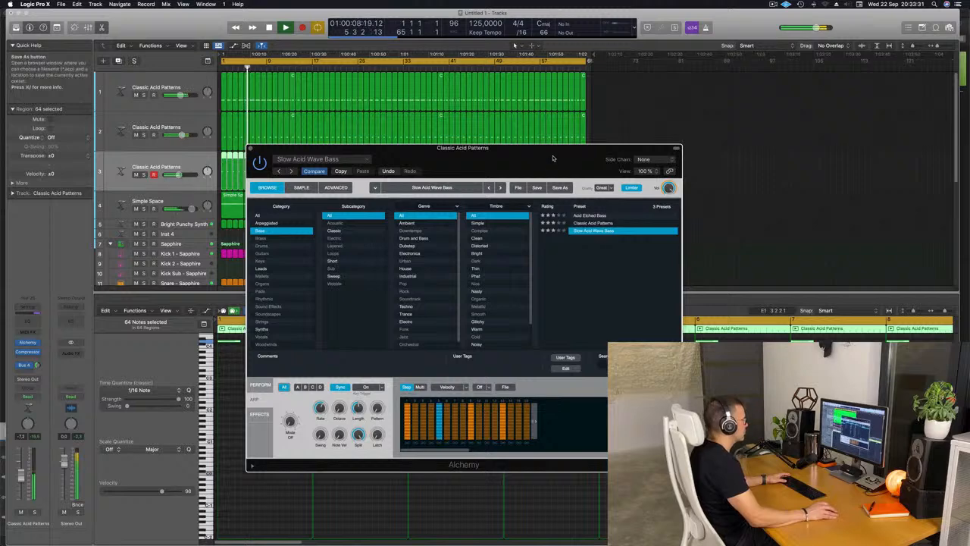
pyautogui.moveTo(553, 158); pyautogui.dragTo(702, 143)
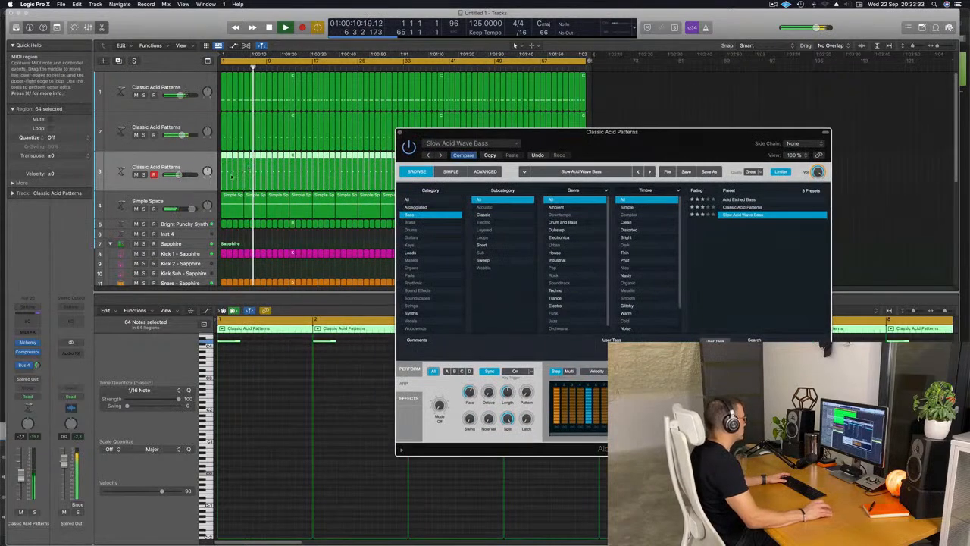
pyautogui.moveTo(21, 474); pyautogui.dragTo(21, 478)
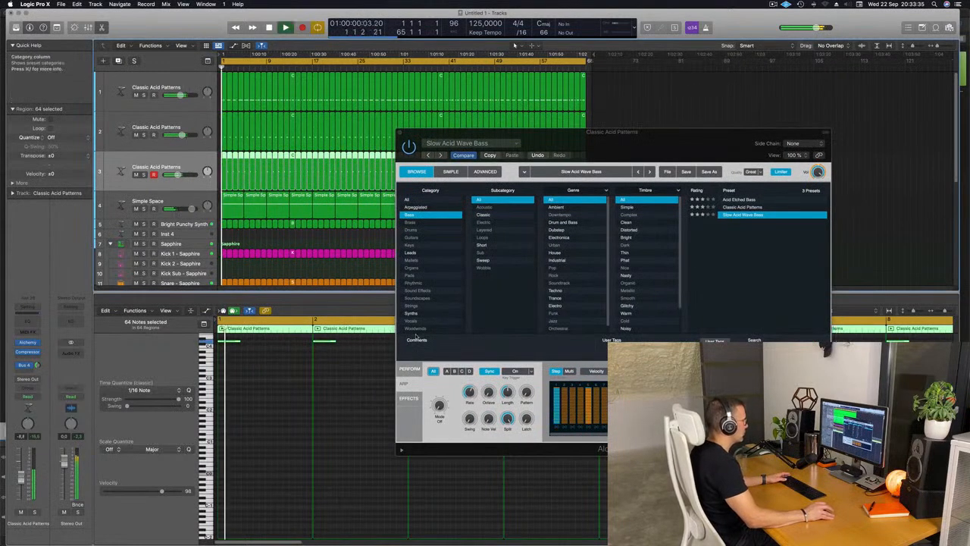
# Audition the Lowpass, Resonant, Unison Resonance, Vibrato and Unison snapshots on the third acid track, and settle on Simple.
pyautogui.click(409, 369)
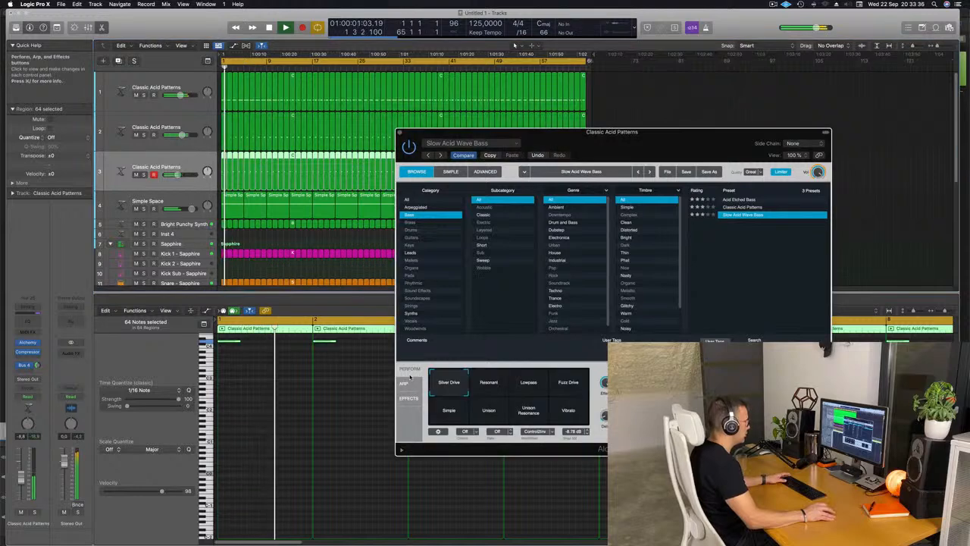
pyautogui.click(528, 386)
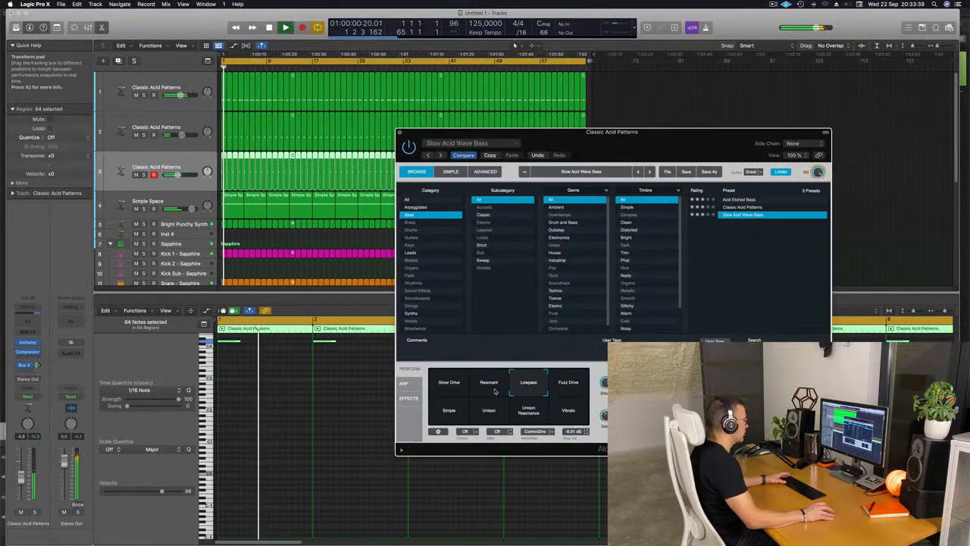
pyautogui.click(493, 388)
pyautogui.click(528, 414)
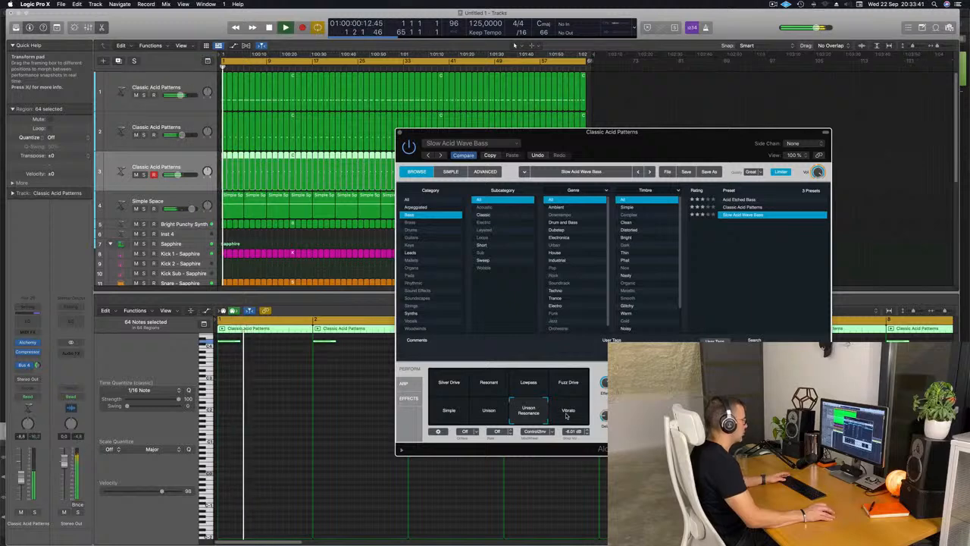
pyautogui.click(566, 414)
pyautogui.click(486, 414)
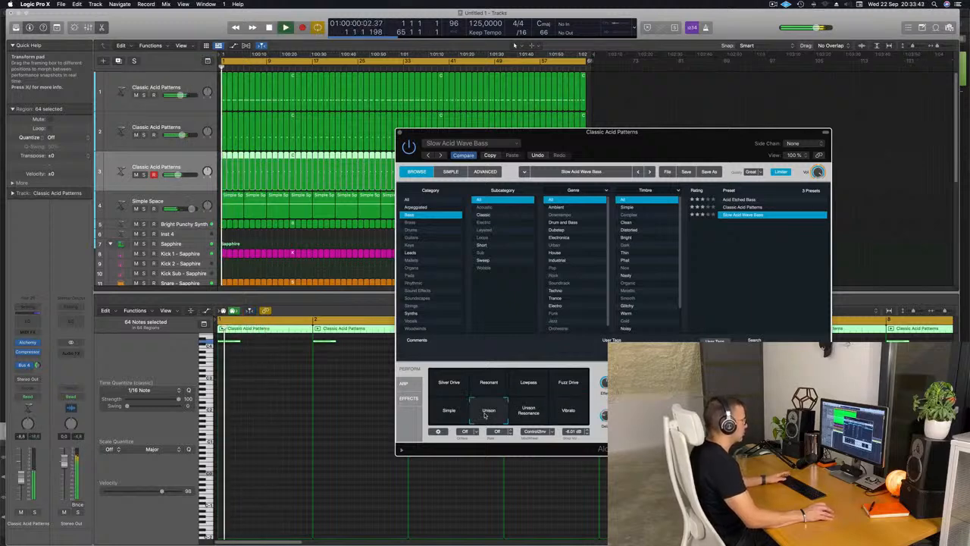
pyautogui.click(448, 413)
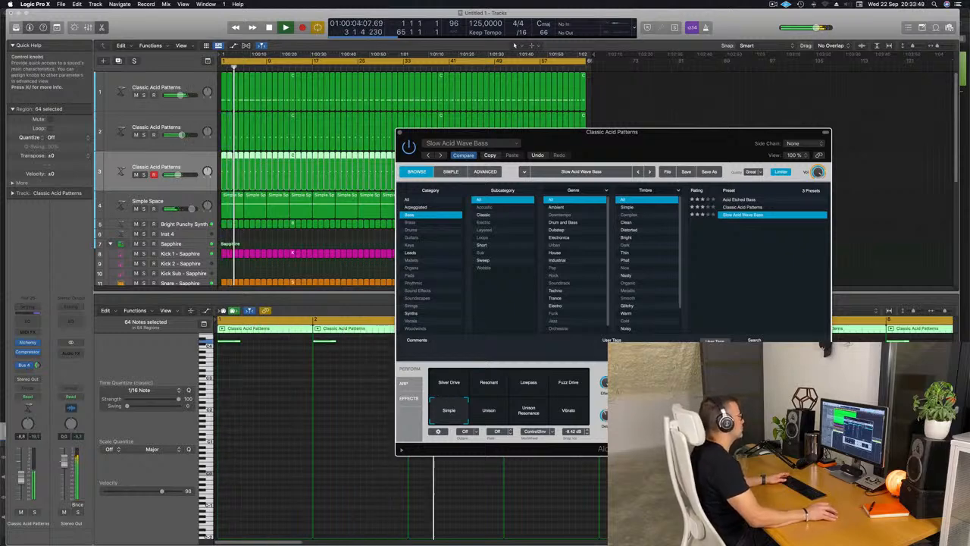
pyautogui.moveTo(671, 134); pyautogui.dragTo(576, 139)
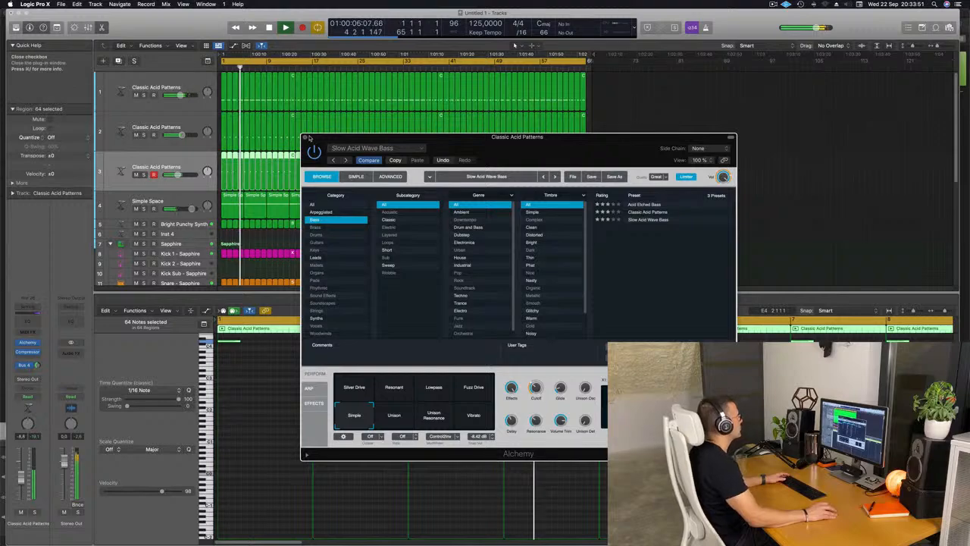
pyautogui.click(305, 137)
# Open Alchemy on the first acid track and mute the second and third acid tracks to hear it without them.
pyautogui.press('z')
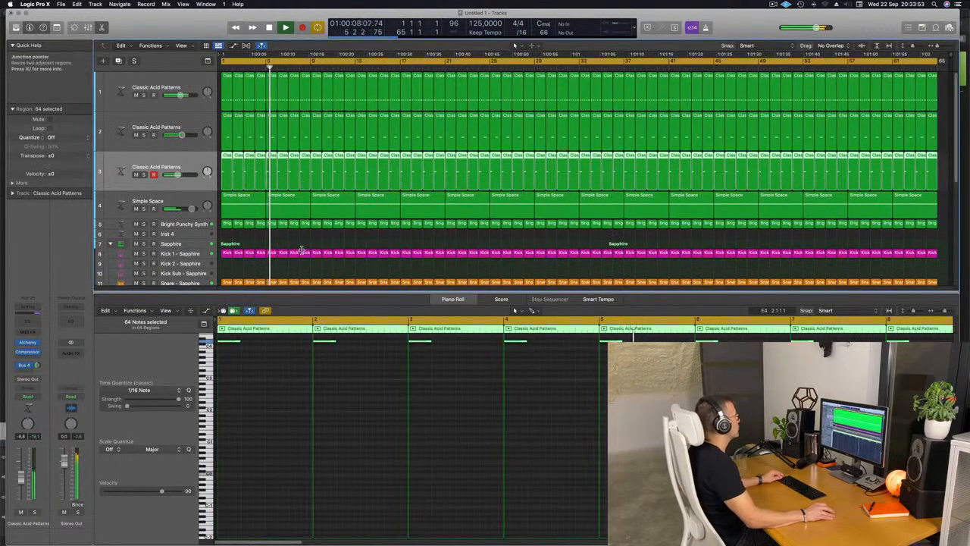
pyautogui.click(188, 79)
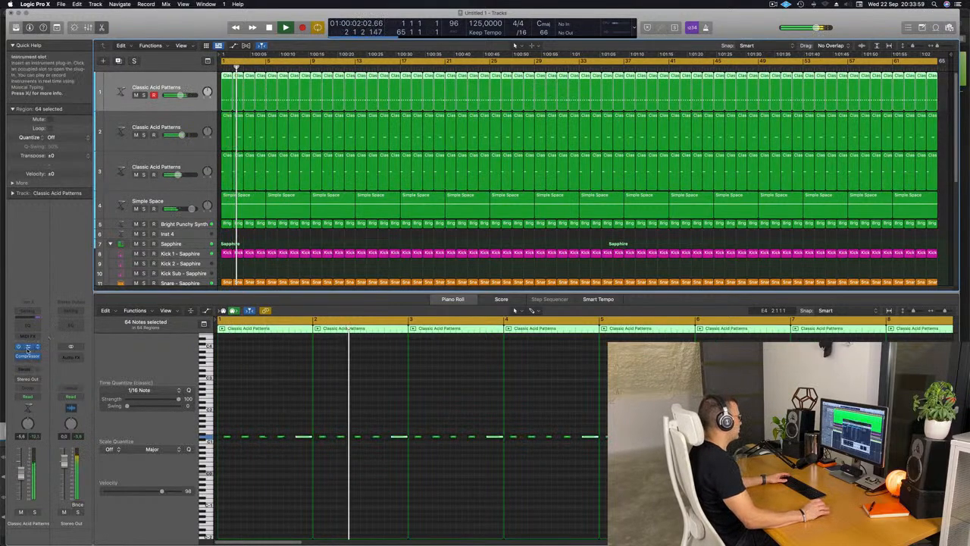
pyautogui.click(27, 349)
pyautogui.moveTo(611, 183); pyautogui.dragTo(603, 155)
pyautogui.press('Return')
pyautogui.click(137, 135)
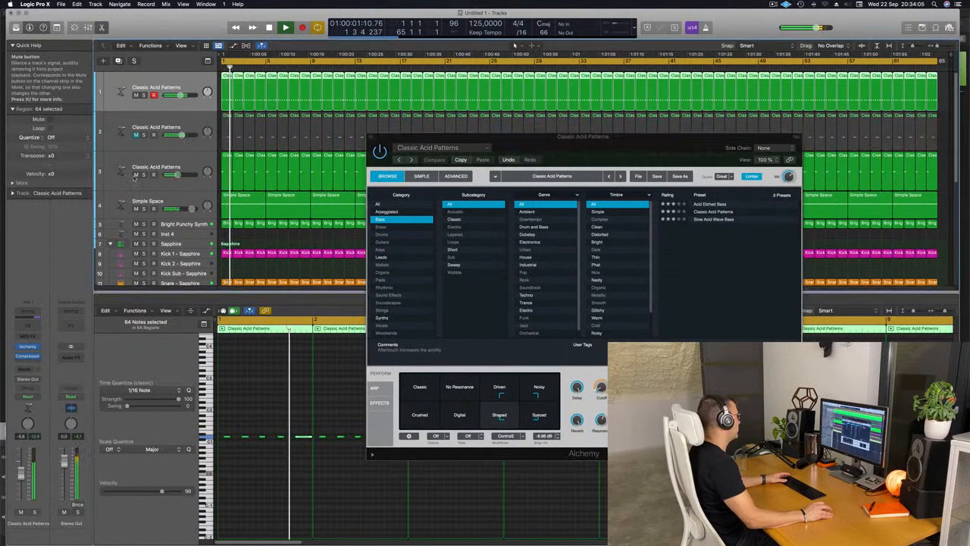
pyautogui.click(136, 174)
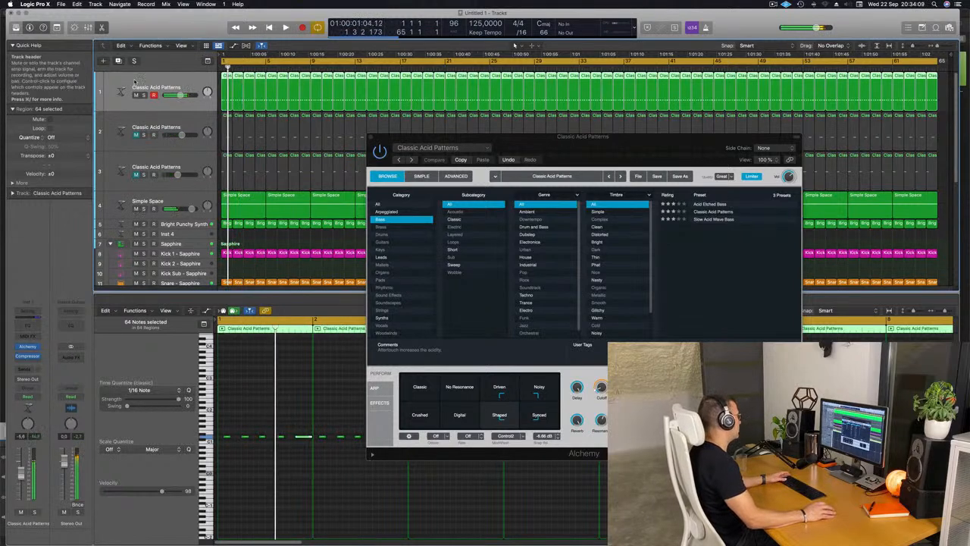
# Set the first acid track's automation mode to Touch and move Alchemy's Cutoff knob during playback.
pyautogui.click(29, 397)
pyautogui.click(30, 407)
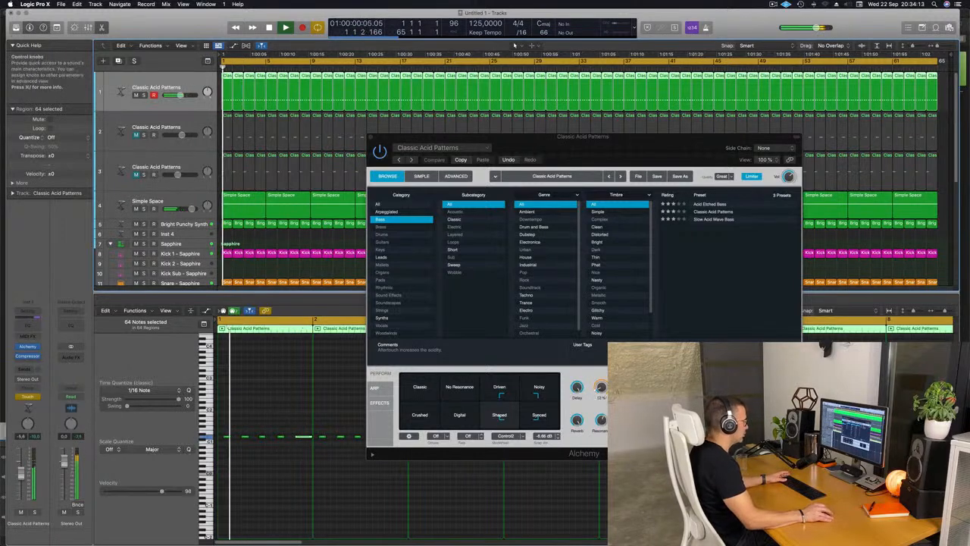
pyautogui.click(604, 388)
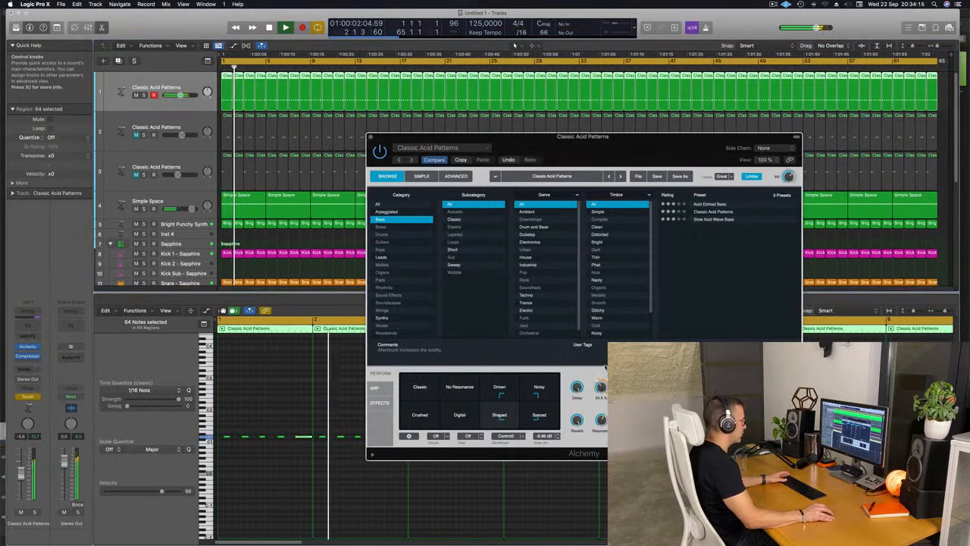
pyautogui.press('Return')
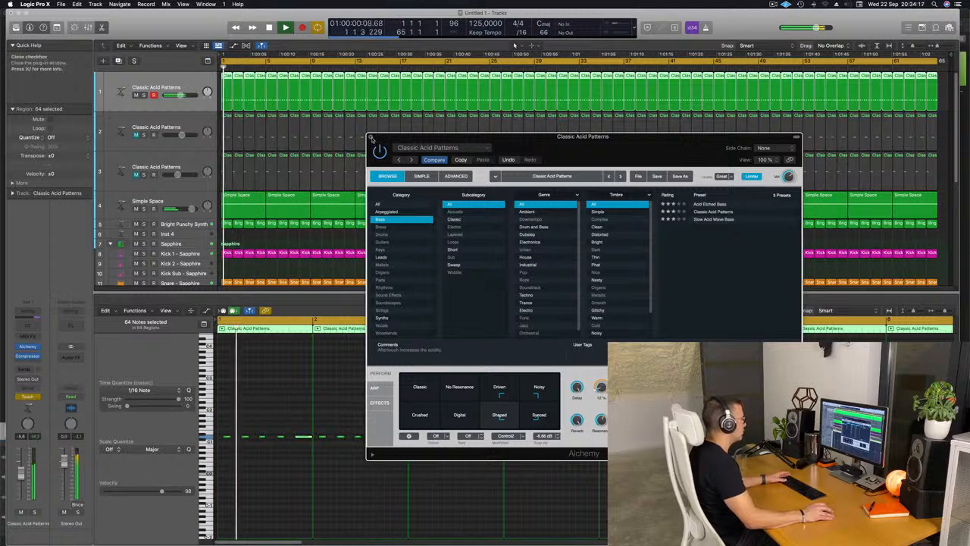
pyautogui.press('super+w')
pyautogui.press('space')
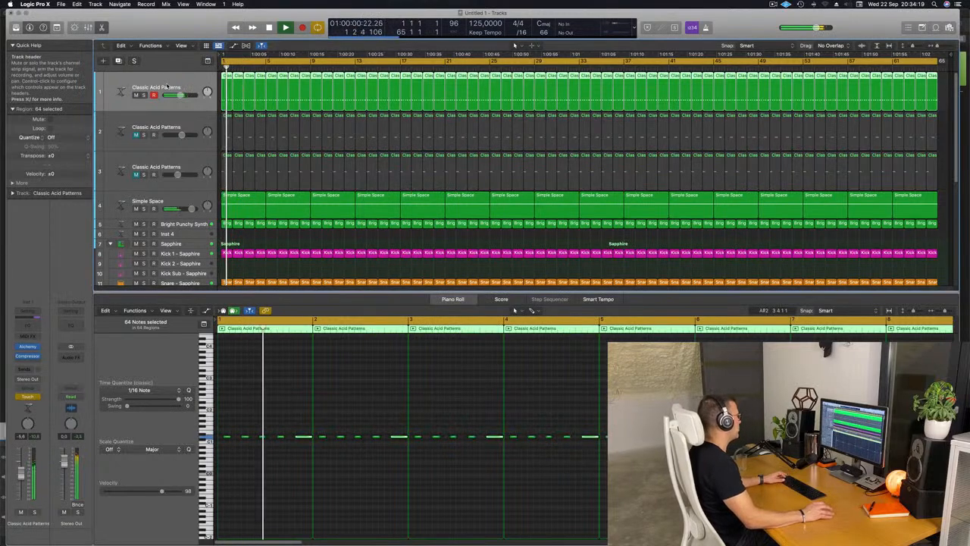
# Show track automation, return the first acid track to Read mode and display its Alchemy Cutoff curve.
pyautogui.press('a')
pyautogui.click(141, 93)
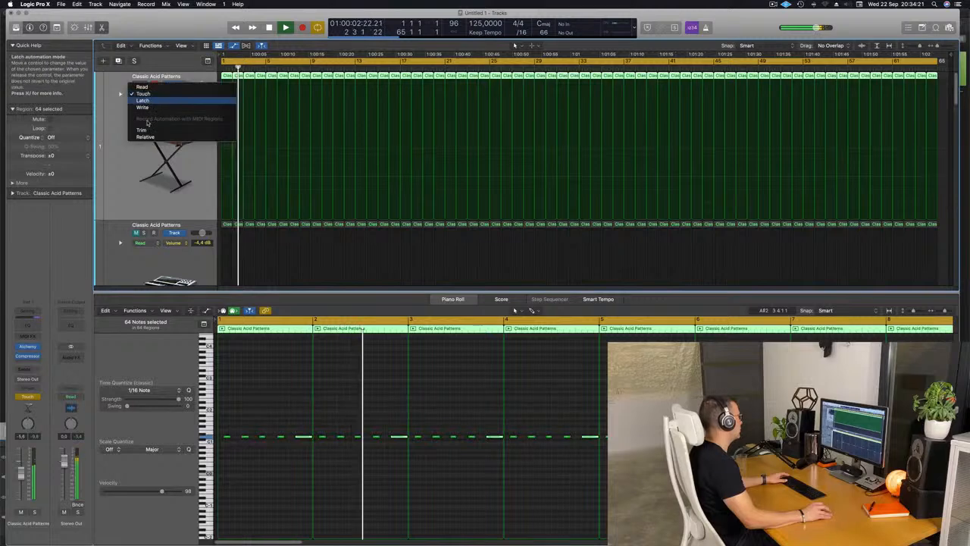
pyautogui.click(142, 100)
pyautogui.scroll(-3, 141, 151)
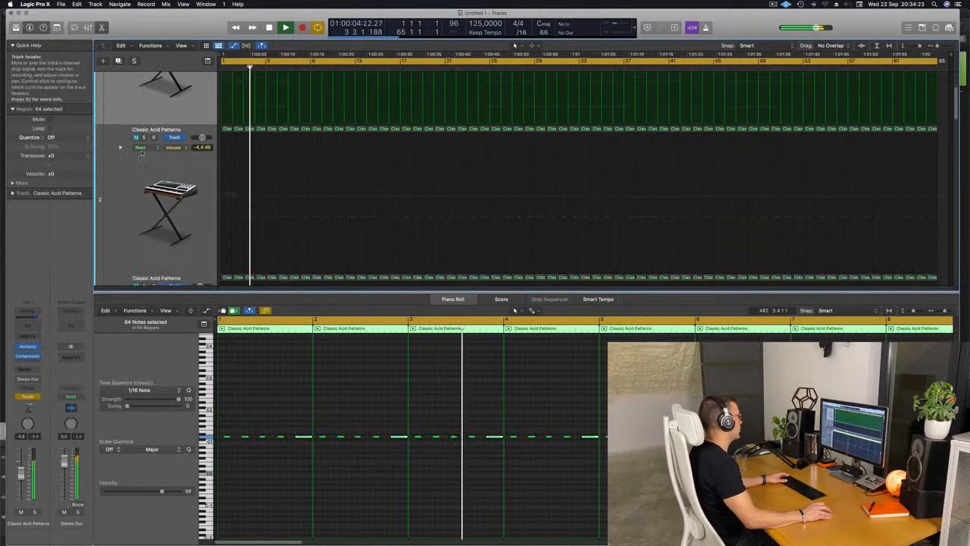
pyautogui.scroll(2, 141, 151)
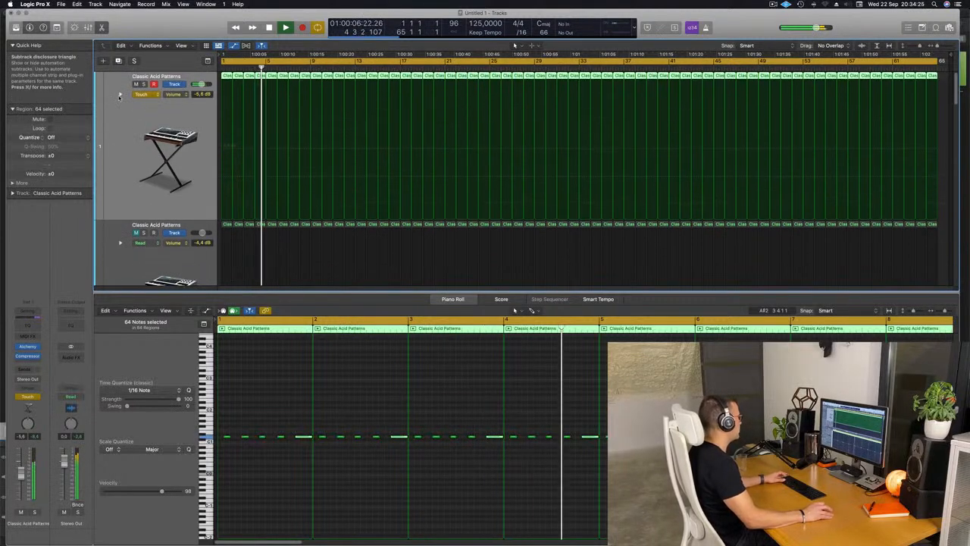
pyautogui.click(143, 93)
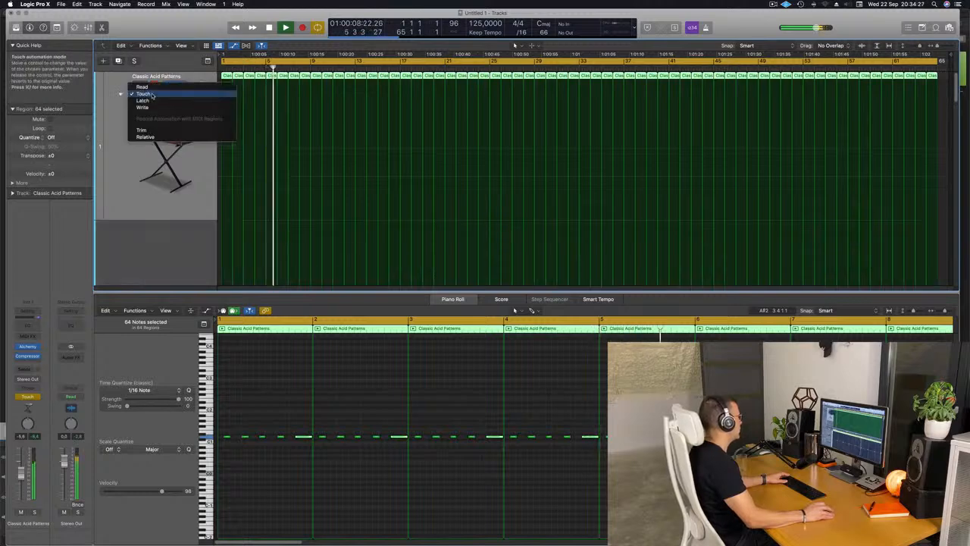
pyautogui.click(142, 86)
pyautogui.click(168, 94)
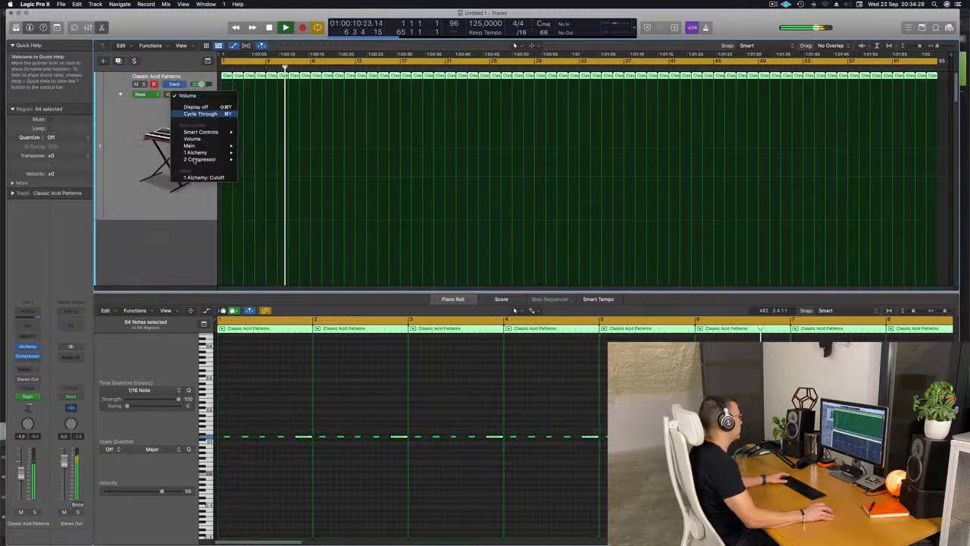
pyautogui.click(198, 177)
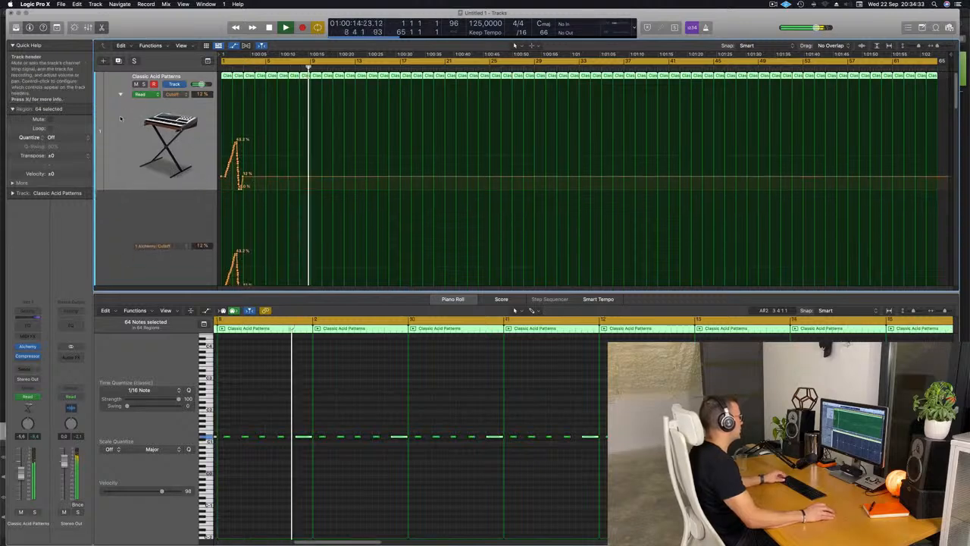
pyautogui.click(121, 95)
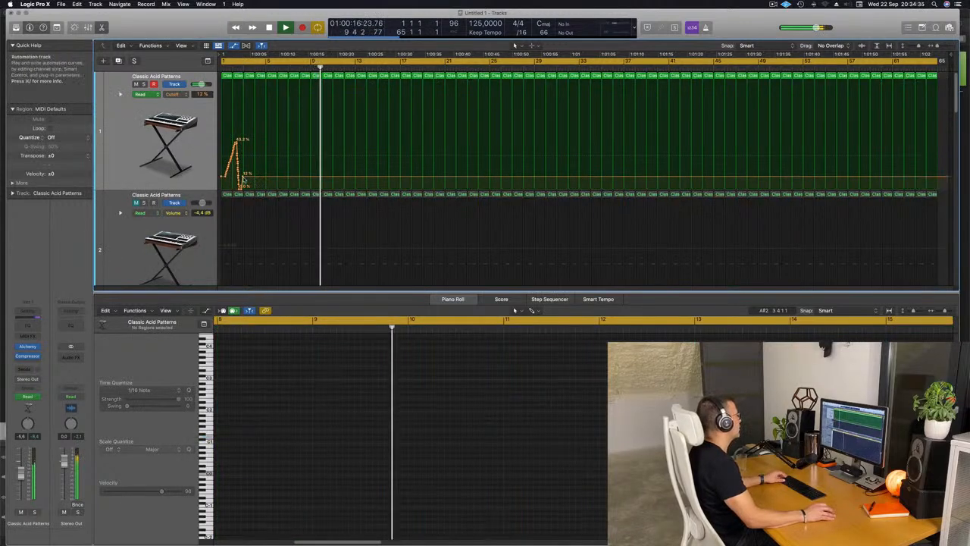
# Replace the first acid track's recorded cutoff moves with a rise to 33.4% at bar 5 and a fall to 13.4% at bar 9.
pyautogui.moveTo(242, 177); pyautogui.dragTo(221, 179)
pyautogui.press('Return')
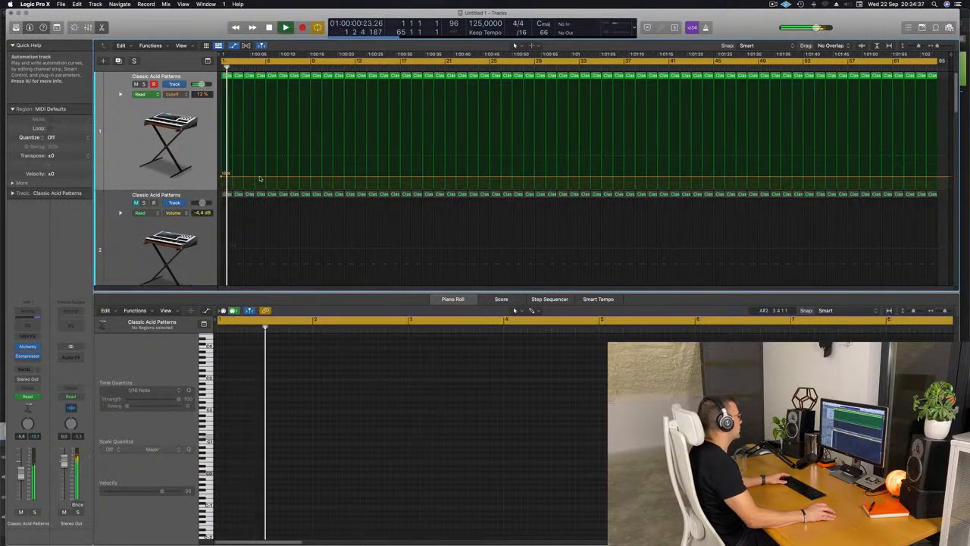
pyautogui.moveTo(266, 179); pyautogui.dragTo(270, 163)
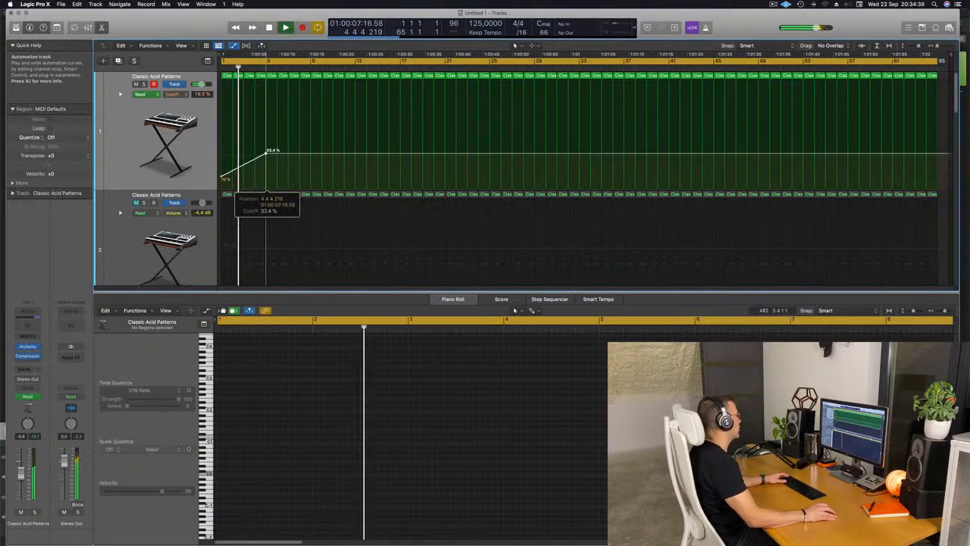
pyautogui.click(299, 154)
pyautogui.moveTo(300, 154); pyautogui.dragTo(307, 175)
# Add a send to Bus 4 on the Simple Space pad track and raise the send level.
pyautogui.scroll(-3, 299, 178)
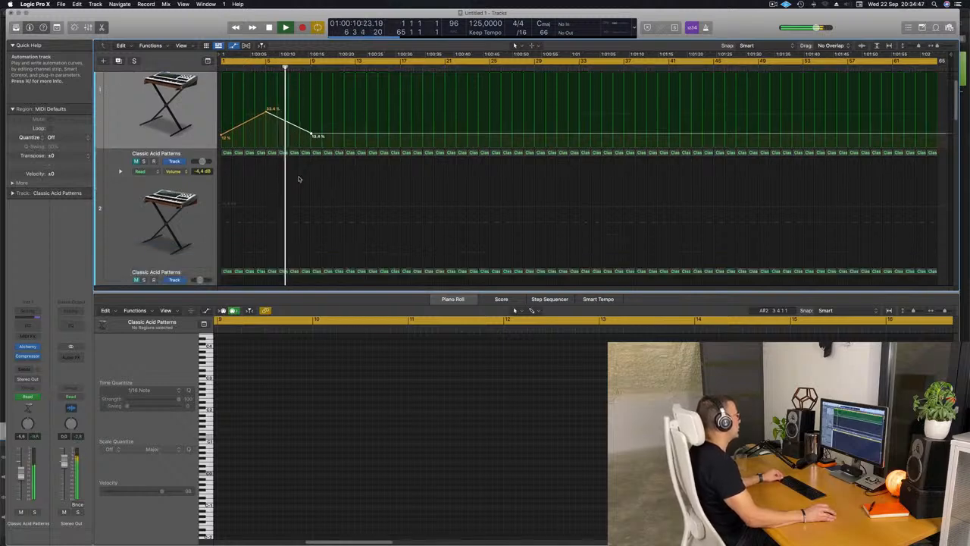
pyautogui.scroll(-4, 308, 202)
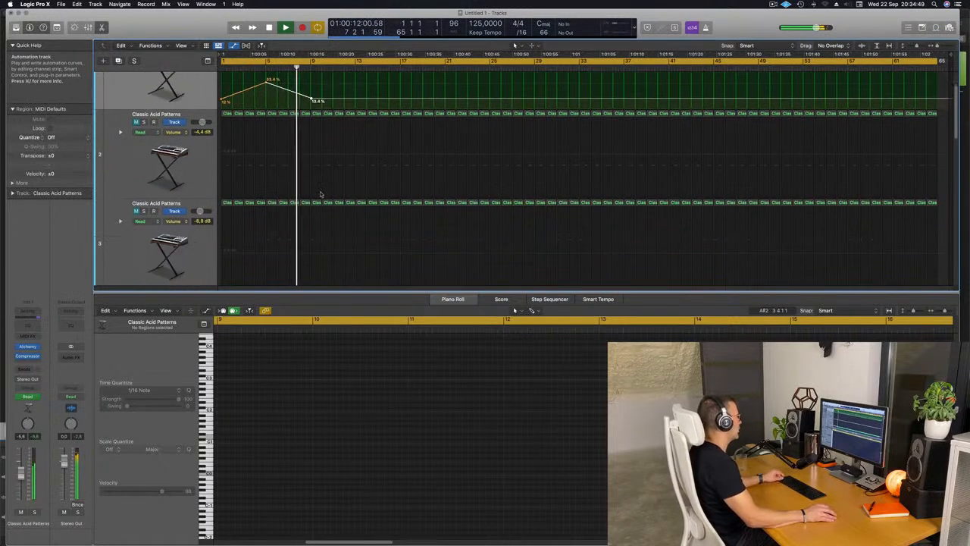
pyautogui.scroll(3, 325, 187)
pyautogui.scroll(-3, 262, 181)
pyautogui.scroll(-4, 263, 181)
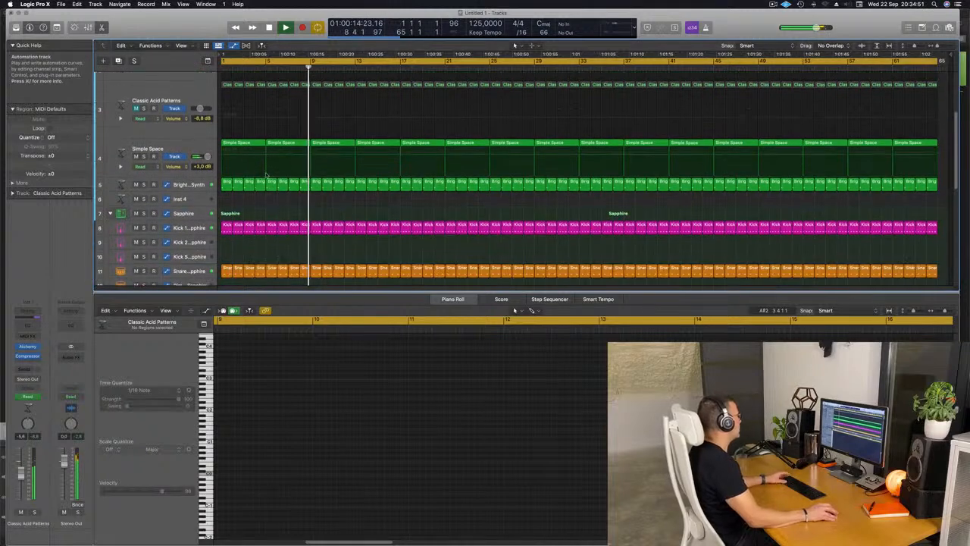
pyautogui.press('Return')
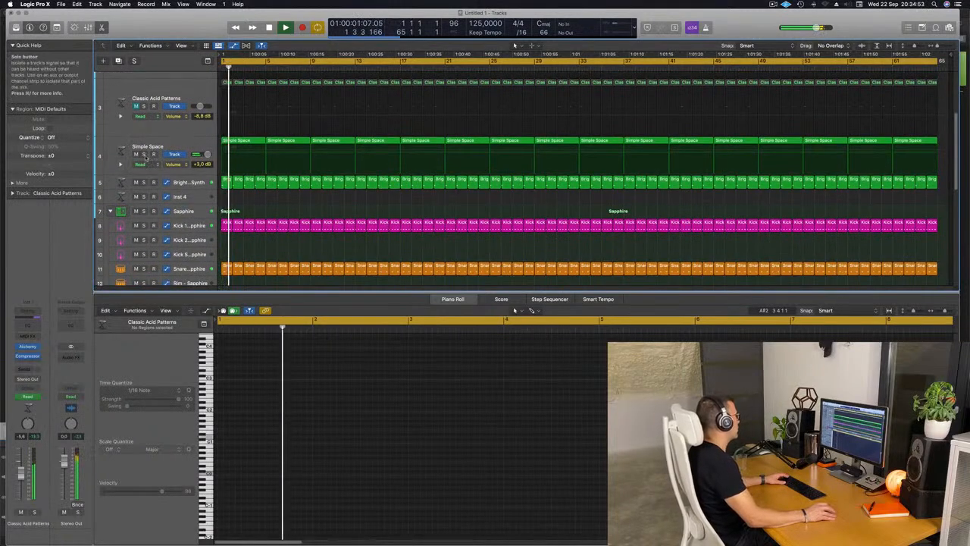
pyautogui.click(144, 154)
pyautogui.click(144, 154)
pyautogui.click(112, 145)
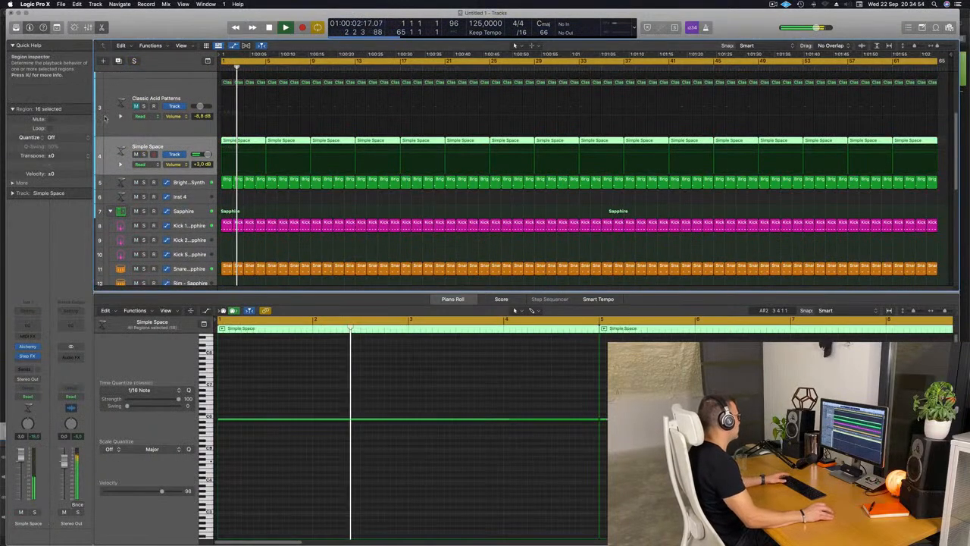
pyautogui.click(28, 369)
pyautogui.moveTo(61, 380)
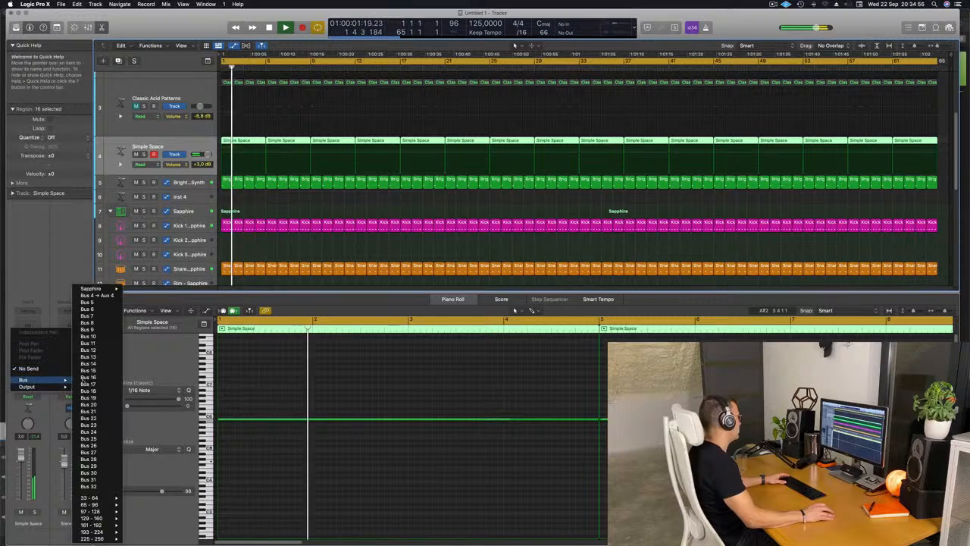
pyautogui.click(97, 295)
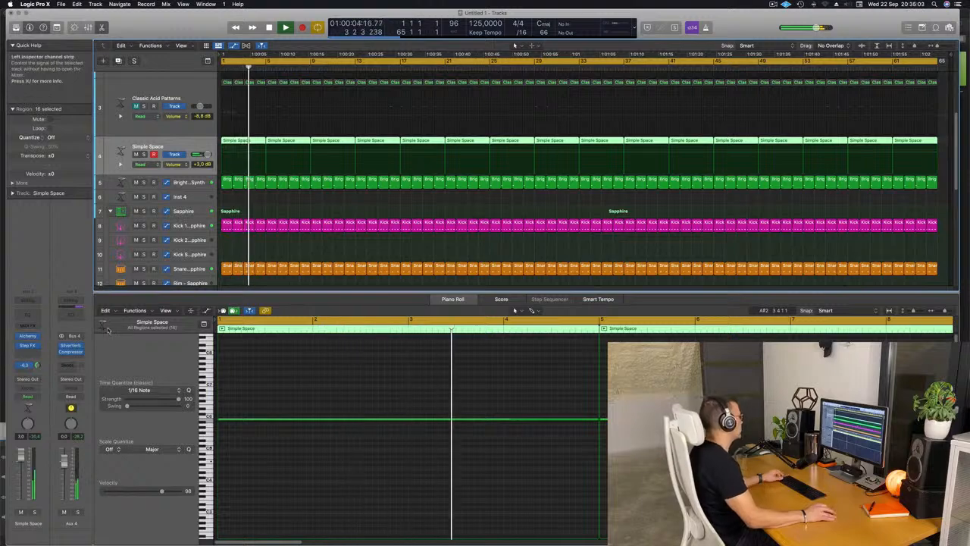
# Add a send to Bus 4 on the Clap 2 track of the Sapphire kit and raise the send level.
pyautogui.scroll(-1, 248, 277)
pyautogui.scroll(-5, 265, 257)
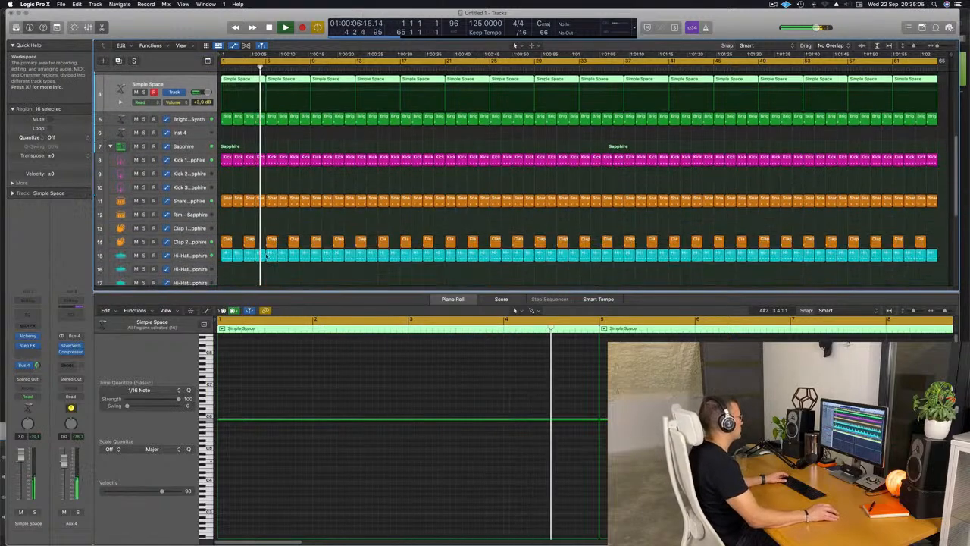
pyautogui.click(176, 194)
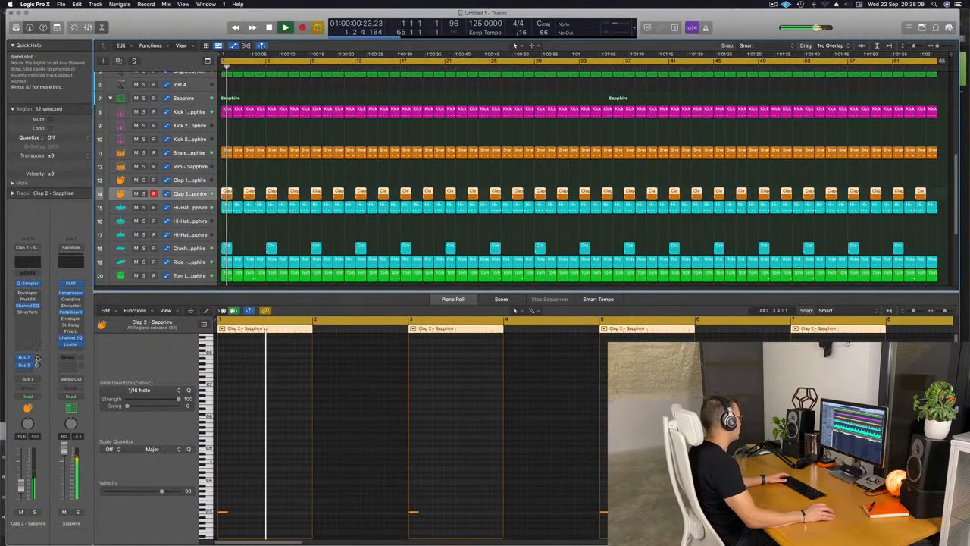
pyautogui.click(25, 371)
pyautogui.moveTo(45, 381)
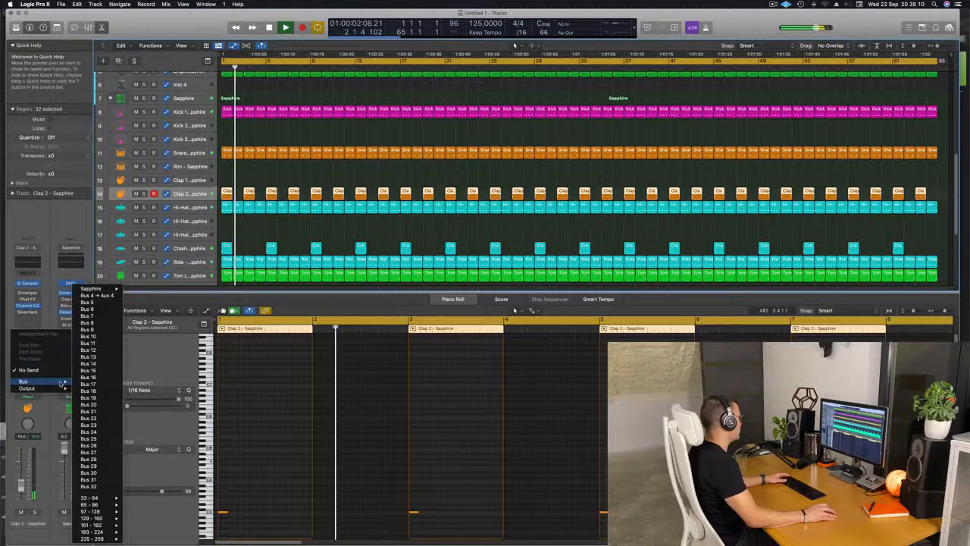
pyautogui.click(85, 296)
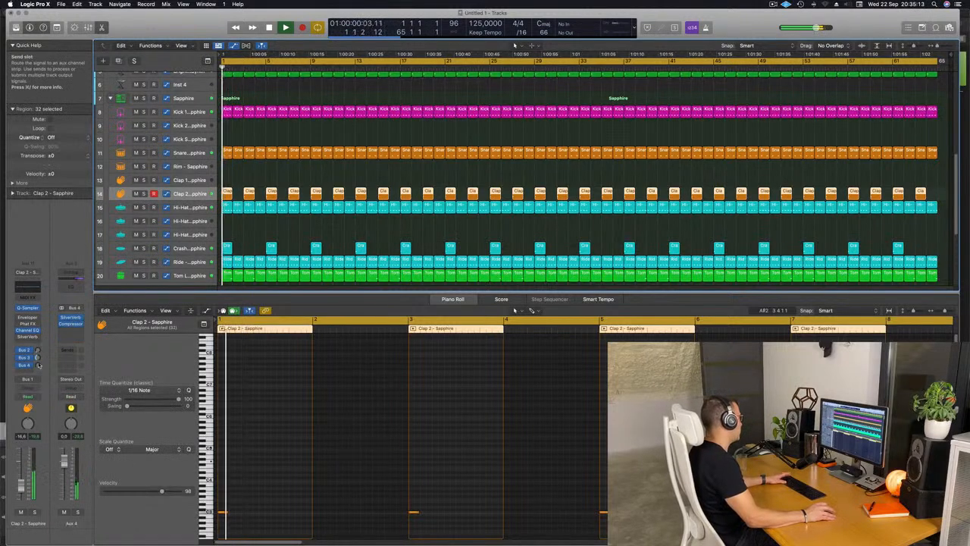
pyautogui.press('space')
pyautogui.press('space')
pyautogui.moveTo(39, 365); pyautogui.dragTo(39, 371)
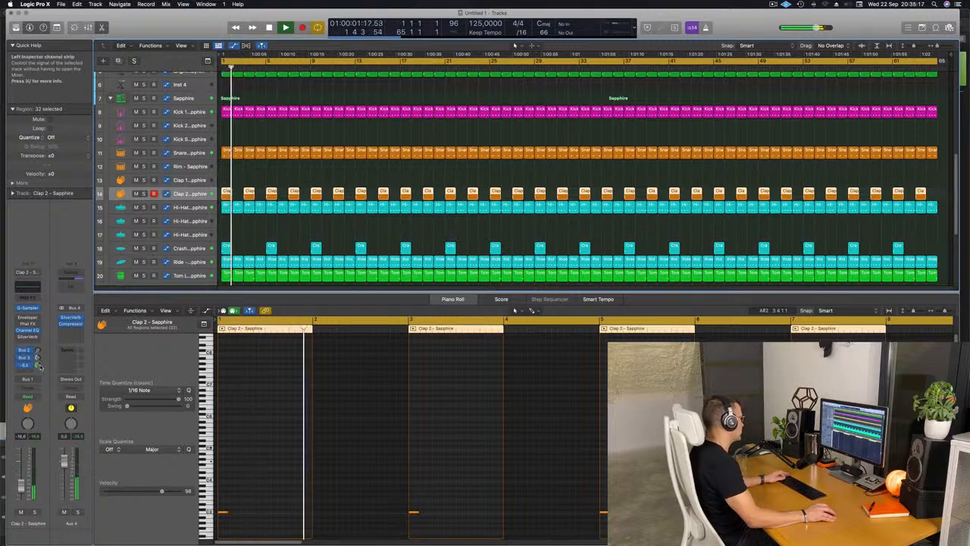
# Extend the first acid track's cutoff automation with a rise to 35.1% at bar 13 and a fall to 13.4% at bar 17.
pyautogui.scroll(4, 320, 225)
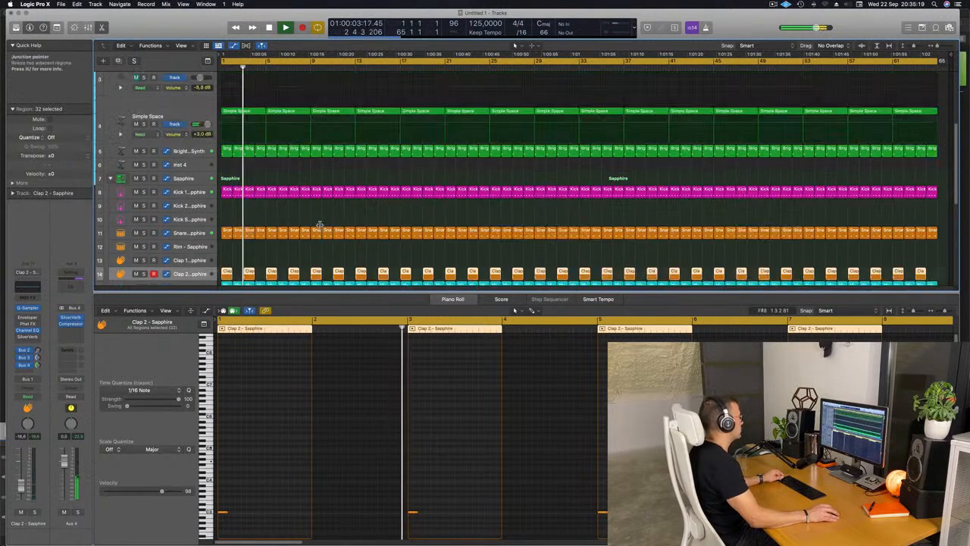
pyautogui.scroll(3, 319, 226)
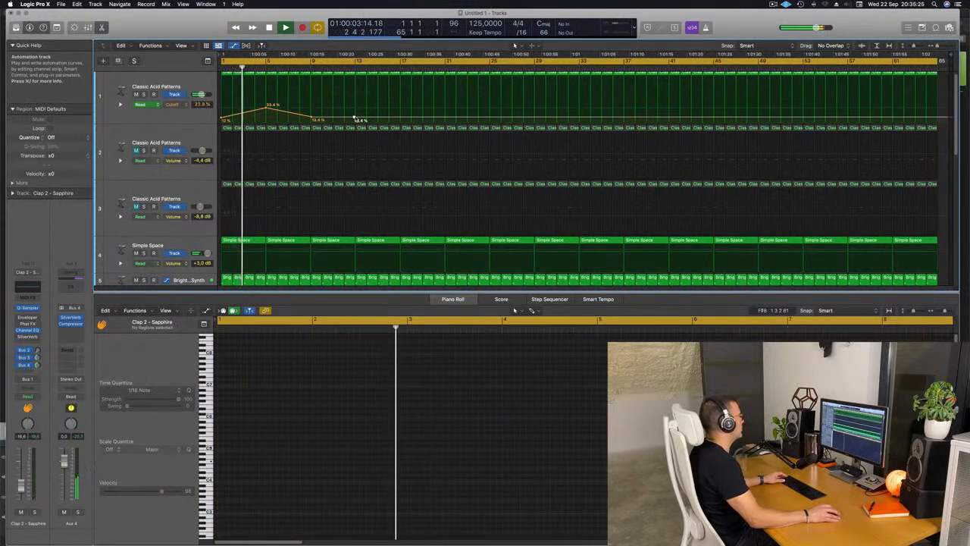
pyautogui.moveTo(355, 119); pyautogui.dragTo(401, 119)
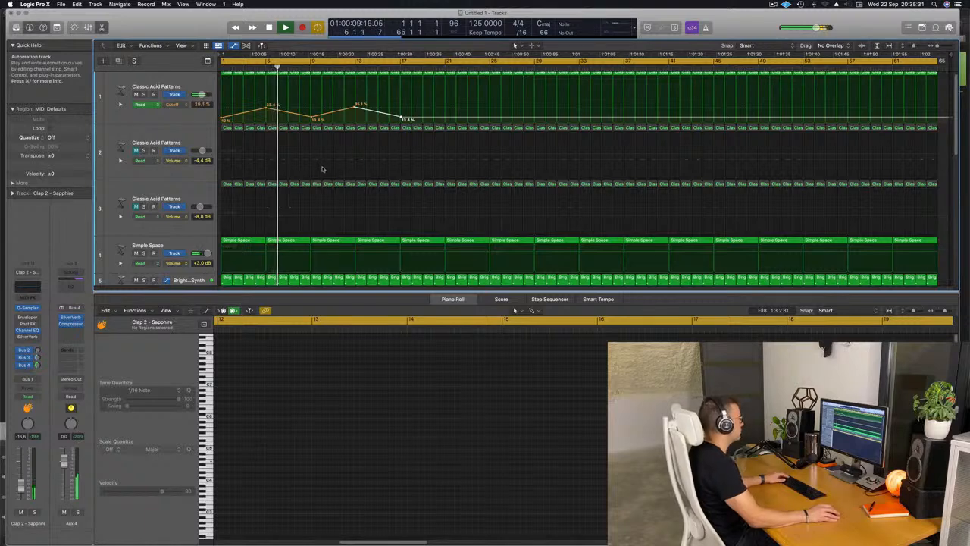
# Unmute the second acid track, play the arrangement from the start and lower the track's volume slightly.
pyautogui.click(119, 162)
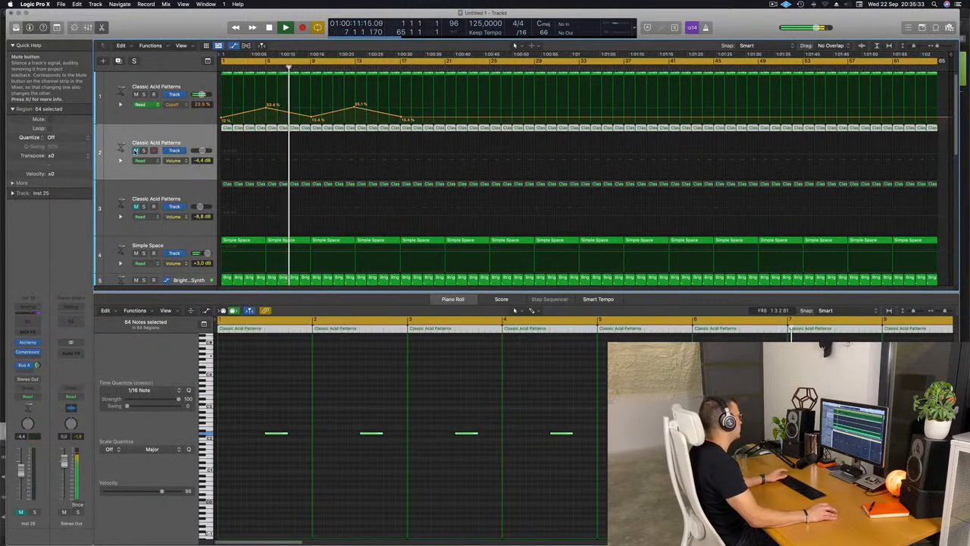
pyautogui.press('space')
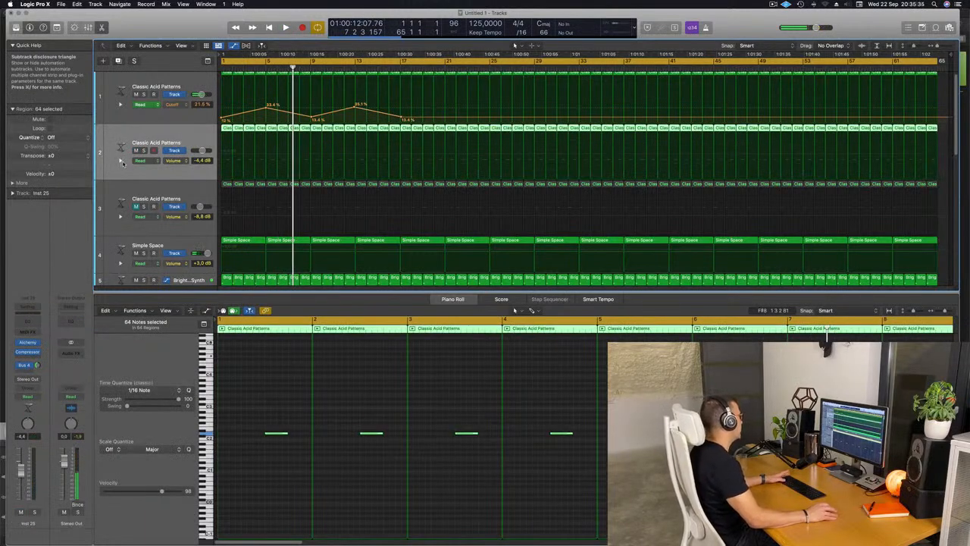
pyautogui.press('Return')
pyautogui.press('space')
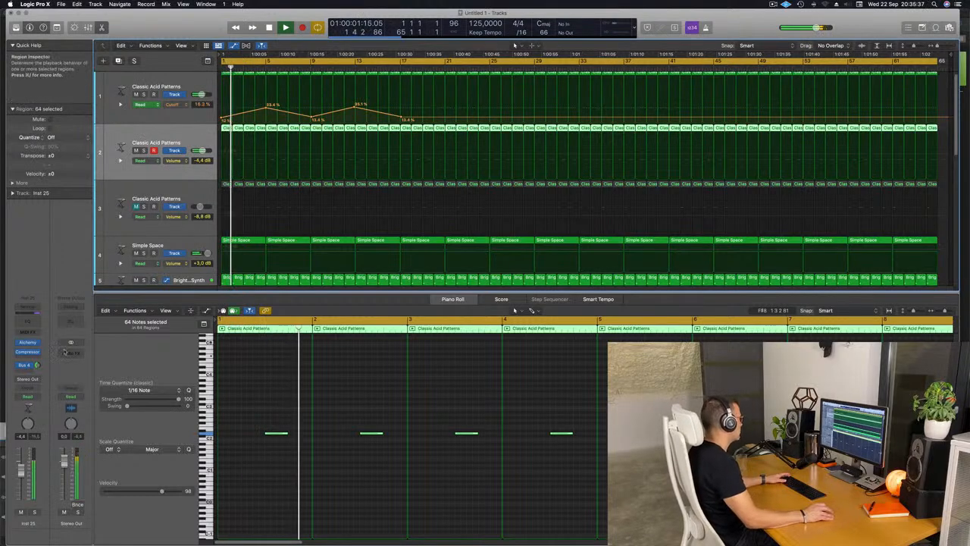
pyautogui.press('Return')
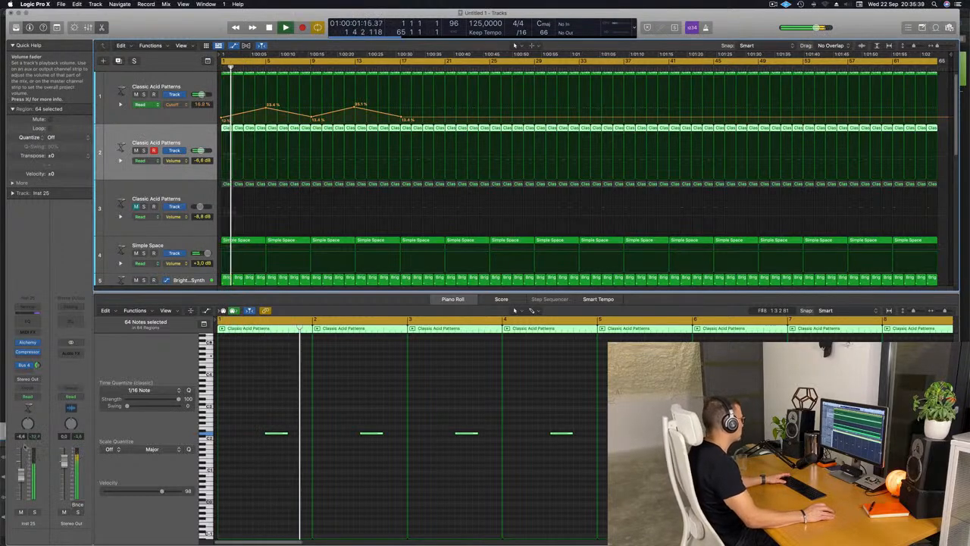
pyautogui.press('Return')
# Add a Channel EQ with a 188 Hz low cut to the second acid track and set its volume to -5.1 dB.
pyautogui.click(27, 321)
pyautogui.press('Return')
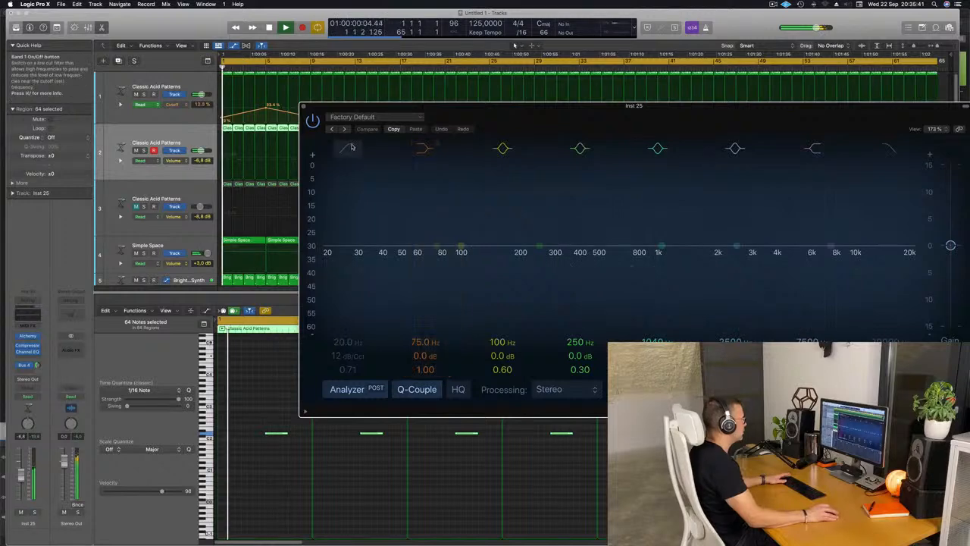
pyautogui.click(351, 146)
pyautogui.press('Return')
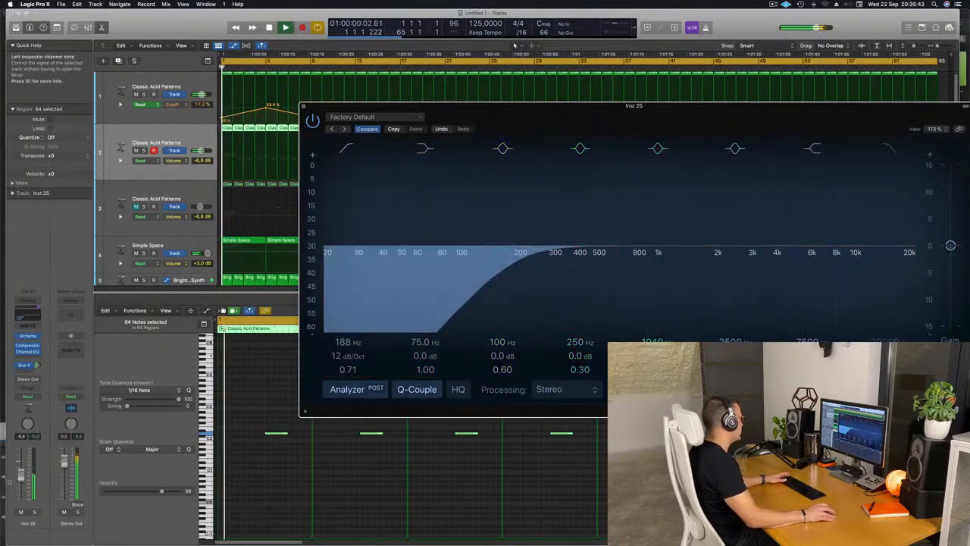
pyautogui.moveTo(21, 475); pyautogui.dragTo(21, 471)
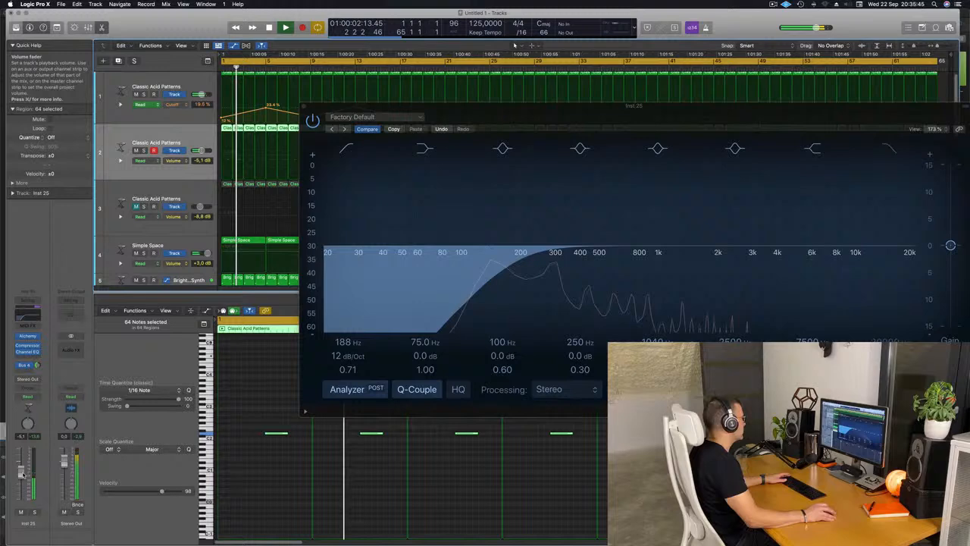
pyautogui.click(303, 106)
# Examine the Channel EQ curve on the Kick 1 track of the Sapphire kit while the arrangement plays.
pyautogui.press('super+Up')
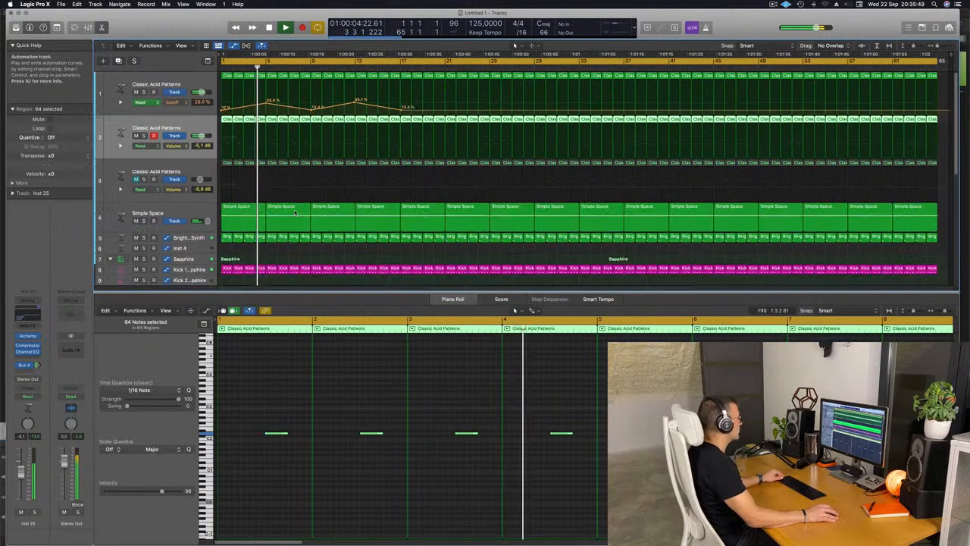
pyautogui.press('super+Up')
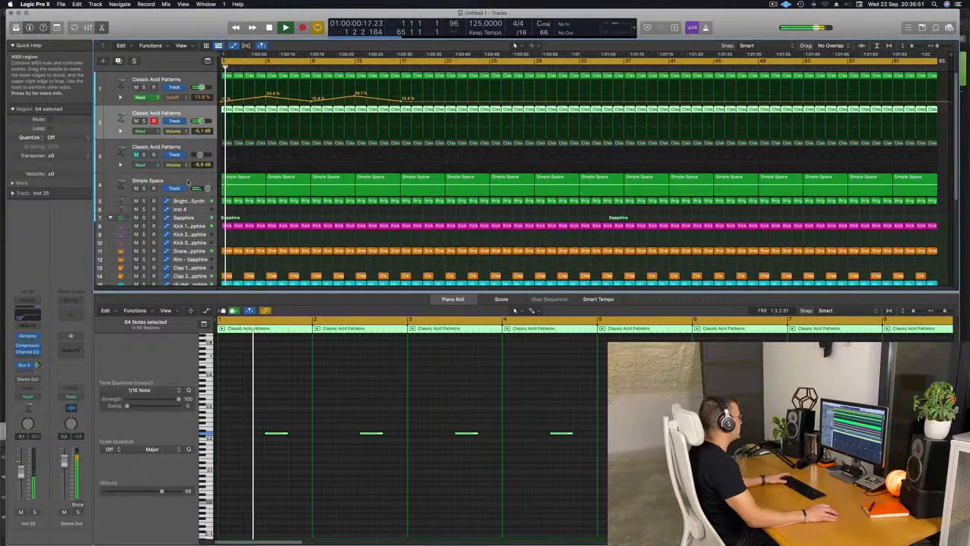
pyautogui.press('space')
pyautogui.scroll(-6, 205, 189)
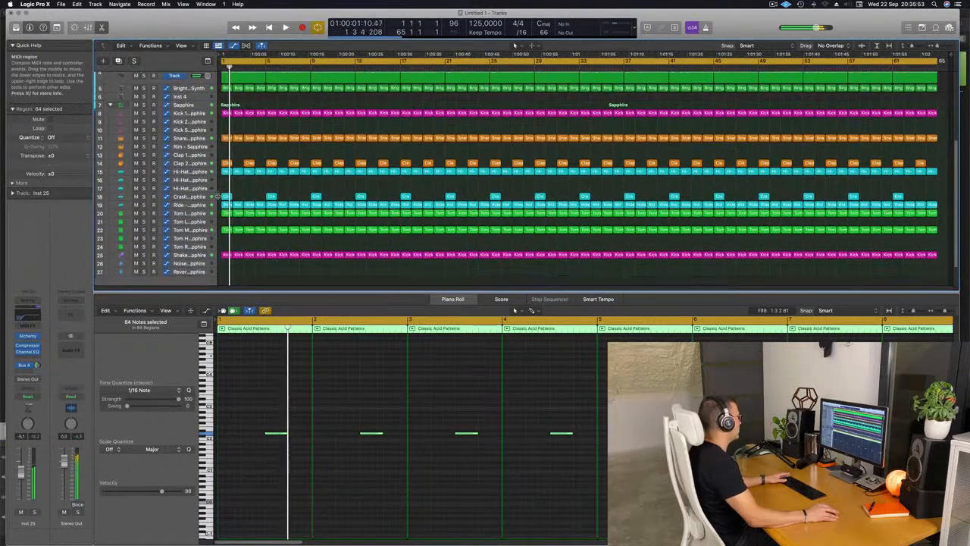
pyautogui.press('space')
pyautogui.scroll(1, 198, 144)
pyautogui.click(198, 138)
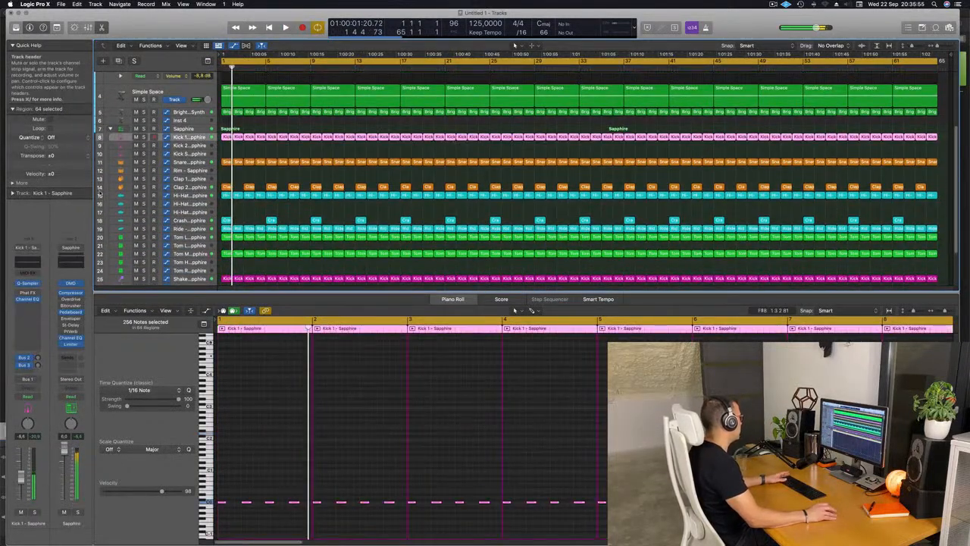
pyautogui.press('v')
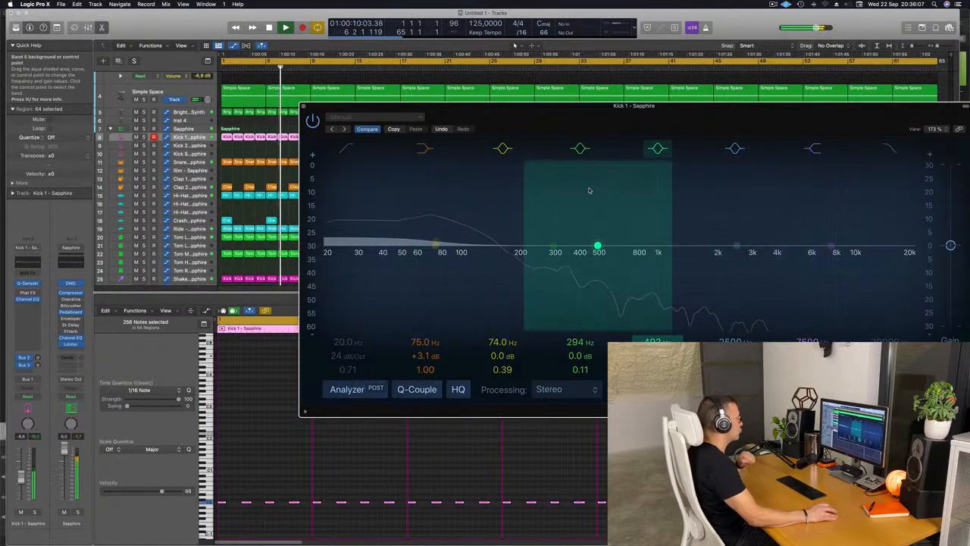
pyautogui.moveTo(303, 109); pyautogui.dragTo(248, 111)
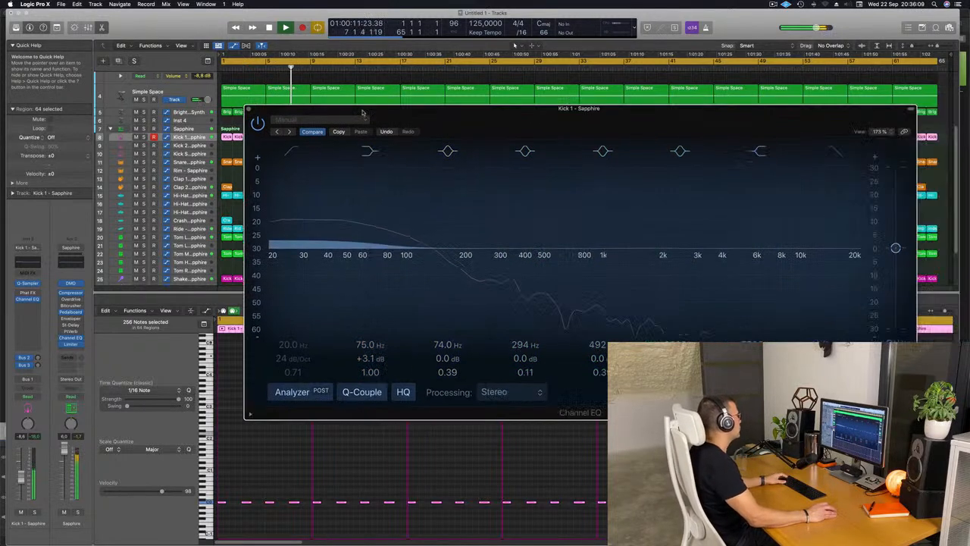
pyautogui.click(248, 109)
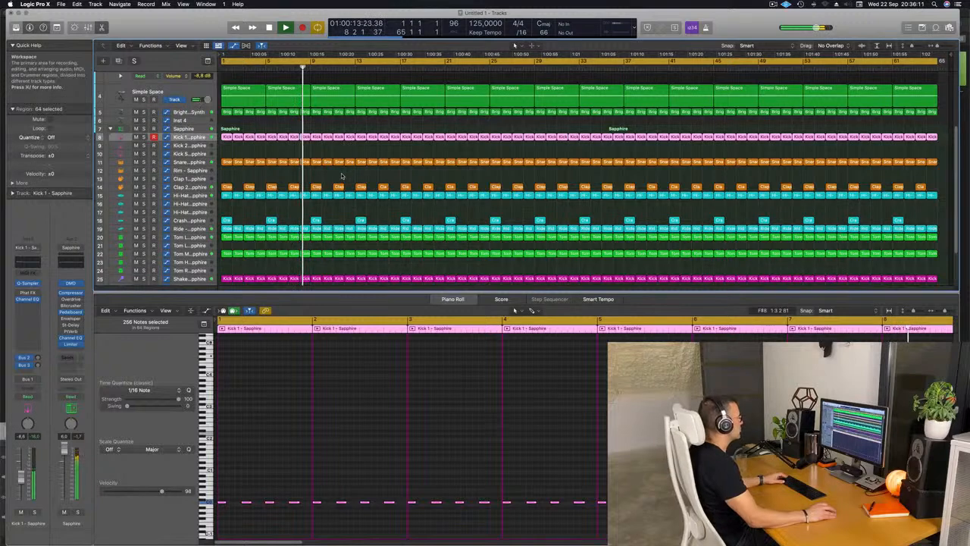
# Lower the volume of the Sapphire kit's Clap 2 track slightly and play the arrangement from the start.
pyautogui.scroll(-3, 394, 184)
pyautogui.scroll(5, 396, 189)
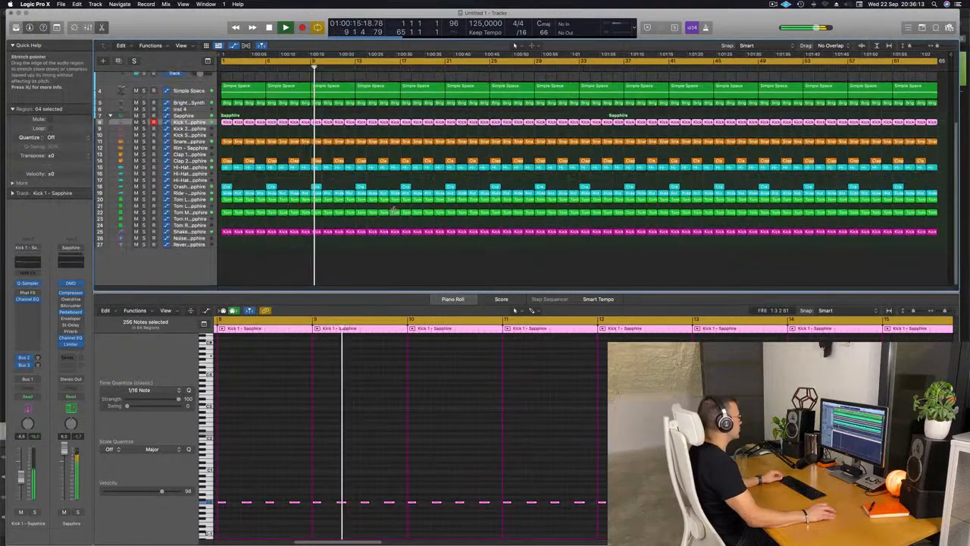
pyautogui.scroll(-1, 394, 194)
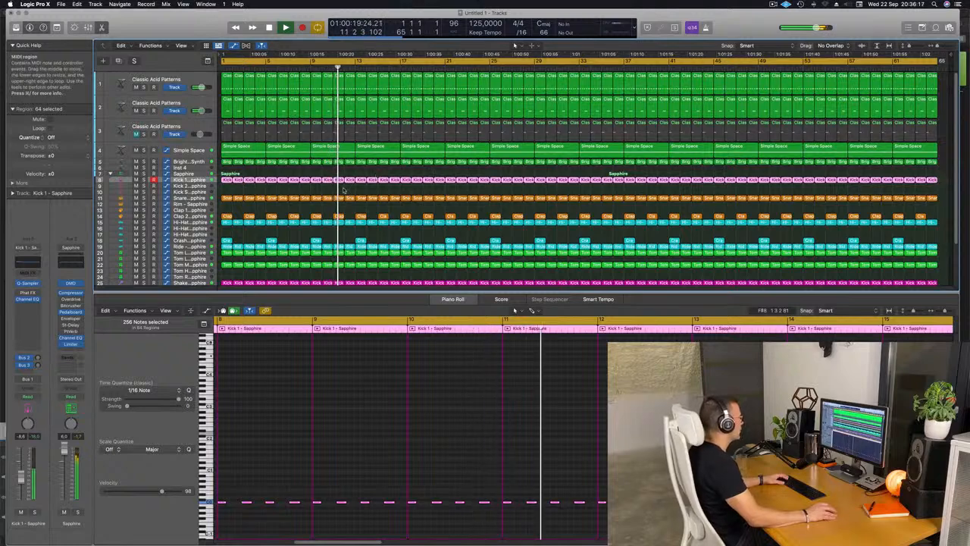
pyautogui.scroll(-1, 342, 191)
pyautogui.press('Return')
pyautogui.click(190, 210)
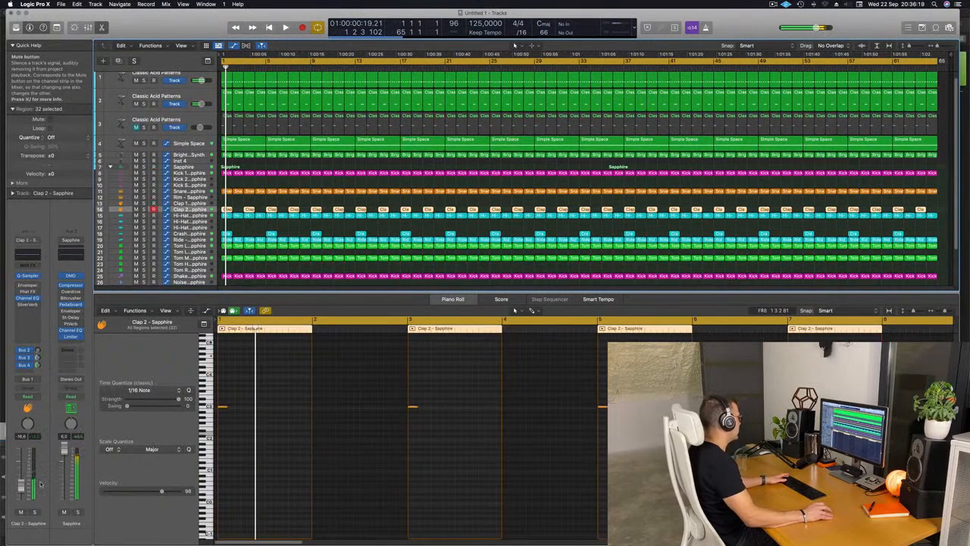
pyautogui.press('space')
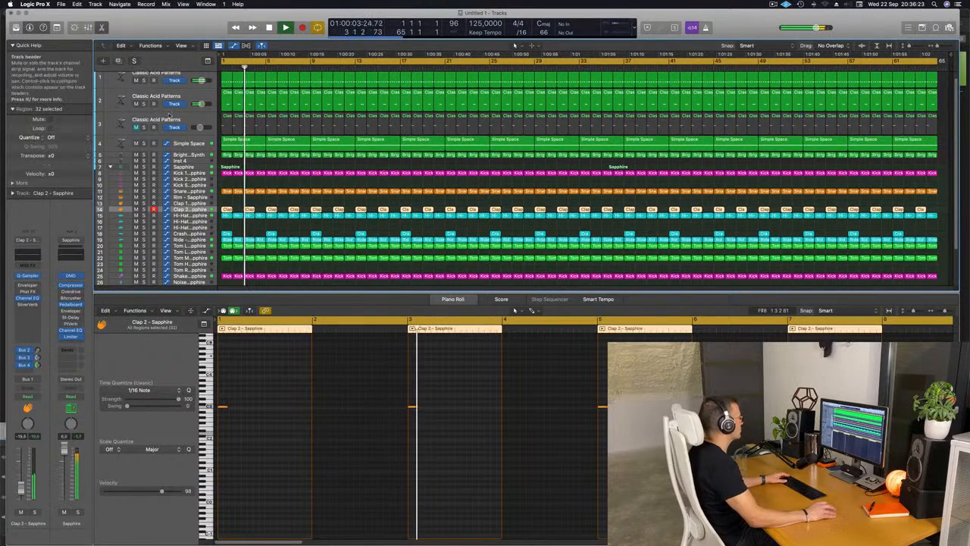
# Unmute the third acid track and lengthen all of its notes to about two beats.
pyautogui.click(136, 127)
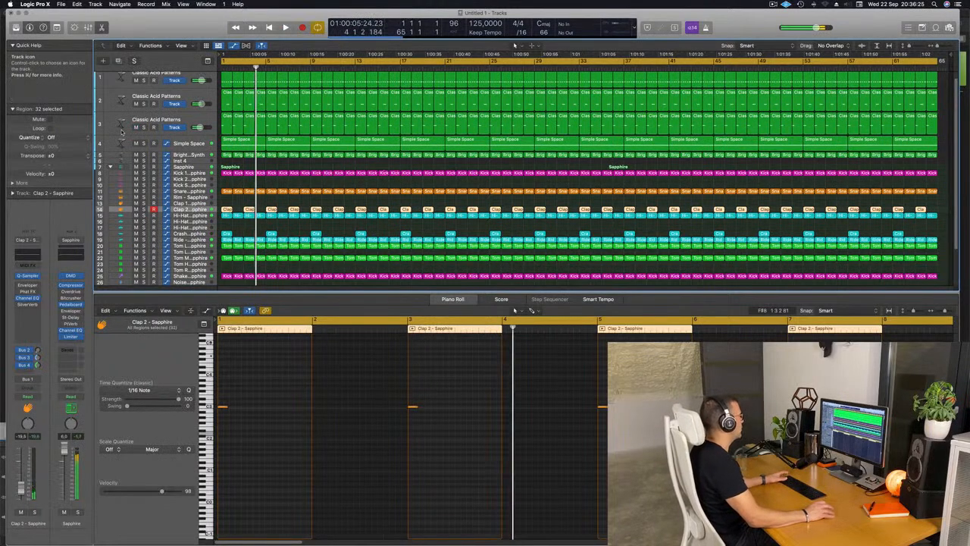
pyautogui.click(121, 125)
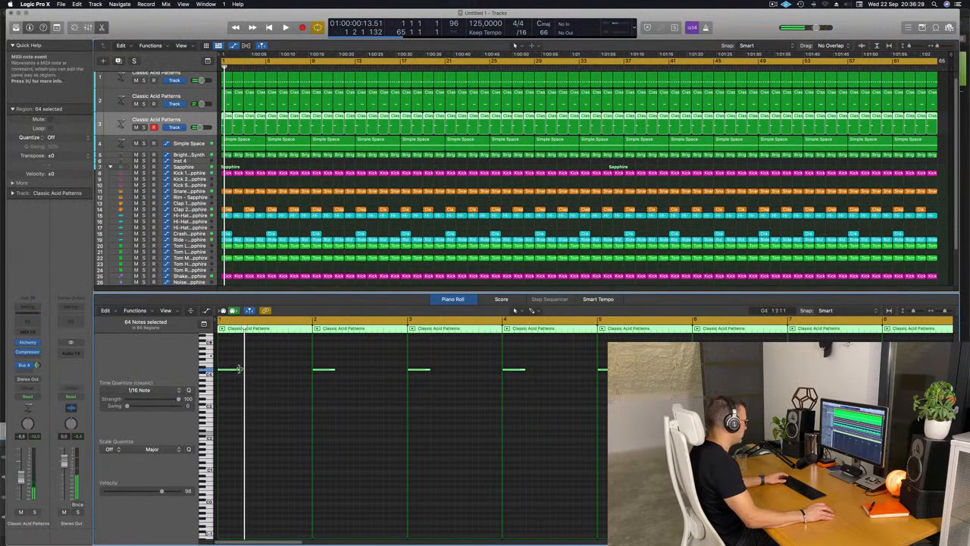
pyautogui.moveTo(239, 369); pyautogui.dragTo(264, 370)
pyautogui.press('space')
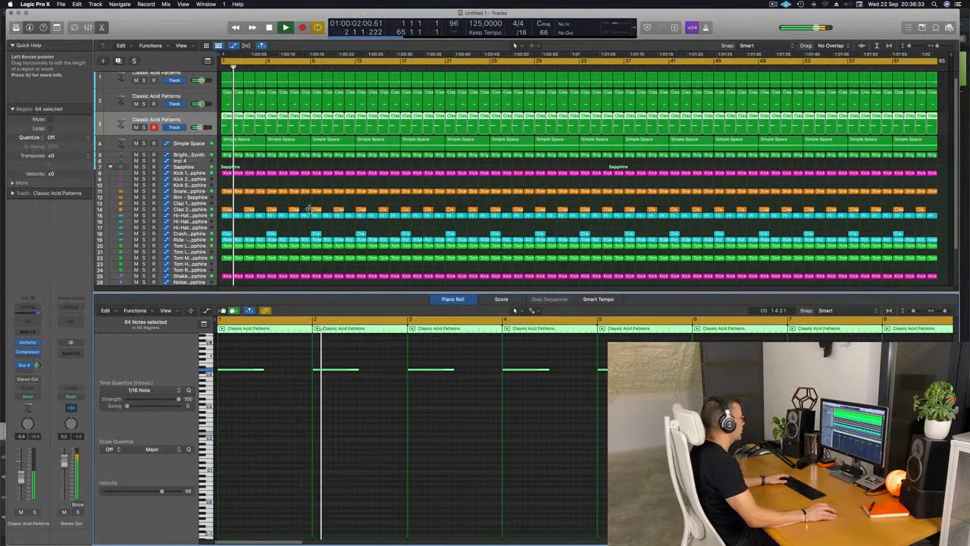
# Lower the third acid track's volume to -11.4 dB while replaying the arrangement from the start.
pyautogui.click(23, 474)
pyautogui.press('space')
pyautogui.press('space')
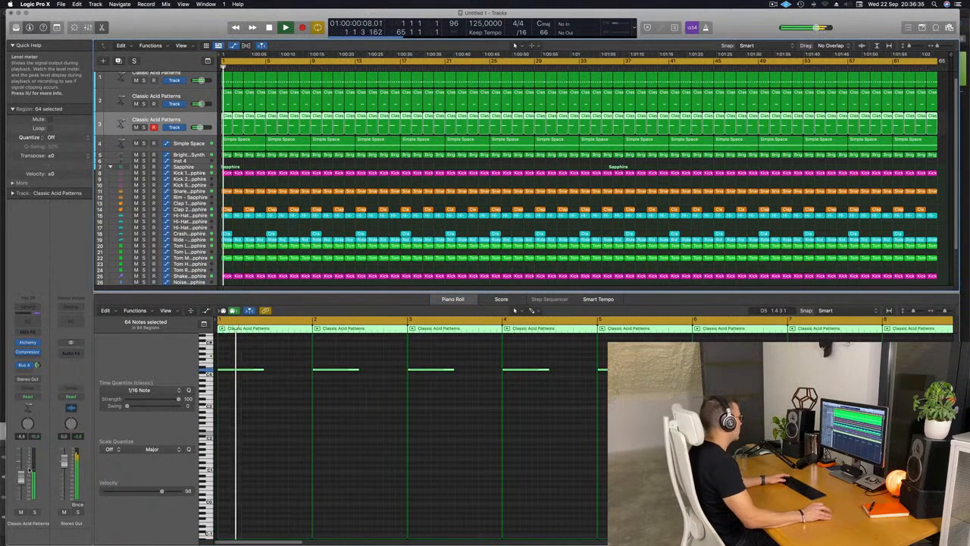
pyautogui.press('space')
pyautogui.press('space')
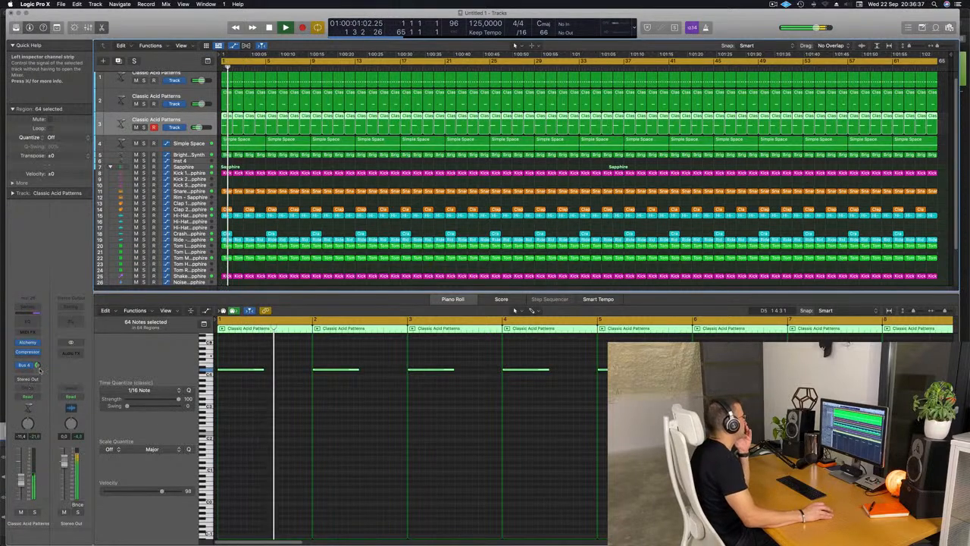
# Insert a stereo Ringshifter modulation effect after the Compressor on the third acid track.
pyautogui.click(29, 357)
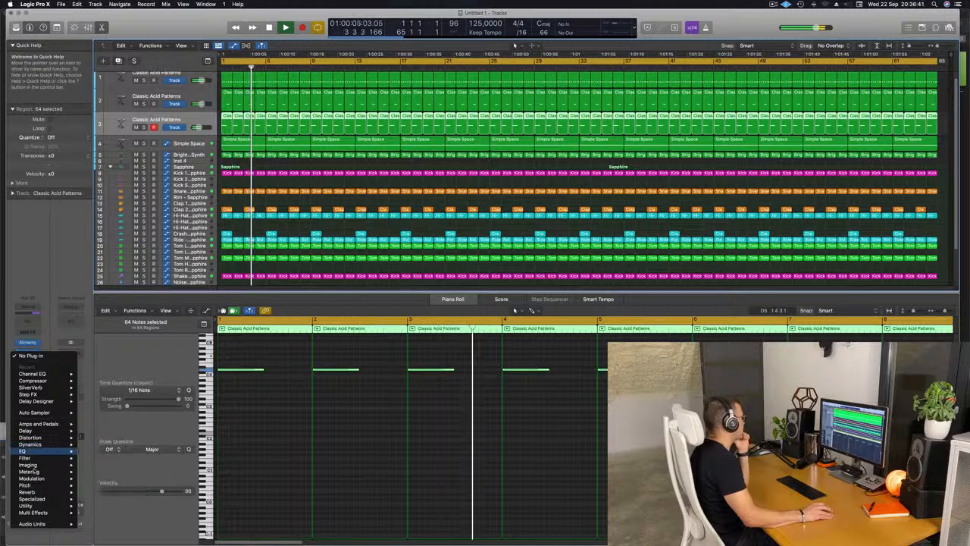
pyautogui.moveTo(33, 480)
pyautogui.moveTo(94, 498)
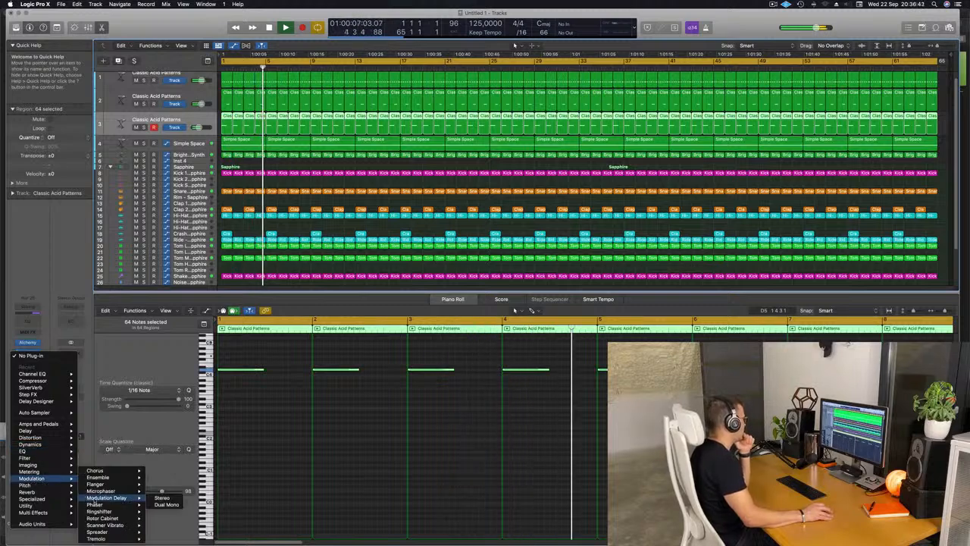
pyautogui.moveTo(112, 538)
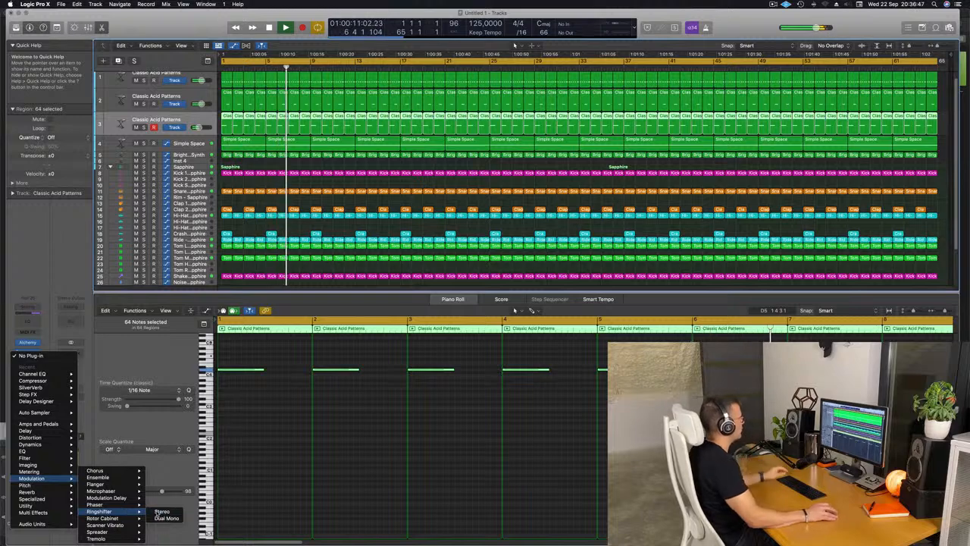
pyautogui.click(161, 512)
pyautogui.click(449, 92)
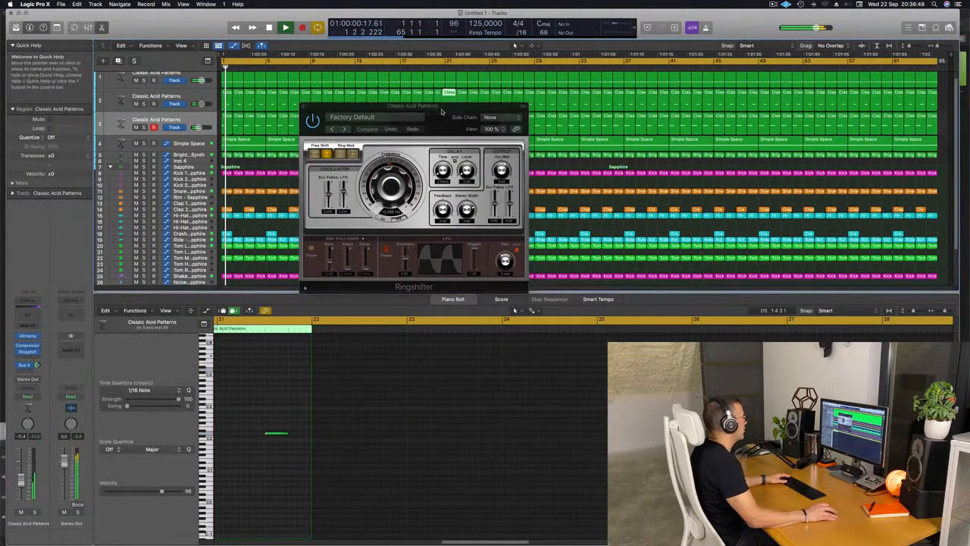
pyautogui.moveTo(442, 113); pyautogui.dragTo(413, 135)
# Audition the Ringshifter presets Groove Shadow 01 through Groove Shadow 05 on the third acid track.
pyautogui.click(315, 151)
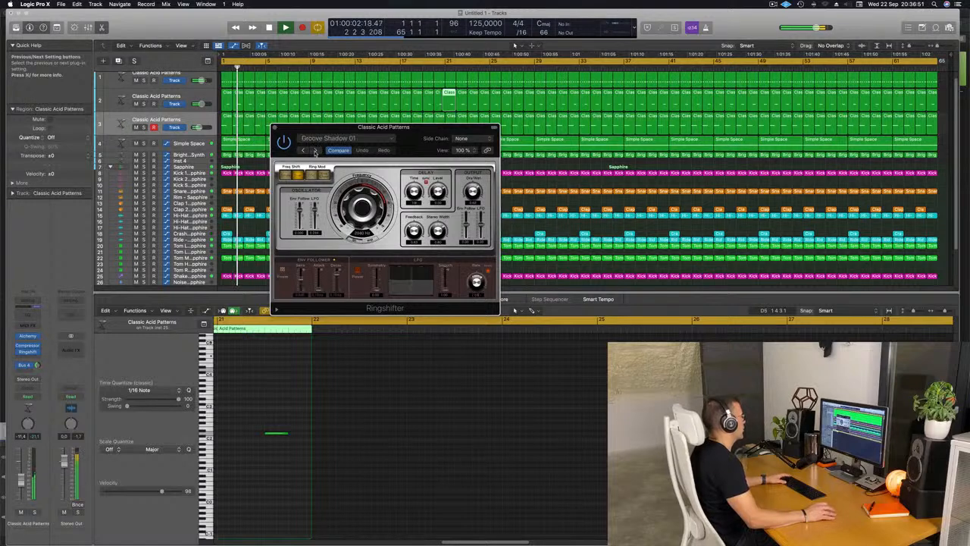
pyautogui.click(315, 151)
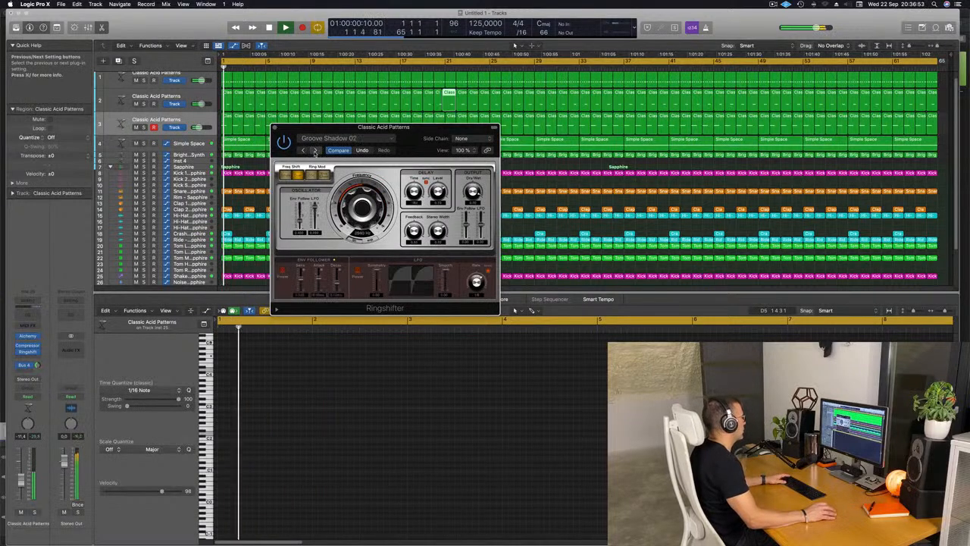
pyautogui.click(316, 151)
pyautogui.click(315, 150)
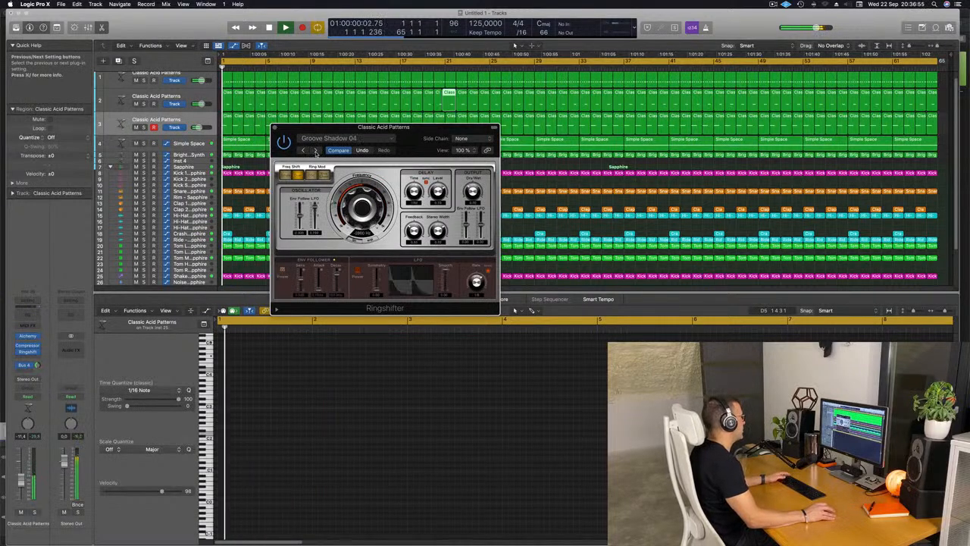
pyautogui.click(315, 150)
# Load the Ringshifter's Double Mod preset from the Warped category and raise the third acid track's volume to -5.0 dB.
pyautogui.click(340, 139)
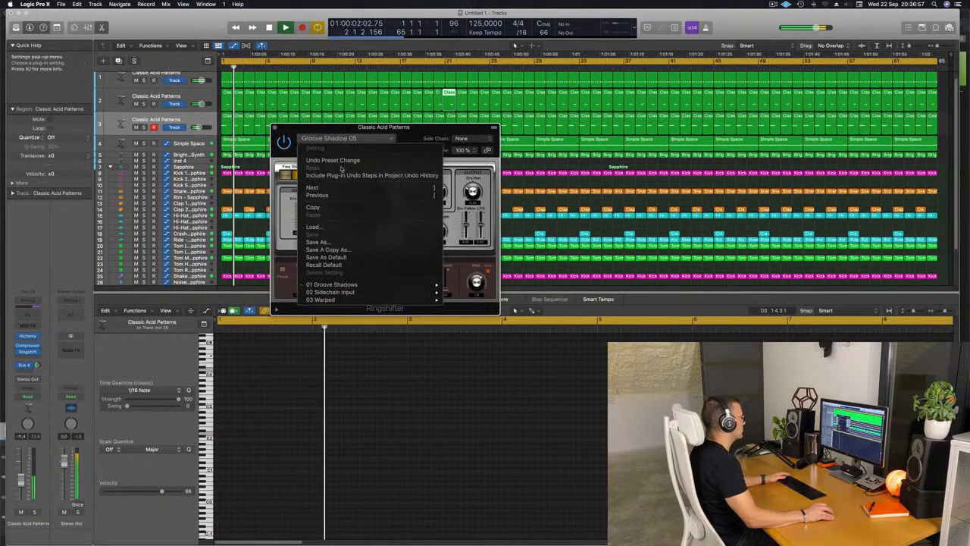
pyautogui.moveTo(414, 299)
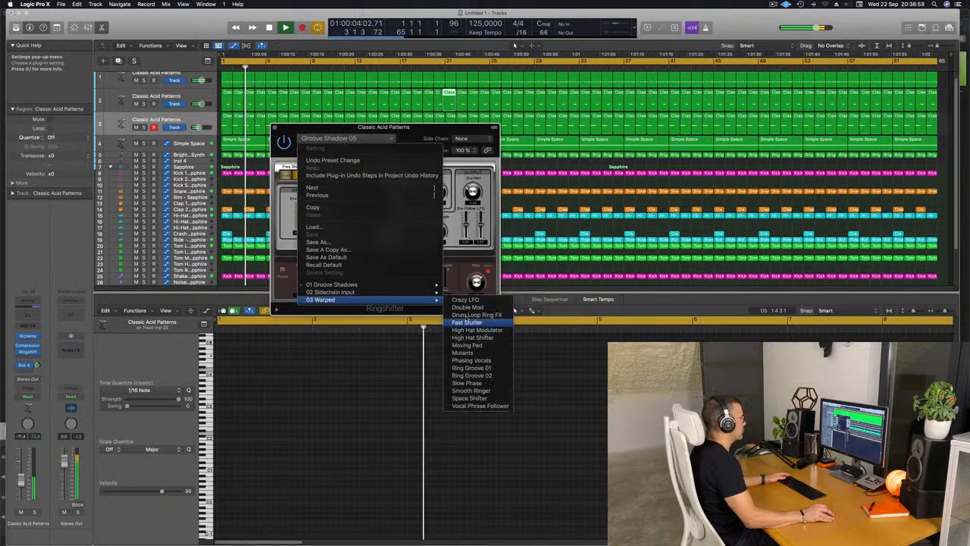
pyautogui.click(468, 308)
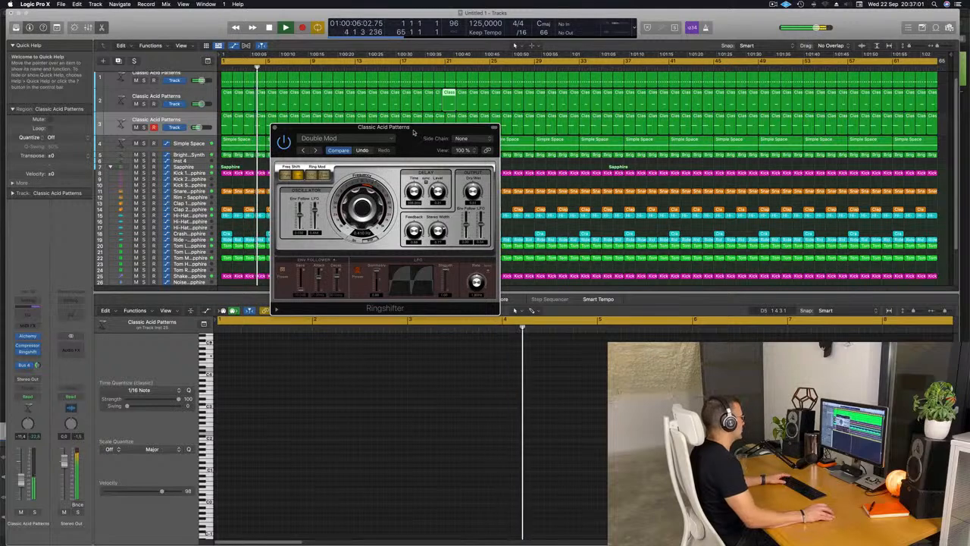
pyautogui.moveTo(383, 128); pyautogui.dragTo(371, 129)
pyautogui.press('Return')
pyautogui.press('Return')
pyautogui.click(21, 477)
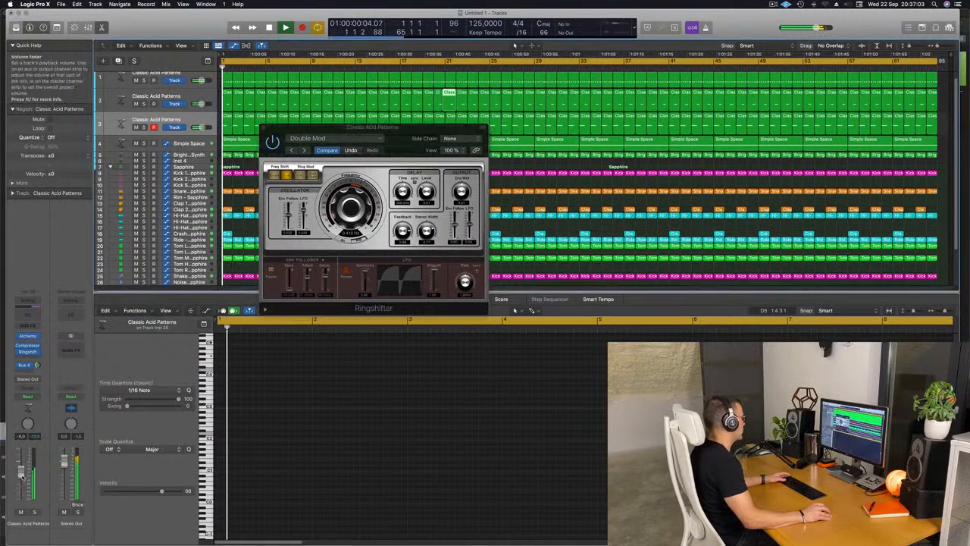
# Step through the Ringshifter's Warped presets from Drum Loop Ring FX onward and settle on Phasing Vocals.
pyautogui.moveTo(407, 130); pyautogui.dragTo(400, 130)
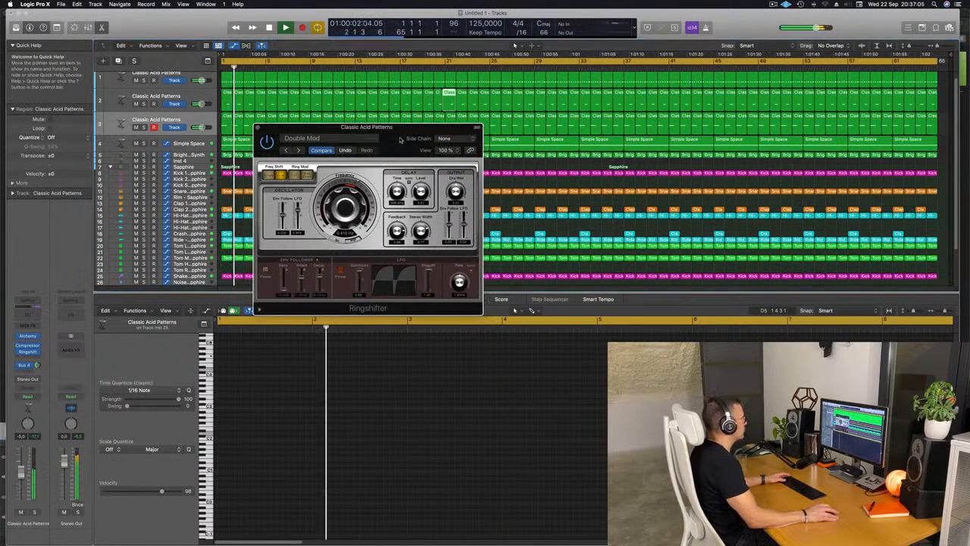
pyautogui.click(298, 149)
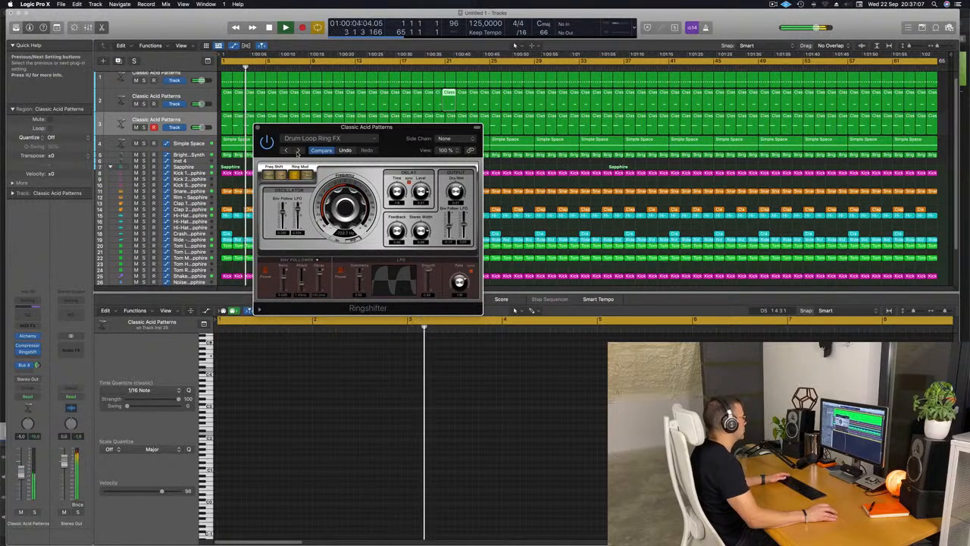
pyautogui.click(299, 150)
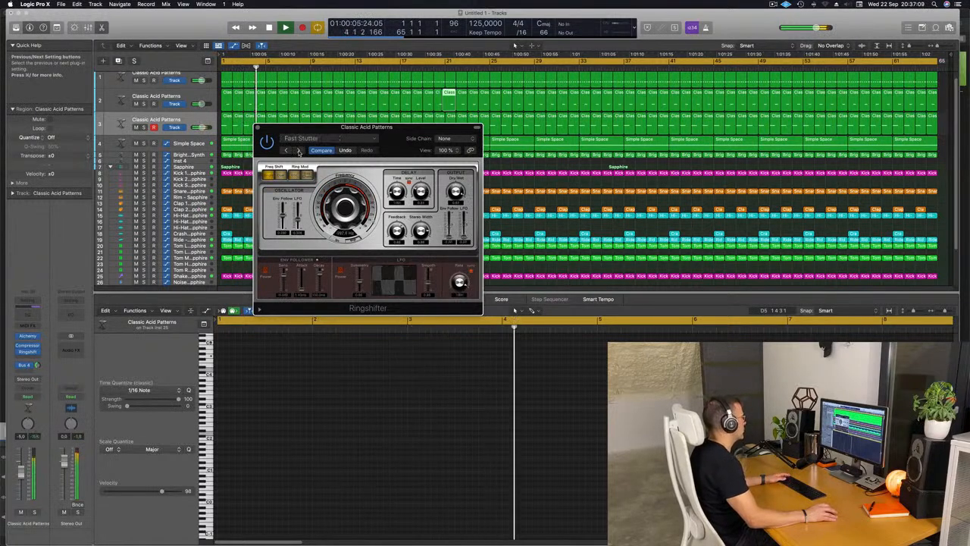
pyautogui.click(298, 150)
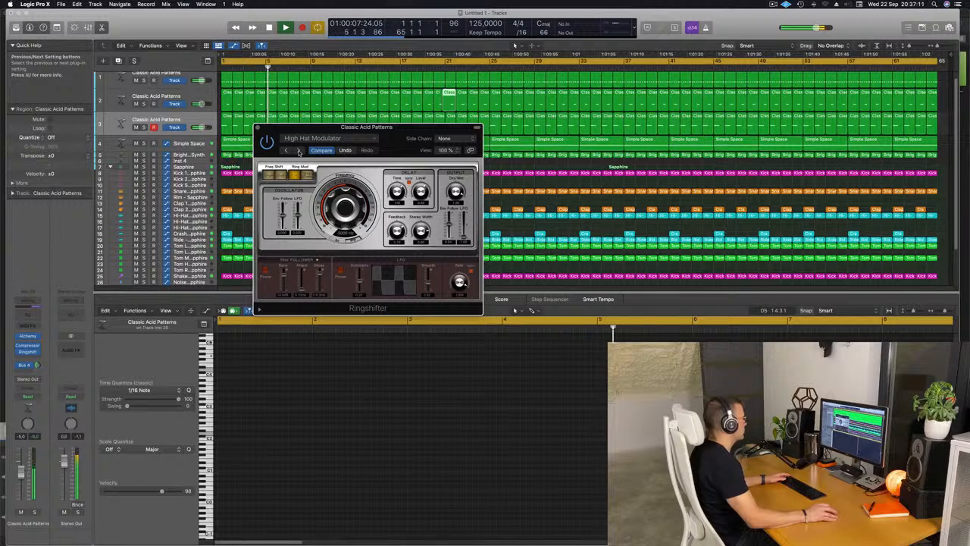
pyautogui.click(299, 150)
pyautogui.click(298, 151)
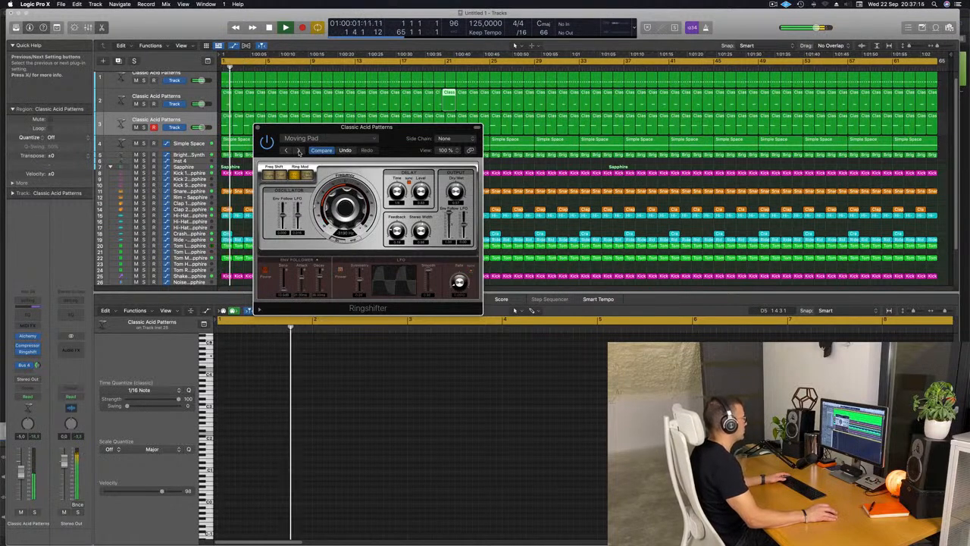
pyautogui.click(299, 150)
pyautogui.click(299, 150)
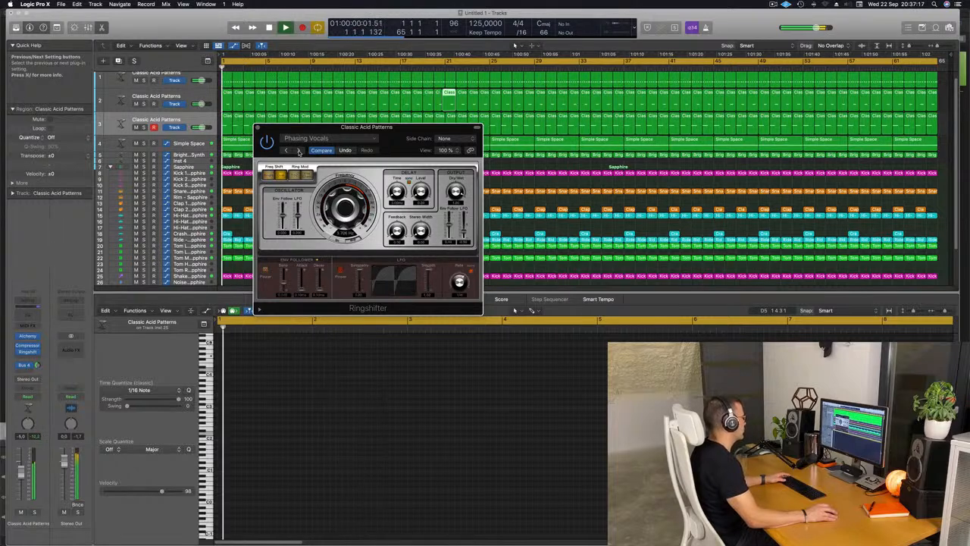
# Set the third acid track's volume to -7.2 dB during playback and close the Ringshifter window.
pyautogui.moveTo(397, 138); pyautogui.dragTo(386, 160)
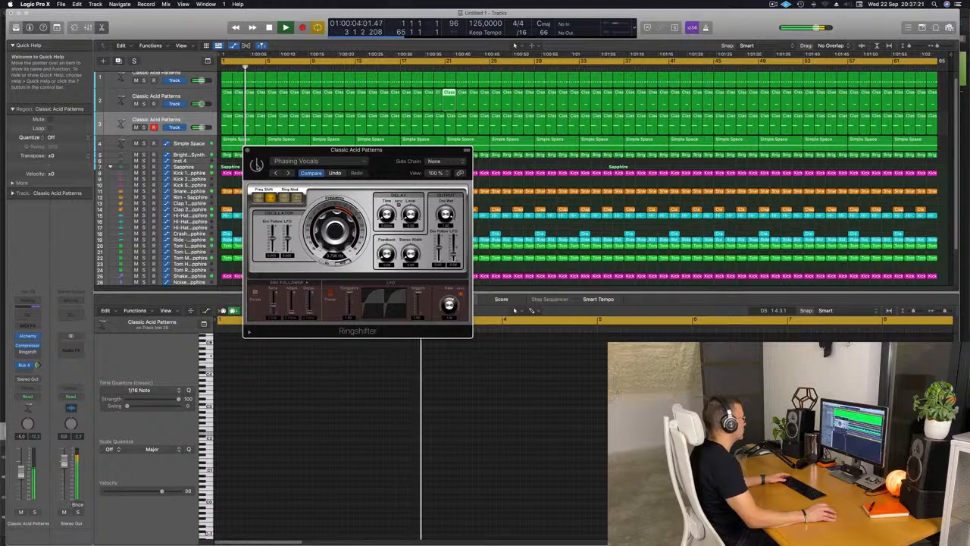
pyautogui.moveTo(256, 165); pyautogui.dragTo(247, 146)
pyautogui.press('space')
pyautogui.press('space')
pyautogui.moveTo(21, 475); pyautogui.dragTo(21, 479)
pyautogui.press('space')
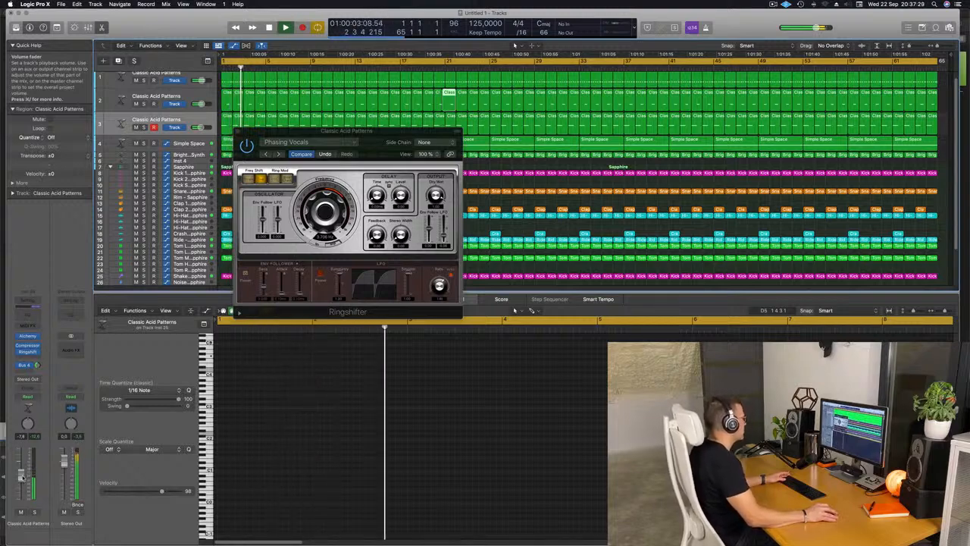
pyautogui.moveTo(22, 477); pyautogui.dragTo(22, 476)
pyautogui.click(237, 132)
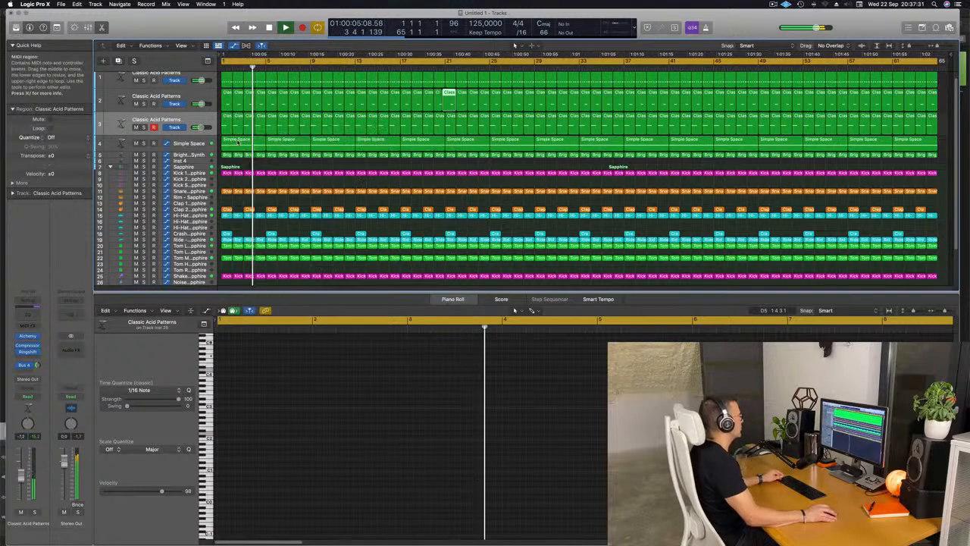